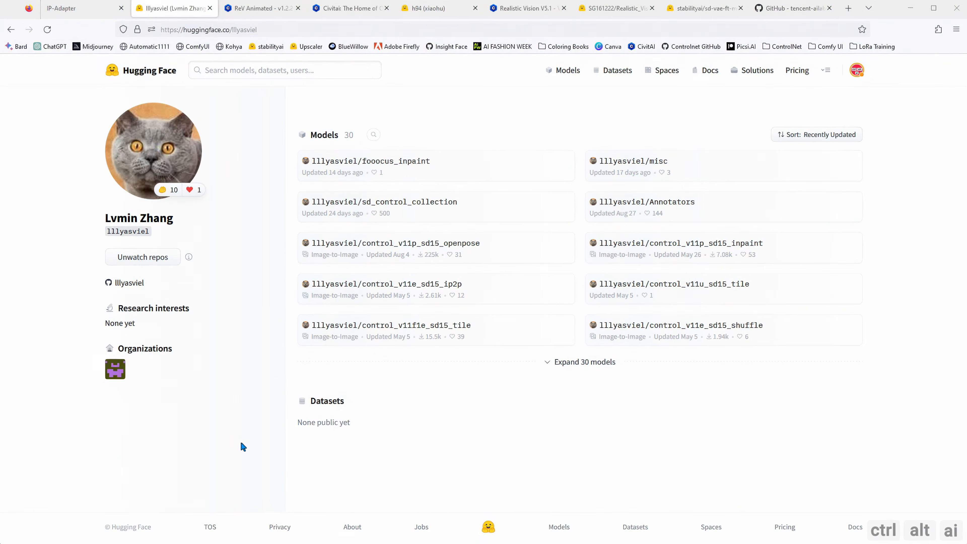
Step: Open the file list of the sd_control_collection model repository and look through its ip-adapter files
{"action": "left_click", "coordinate": [420, 210]}
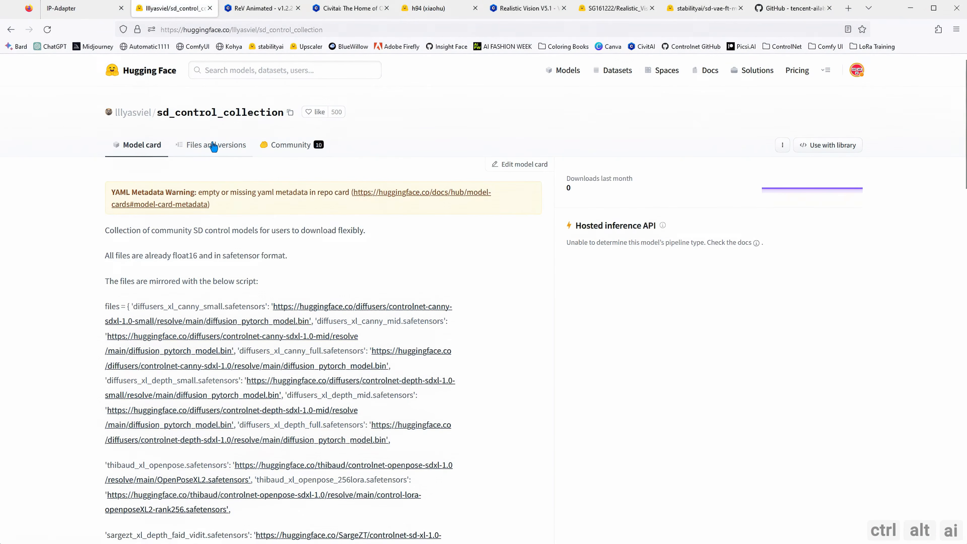
{"action": "left_click", "coordinate": [214, 146]}
{"action": "scroll", "coordinate": [283, 306], "scroll_direction": "down", "scroll_amount": 3}
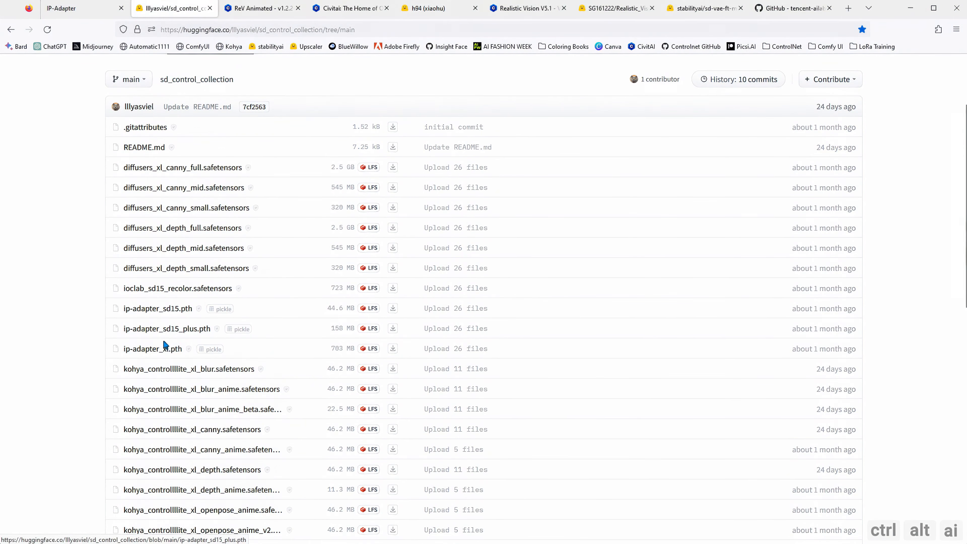
{"action": "scroll", "coordinate": [308, 112], "scroll_direction": "up", "scroll_amount": 3}
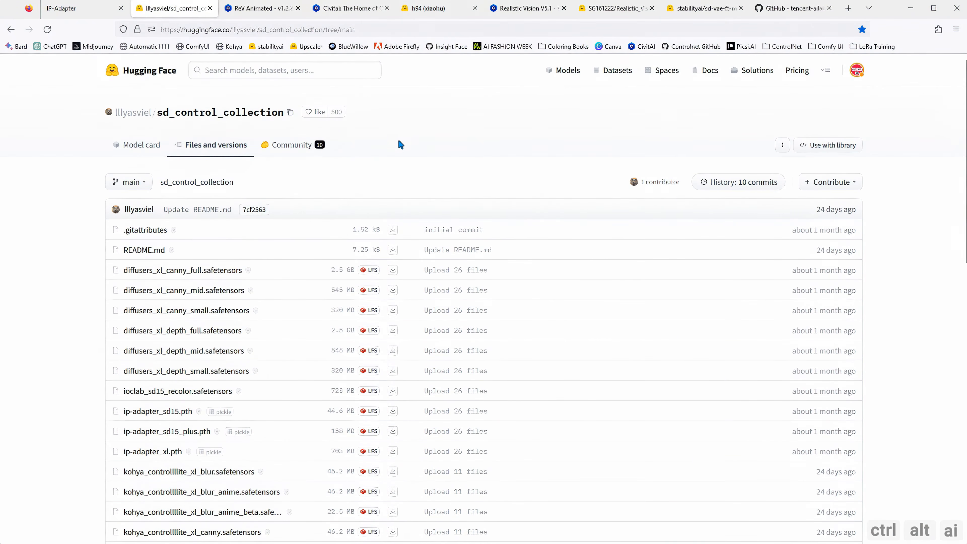
Step: Go to the h94 profile on Hugging Face and open the models folder in the IP-Adapter repository's files
{"action": "left_click", "coordinate": [427, 9]}
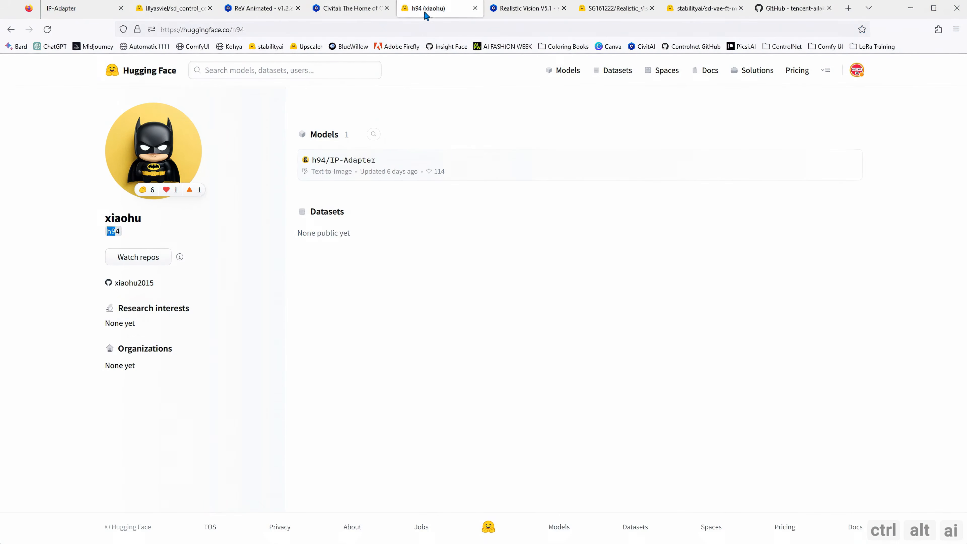
{"action": "left_click", "coordinate": [119, 221]}
{"action": "left_click_drag", "start_coordinate": [106, 229], "coordinate": [117, 231]}
{"action": "left_click", "coordinate": [120, 231]}
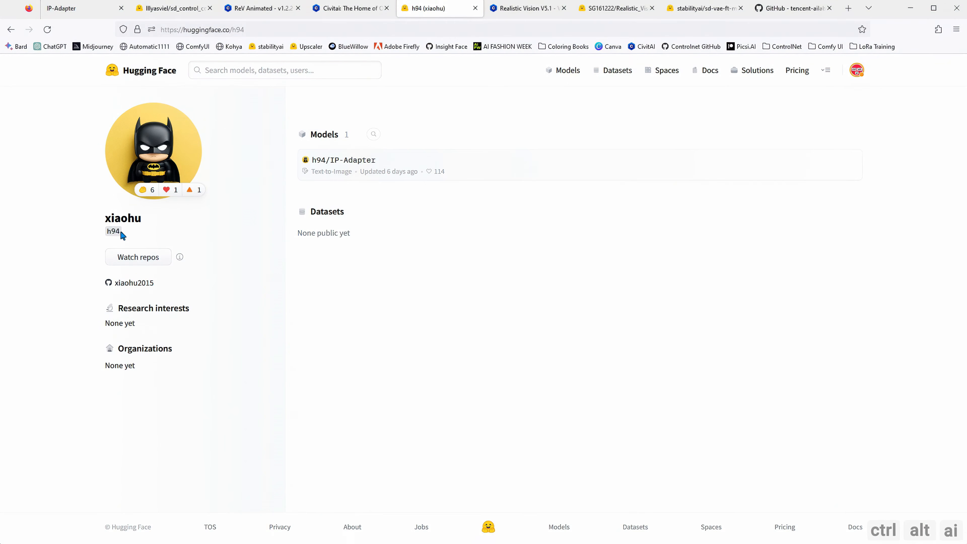
{"action": "left_click", "coordinate": [349, 162]}
{"action": "left_click", "coordinate": [210, 162]}
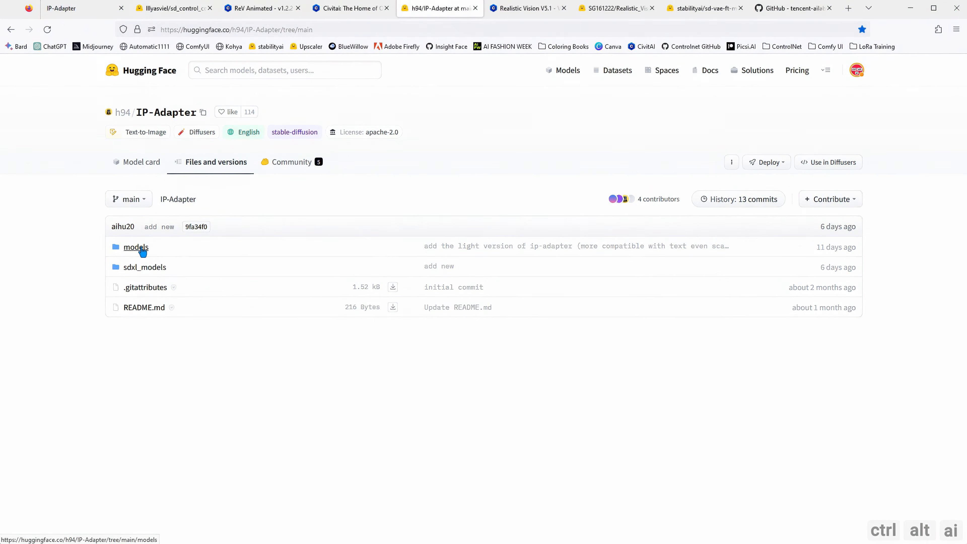
{"action": "left_click", "coordinate": [142, 250]}
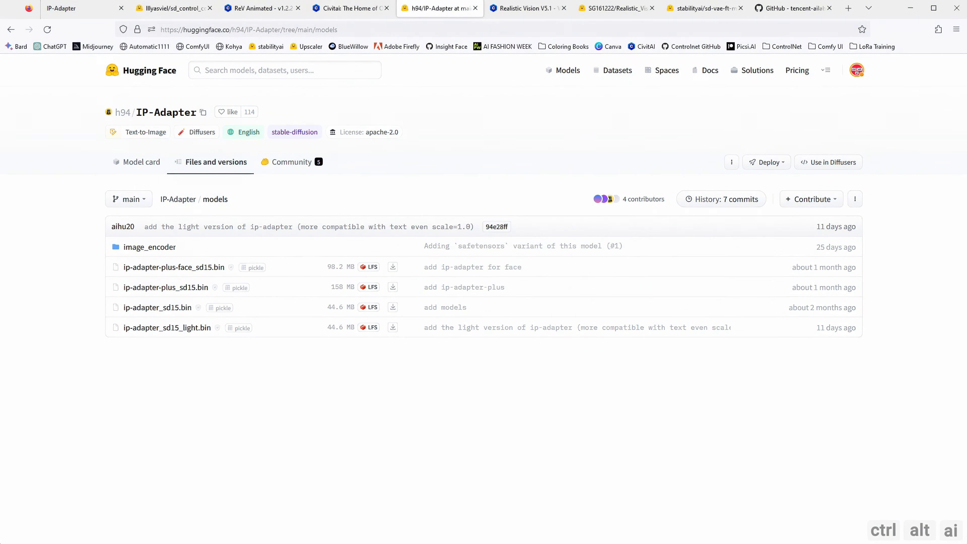
Step: Switch to File Explorer's ControlNet folder and inspect the .pth extension of the ip-adapter-plus-face_sd15 file, leaving its name as is
{"action": "left_click", "coordinate": [215, 542]}
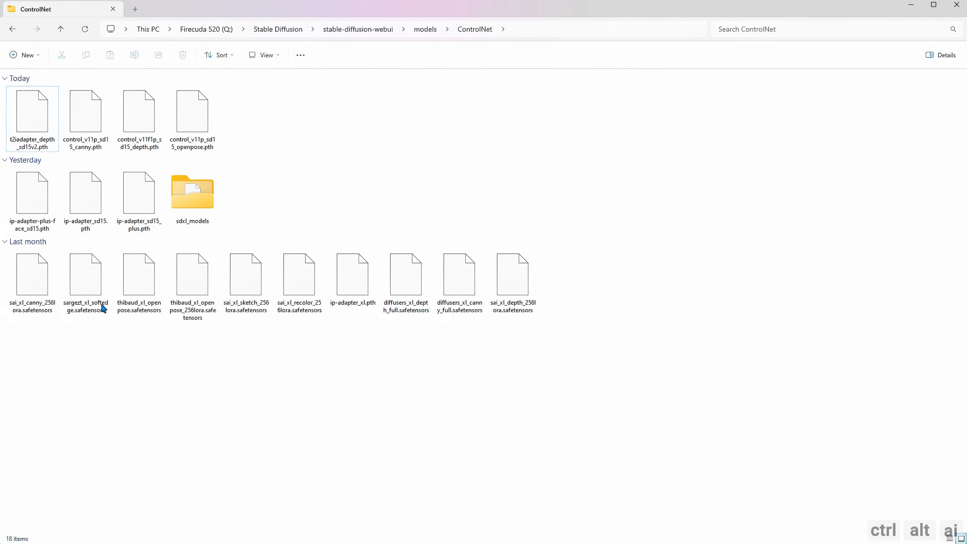
{"action": "left_click", "coordinate": [42, 228]}
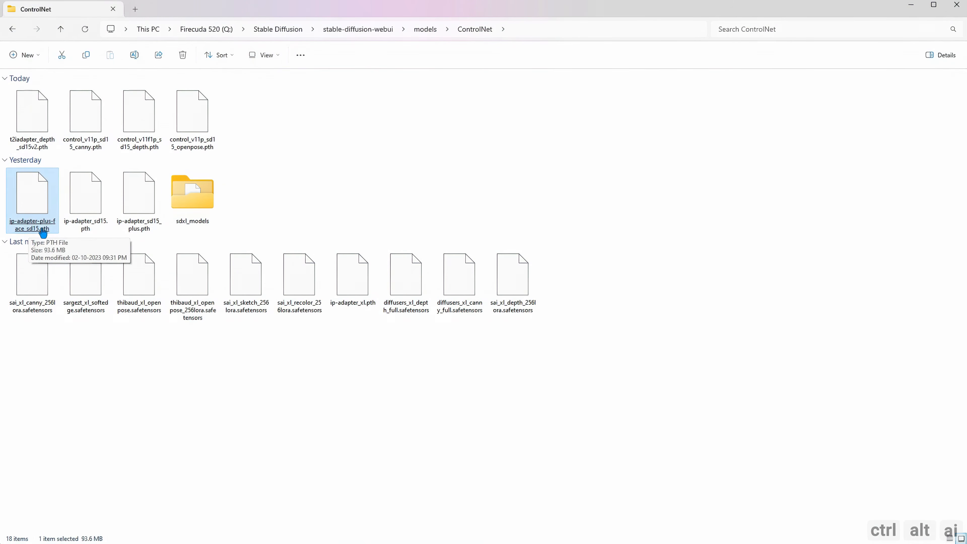
{"action": "right_click", "coordinate": [43, 232]}
{"action": "left_click", "coordinate": [90, 240]}
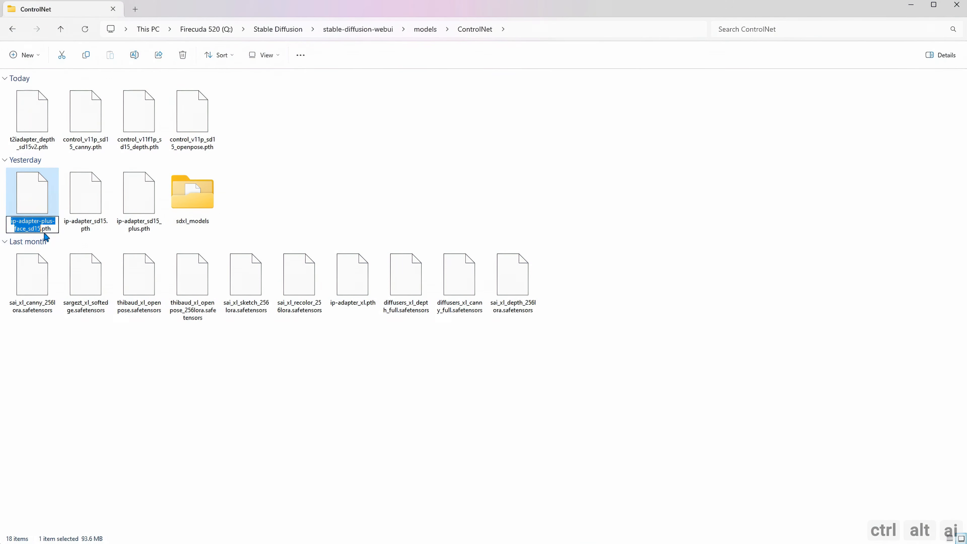
{"action": "left_click", "coordinate": [43, 229]}
{"action": "double_click", "coordinate": [47, 228]}
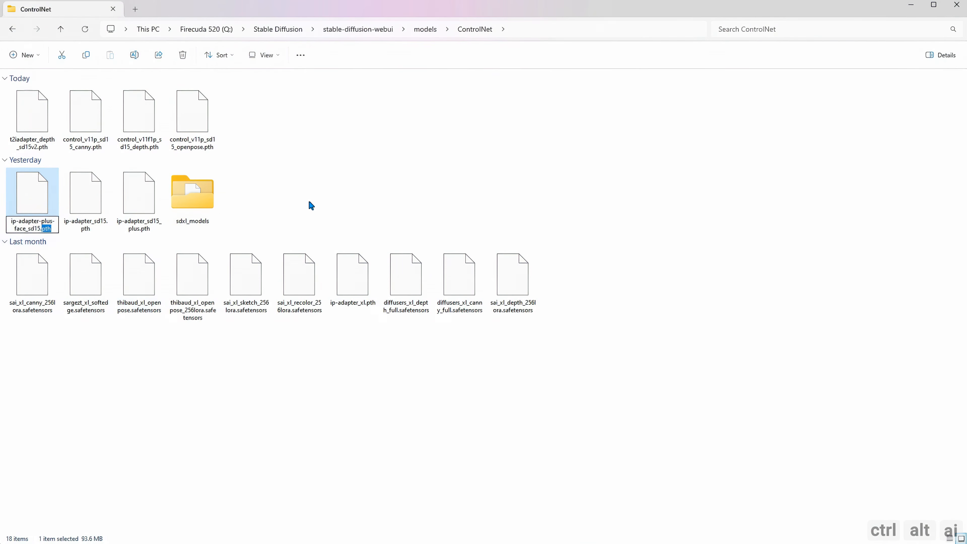
{"action": "left_click", "coordinate": [311, 204]}
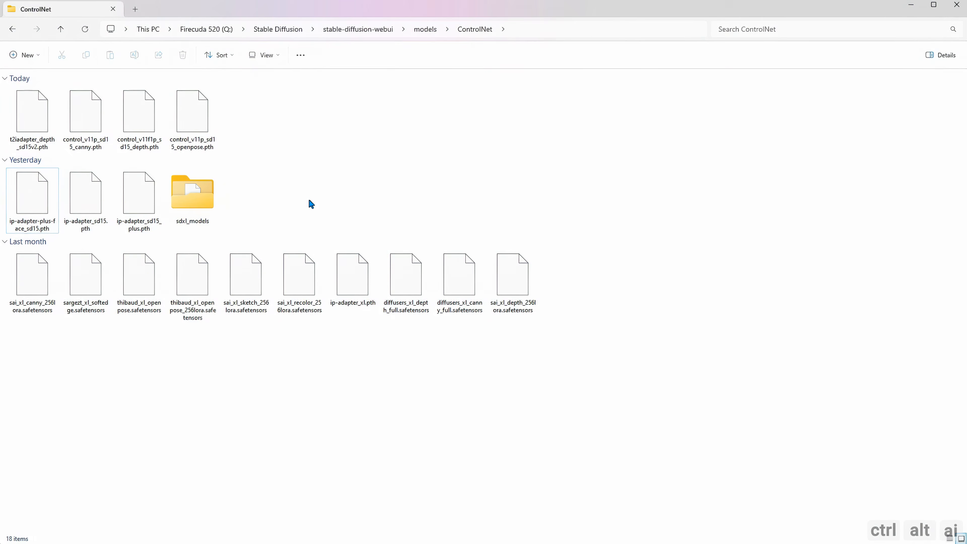
Step: Return to Firefox and view the ReV Animated checkpoint page on Civitai, highlighting the model name
{"action": "key", "text": "alt+Tab"}
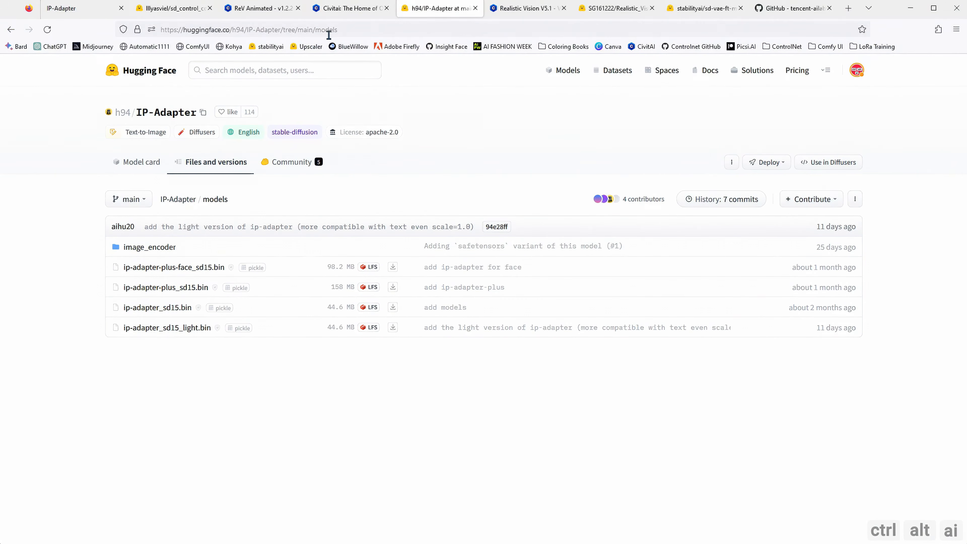
{"action": "left_click", "coordinate": [271, 11]}
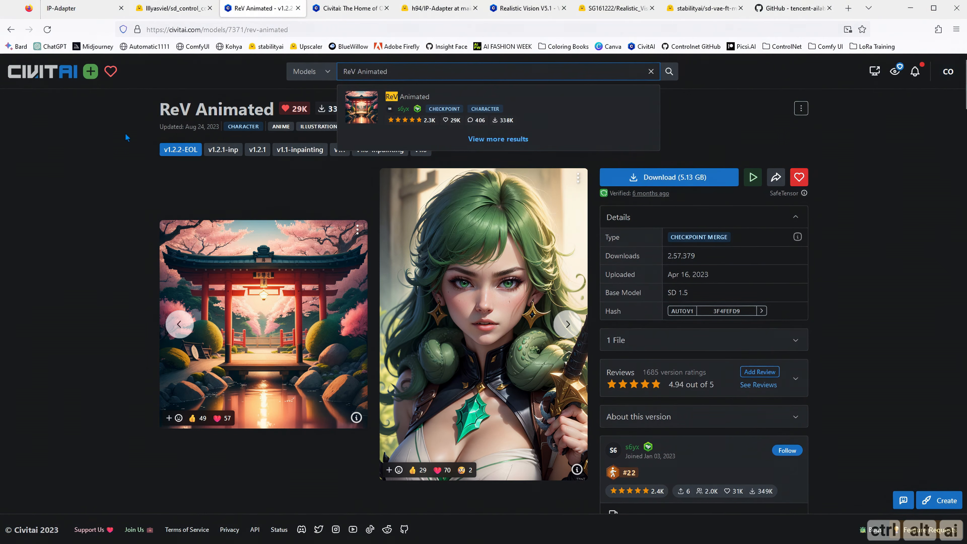
{"action": "left_click", "coordinate": [145, 124]}
{"action": "left_click_drag", "start_coordinate": [160, 108], "coordinate": [277, 114]}
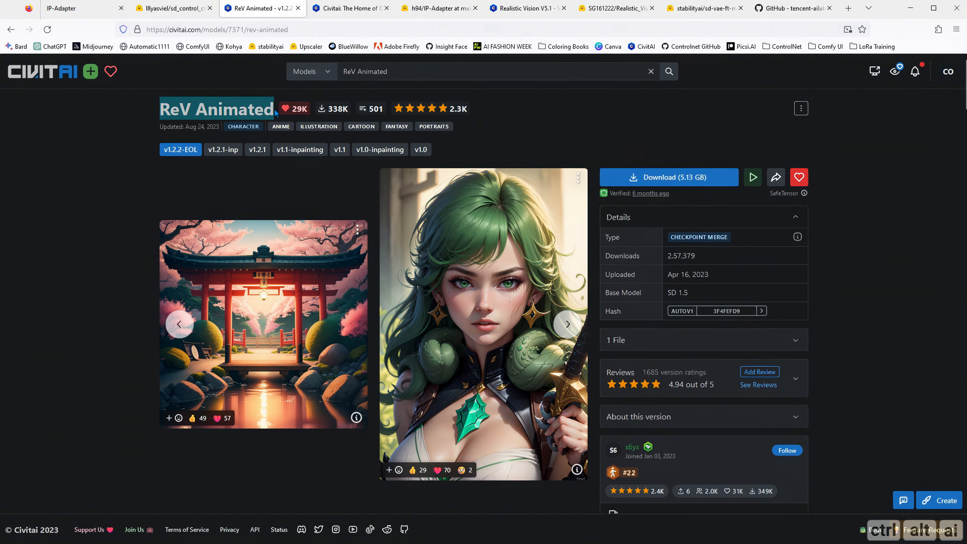
{"action": "left_click", "coordinate": [264, 107]}
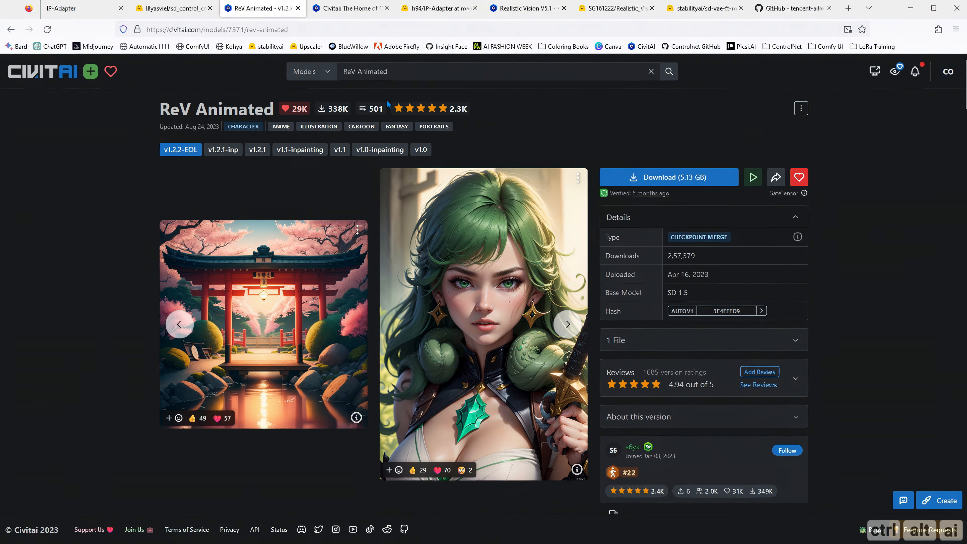
Step: View the Realistic Vision V5.1 page on Civitai, and open the file list of the Realistic_Vision_V5.1_noVAE repository on Hugging Face
{"action": "left_click", "coordinate": [522, 8]}
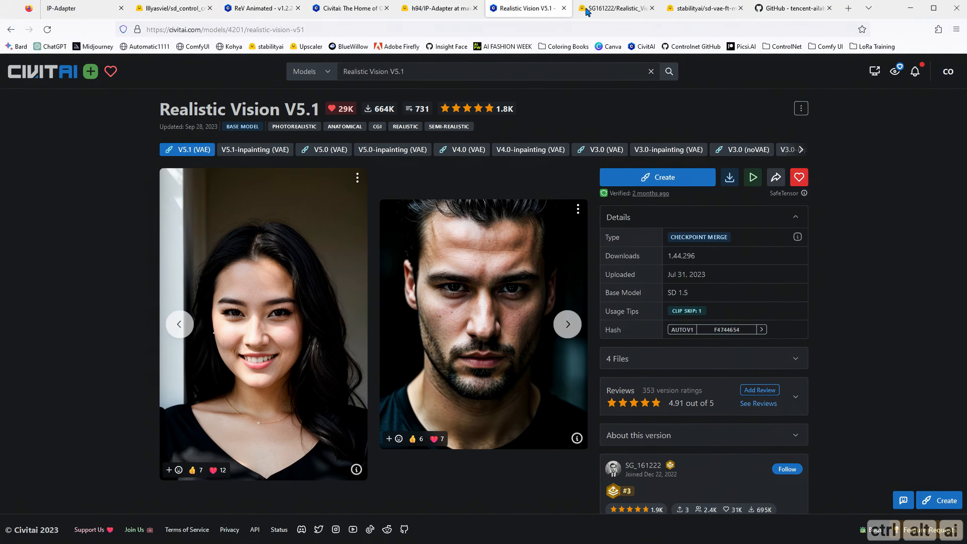
{"action": "left_click", "coordinate": [587, 9]}
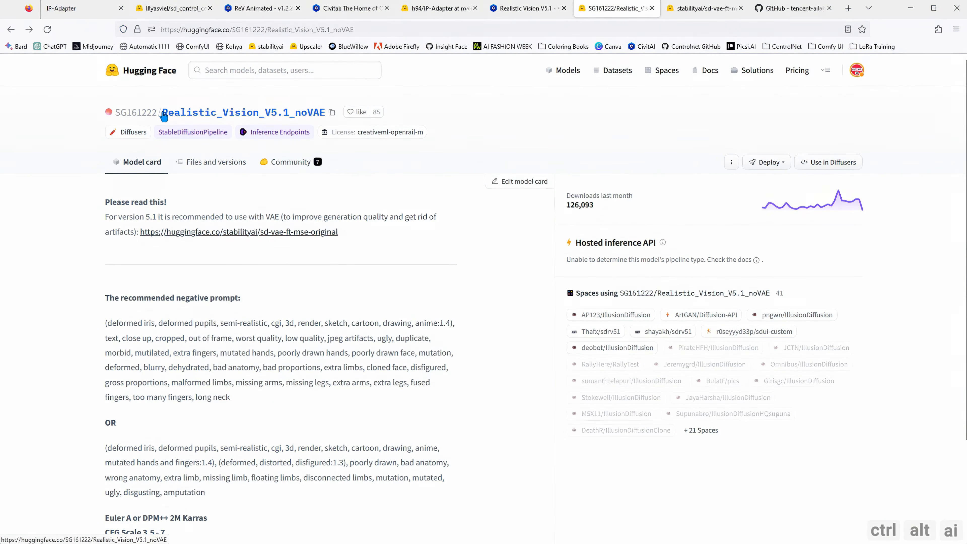
{"action": "left_click_drag", "start_coordinate": [164, 114], "coordinate": [330, 114]}
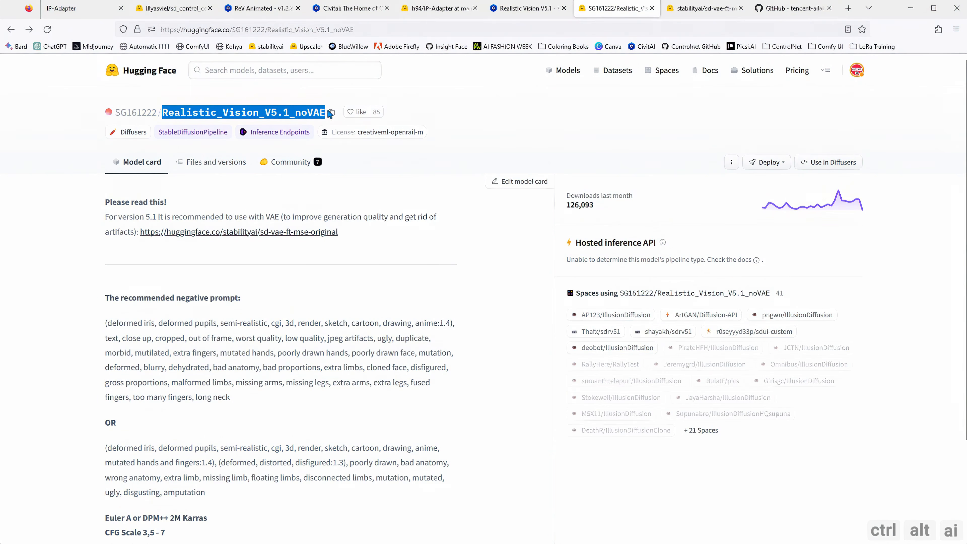
{"action": "left_click", "coordinate": [309, 289]}
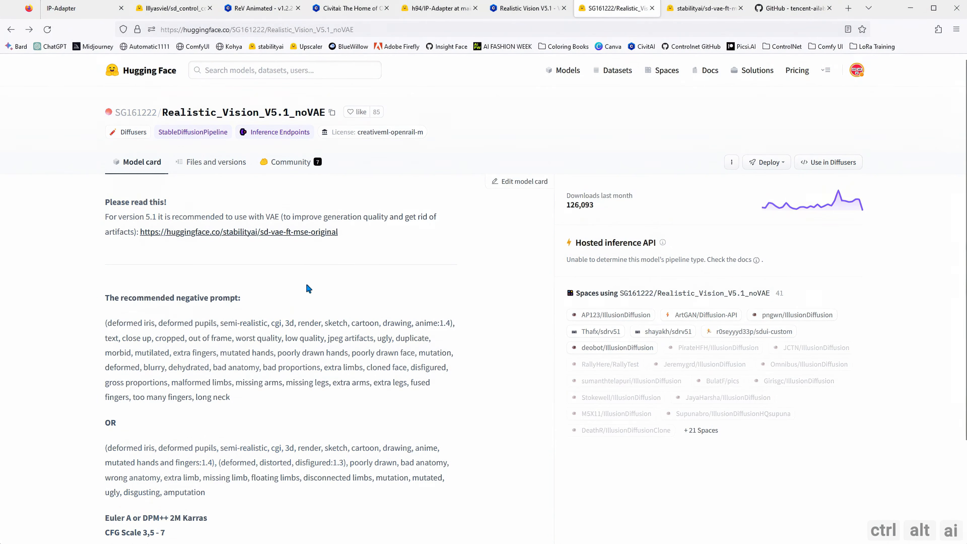
{"action": "left_click", "coordinate": [210, 170]}
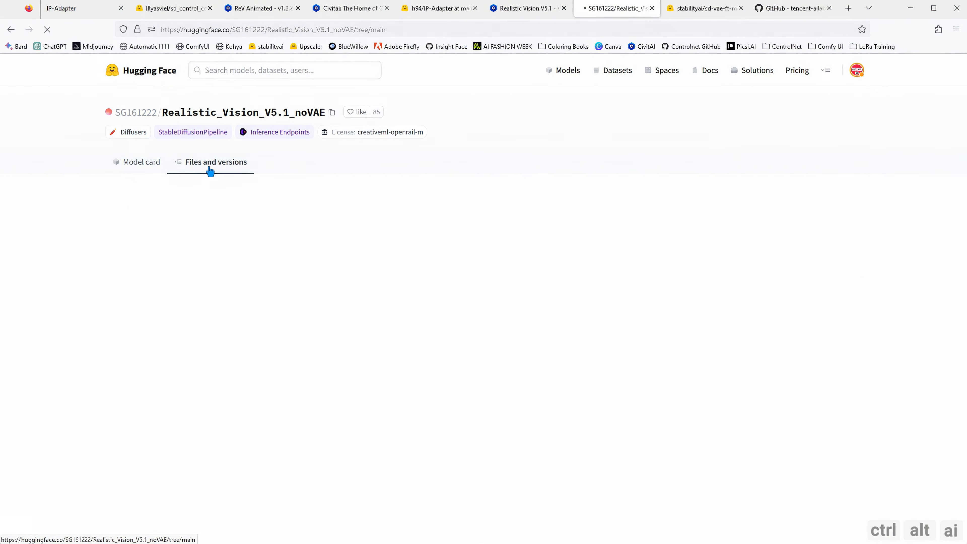
{"action": "scroll", "coordinate": [276, 263], "scroll_direction": "down", "scroll_amount": 2}
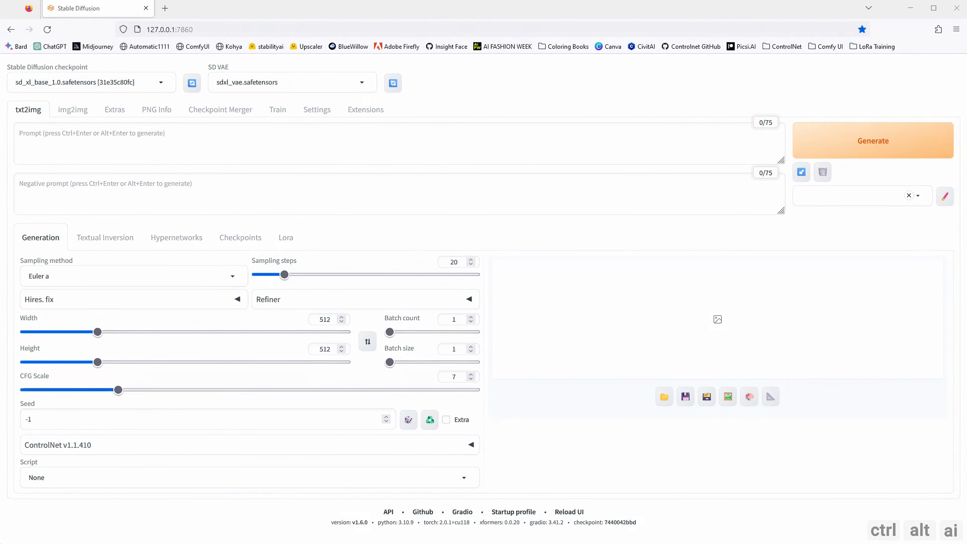
{"action": "left_click", "coordinate": [108, 139]}
{"action": "type", "text": "wearing sunglasses"}
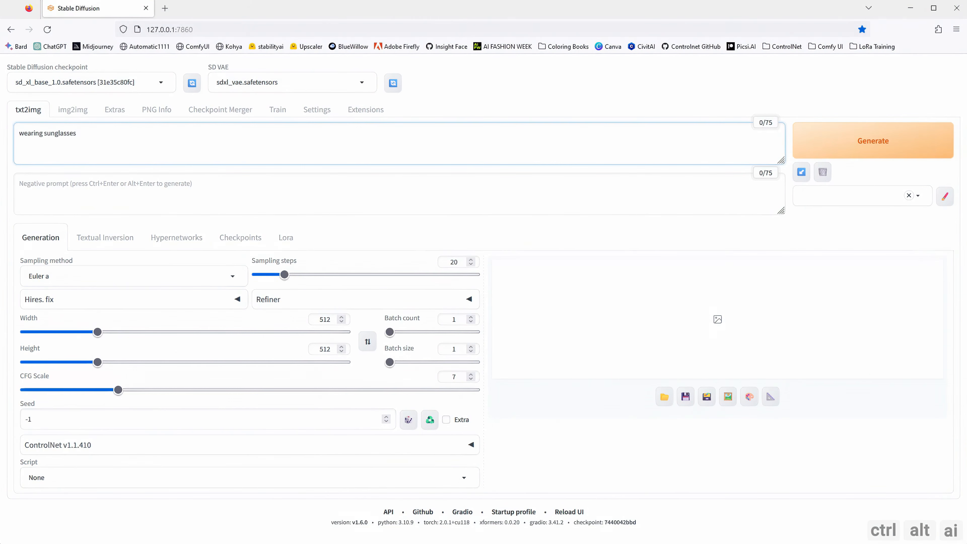
{"action": "left_click", "coordinate": [36, 419]}
{"action": "key", "text": "ctrl+a"}
{"action": "key", "text": "ctrl+v"}
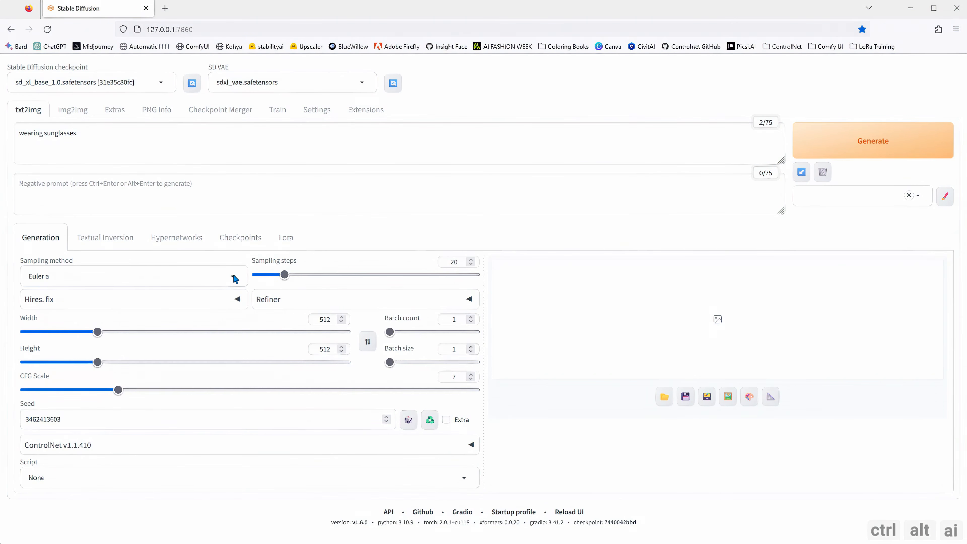
Step: Choose DPM++ 2M SDE Karras as the sampling method and set the sampling steps to 50
{"action": "left_click", "coordinate": [232, 276]}
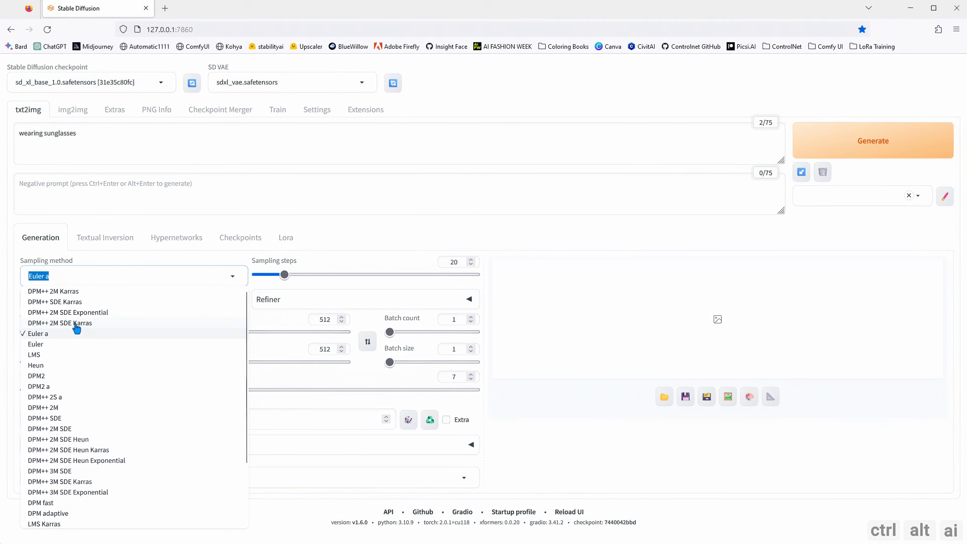
{"action": "left_click", "coordinate": [77, 323]}
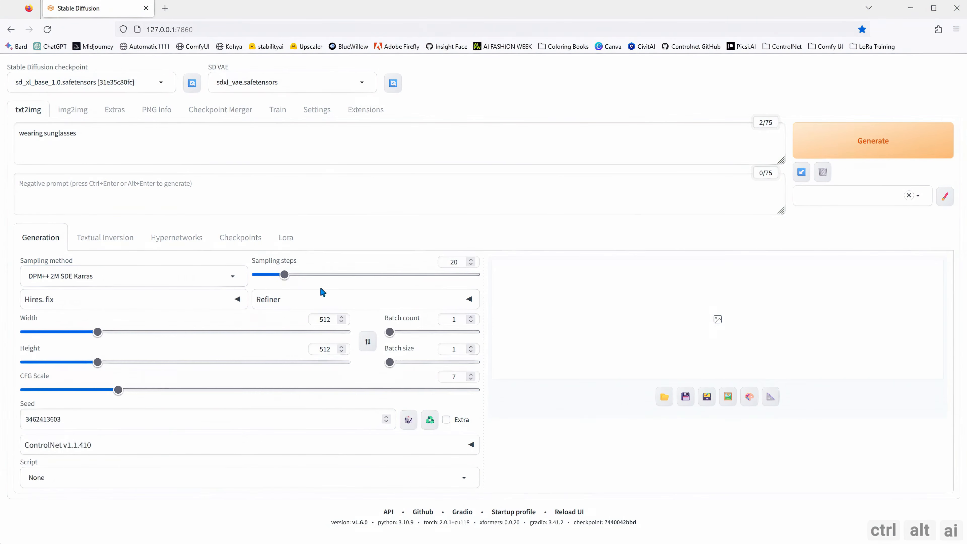
{"action": "left_click_drag", "start_coordinate": [465, 263], "coordinate": [426, 262]}
{"action": "type", "text": "50"}
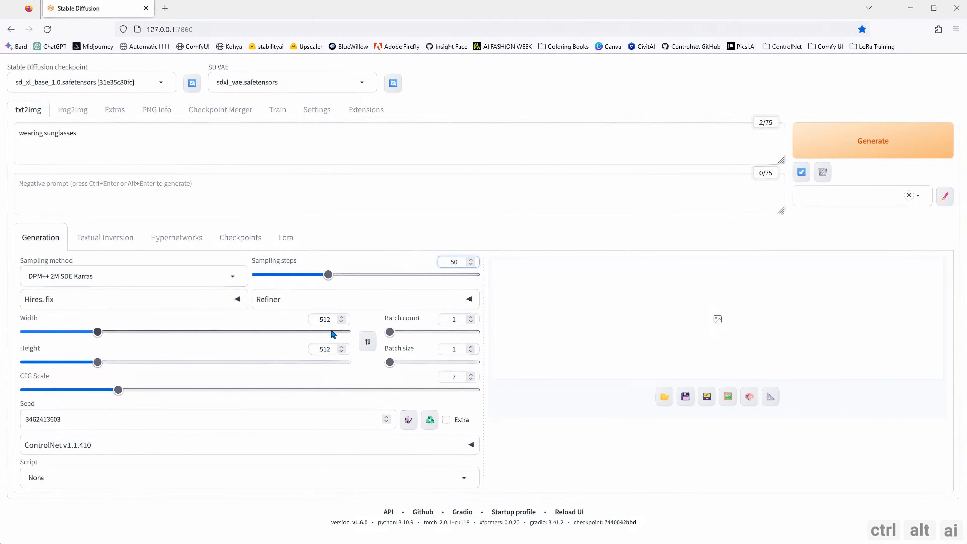
Step: Set both the width and height of the generated image to 1024
{"action": "left_click_drag", "start_coordinate": [334, 319], "coordinate": [286, 318]}
{"action": "type", "text": "1024"}
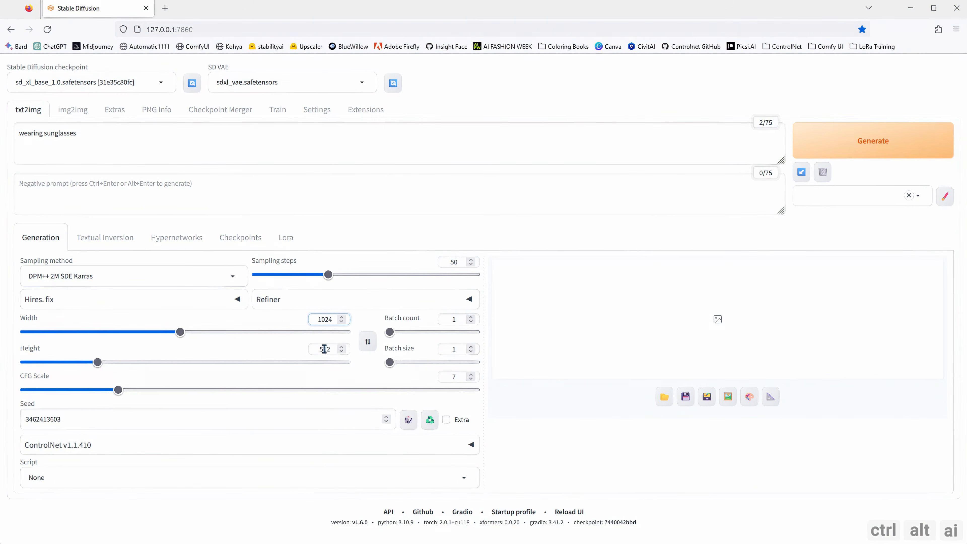
{"action": "left_click_drag", "start_coordinate": [328, 349], "coordinate": [296, 350]}
{"action": "type", "text": "1024"}
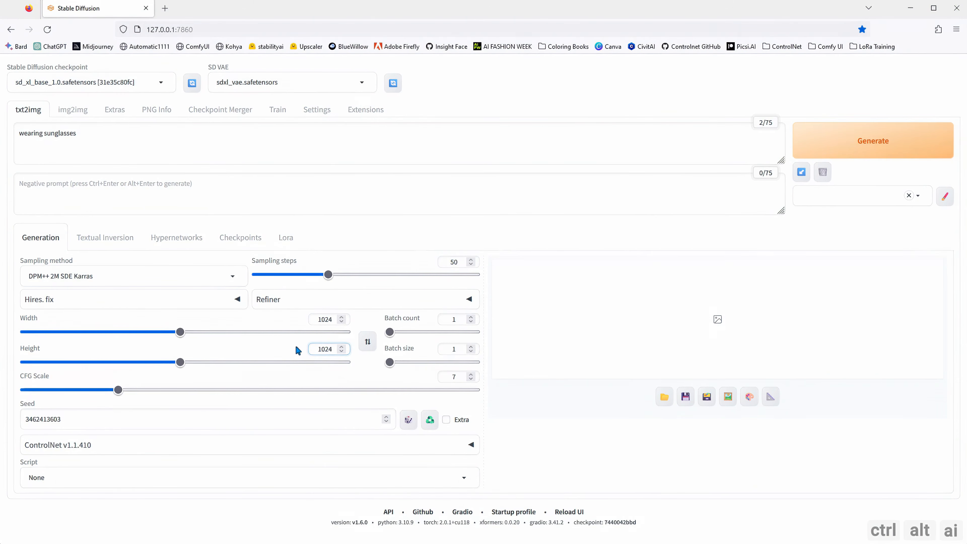
Step: Enable Hires. fix with the 4x-UltraSharp upscaler, upscale by 1, 10 hires steps and a denoising strength of 0.3
{"action": "left_click", "coordinate": [237, 300]}
{"action": "left_click", "coordinate": [159, 334]}
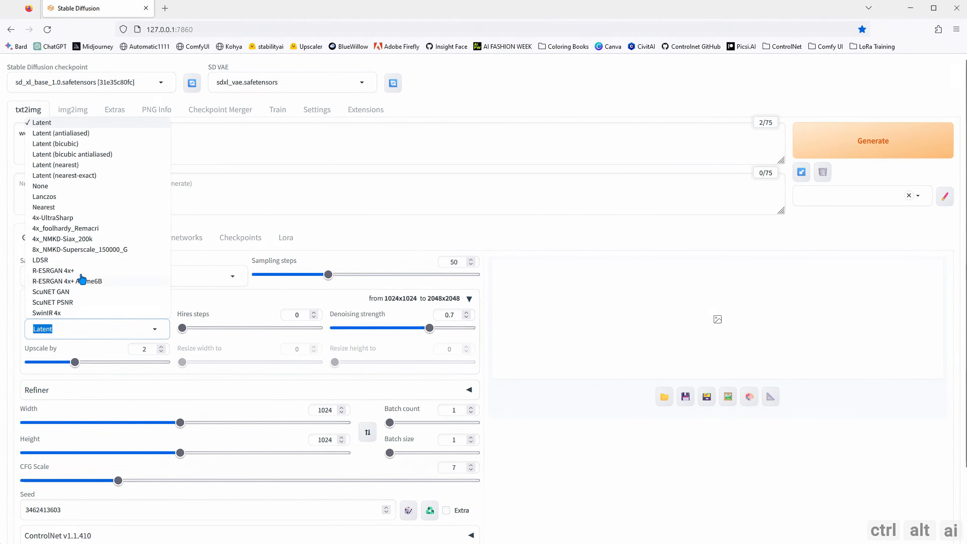
{"action": "left_click", "coordinate": [58, 217]}
{"action": "left_click_drag", "start_coordinate": [153, 350], "coordinate": [117, 349]}
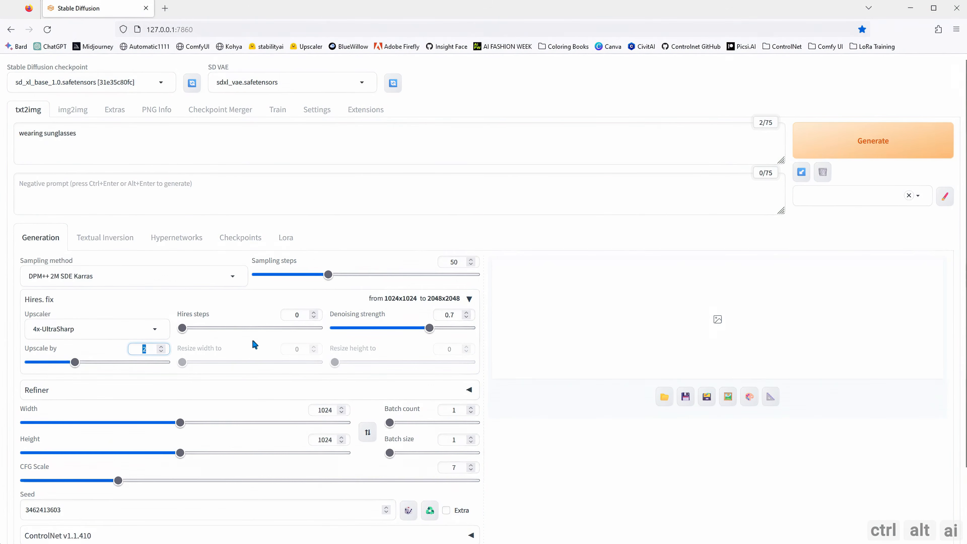
{"action": "type", "text": "1"}
{"action": "double_click", "coordinate": [300, 315]}
{"action": "type", "text": "10"}
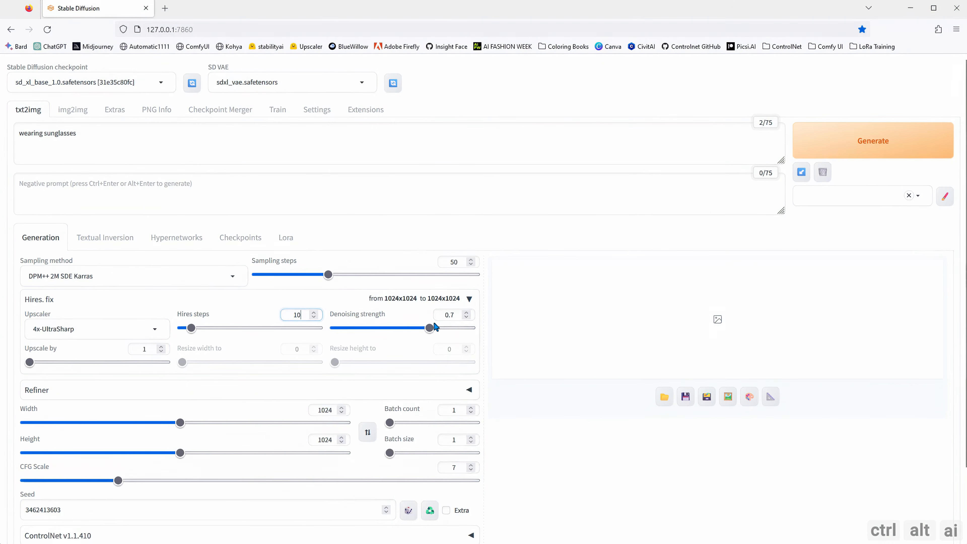
{"action": "left_click", "coordinate": [452, 315]}
{"action": "type", "text": "3"}
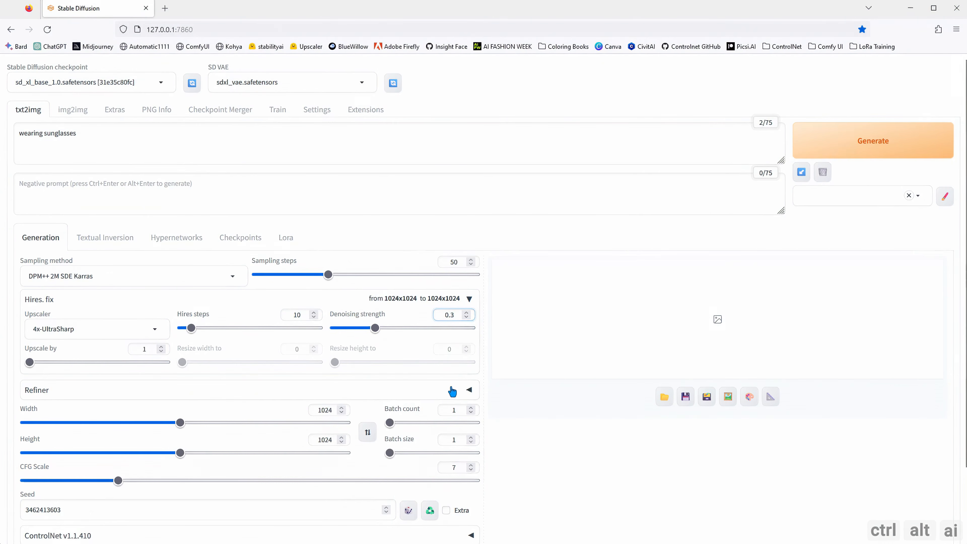
Step: Enable the Refiner with the sd_xl_refiner_1.0.safetensors checkpoint and set it to switch at 0.6
{"action": "left_click", "coordinate": [463, 391]}
{"action": "scroll", "coordinate": [305, 381], "scroll_direction": "down", "scroll_amount": 2}
{"action": "left_click", "coordinate": [224, 368]}
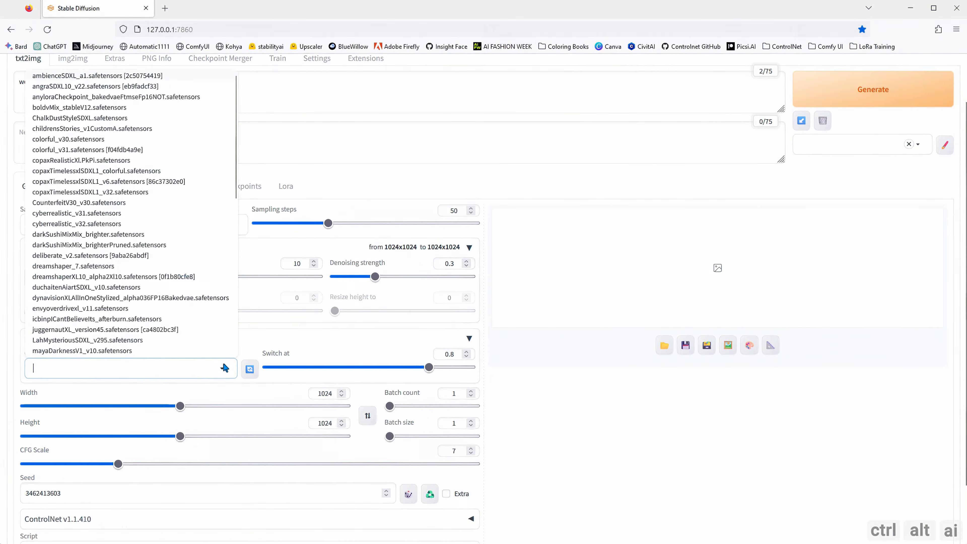
{"action": "scroll", "coordinate": [153, 274], "scroll_direction": "down", "scroll_amount": 4}
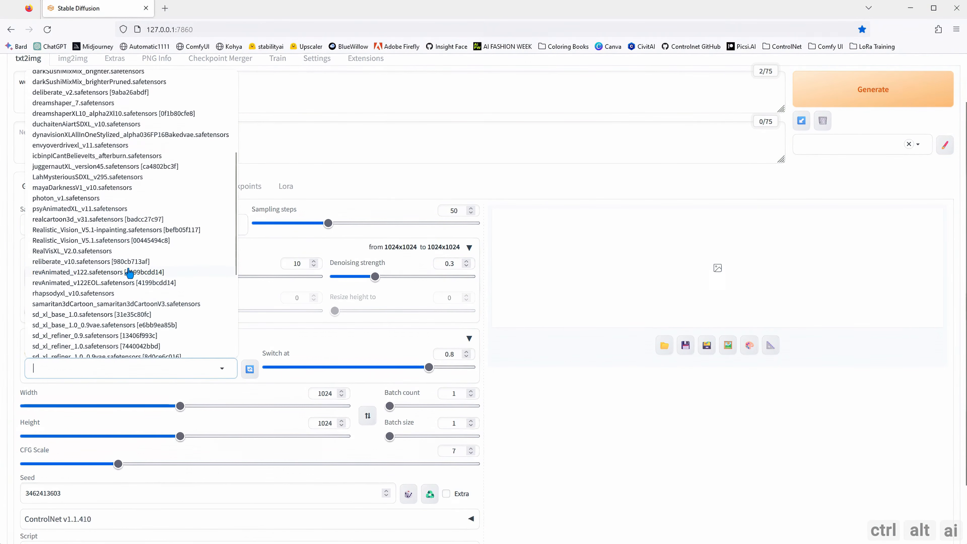
{"action": "scroll", "coordinate": [129, 272], "scroll_direction": "down", "scroll_amount": 3}
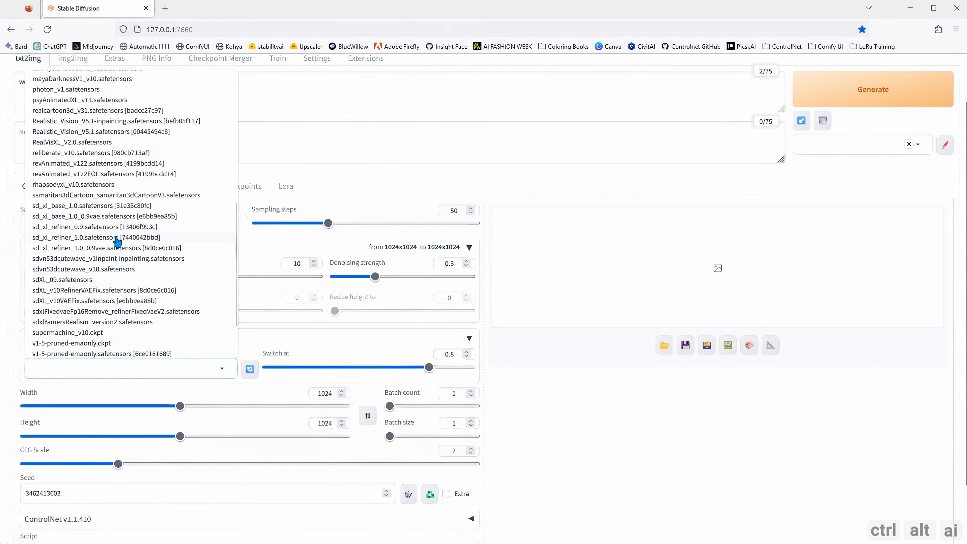
{"action": "left_click", "coordinate": [118, 238]}
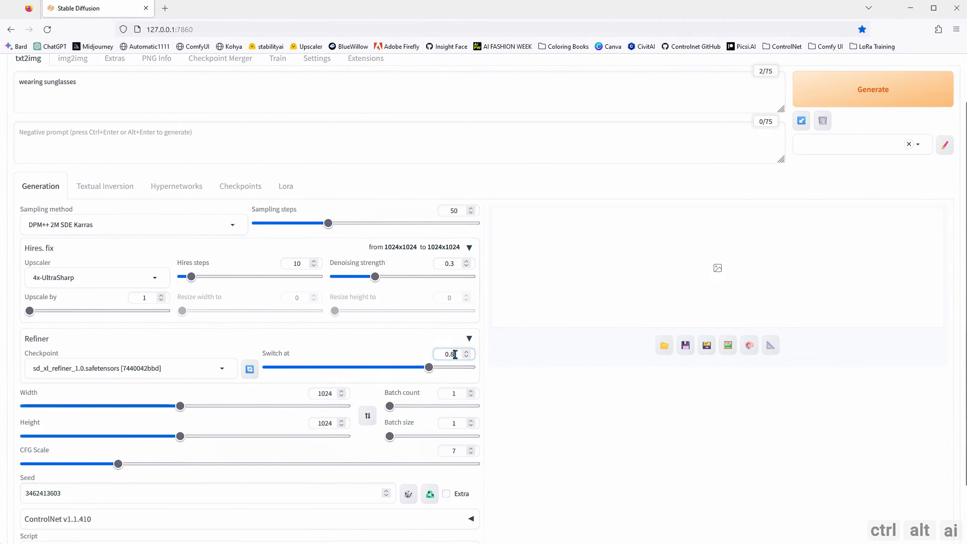
{"action": "key", "text": "BackSpace"}
{"action": "type", "text": "6"}
{"action": "left_click", "coordinate": [399, 344]}
{"action": "left_click", "coordinate": [400, 344]}
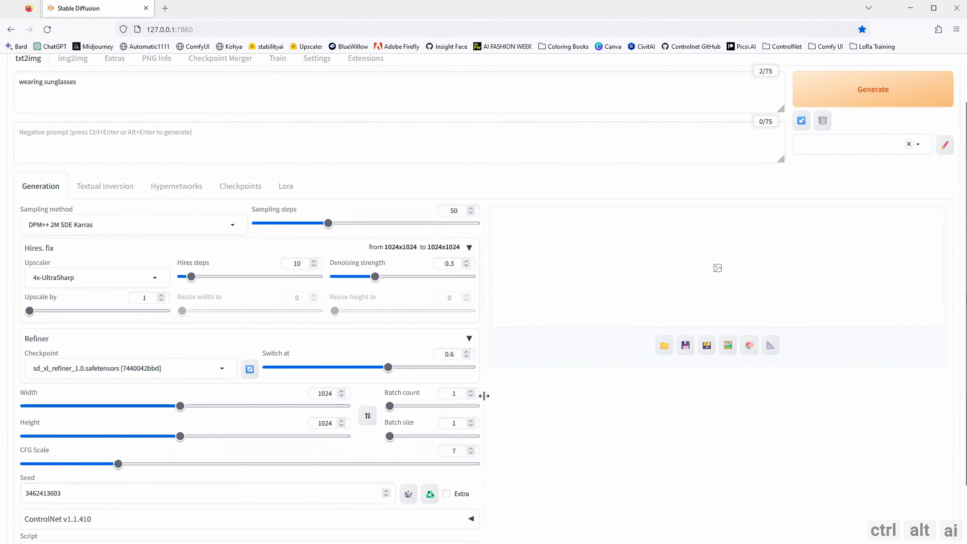
Step: Load the portrait of the man in the red jacket and red bow tie into ControlNet Unit 0
{"action": "scroll", "coordinate": [483, 396], "scroll_direction": "down", "scroll_amount": 2}
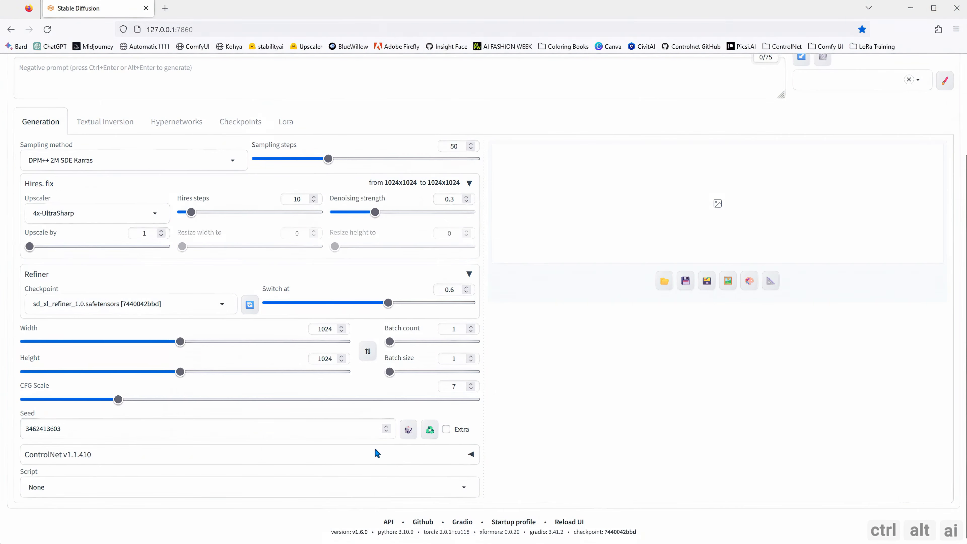
{"action": "left_click", "coordinate": [463, 456]}
{"action": "scroll", "coordinate": [213, 404], "scroll_direction": "down", "scroll_amount": 5}
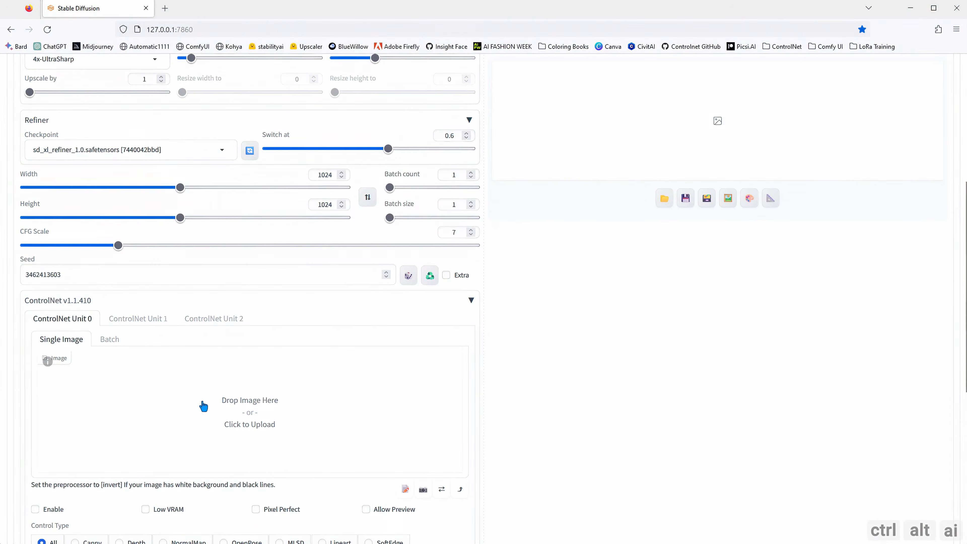
{"action": "scroll", "coordinate": [213, 403], "scroll_direction": "down", "scroll_amount": 2}
{"action": "left_click", "coordinate": [233, 356]}
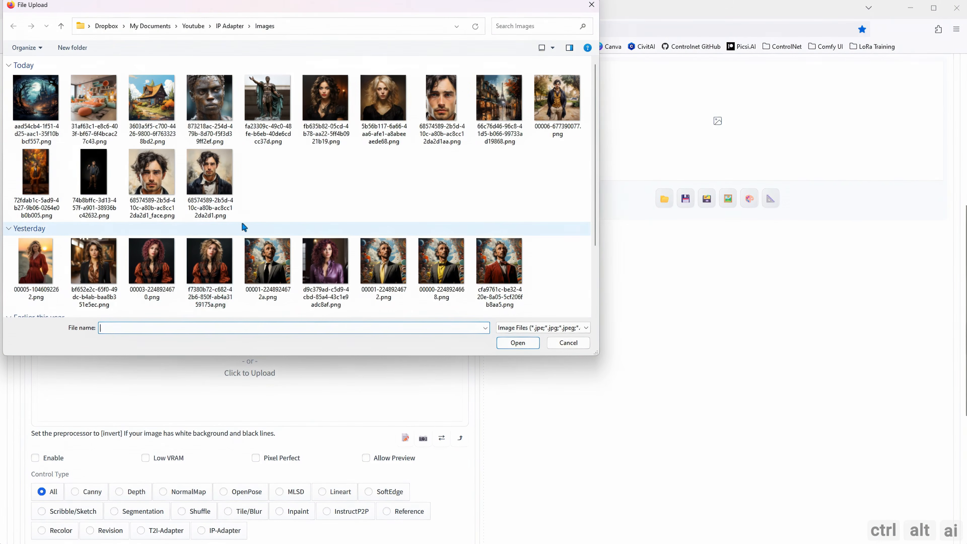
{"action": "double_click", "coordinate": [507, 266]}
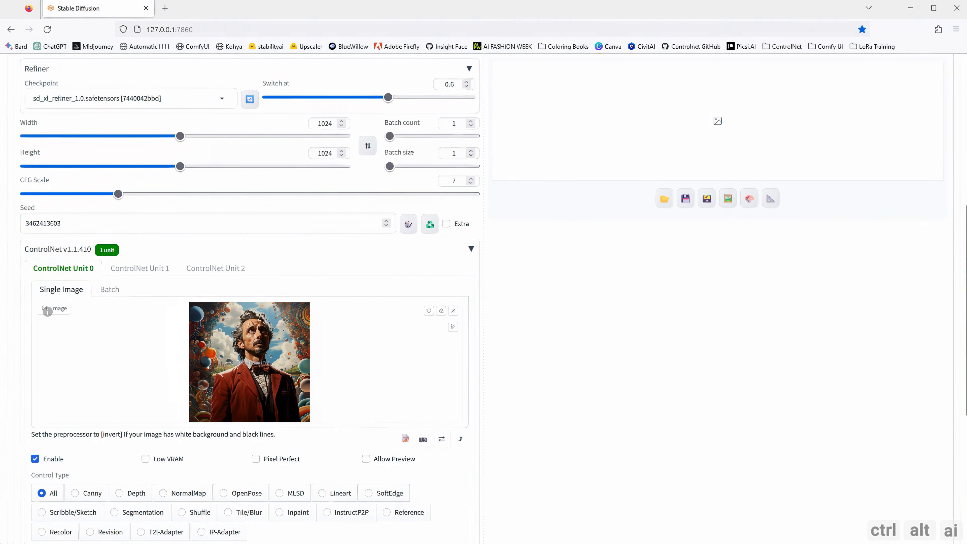
Step: Set ControlNet Unit 0 to IP-Adapter with the ip-adapter_clip_sdxl preprocessor, the ip-adapter_xl model and Pixel Perfect enabled
{"action": "scroll", "coordinate": [183, 358], "scroll_direction": "down", "scroll_amount": 3}
{"action": "scroll", "coordinate": [150, 375], "scroll_direction": "down", "scroll_amount": 2}
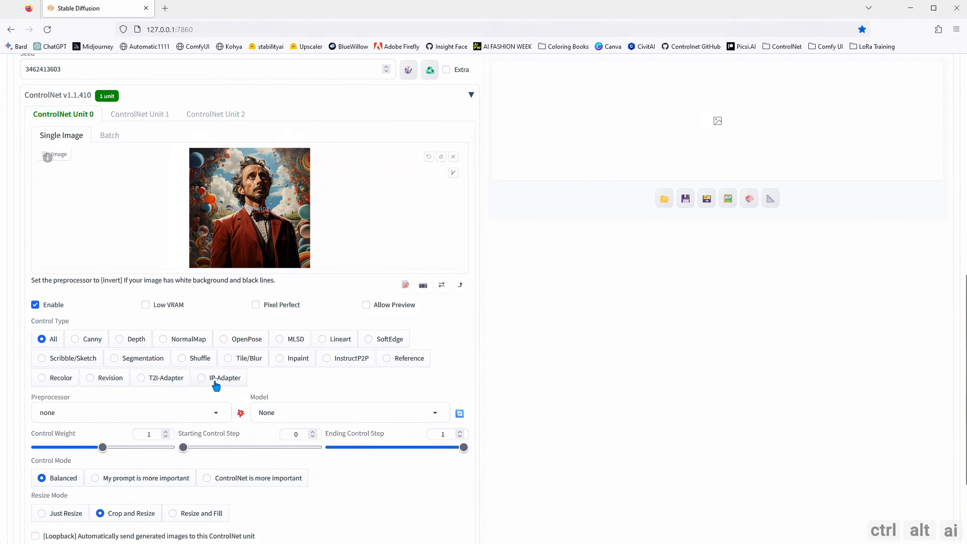
{"action": "left_click", "coordinate": [216, 384]}
{"action": "left_click", "coordinate": [218, 413]}
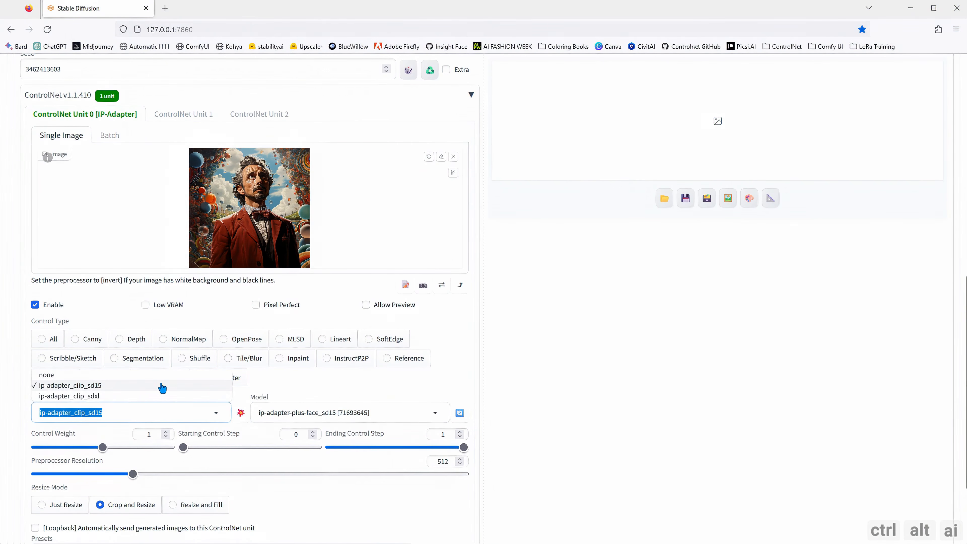
{"action": "left_click", "coordinate": [84, 399]}
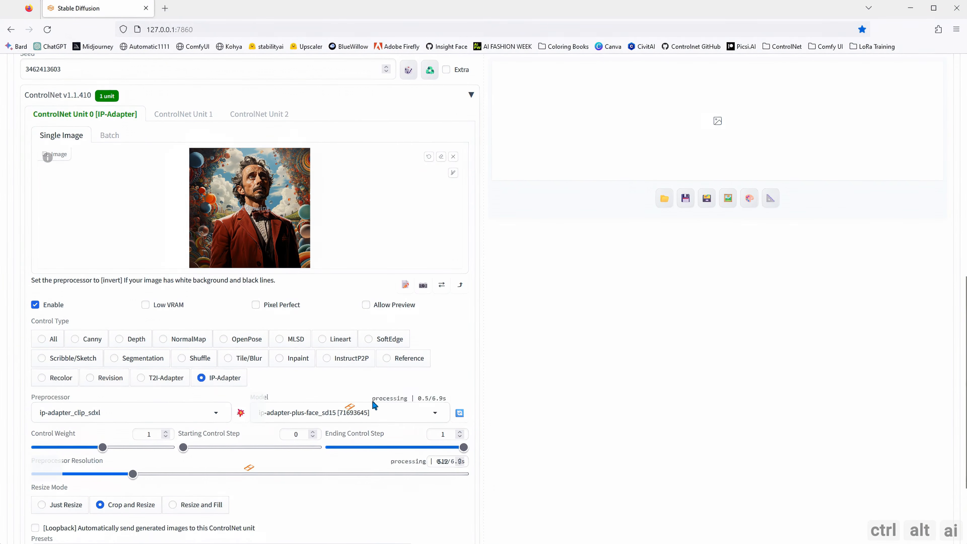
{"action": "left_click", "coordinate": [436, 413]}
{"action": "left_click", "coordinate": [321, 396]}
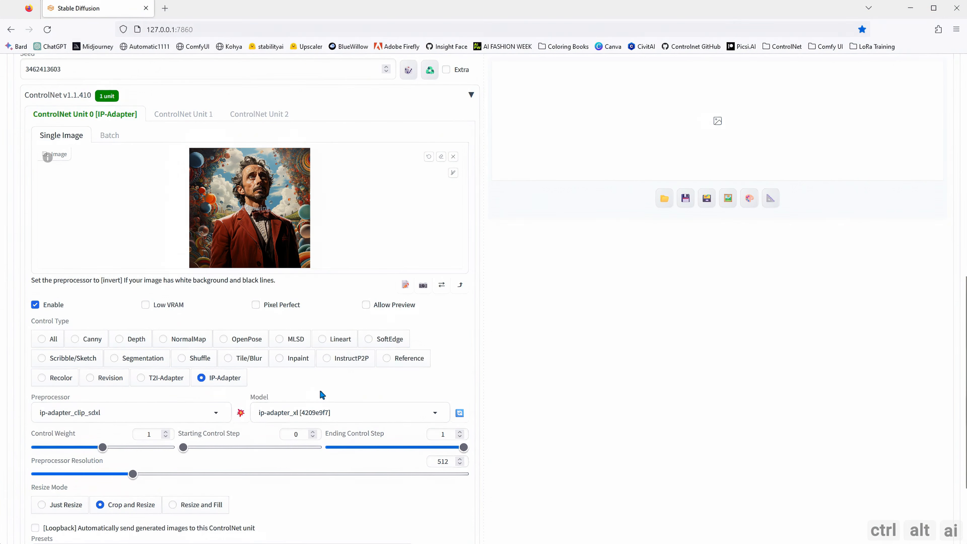
{"action": "scroll", "coordinate": [256, 379], "scroll_direction": "up", "scroll_amount": 1}
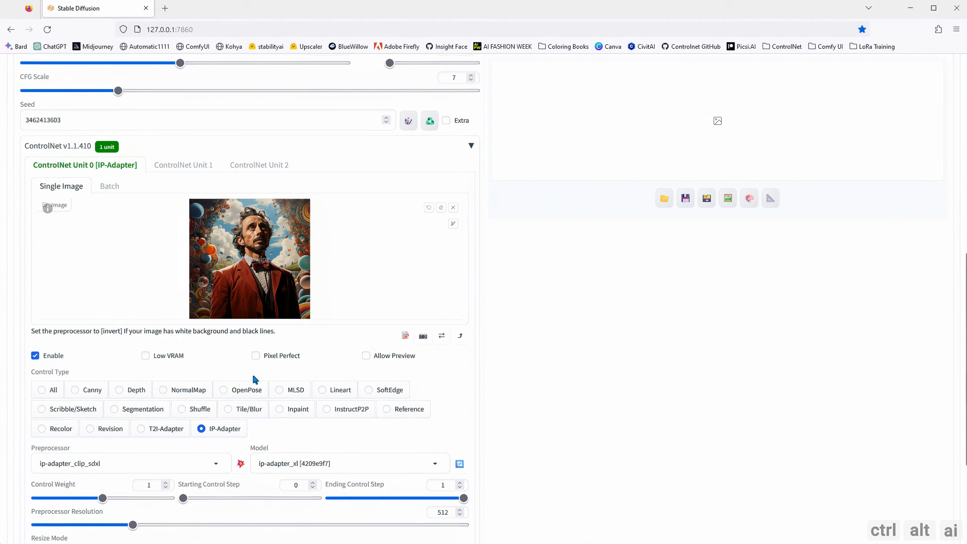
{"action": "left_click", "coordinate": [278, 356]}
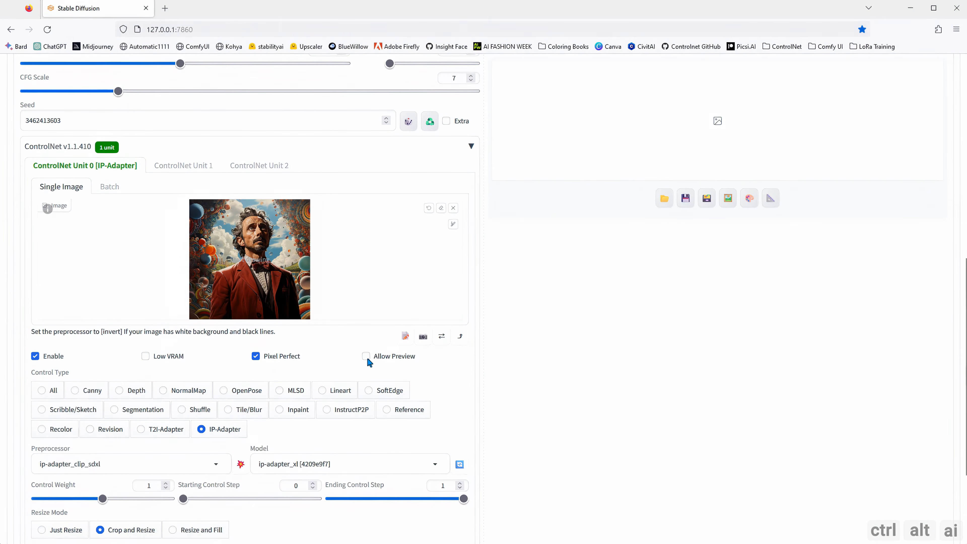
Step: Load the same portrait of the man in the red jacket into ControlNet Unit 1
{"action": "scroll", "coordinate": [366, 362], "scroll_direction": "up", "scroll_amount": 2}
{"action": "left_click", "coordinate": [181, 269]}
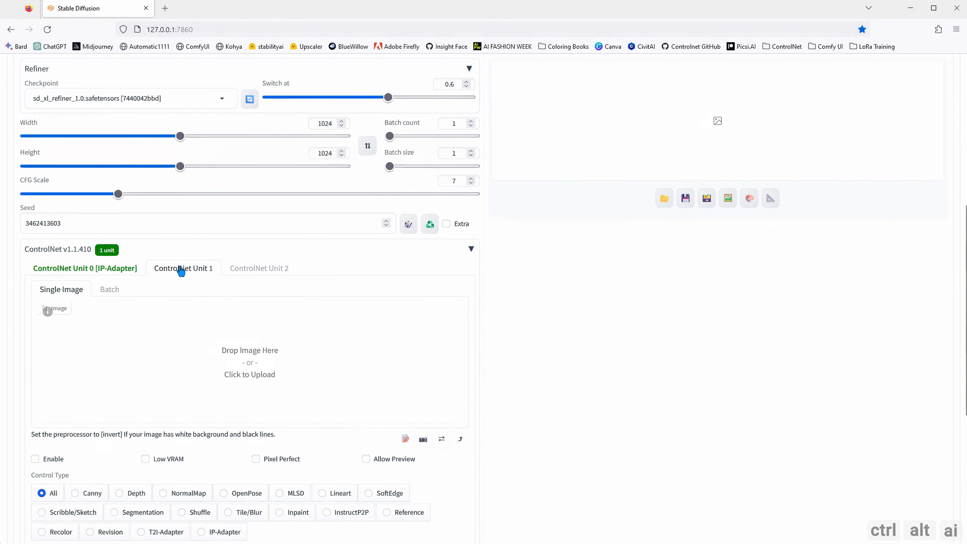
{"action": "scroll", "coordinate": [190, 319], "scroll_direction": "down", "scroll_amount": 2}
{"action": "left_click", "coordinate": [247, 262]}
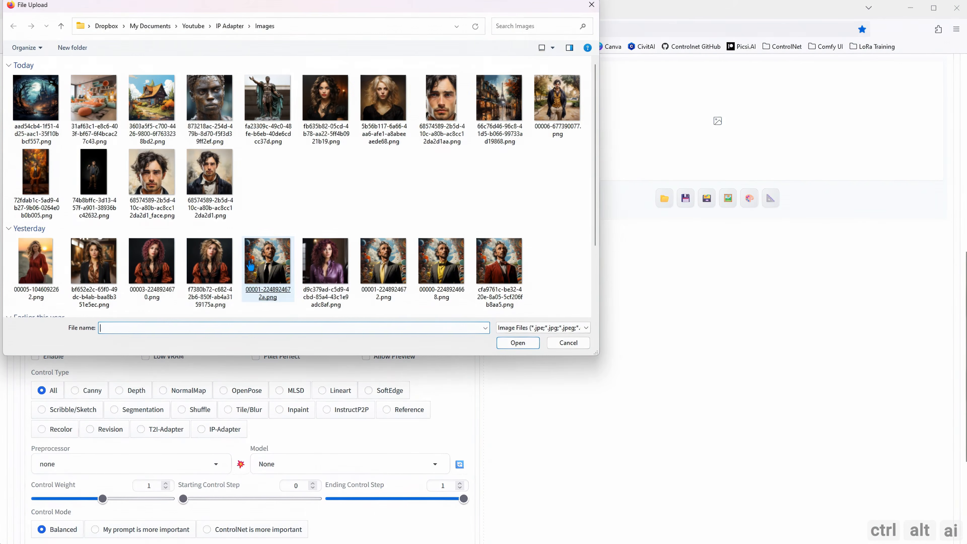
{"action": "double_click", "coordinate": [498, 262]}
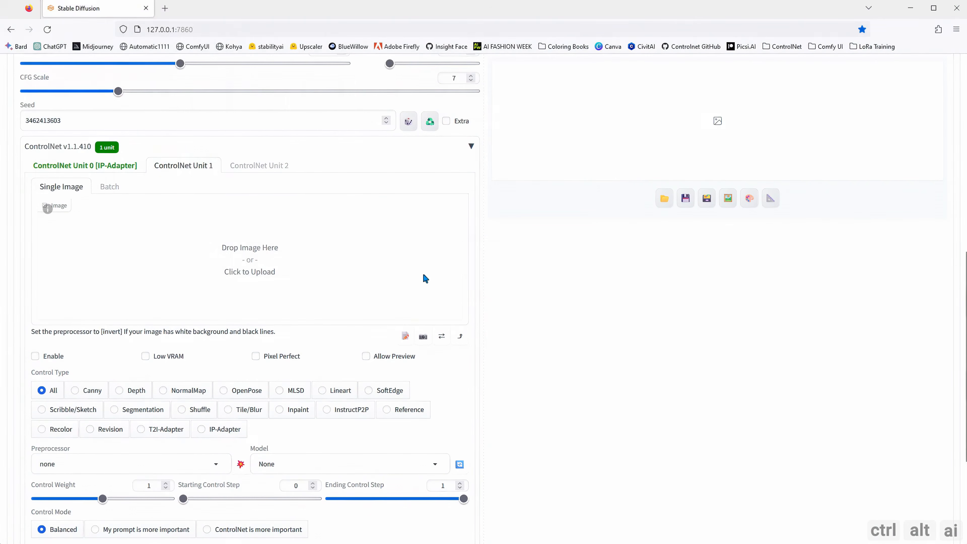
Step: Set ControlNet Unit 1 to the OpenPose control type with Pixel Perfect and Allow Preview enabled
{"action": "left_click", "coordinate": [245, 393]}
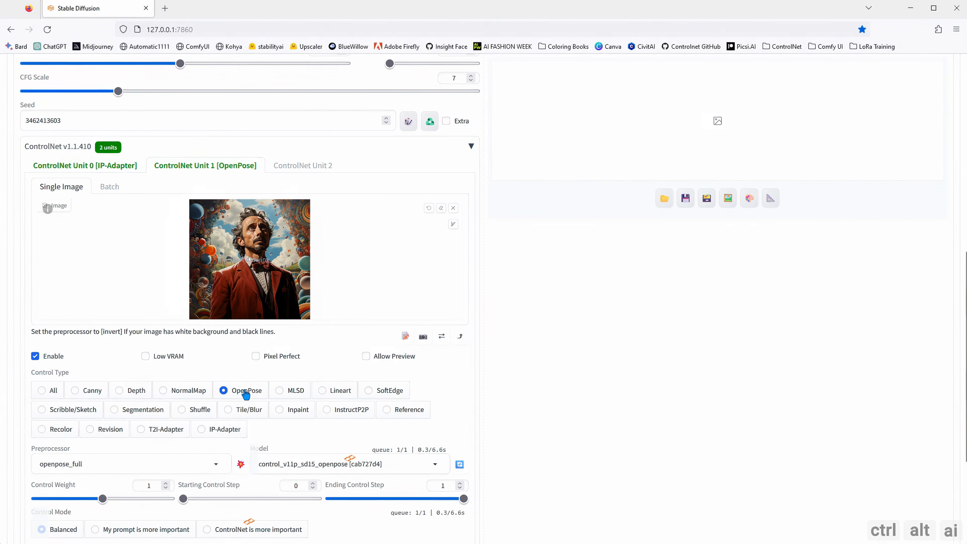
{"action": "left_click", "coordinate": [271, 359]}
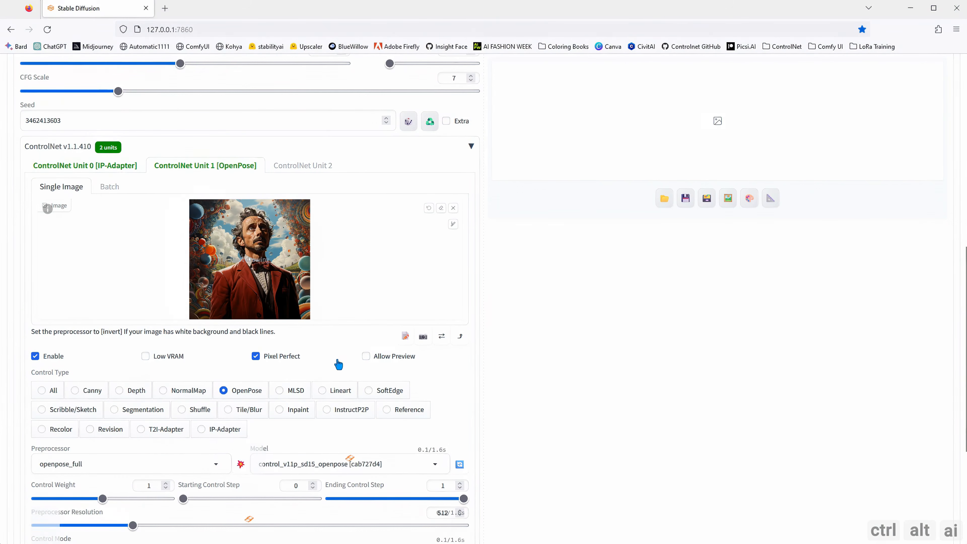
{"action": "left_click", "coordinate": [366, 356]}
Step: Choose the thibaud_xl_openpose_256lora model for ControlNet Unit 1 and run the openpose_full preprocessor to preview the pose
{"action": "scroll", "coordinate": [268, 388], "scroll_direction": "down", "scroll_amount": 3}
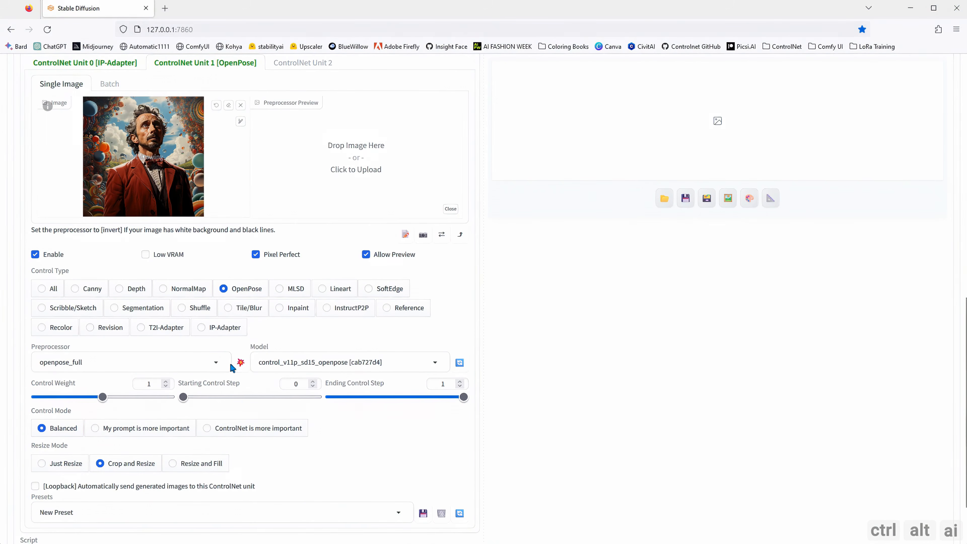
{"action": "left_click", "coordinate": [220, 364]}
{"action": "left_click", "coordinate": [312, 343]}
{"action": "left_click", "coordinate": [438, 364]}
{"action": "left_click", "coordinate": [329, 350]}
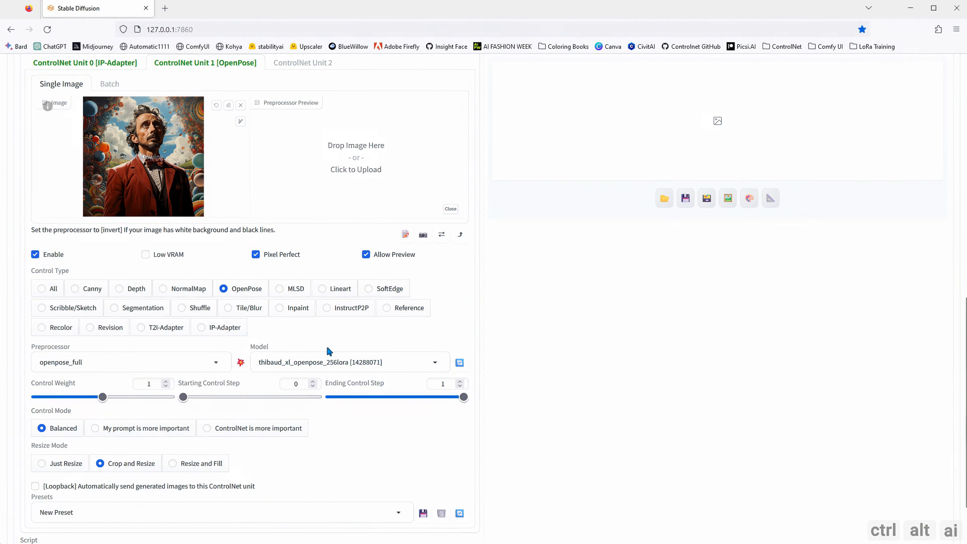
{"action": "left_click", "coordinate": [240, 363]}
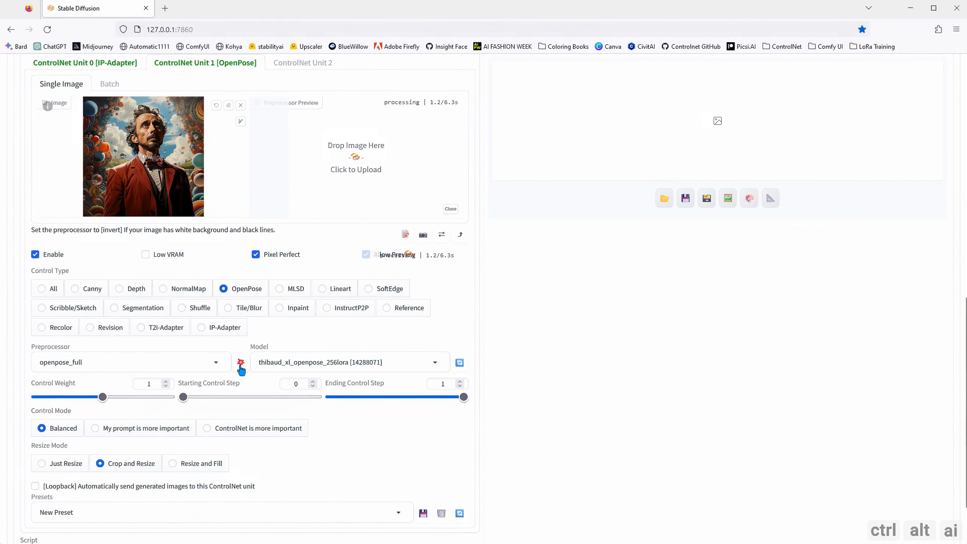
{"action": "scroll", "coordinate": [248, 349], "scroll_direction": "up", "scroll_amount": 5}
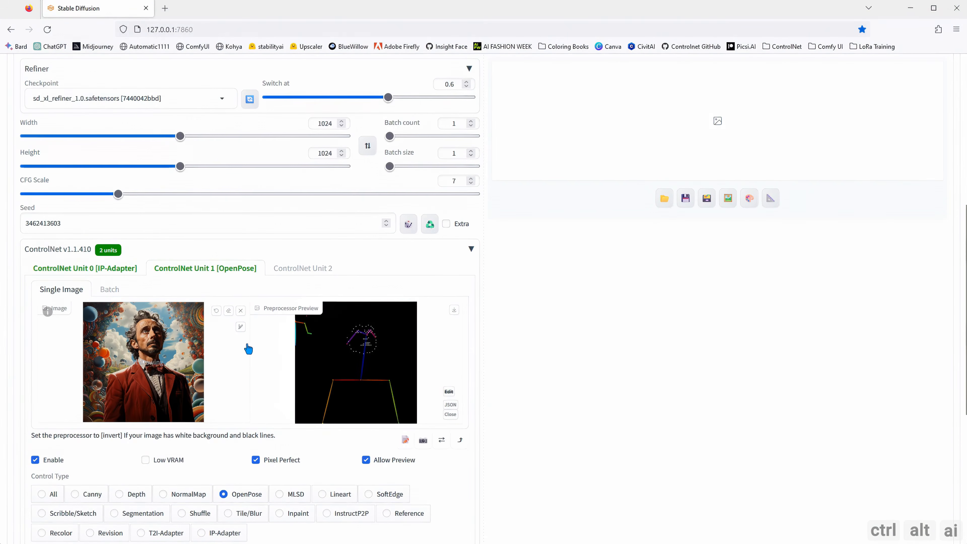
Step: Generate the txt2img image with the configured refiner and both ControlNet units
{"action": "scroll", "coordinate": [236, 353], "scroll_direction": "up", "scroll_amount": 6}
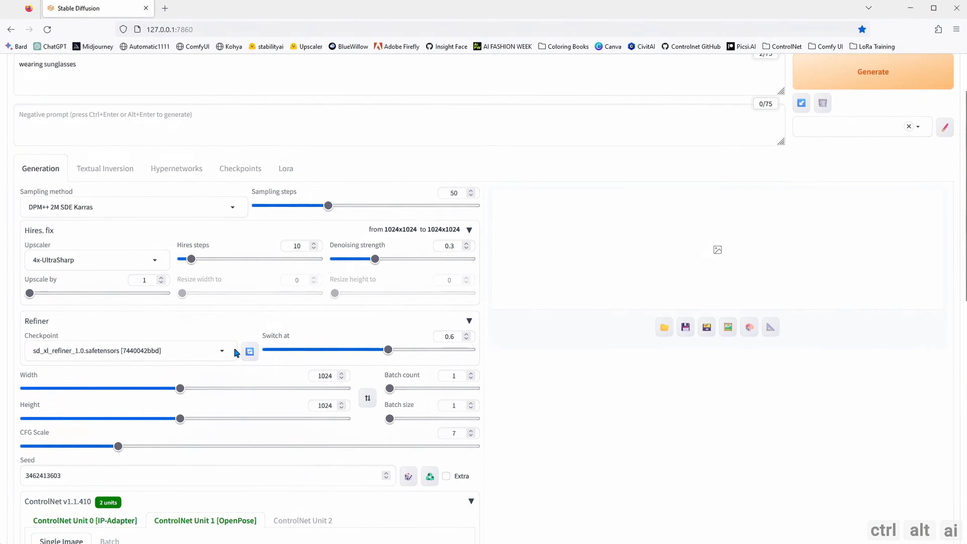
{"action": "scroll", "coordinate": [235, 354], "scroll_direction": "up", "scroll_amount": 2}
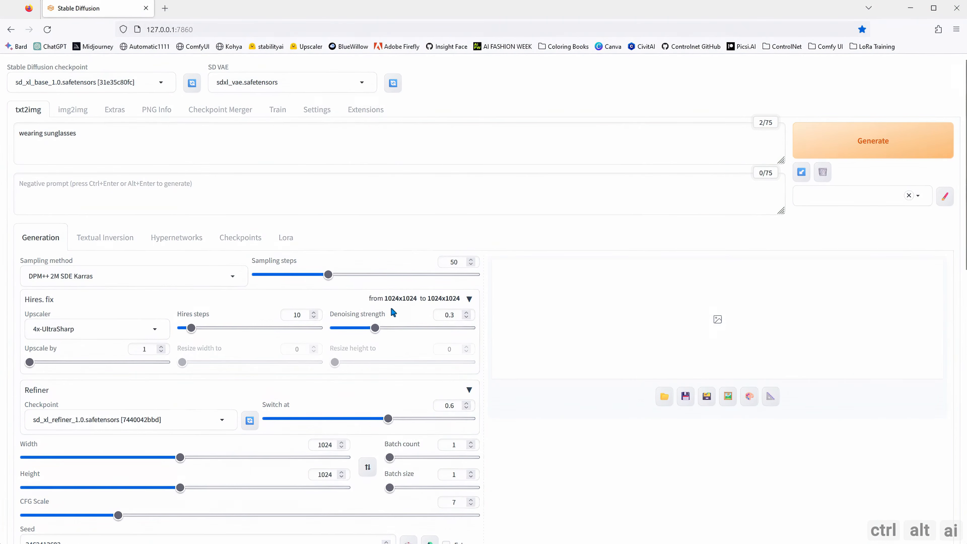
{"action": "left_click", "coordinate": [841, 152]}
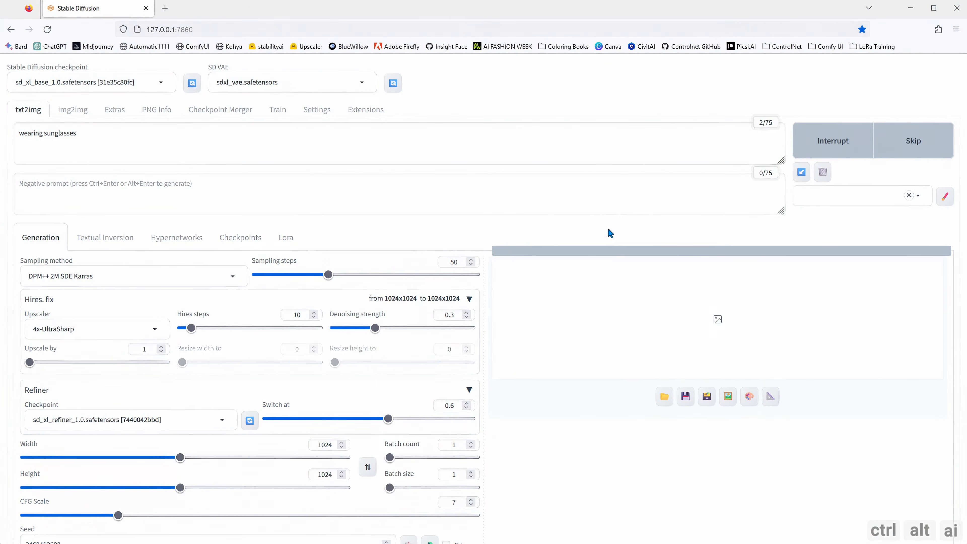
{"action": "scroll", "coordinate": [572, 418], "scroll_direction": "down", "scroll_amount": 6}
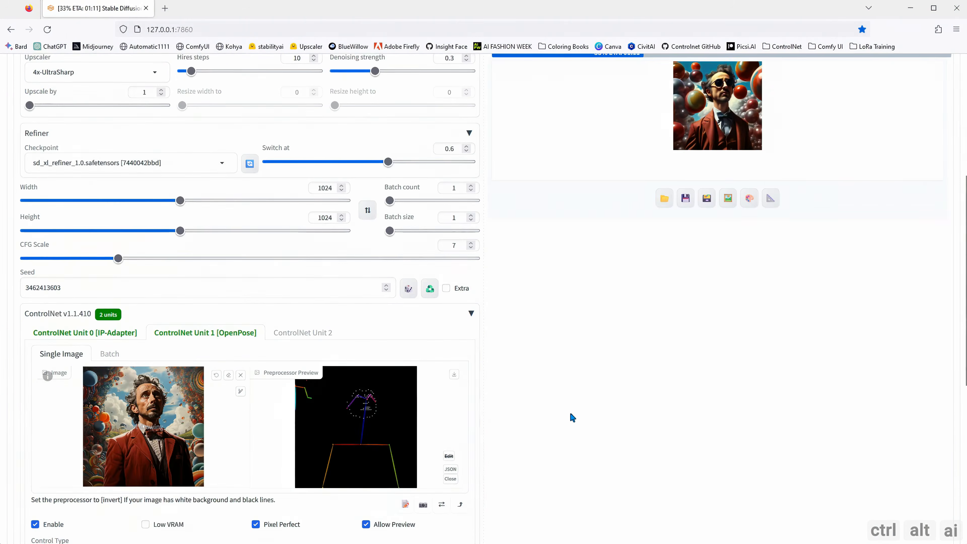
{"action": "scroll", "coordinate": [572, 417], "scroll_direction": "up", "scroll_amount": 5}
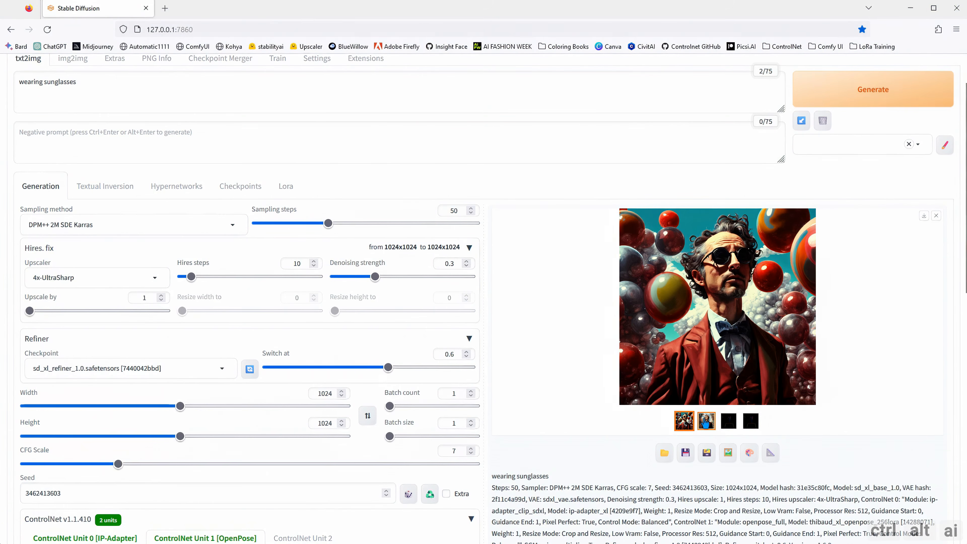
Step: View the generated image full-size, compare it with the reference portrait and the pose map, and close the viewer
{"action": "left_click", "coordinate": [717, 345]}
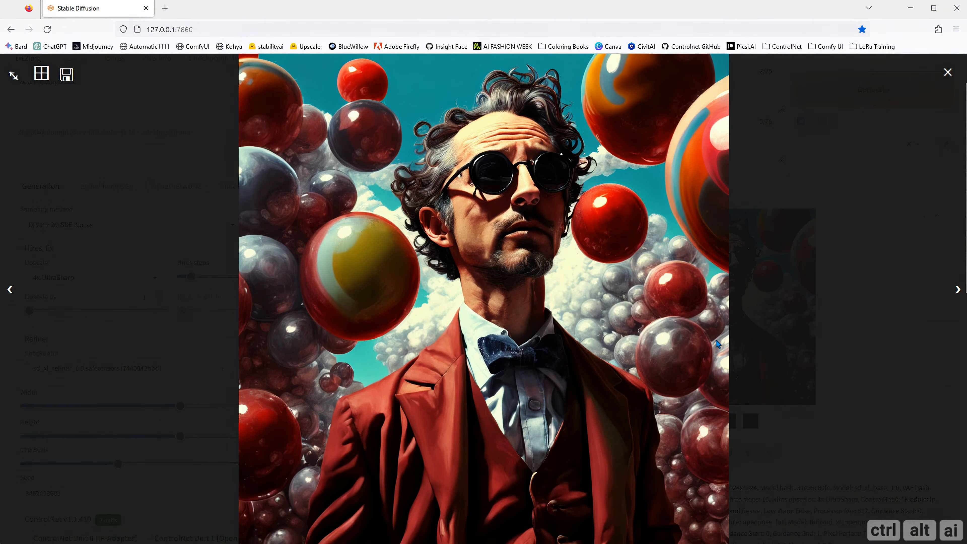
{"action": "left_click", "coordinate": [956, 291]}
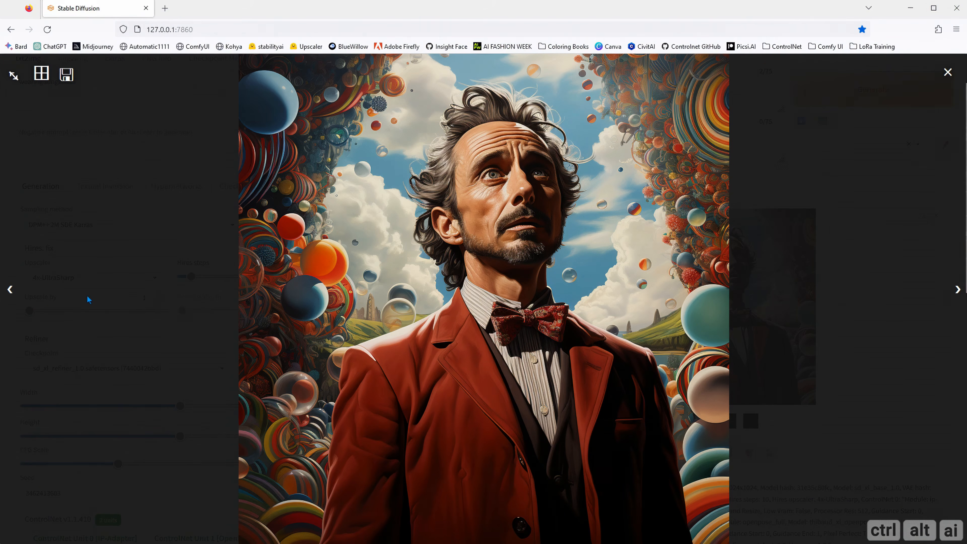
{"action": "left_click", "coordinate": [11, 294]}
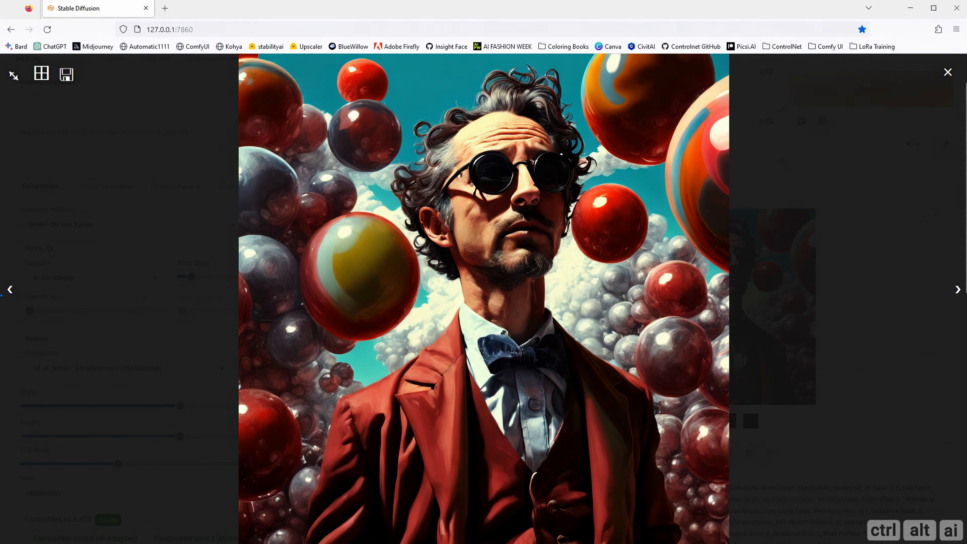
{"action": "left_click", "coordinate": [10, 293]}
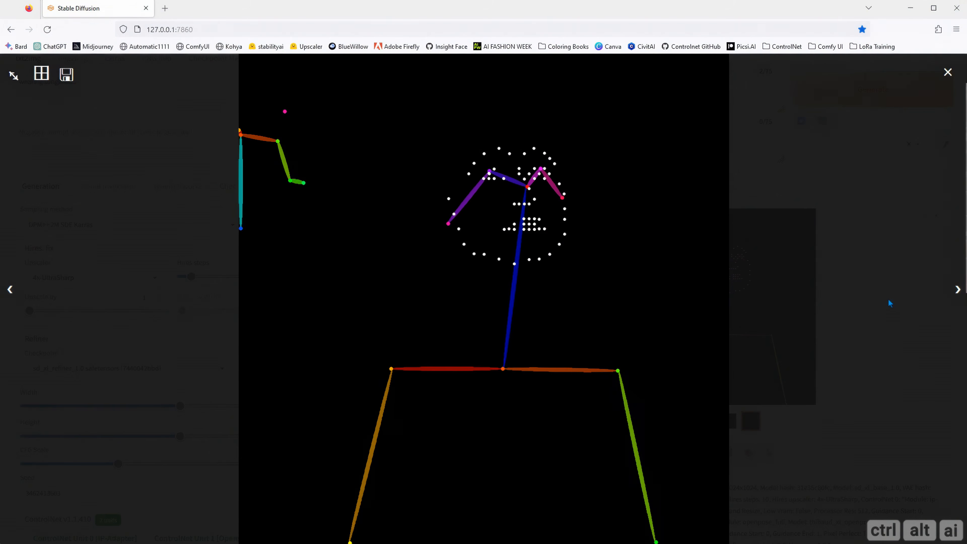
{"action": "left_click", "coordinate": [955, 294]}
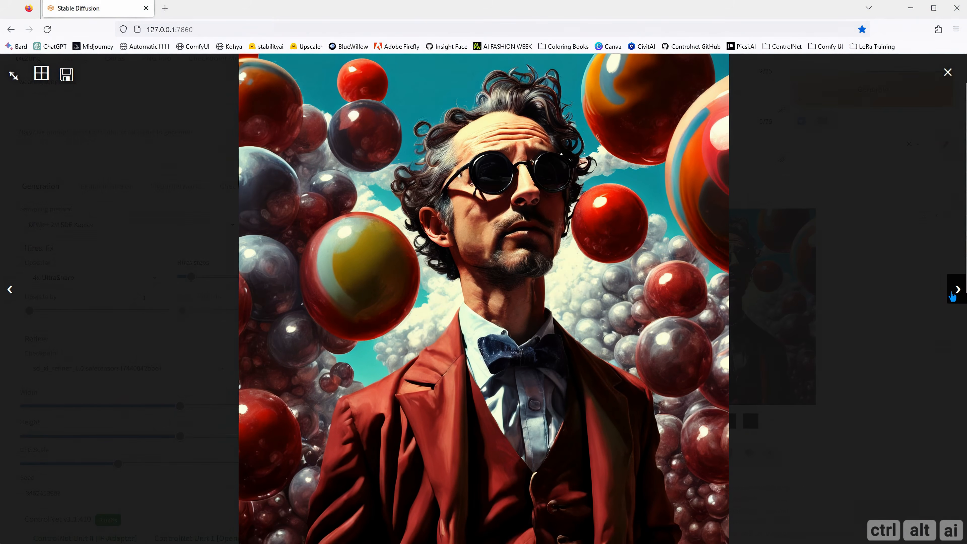
{"action": "left_click", "coordinate": [869, 325]}
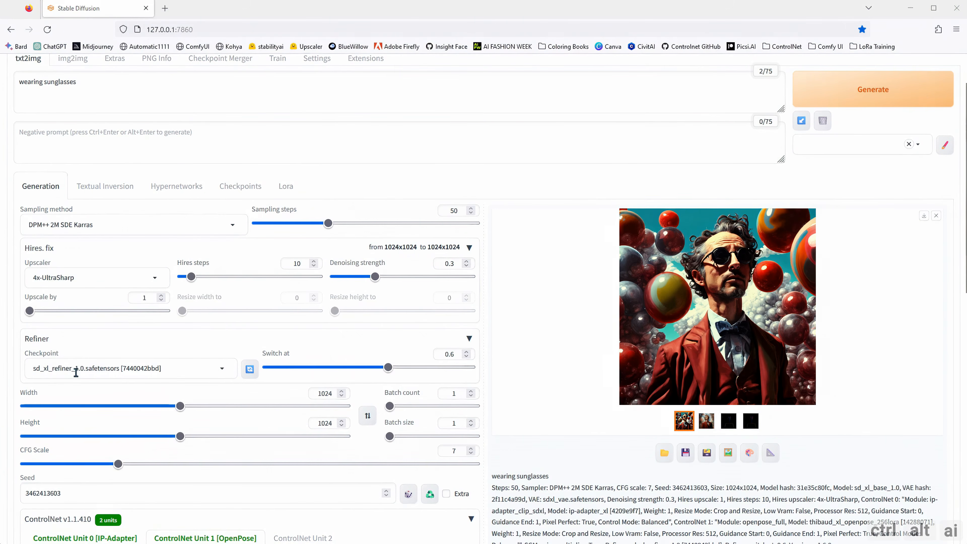
Step: Set the txt2img generation seed to 749434004
{"action": "scroll", "coordinate": [75, 372], "scroll_direction": "down", "scroll_amount": 3}
{"action": "double_click", "coordinate": [43, 394]}
{"action": "type", "text": "749434004"}
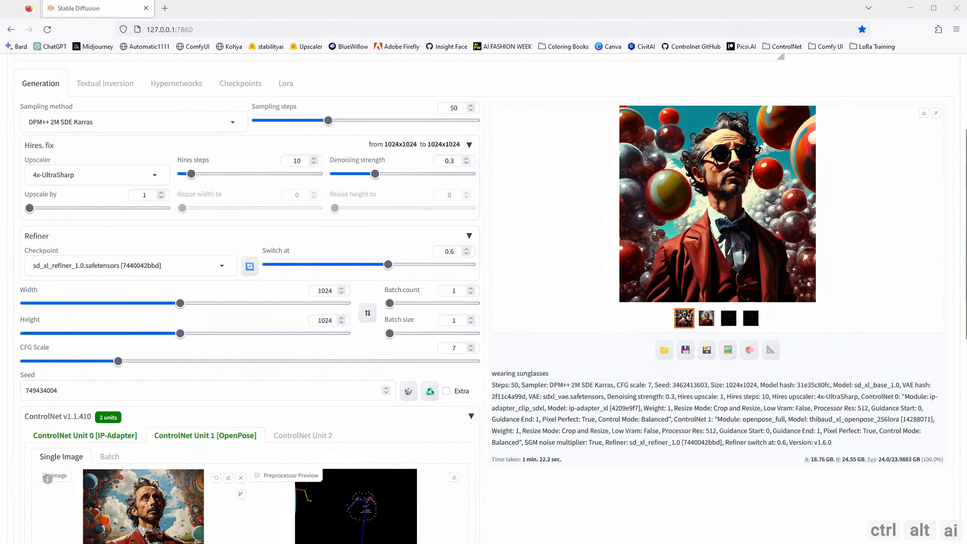
Step: Replace the positive prompt with "wearing a hat" and generate the image
{"action": "scroll", "coordinate": [191, 303], "scroll_direction": "up", "scroll_amount": 4}
{"action": "left_click", "coordinate": [79, 134]}
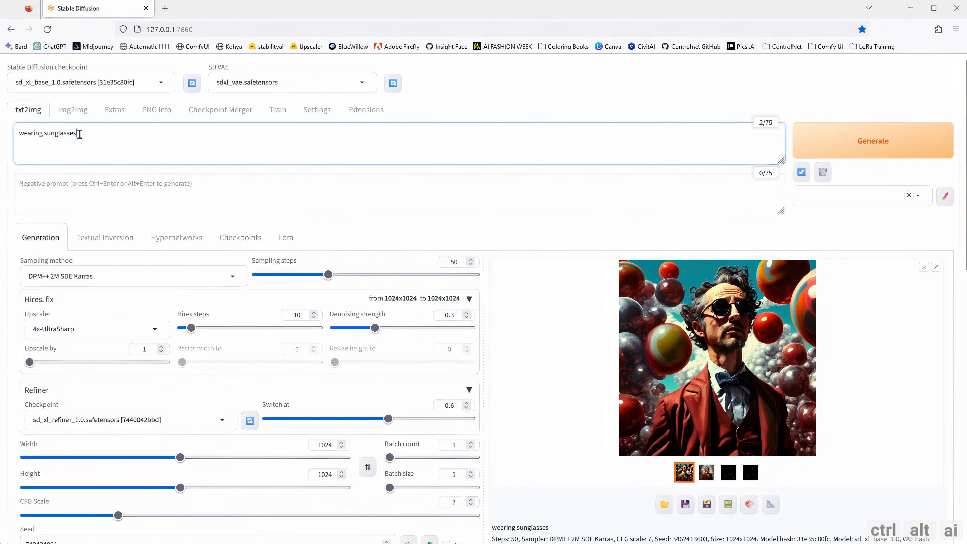
{"action": "left_click_drag", "start_coordinate": [79, 134], "coordinate": [19, 133]}
{"action": "type", "text": "wearing a hat"}
{"action": "left_click", "coordinate": [863, 154]}
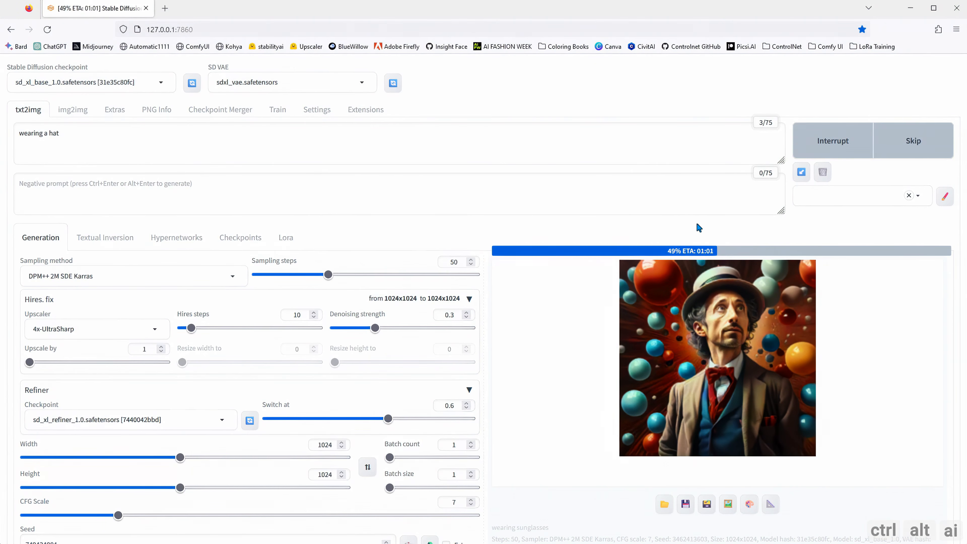
Step: View the generated hat portrait full-size, compare it with the reference portrait and the pose map, and close the viewer
{"action": "left_click", "coordinate": [691, 337]}
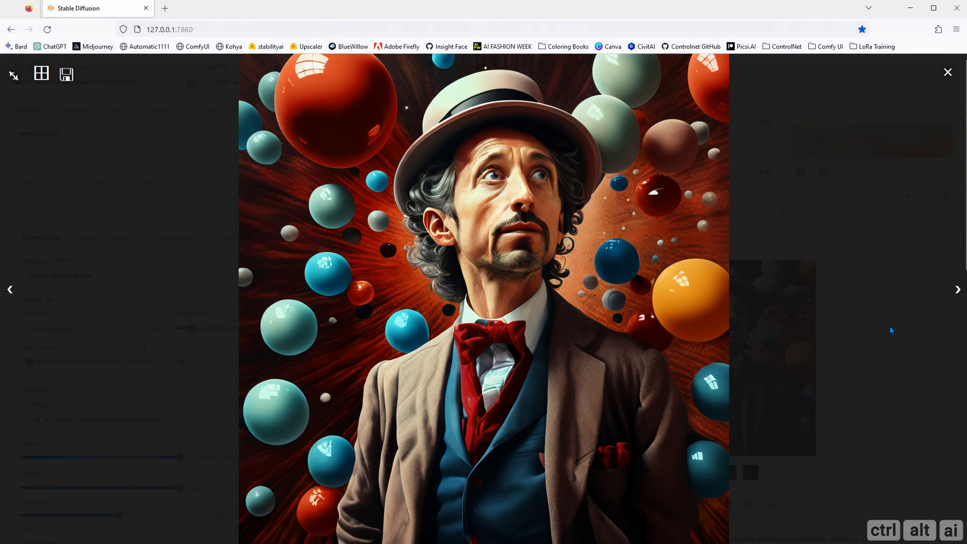
{"action": "left_click", "coordinate": [957, 290]}
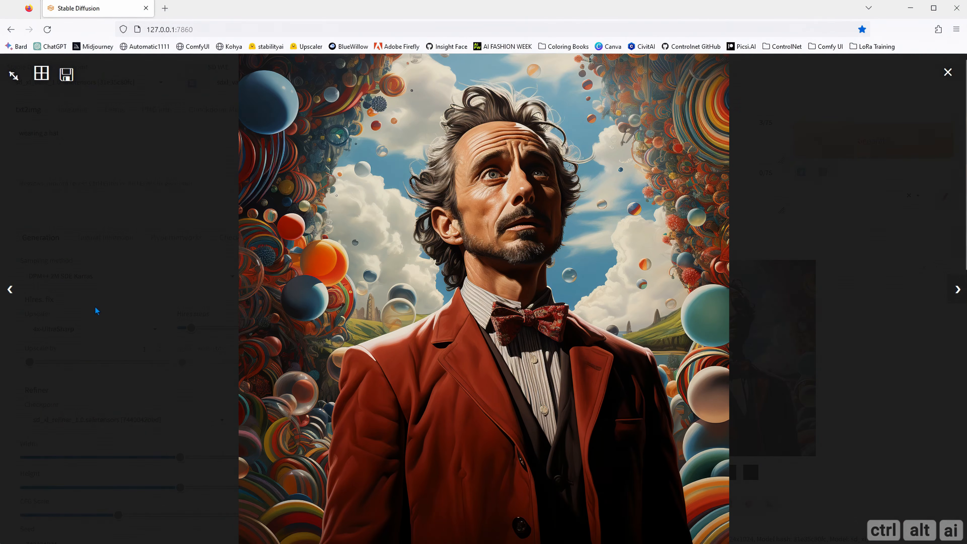
{"action": "left_click", "coordinate": [15, 299]}
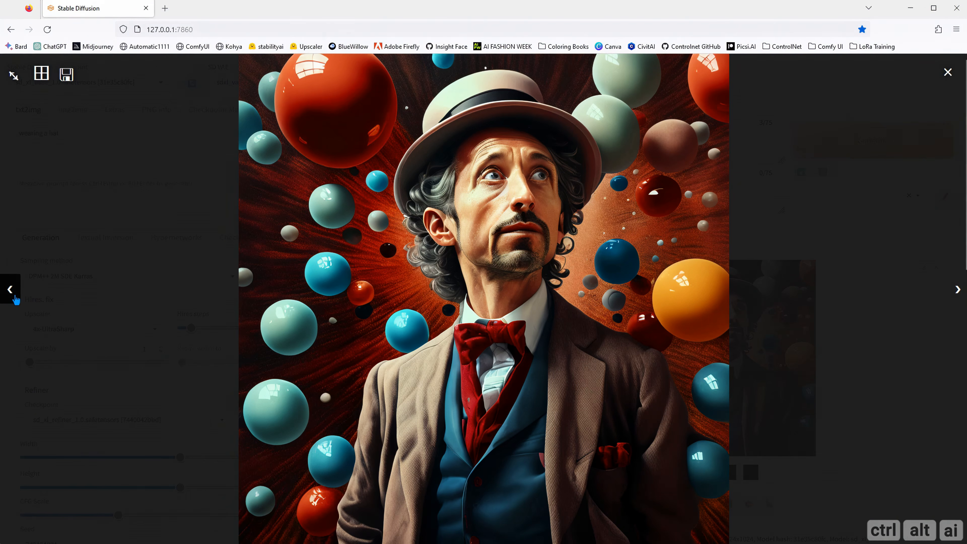
{"action": "left_click", "coordinate": [15, 299]}
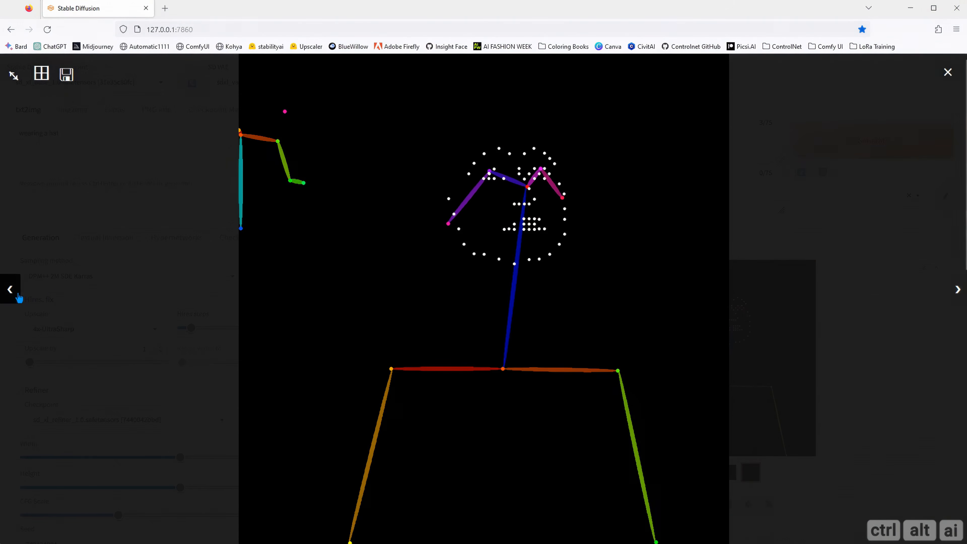
{"action": "left_click", "coordinate": [955, 289]}
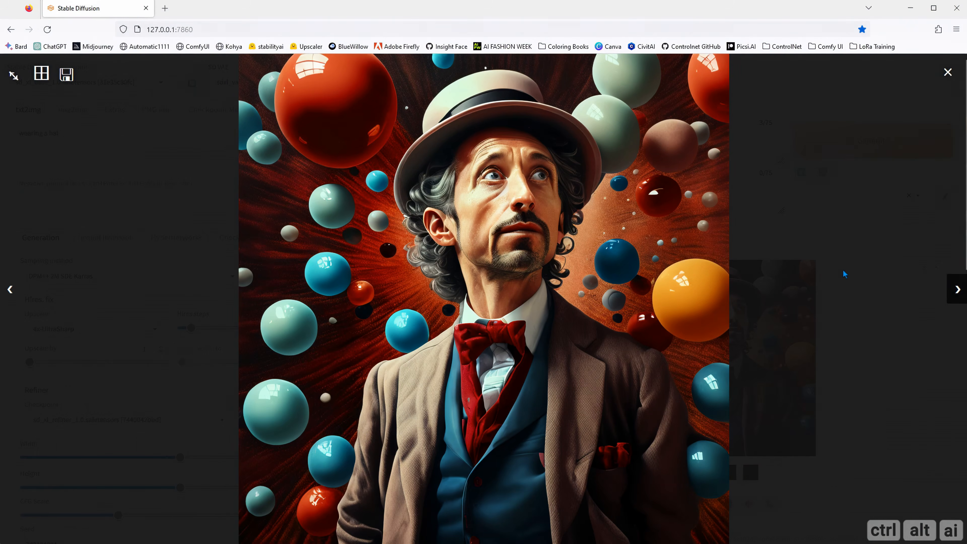
{"action": "left_click", "coordinate": [791, 225]}
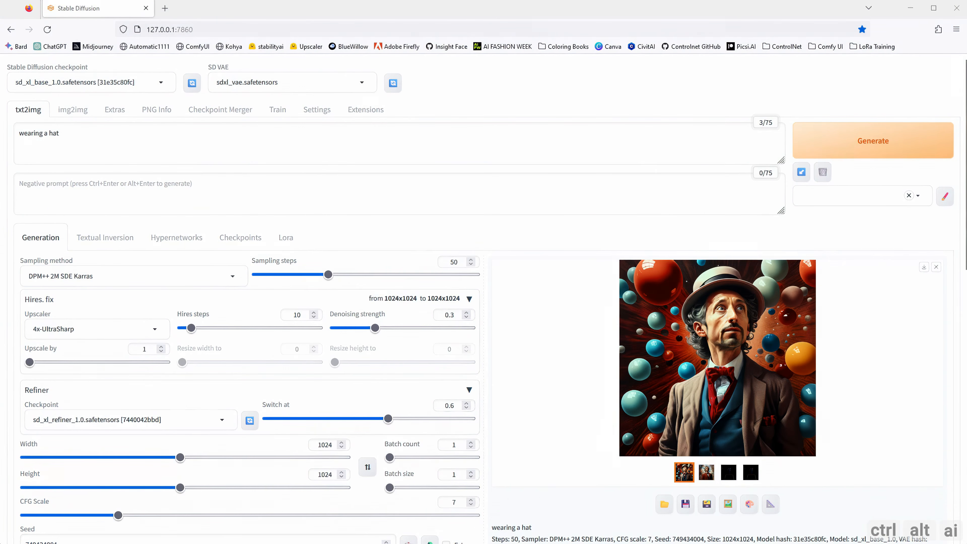
Step: Replace the positive prompt with "wearing a cowboy hat and sunglasses" and generate the image
{"action": "left_click", "coordinate": [37, 150]}
{"action": "key", "text": "ctrl+a"}
{"action": "type", "text": "wearing a cowboy hat and sunglasses"}
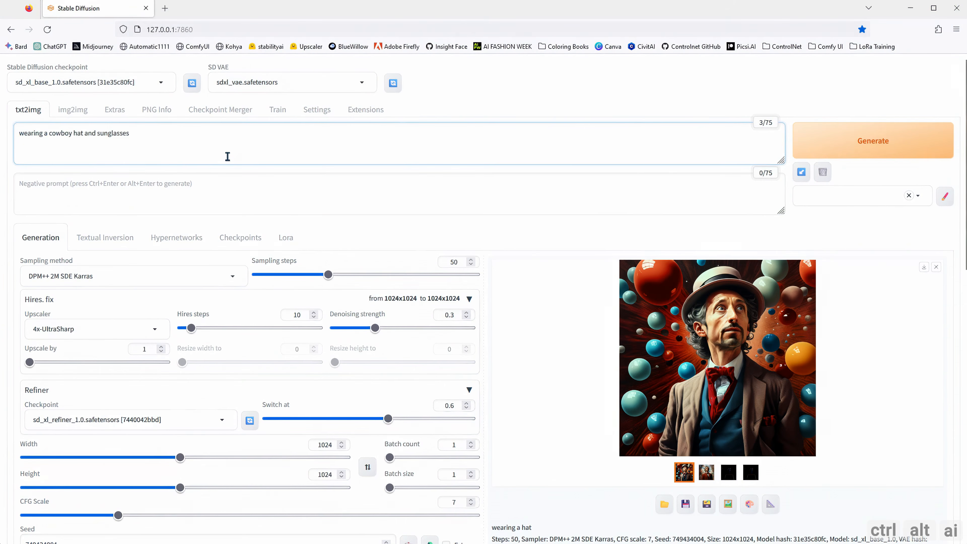
{"action": "left_click", "coordinate": [360, 232]}
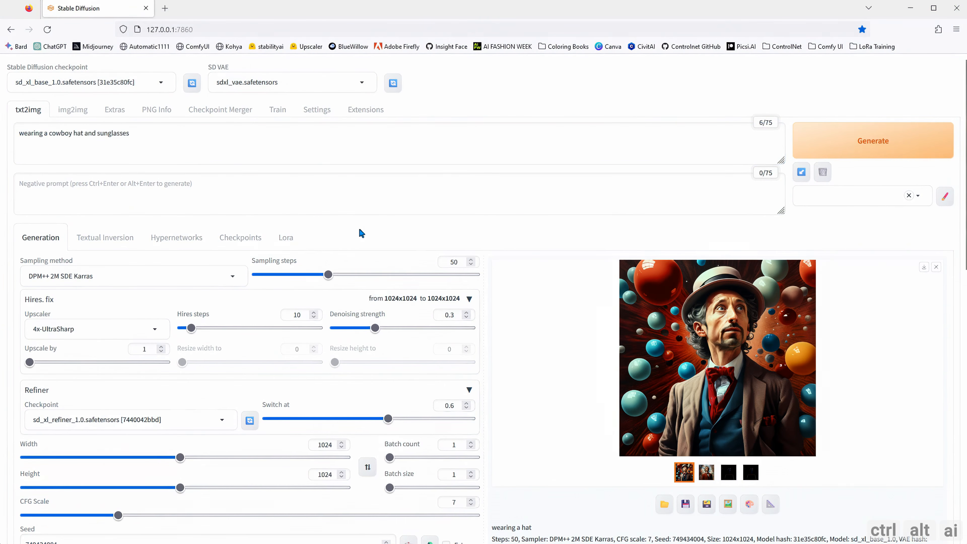
{"action": "scroll", "coordinate": [360, 233], "scroll_direction": "down", "scroll_amount": 5}
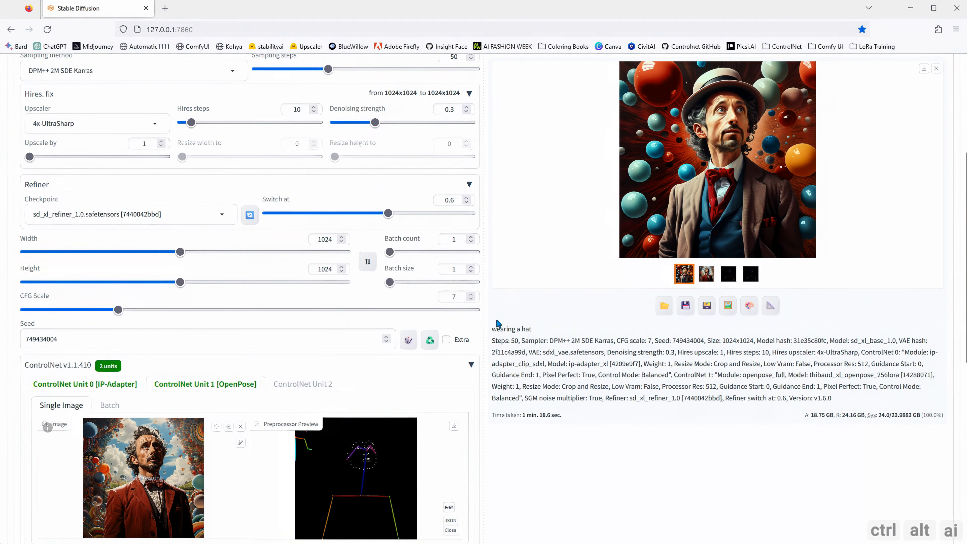
{"action": "scroll", "coordinate": [497, 323], "scroll_direction": "down", "scroll_amount": 6}
{"action": "scroll", "coordinate": [497, 323], "scroll_direction": "up", "scroll_amount": 11}
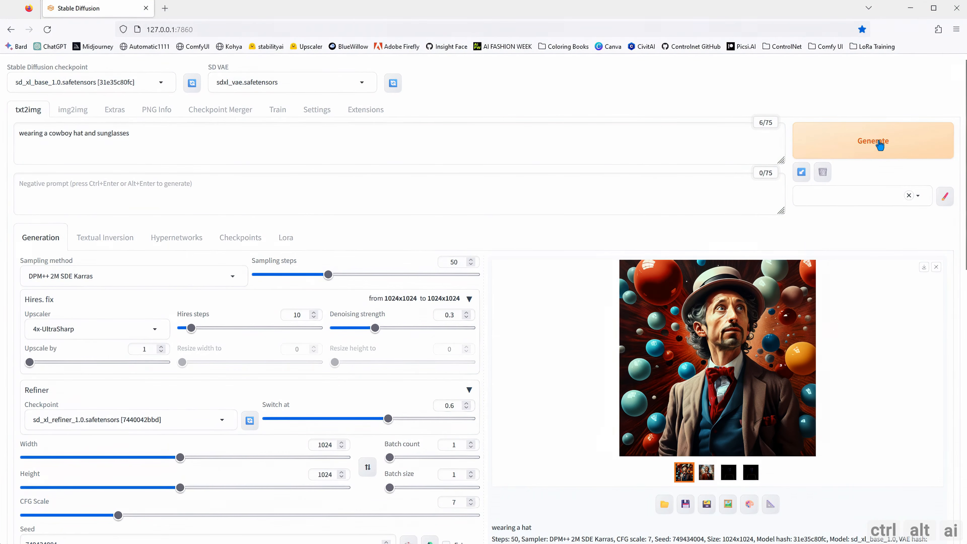
{"action": "left_click", "coordinate": [879, 144]}
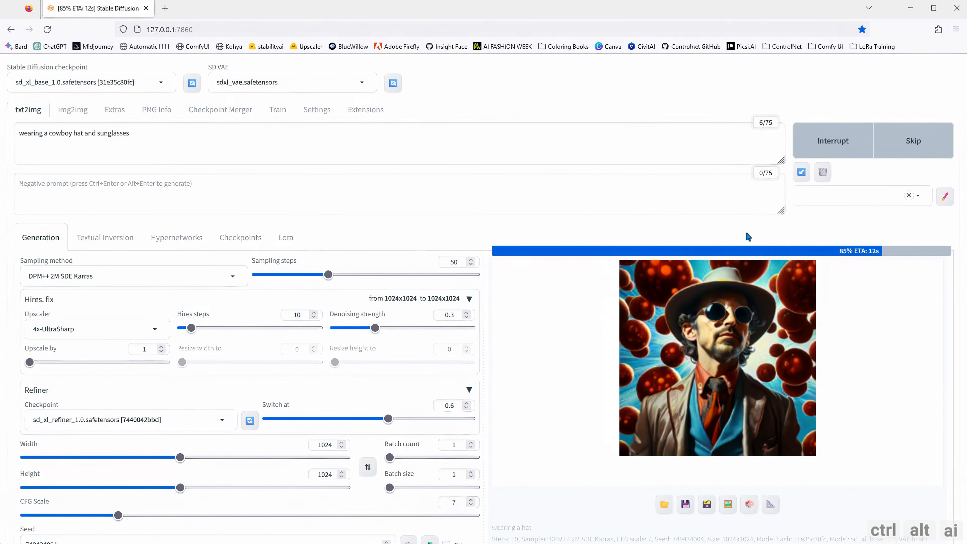
Step: Examine the generated cowboy hat and sunglasses portrait full-size
{"action": "scroll", "coordinate": [625, 276], "scroll_direction": "down", "scroll_amount": 3}
{"action": "scroll", "coordinate": [624, 282], "scroll_direction": "up", "scroll_amount": 3}
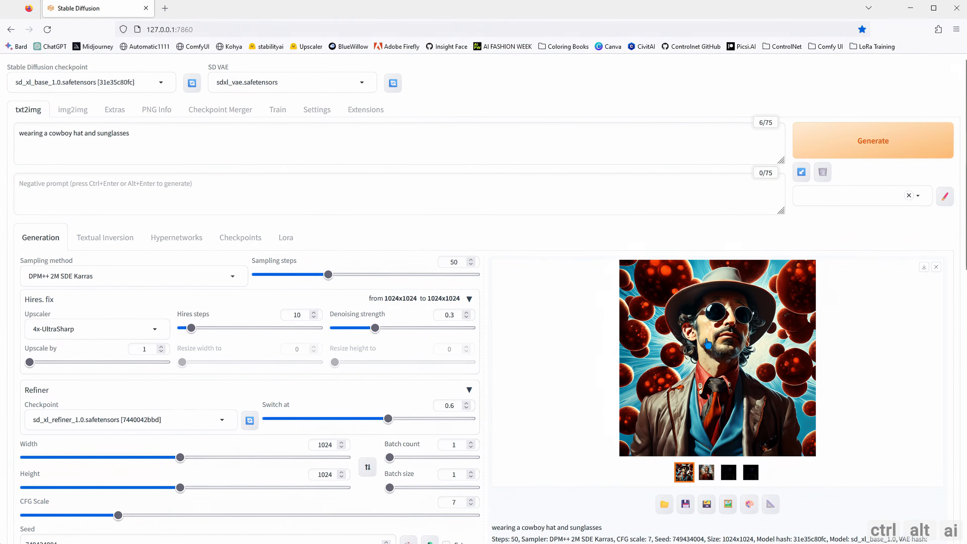
{"action": "left_click", "coordinate": [707, 344]}
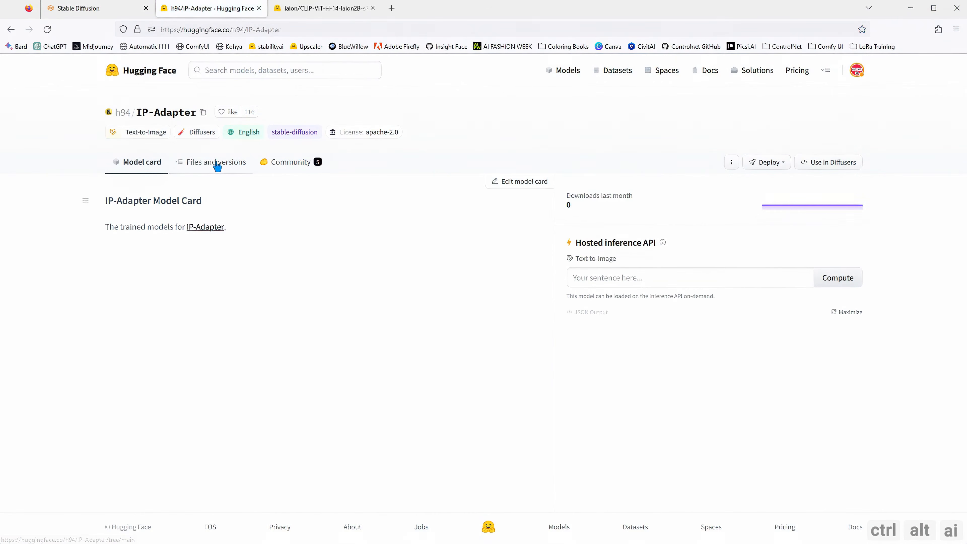
Step: Browse the sdxl_models folder in the h94/IP-Adapter repository on Hugging Face, then close the reference pages
{"action": "left_click", "coordinate": [215, 163]}
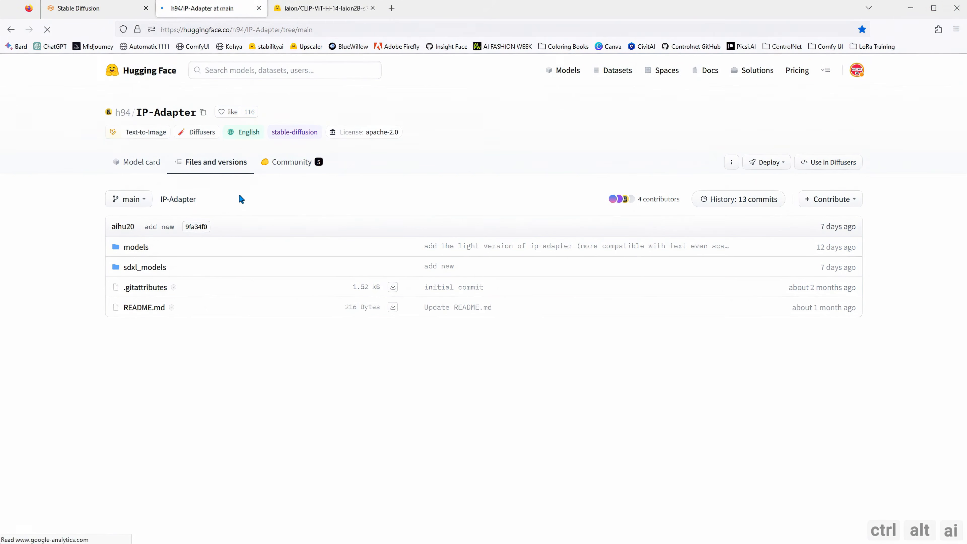
{"action": "left_click", "coordinate": [141, 267]}
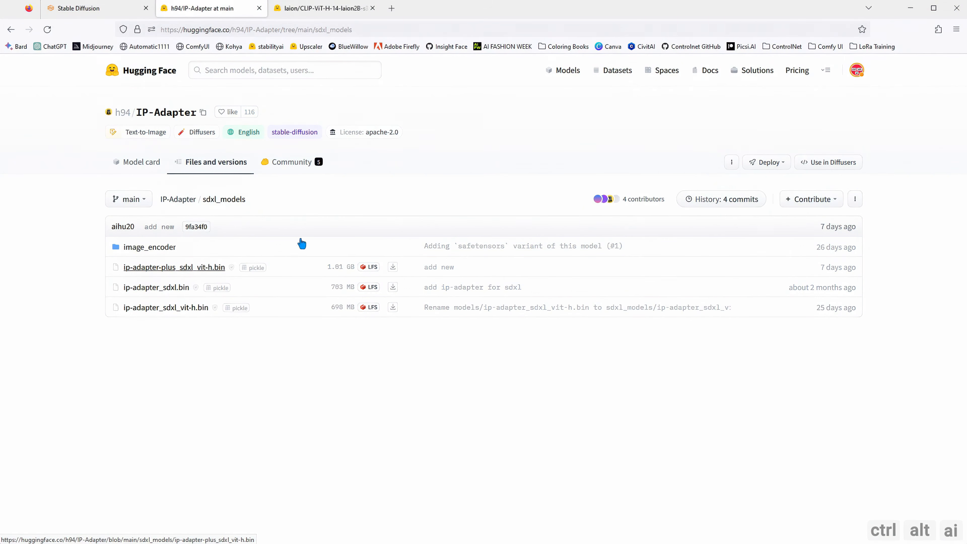
{"action": "left_click", "coordinate": [259, 8]}
{"action": "left_click", "coordinate": [258, 9]}
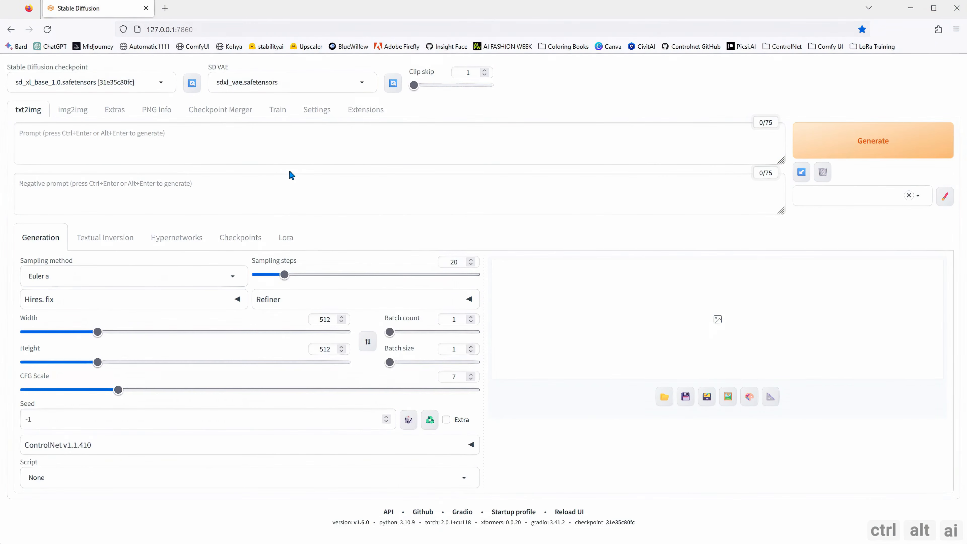
Step: Switch to img2img and load the portrait of the man in the red suit and bow tie as the source image
{"action": "left_click", "coordinate": [72, 110]}
{"action": "scroll", "coordinate": [281, 292], "scroll_direction": "down", "scroll_amount": 2}
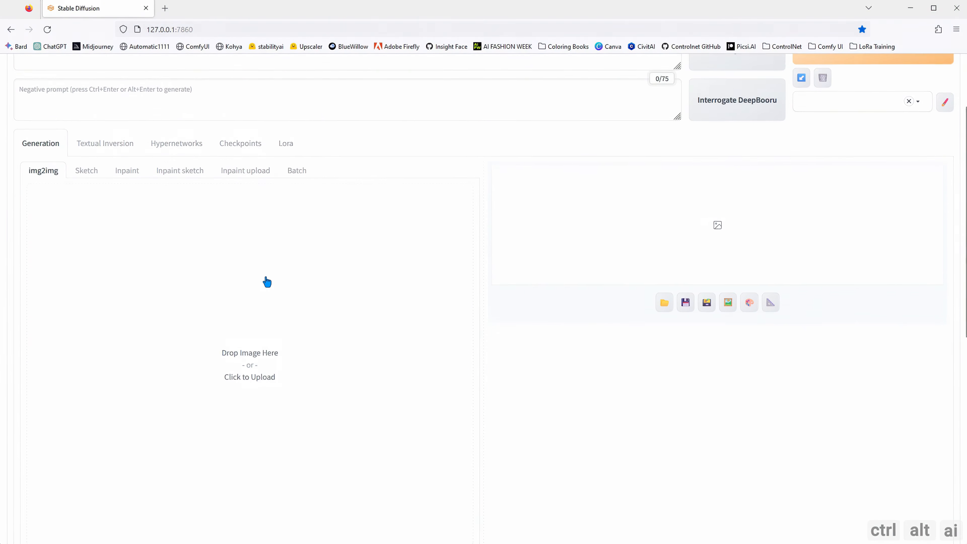
{"action": "scroll", "coordinate": [233, 296], "scroll_direction": "down", "scroll_amount": 1}
{"action": "left_click", "coordinate": [246, 289]}
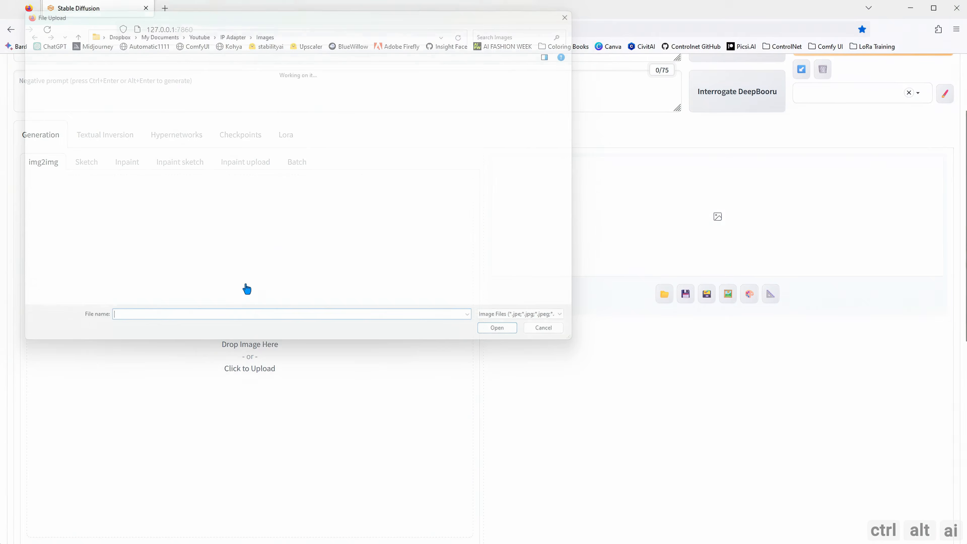
{"action": "scroll", "coordinate": [373, 210], "scroll_direction": "down", "scroll_amount": 10}
{"action": "scroll", "coordinate": [419, 197], "scroll_direction": "down", "scroll_amount": 3}
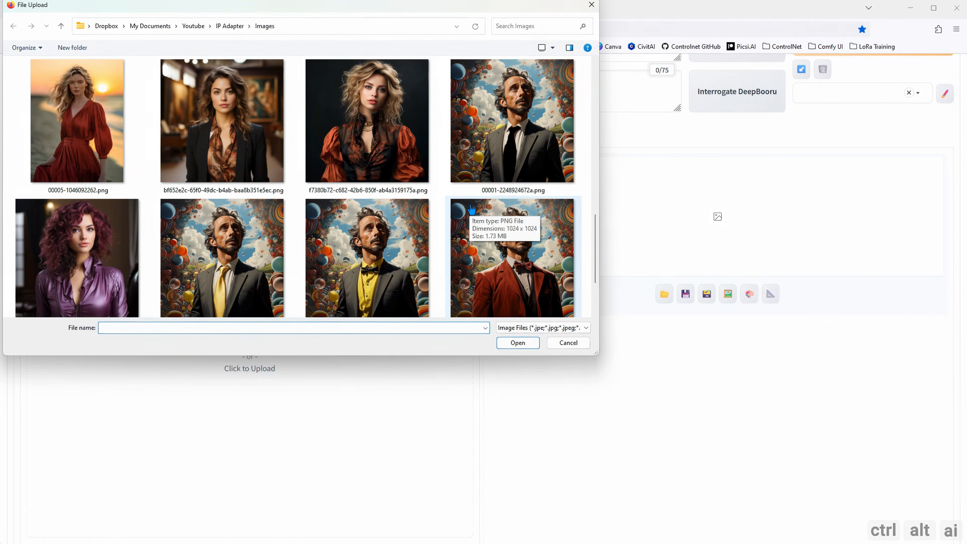
{"action": "double_click", "coordinate": [494, 243]}
Step: Interrogate the source image with CLIP to fill in the img2img prompt, and review the resulting description
{"action": "scroll", "coordinate": [434, 285], "scroll_direction": "down", "scroll_amount": 5}
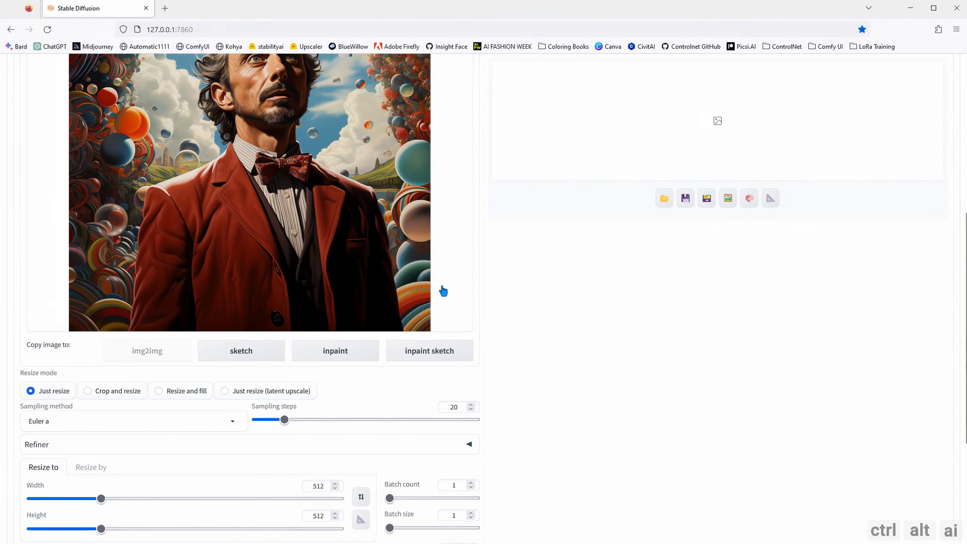
{"action": "scroll", "coordinate": [442, 287], "scroll_direction": "up", "scroll_amount": 8}
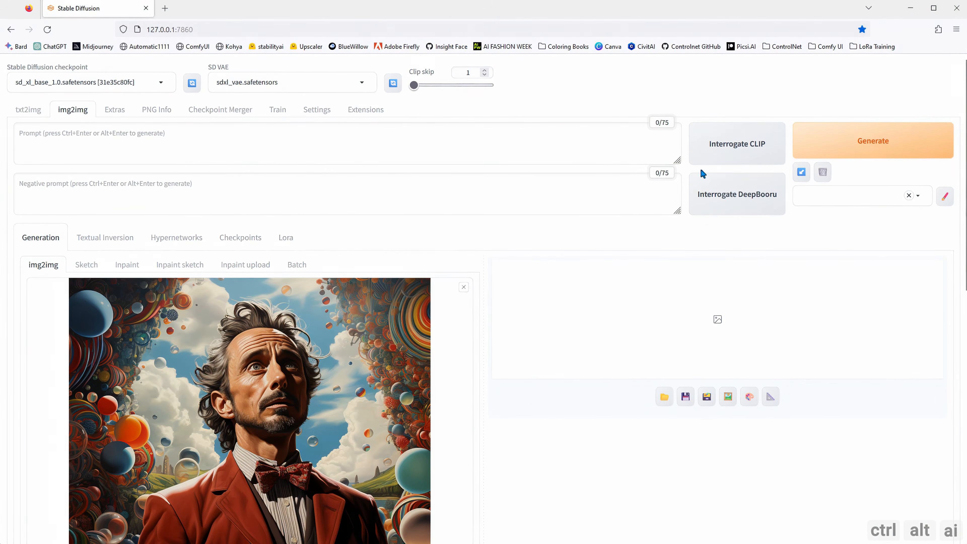
{"action": "left_click", "coordinate": [725, 153]}
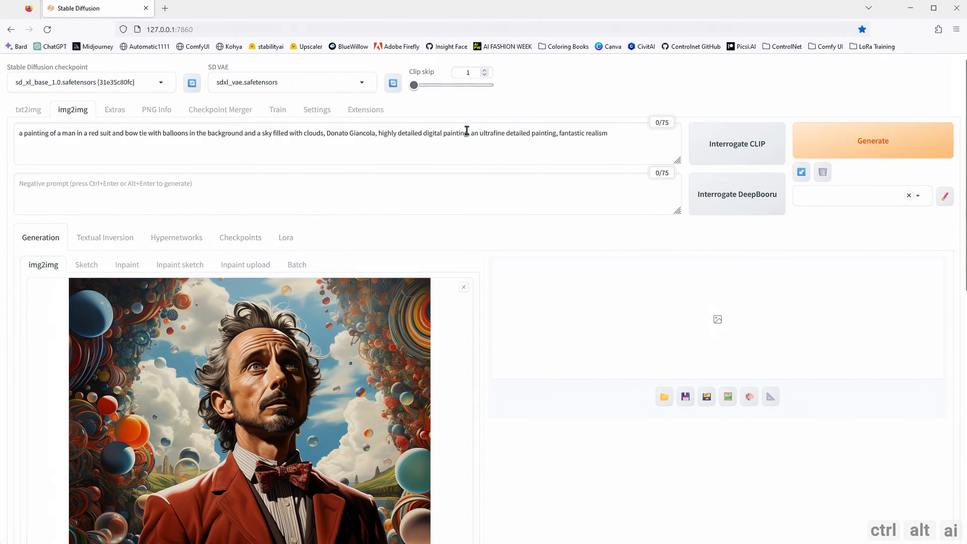
{"action": "left_click_drag", "start_coordinate": [627, 135], "coordinate": [2, 139]}
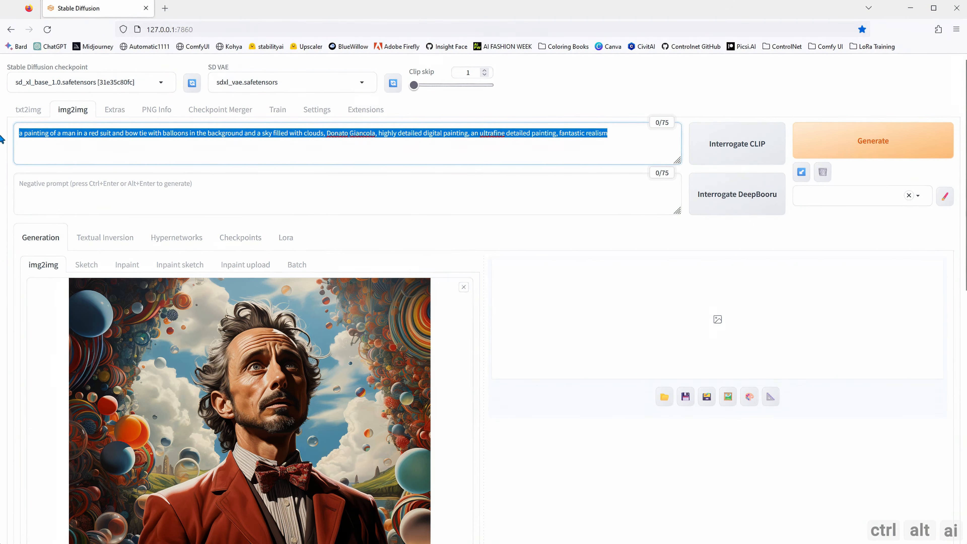
{"action": "left_click", "coordinate": [68, 172]}
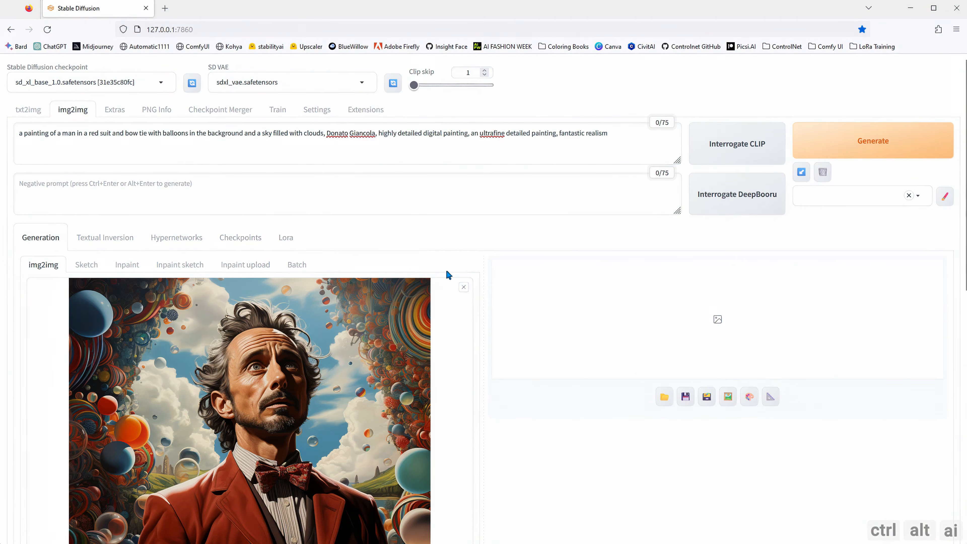
Step: Set the img2img sampling method to DPM++ 2M SDE Karras with 50 sampling steps
{"action": "scroll", "coordinate": [449, 275], "scroll_direction": "down", "scroll_amount": 10}
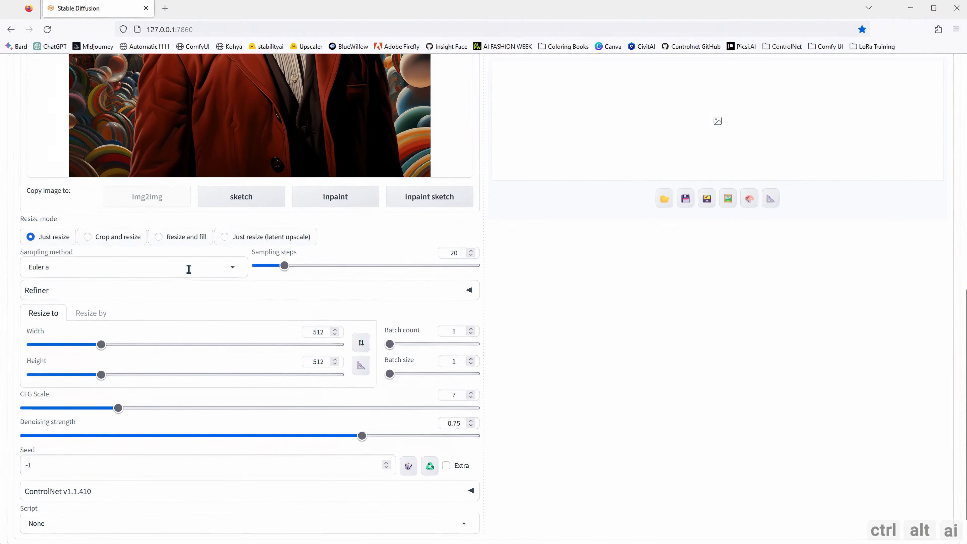
{"action": "left_click", "coordinate": [227, 269]}
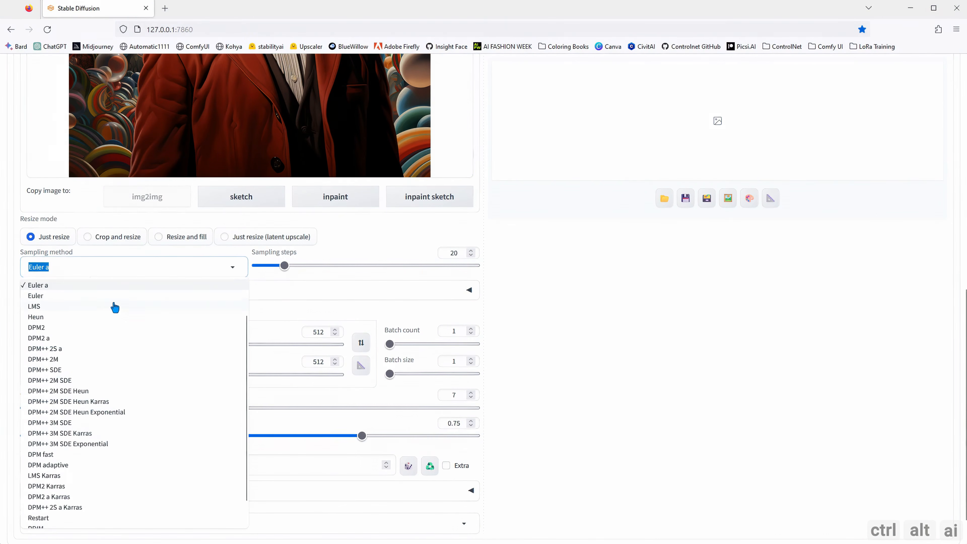
{"action": "scroll", "coordinate": [78, 317], "scroll_direction": "up", "scroll_amount": 2}
{"action": "left_click", "coordinate": [77, 315]}
{"action": "left_click_drag", "start_coordinate": [461, 253], "coordinate": [406, 255]}
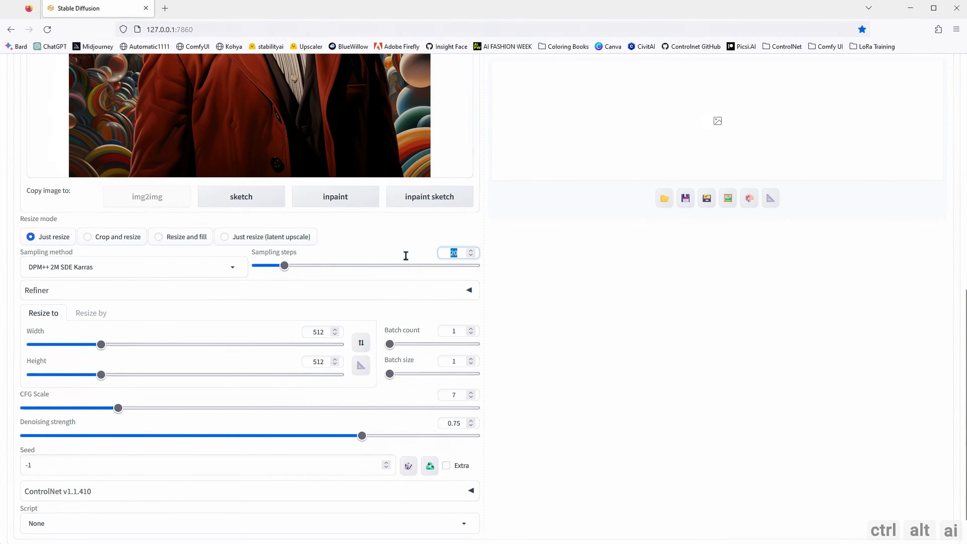
{"action": "type", "text": "50"}
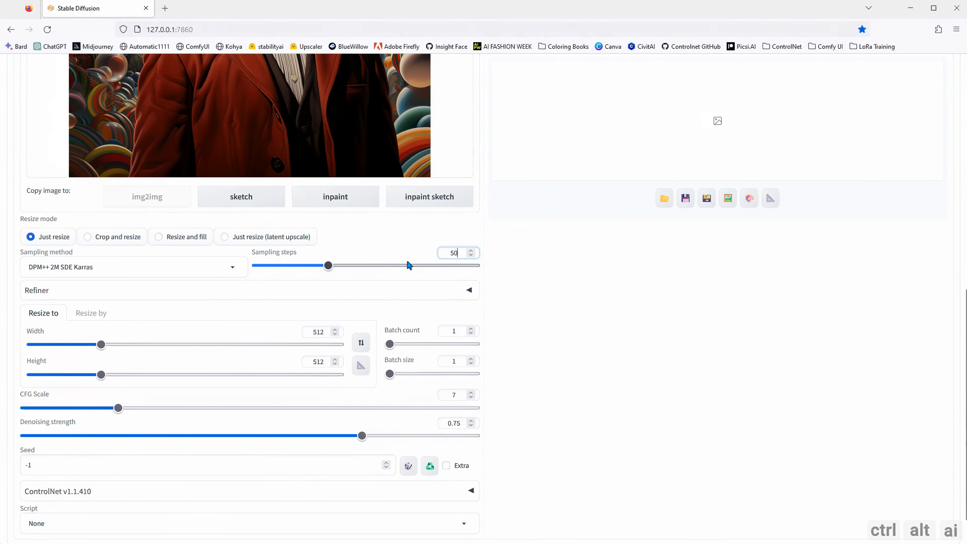
Step: Switch the img2img resizing to Resize by at scale 1 and set the batch size to 4
{"action": "left_click", "coordinate": [101, 318]}
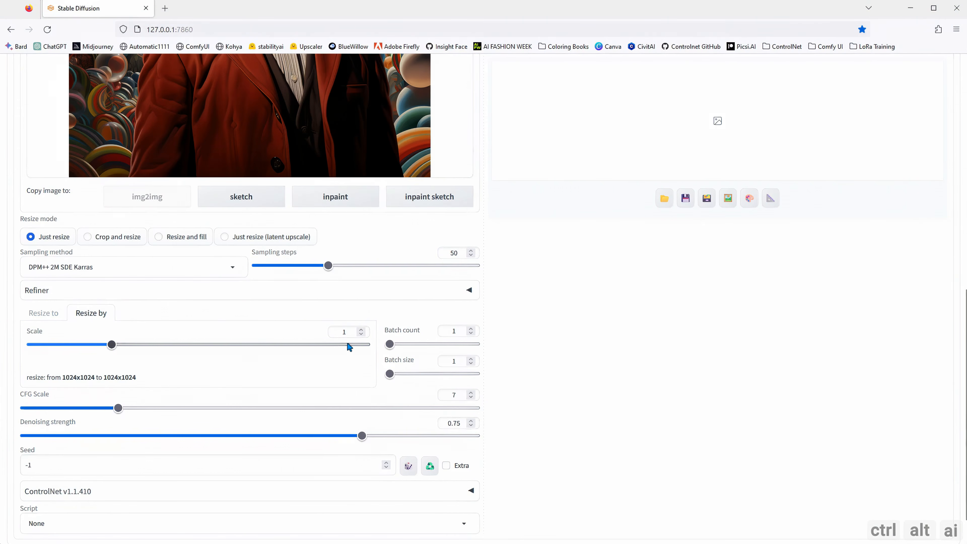
{"action": "left_click", "coordinate": [471, 359]}
{"action": "left_click", "coordinate": [470, 358]}
{"action": "left_click", "coordinate": [471, 358]}
Step: Enable ControlNet Unit 0 as an IP-Adapter unit with the ip-adapter_clip_sdxl preprocessor
{"action": "scroll", "coordinate": [502, 410], "scroll_direction": "down", "scroll_amount": 2}
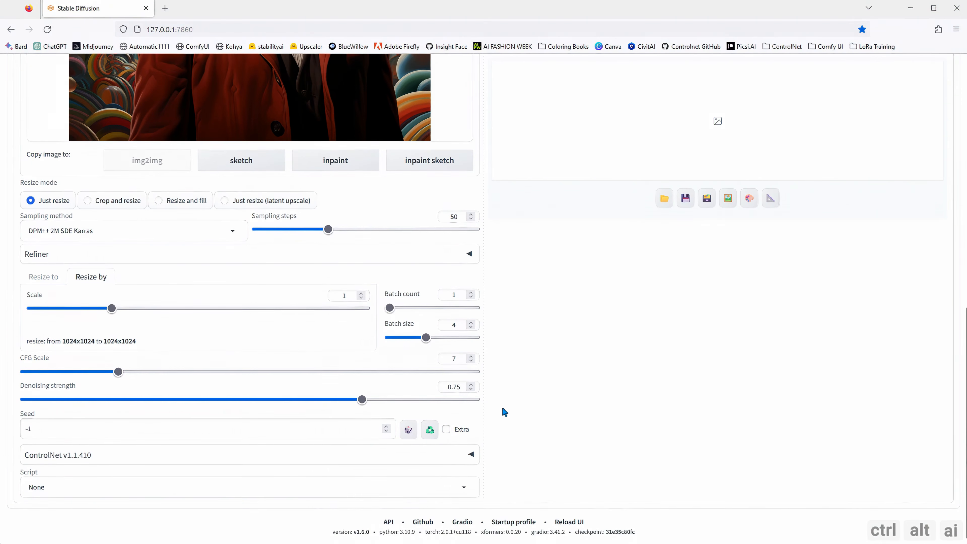
{"action": "left_click", "coordinate": [410, 464]}
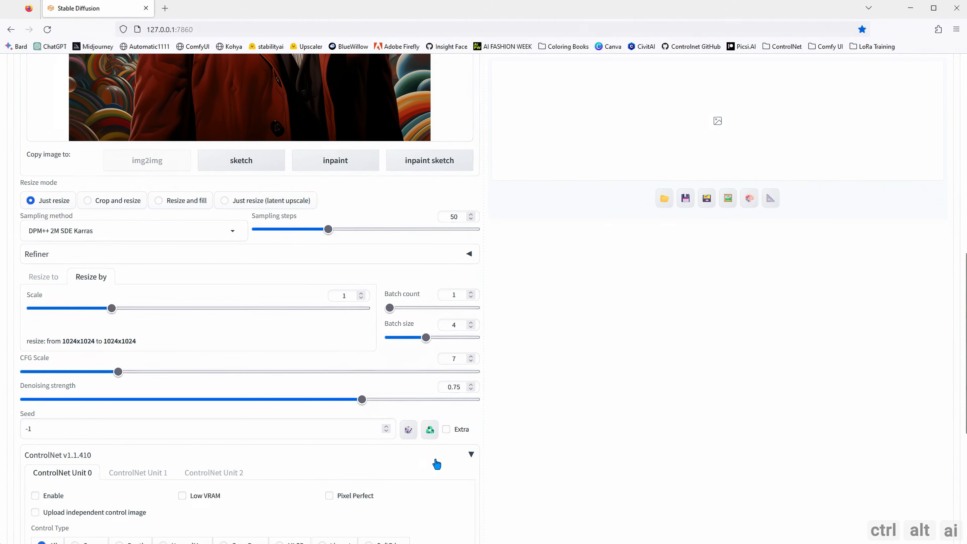
{"action": "scroll", "coordinate": [434, 460], "scroll_direction": "down", "scroll_amount": 5}
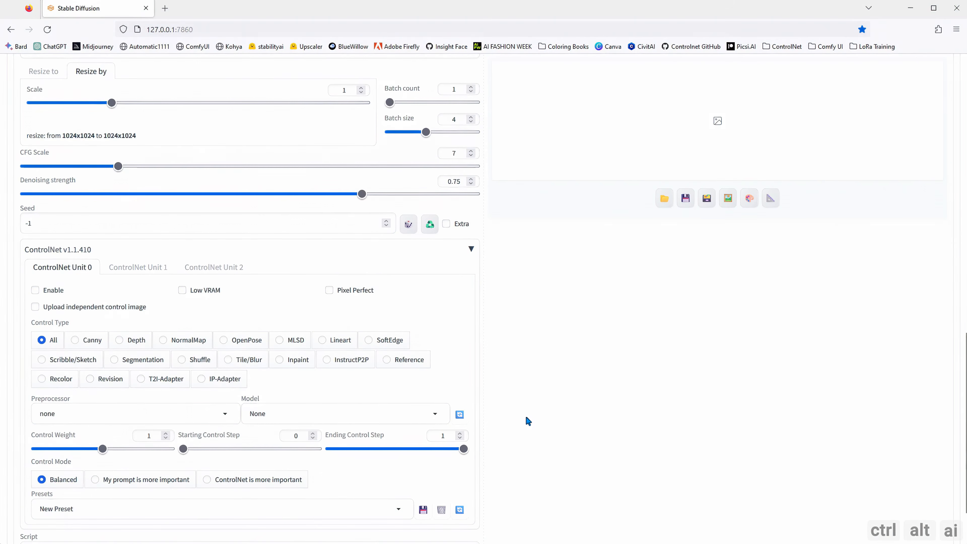
{"action": "left_click", "coordinate": [50, 292]}
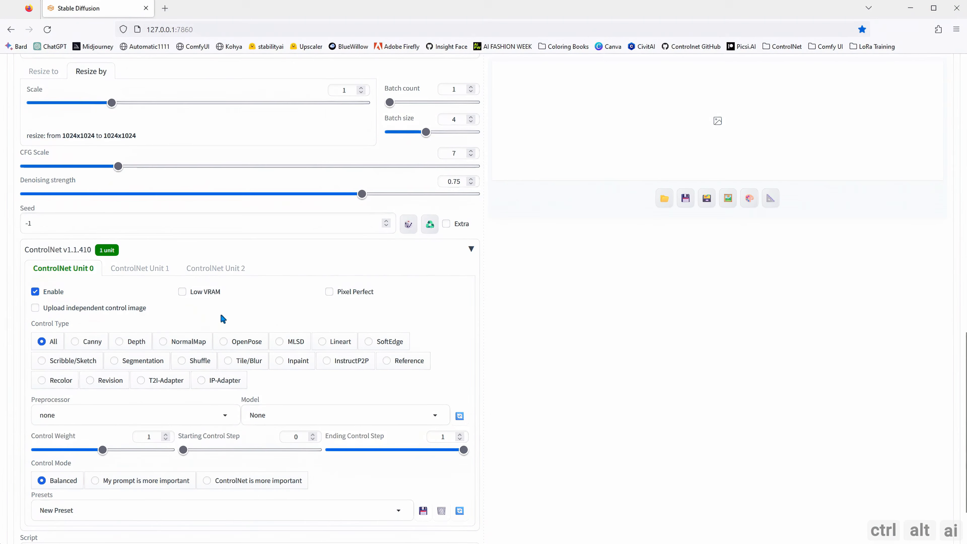
{"action": "left_click", "coordinate": [231, 381]}
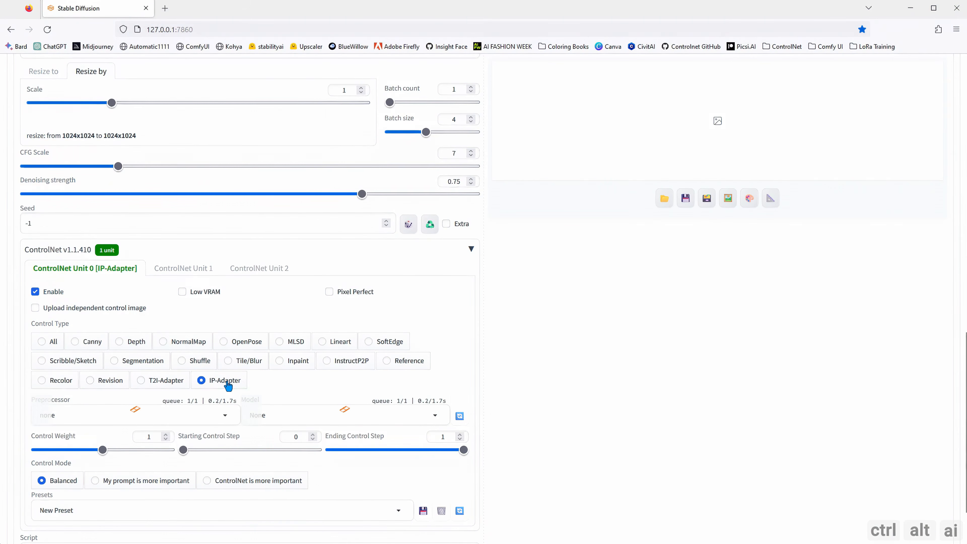
{"action": "left_click", "coordinate": [228, 418]}
{"action": "left_click", "coordinate": [88, 399]}
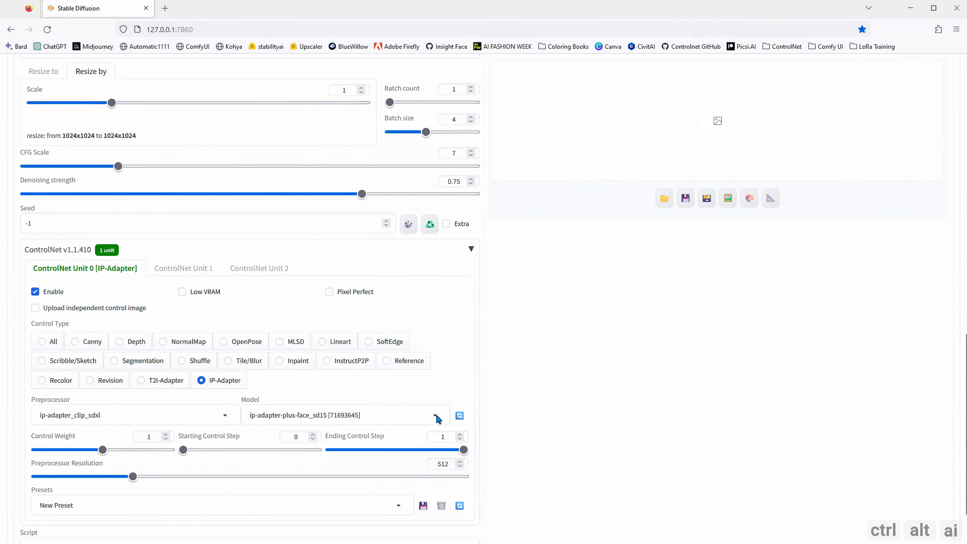
Step: Set Unit 0's model to ip-adapter-plus_sdxl_vit-h and its preprocessor resolution to 1024
{"action": "left_click", "coordinate": [435, 416]}
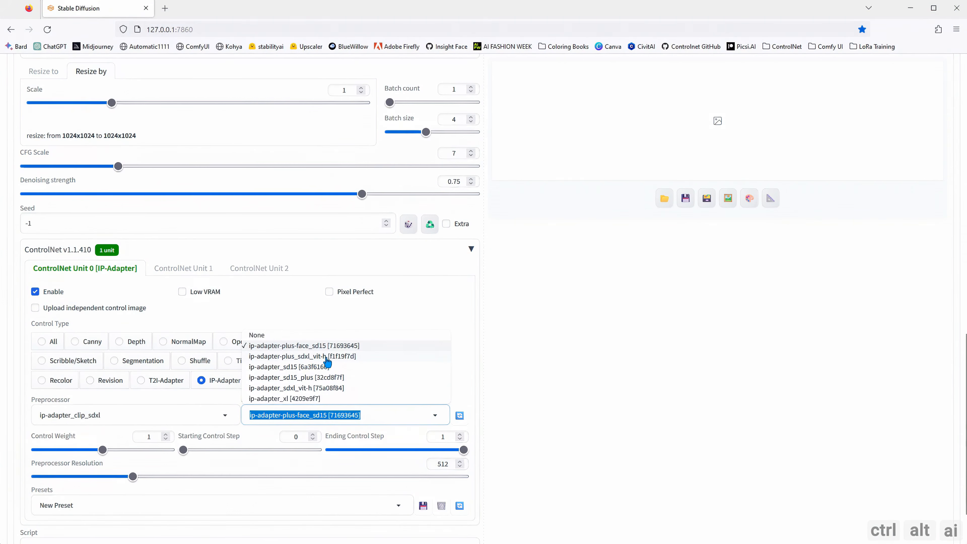
{"action": "left_click", "coordinate": [307, 358]}
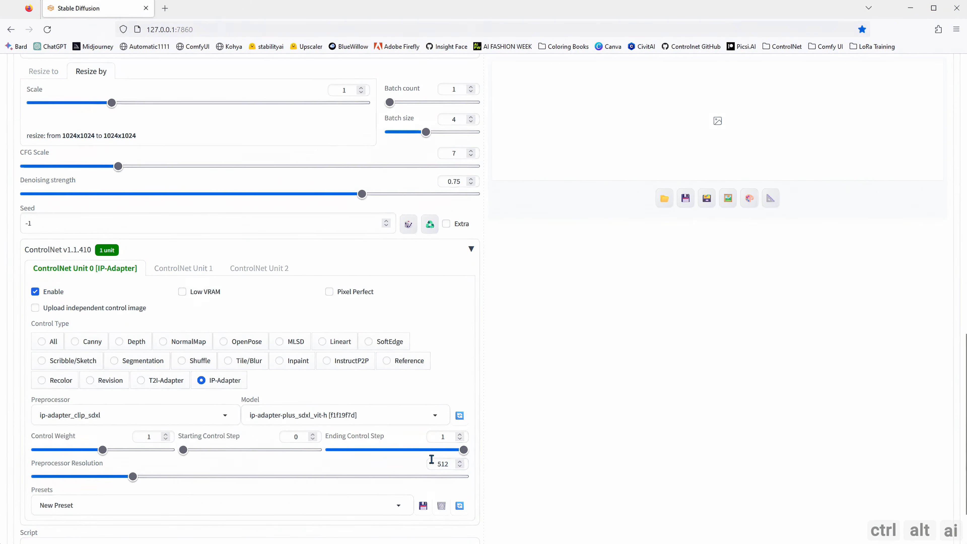
{"action": "double_click", "coordinate": [442, 464]}
{"action": "type", "text": "1024"}
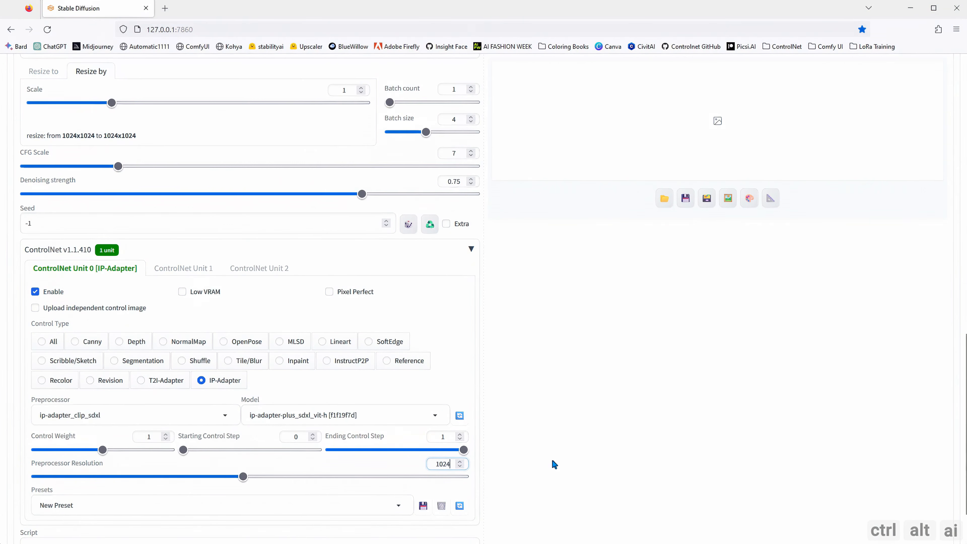
{"action": "left_click", "coordinate": [443, 393]}
{"action": "scroll", "coordinate": [430, 389], "scroll_direction": "up", "scroll_amount": 1}
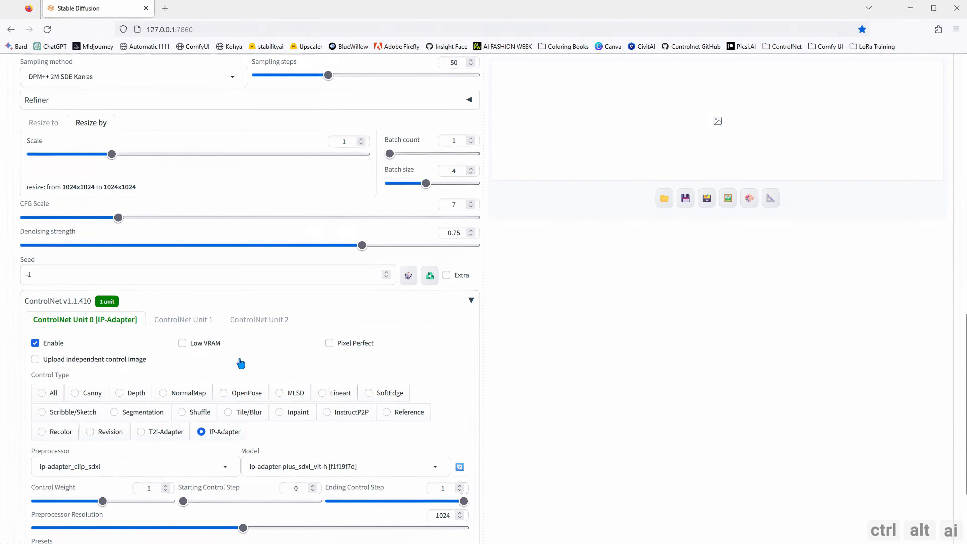
Step: Change "man" to "woman" in the img2img prompt and generate the batch
{"action": "scroll", "coordinate": [243, 348], "scroll_direction": "up", "scroll_amount": 10}
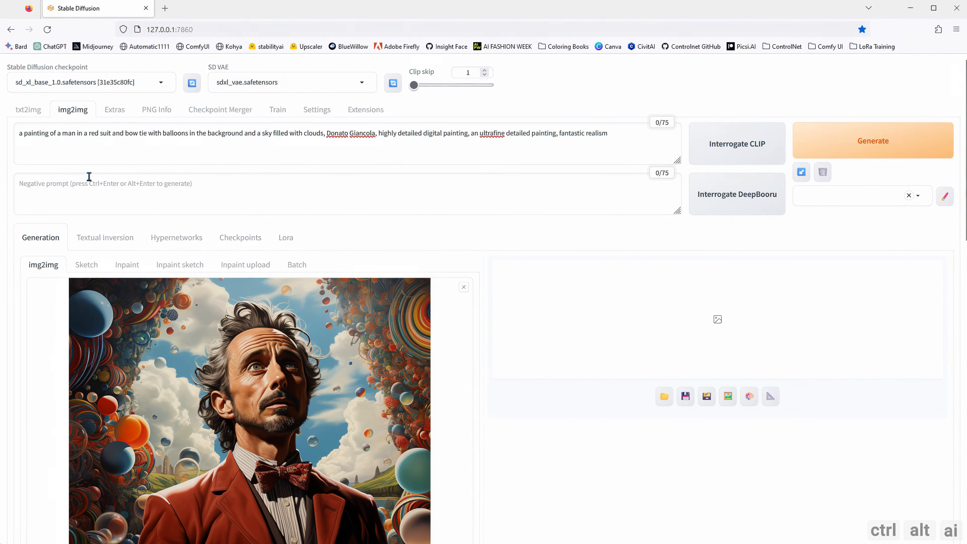
{"action": "double_click", "coordinate": [66, 133]}
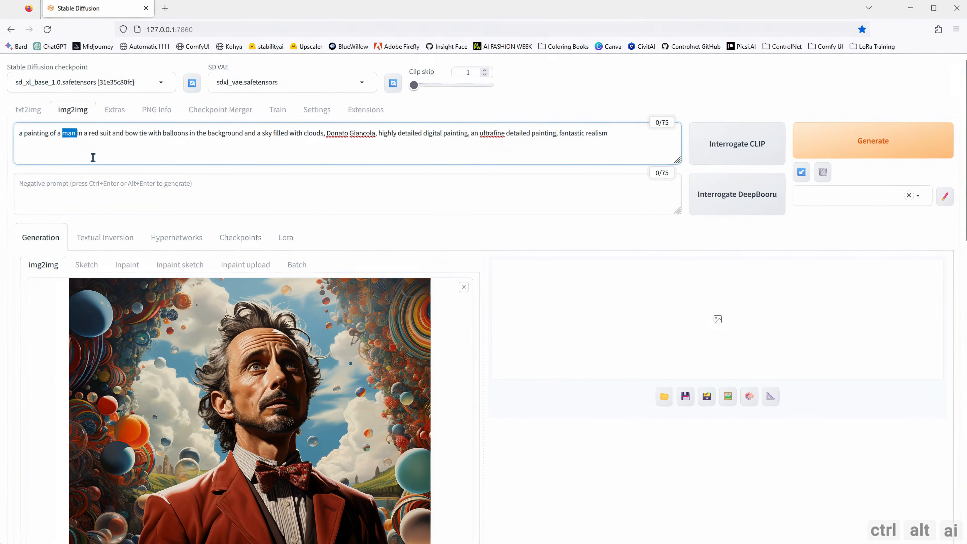
{"action": "type", "text": "woman"}
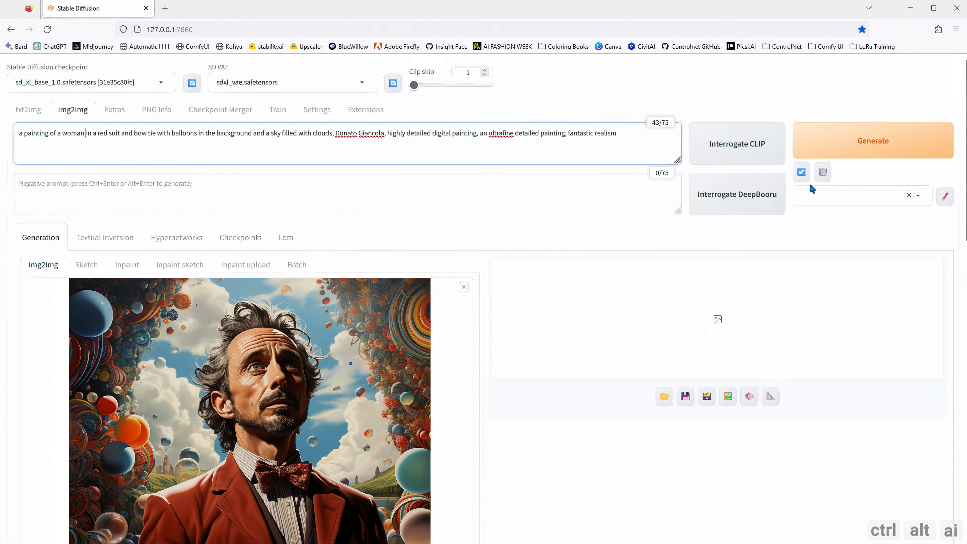
{"action": "left_click", "coordinate": [846, 148]}
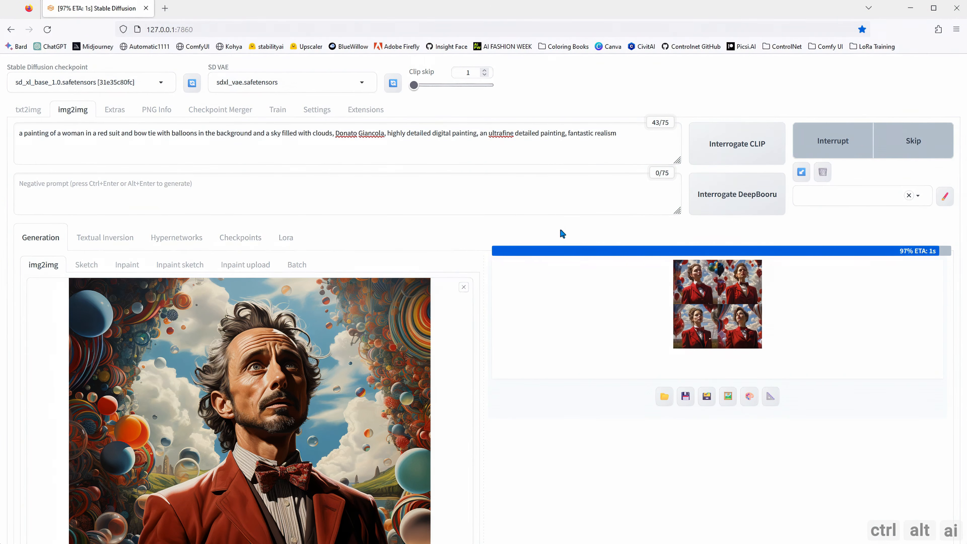
Step: Review the generated portraits of the woman in the red suit at full size
{"action": "left_click", "coordinate": [669, 404]}
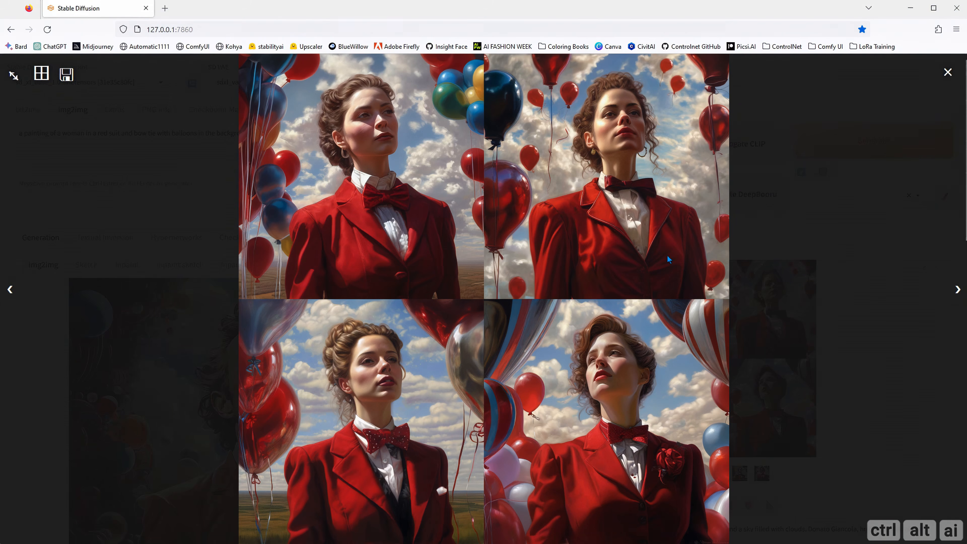
{"action": "left_click", "coordinate": [956, 290]}
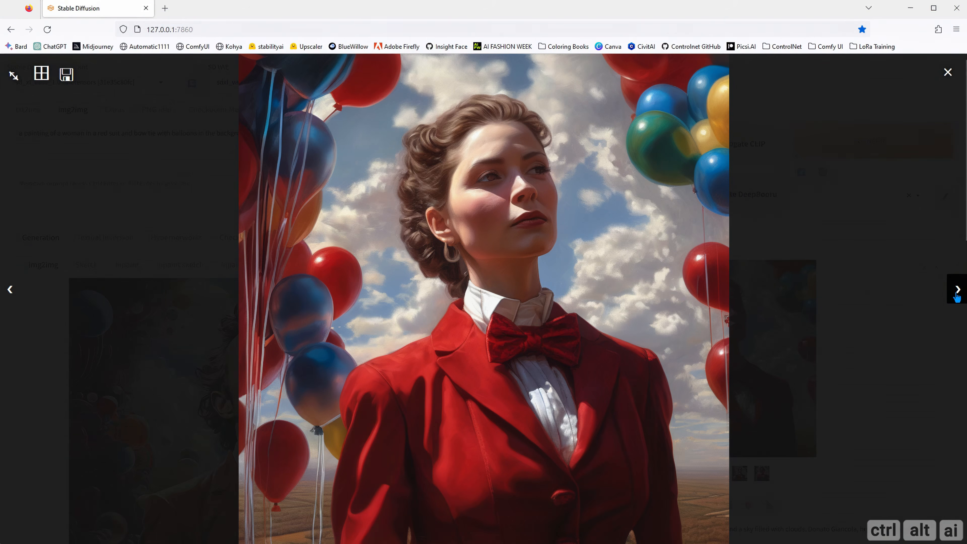
{"action": "left_click", "coordinate": [957, 293]}
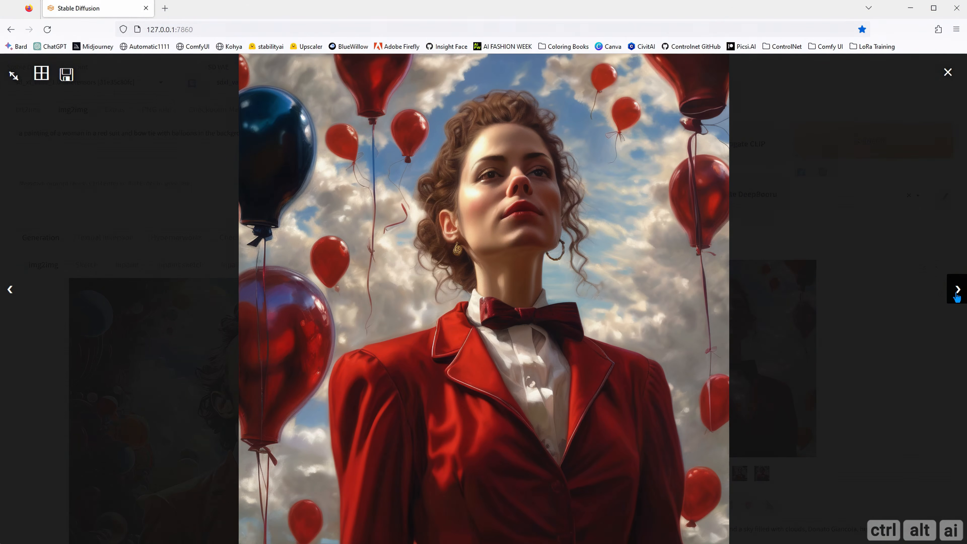
{"action": "left_click", "coordinate": [957, 293]}
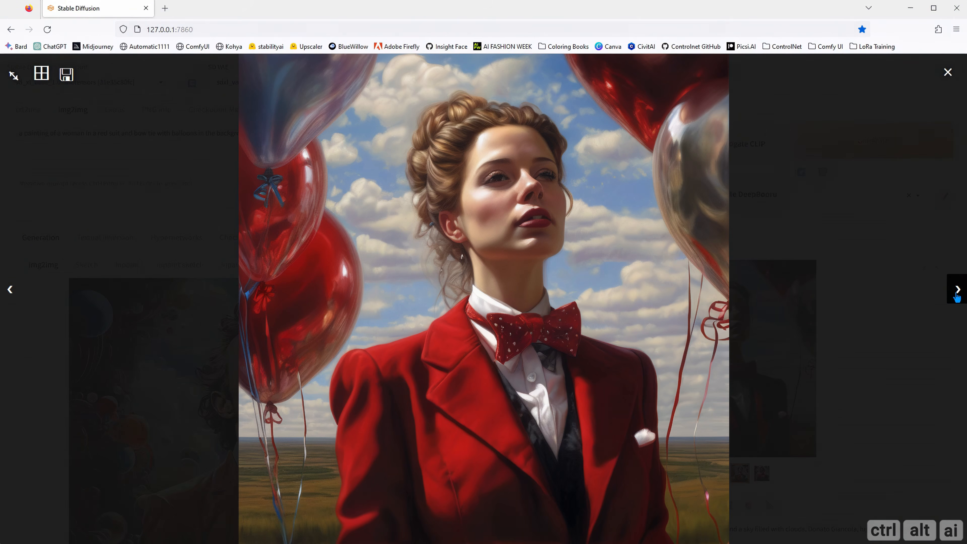
{"action": "left_click", "coordinate": [957, 293]}
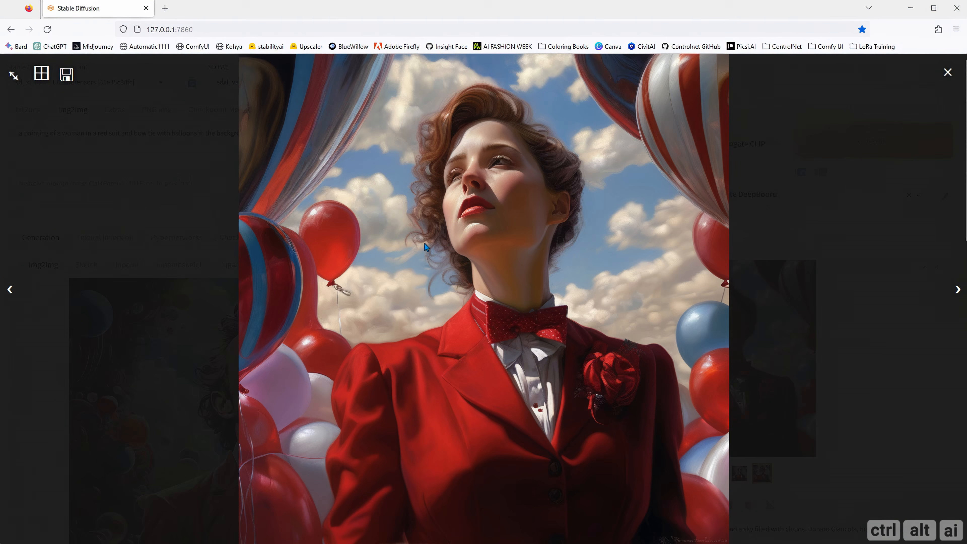
{"action": "left_click", "coordinate": [10, 290]}
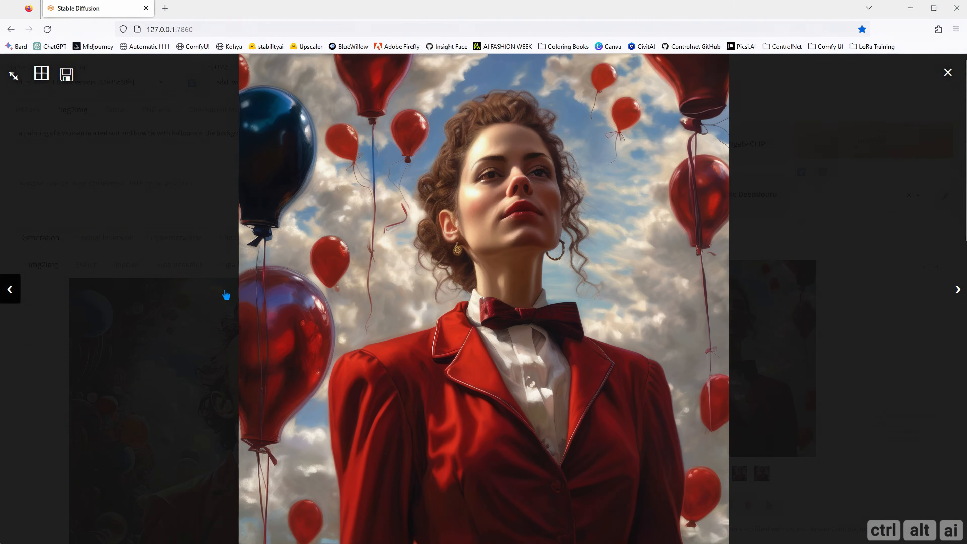
{"action": "left_click", "coordinate": [843, 298]}
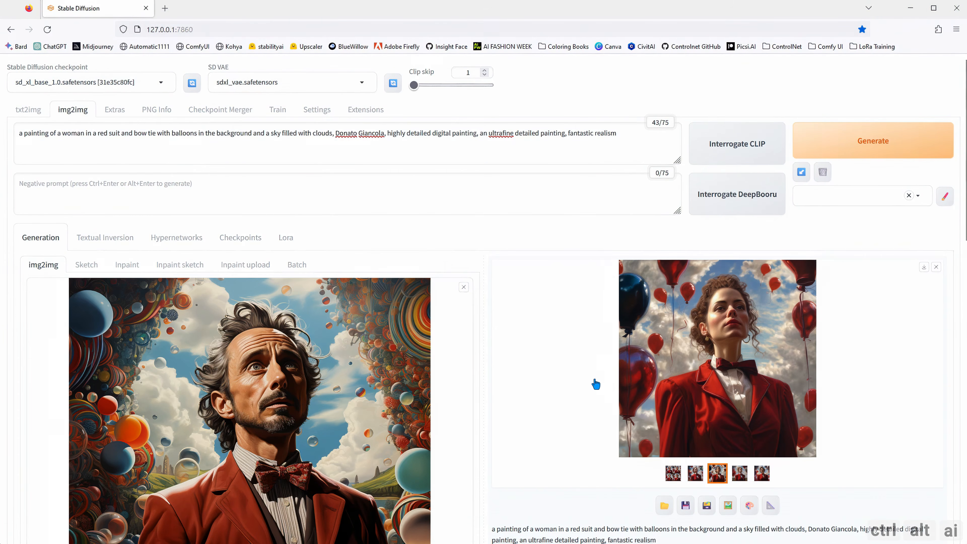
Step: Enable ControlNet Unit 1 with the OpenPose control type and allow it an independent control image
{"action": "scroll", "coordinate": [595, 384], "scroll_direction": "down", "scroll_amount": 15}
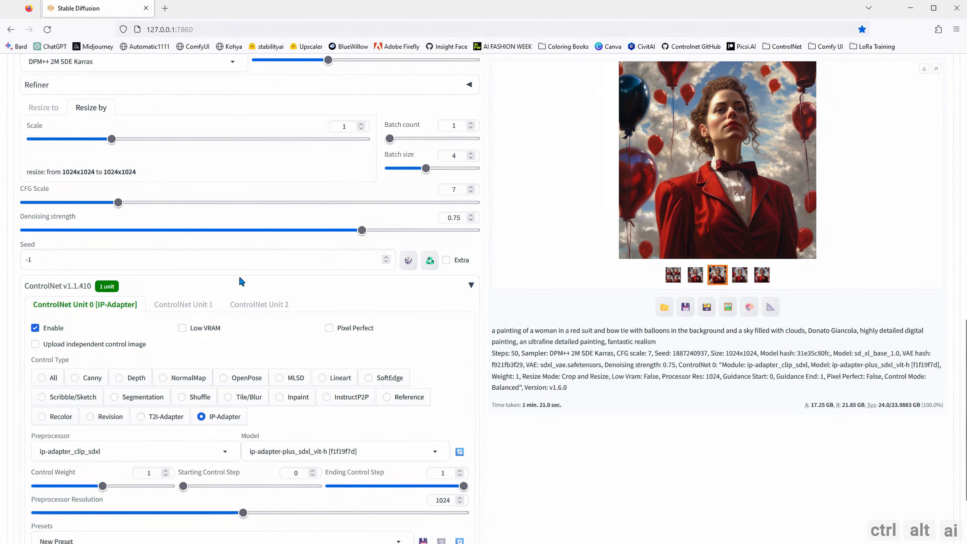
{"action": "left_click", "coordinate": [183, 305]}
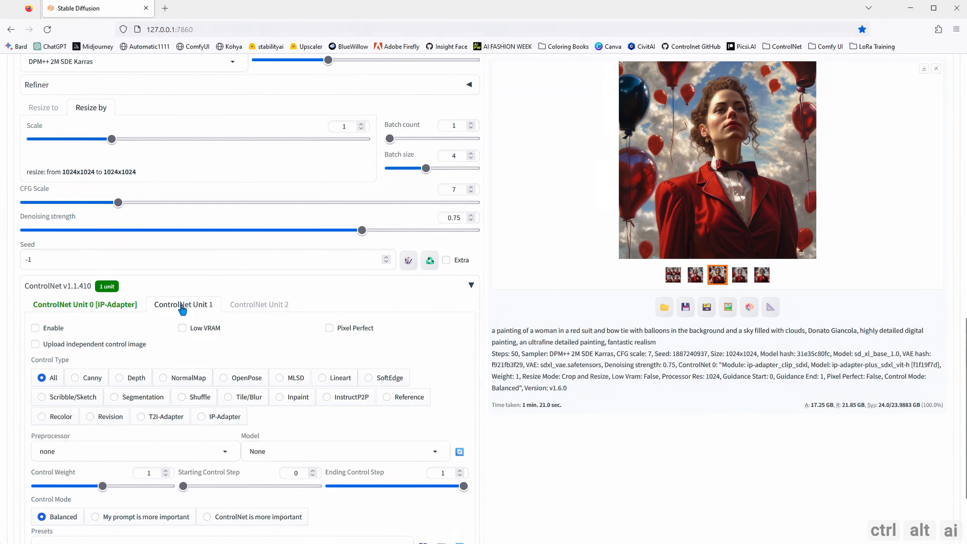
{"action": "left_click", "coordinate": [56, 329]}
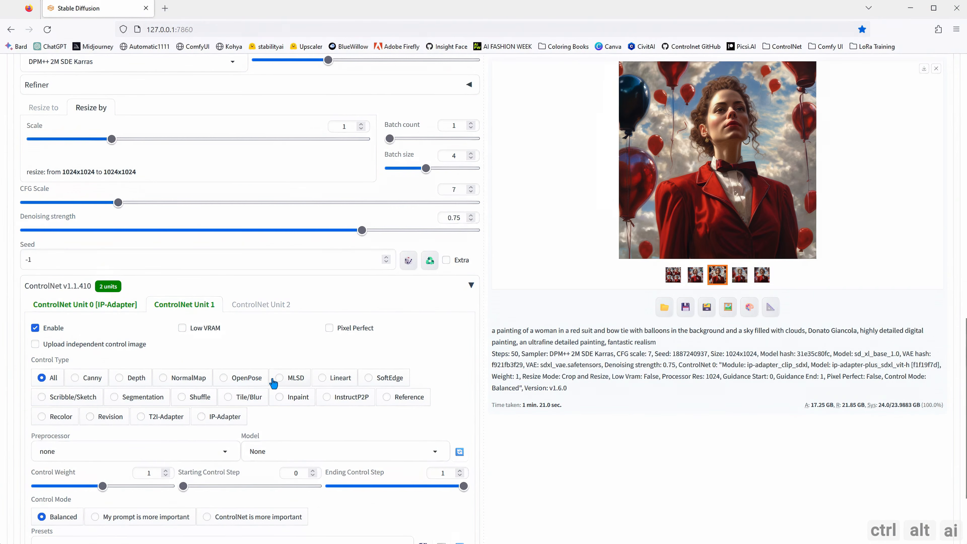
{"action": "left_click", "coordinate": [247, 377]}
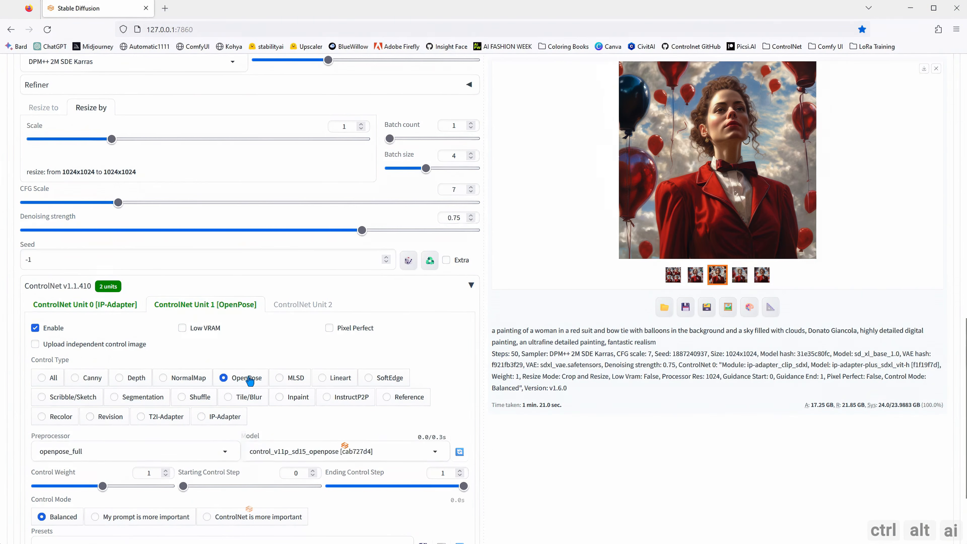
{"action": "left_click", "coordinate": [114, 350]}
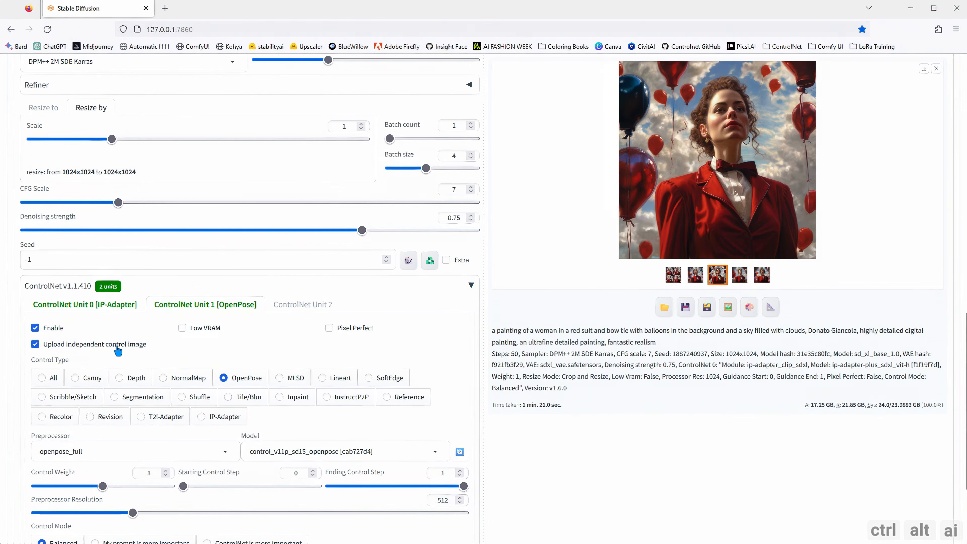
Step: Load the portrait of the man in the red suit and bow tie as Unit 1's control image
{"action": "left_click", "coordinate": [227, 388]}
{"action": "scroll", "coordinate": [500, 198], "scroll_direction": "down", "scroll_amount": 3}
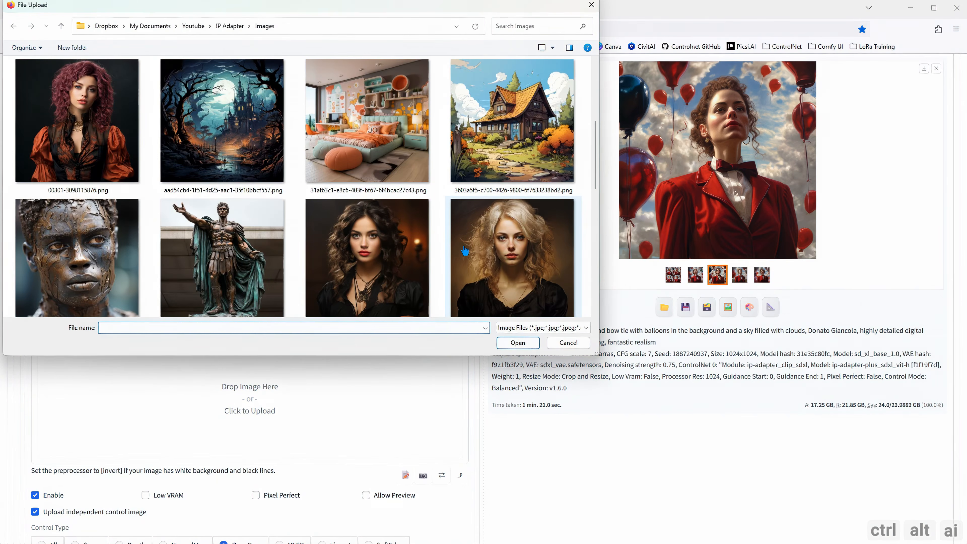
{"action": "scroll", "coordinate": [460, 255], "scroll_direction": "down", "scroll_amount": 3}
{"action": "scroll", "coordinate": [454, 262], "scroll_direction": "down", "scroll_amount": 3}
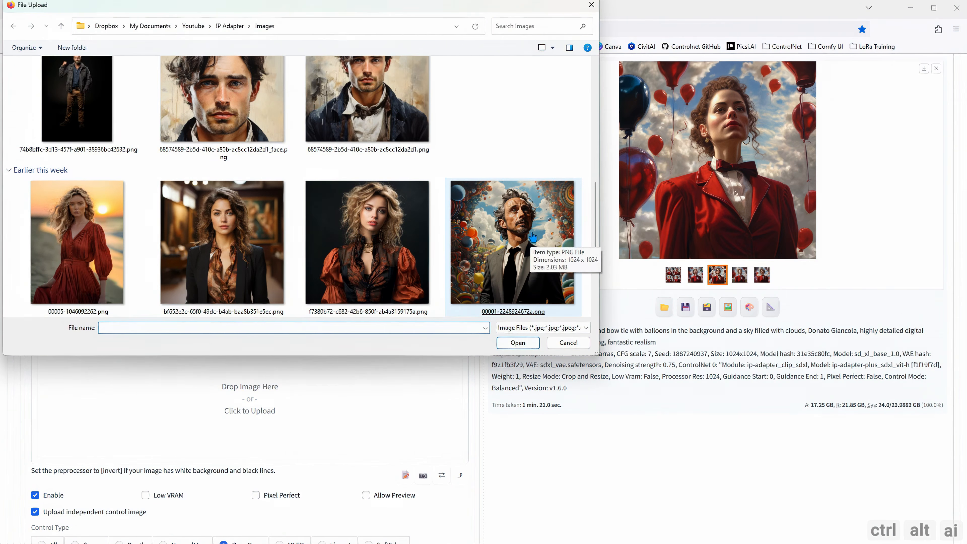
{"action": "scroll", "coordinate": [510, 251], "scroll_direction": "down", "scroll_amount": 3}
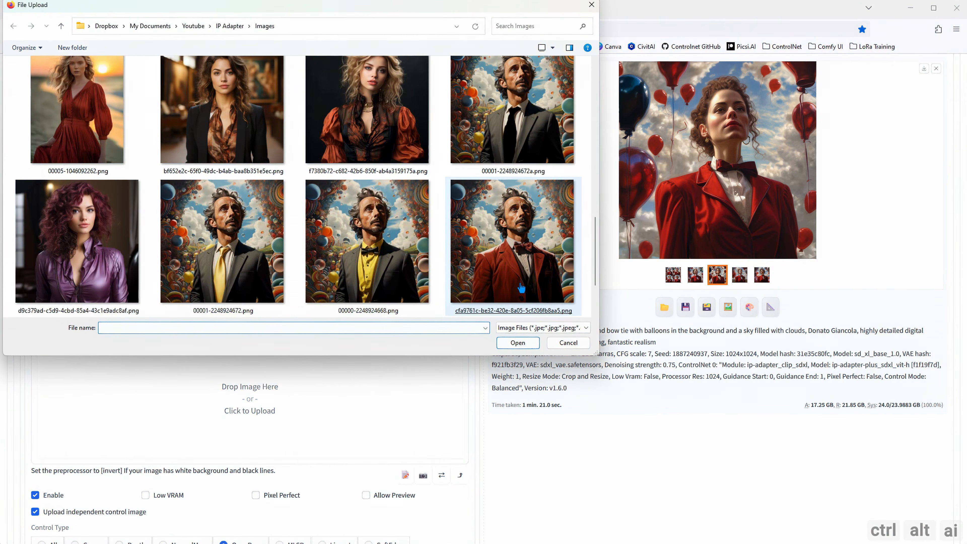
{"action": "double_click", "coordinate": [523, 248]}
{"action": "scroll", "coordinate": [47, 307], "scroll_direction": "down", "scroll_amount": 2}
Step: Set the OpenPose unit to Pixel Perfect with the thibaud_xl_openpose_256lora model, and preview the pose with the openpose_full preprocessor
{"action": "scroll", "coordinate": [168, 407], "scroll_direction": "down", "scroll_amount": 4}
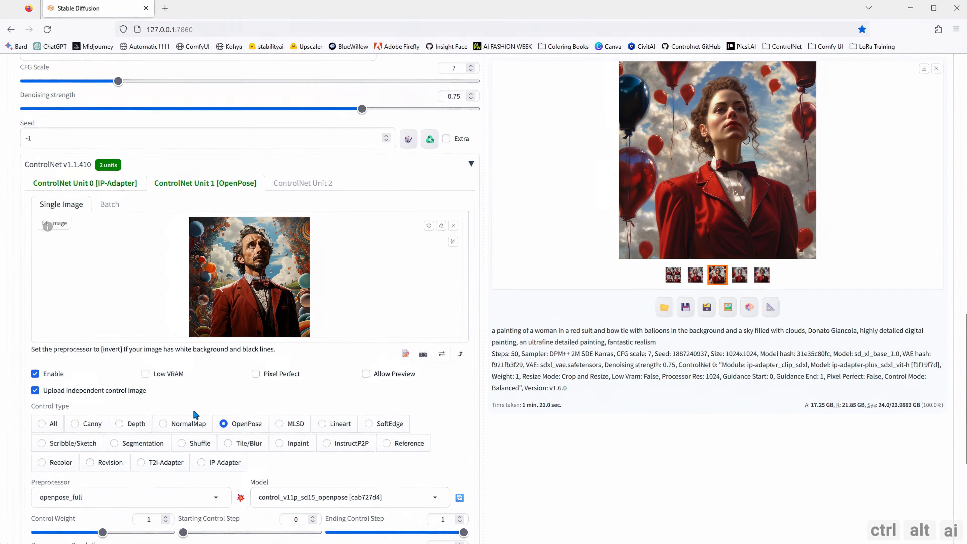
{"action": "left_click", "coordinate": [219, 415]}
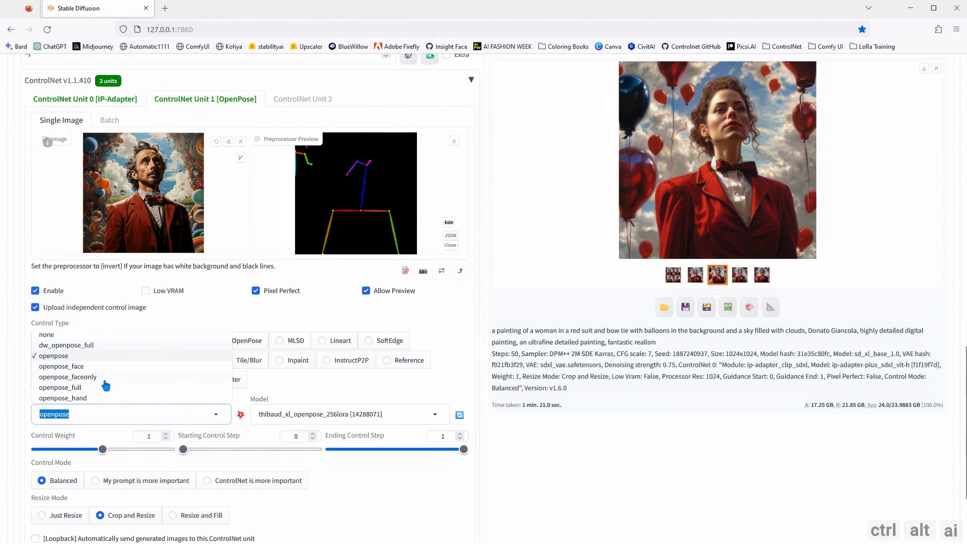
{"action": "left_click", "coordinate": [99, 387]}
{"action": "left_click", "coordinate": [239, 414]}
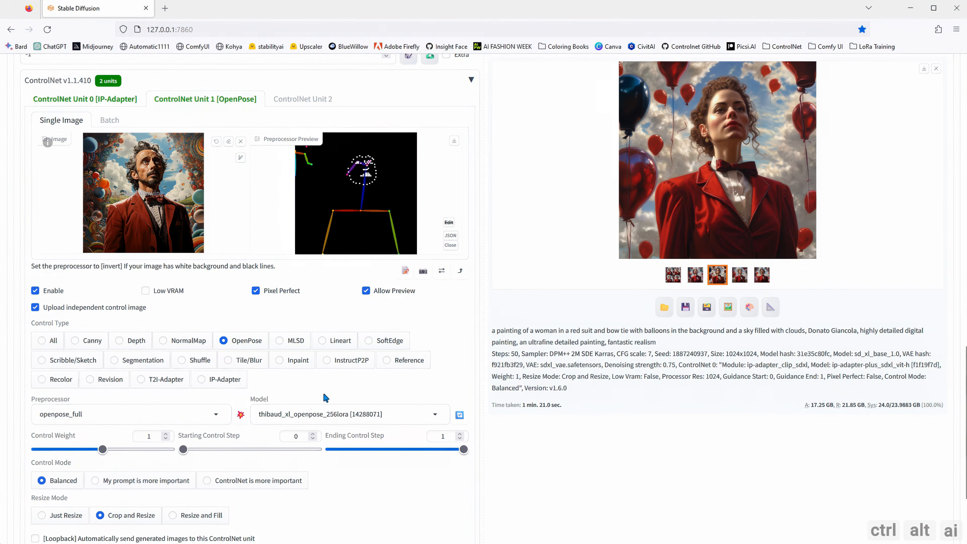
Step: Check the OpenPose unit's remaining settings and return to the IP-Adapter unit to examine its settings
{"action": "scroll", "coordinate": [321, 476], "scroll_direction": "down", "scroll_amount": 3}
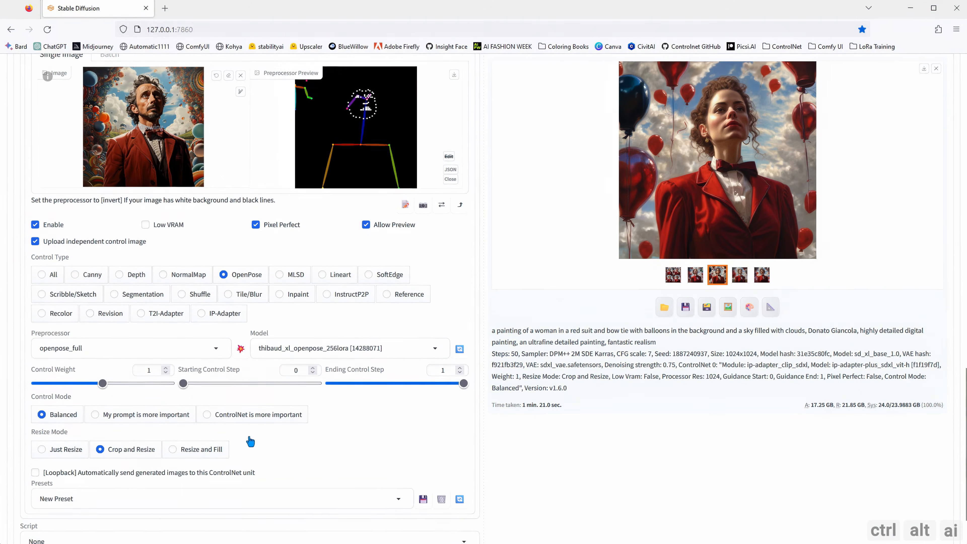
{"action": "scroll", "coordinate": [230, 324], "scroll_direction": "up", "scroll_amount": 3}
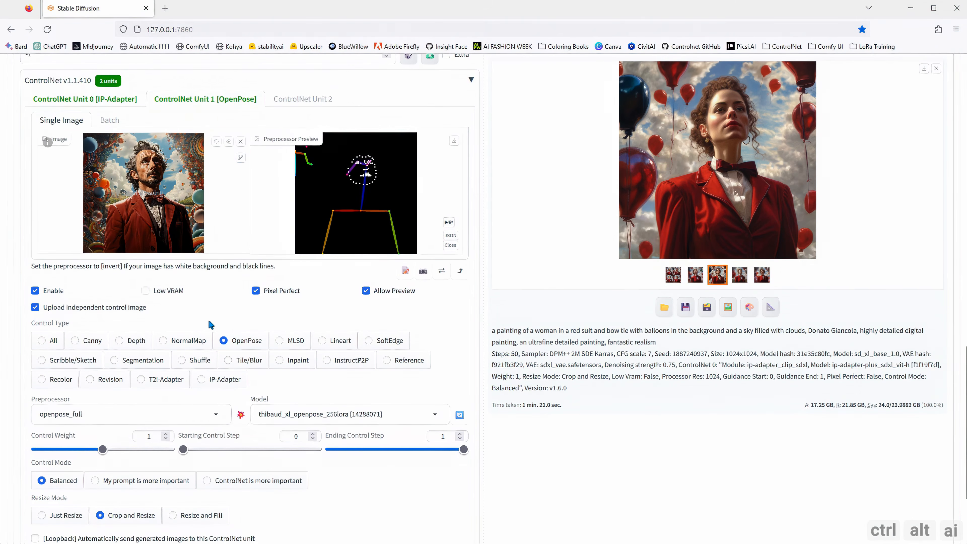
{"action": "scroll", "coordinate": [209, 321], "scroll_direction": "up", "scroll_amount": 5}
{"action": "left_click", "coordinate": [115, 257]}
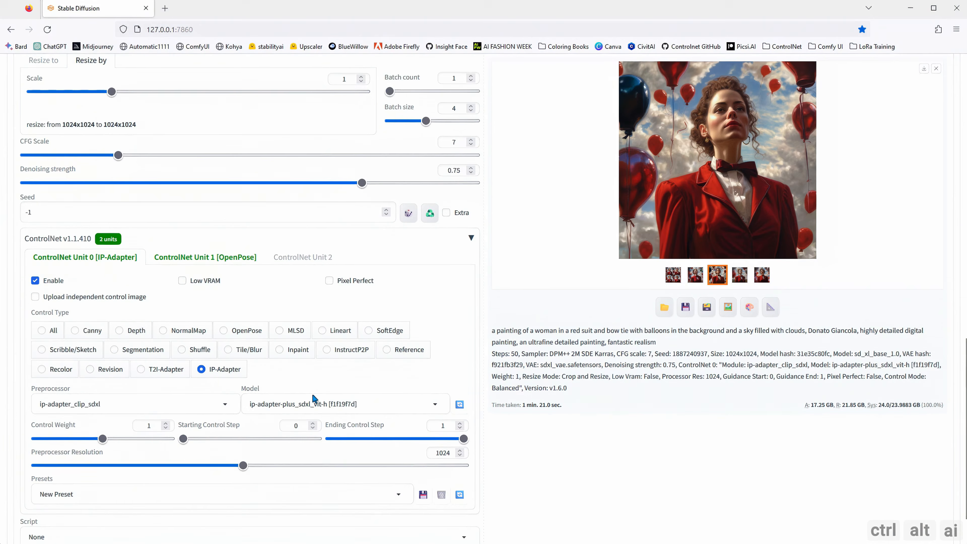
Step: Generate the woman variations in img2img with both the IP-Adapter and OpenPose units enabled
{"action": "scroll", "coordinate": [313, 398], "scroll_direction": "up", "scroll_amount": 10}
{"action": "scroll", "coordinate": [471, 401], "scroll_direction": "up", "scroll_amount": 10}
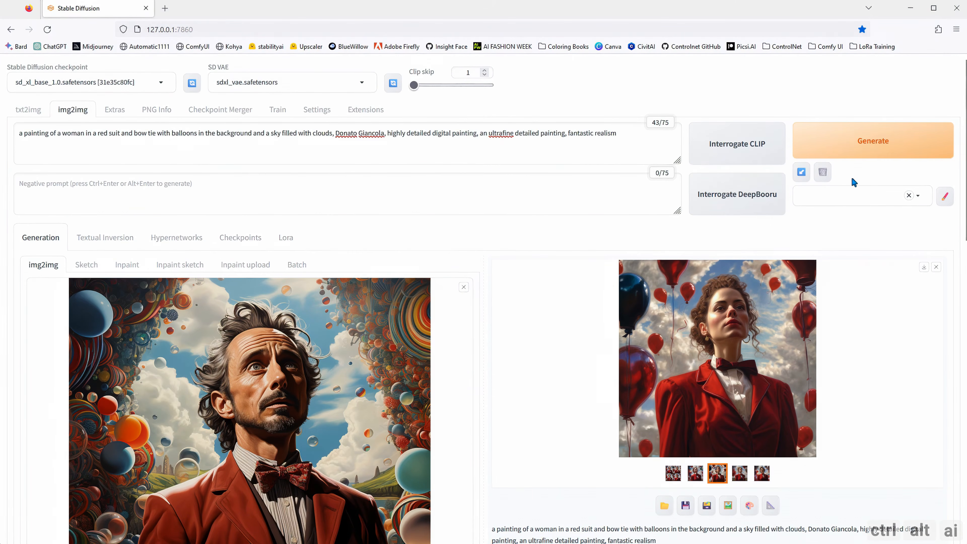
{"action": "left_click", "coordinate": [866, 150]}
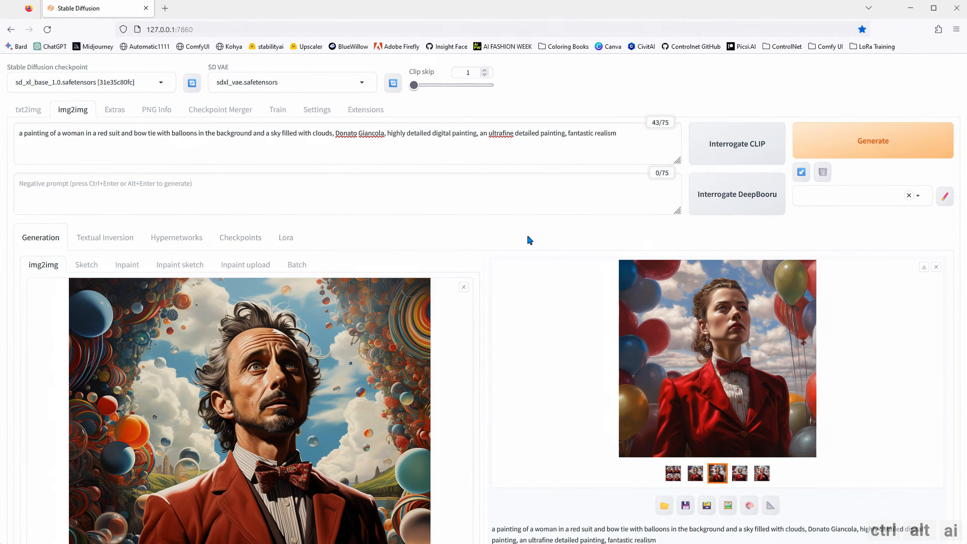
Step: Examine the new batch of woman portraits enlarged, from the grid through the individual images
{"action": "left_click", "coordinate": [673, 473]}
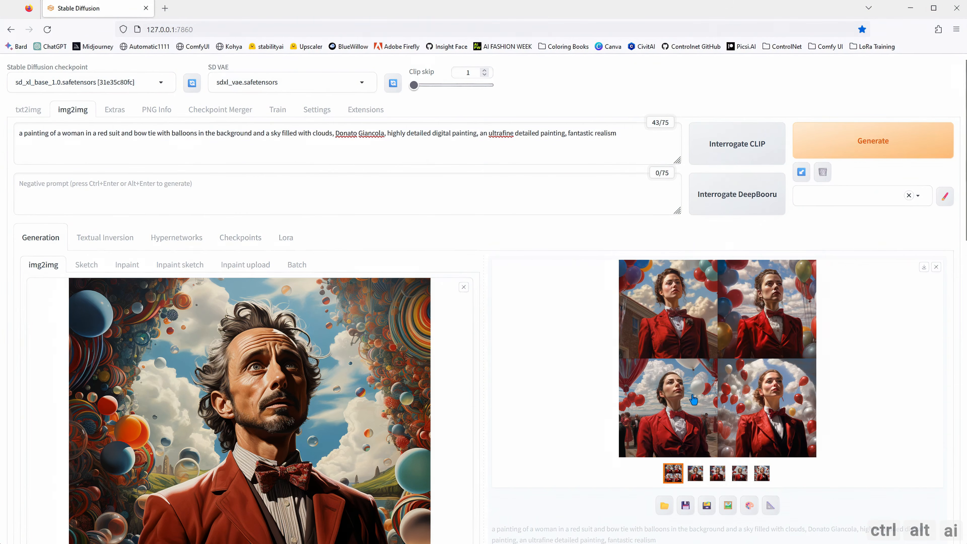
{"action": "left_click", "coordinate": [694, 399]}
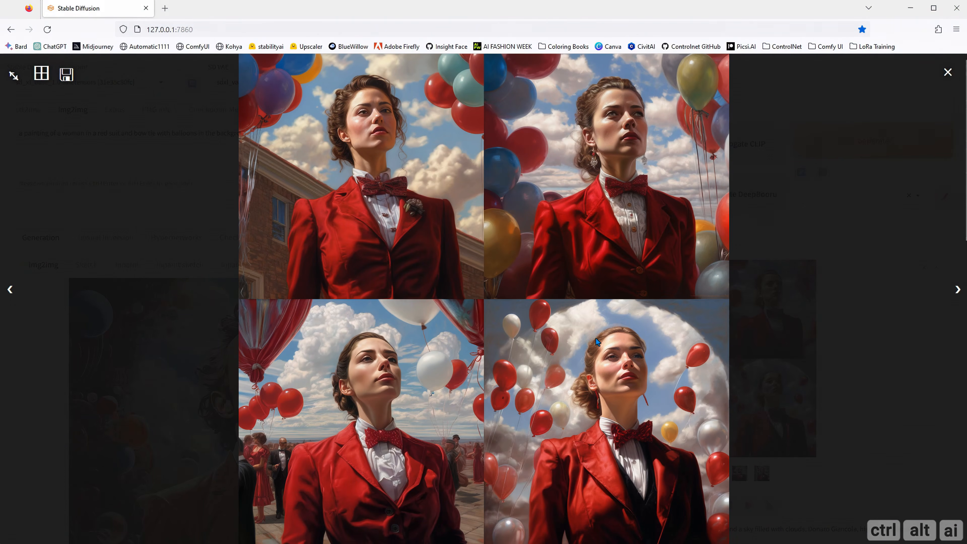
{"action": "left_click", "coordinate": [956, 301]}
{"action": "left_click", "coordinate": [956, 301]}
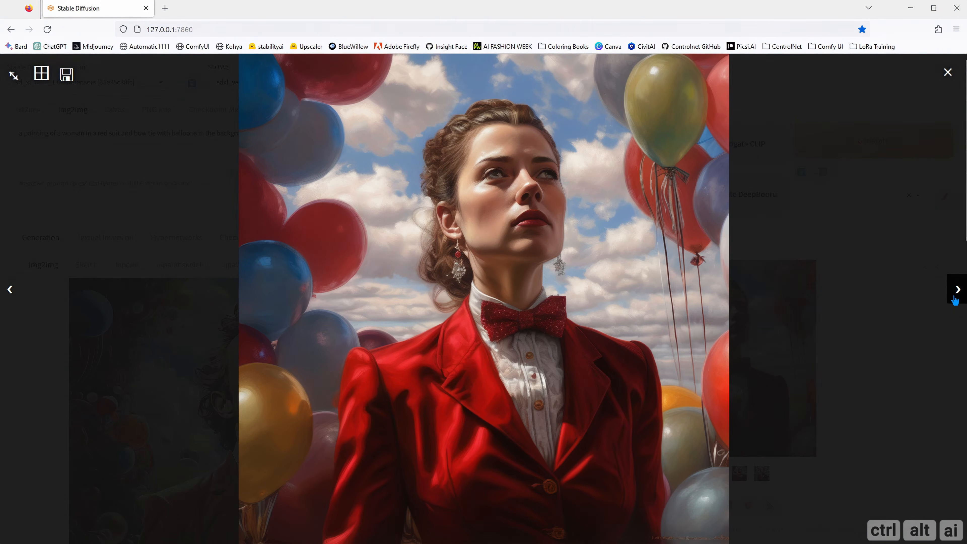
{"action": "left_click", "coordinate": [955, 301]}
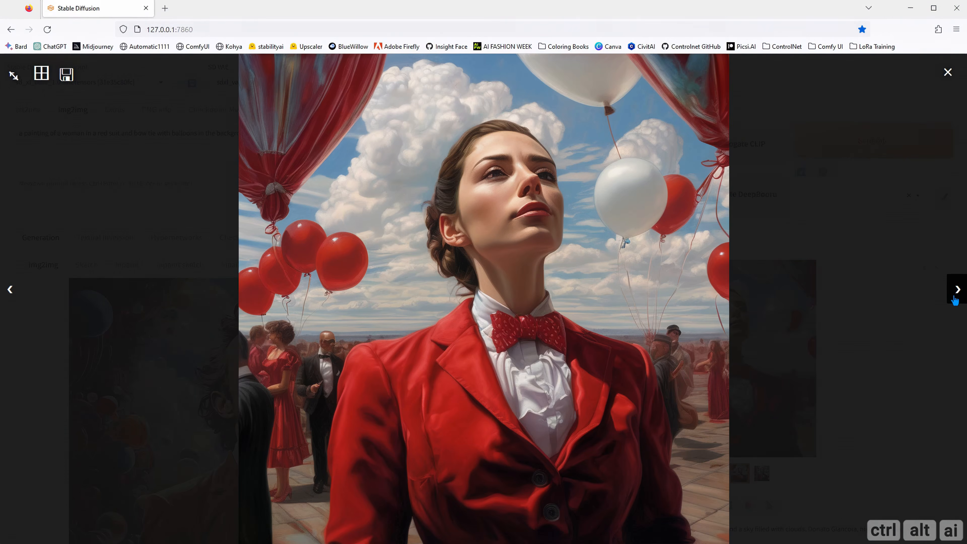
{"action": "left_click", "coordinate": [956, 301]}
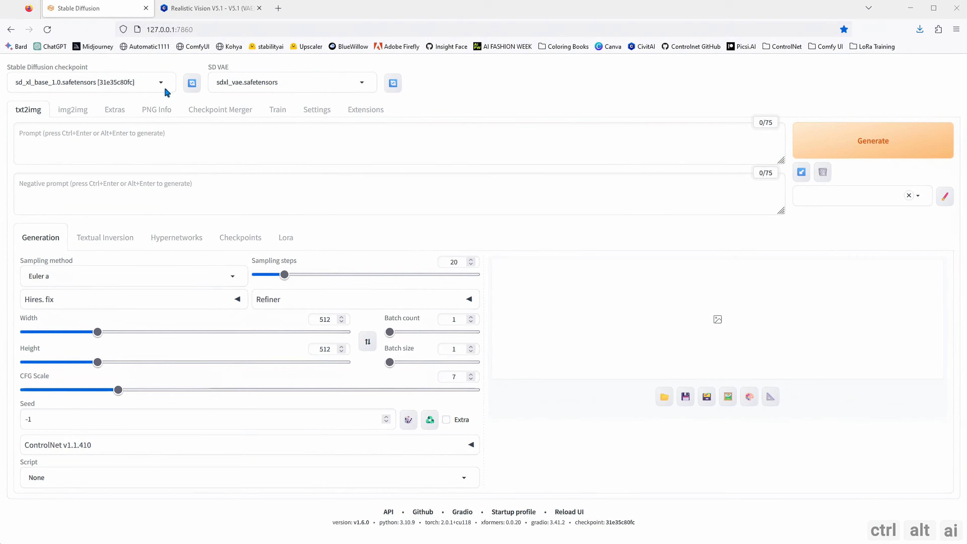
Step: In img2img, load the Realistic_Vision_V5.1-inpainting checkpoint and the vae-ft-mse-840000-ema-pruned VAE
{"action": "left_click", "coordinate": [73, 114]}
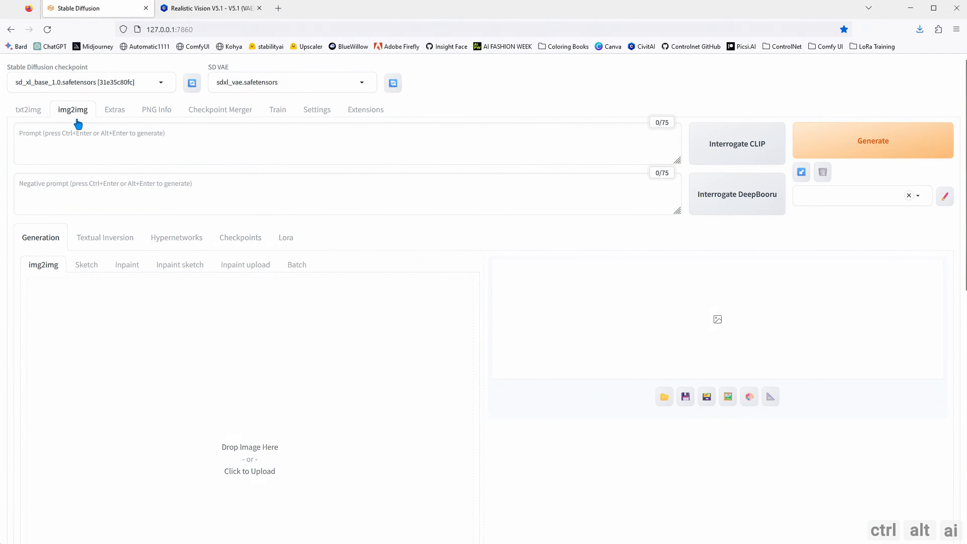
{"action": "left_click", "coordinate": [159, 84]}
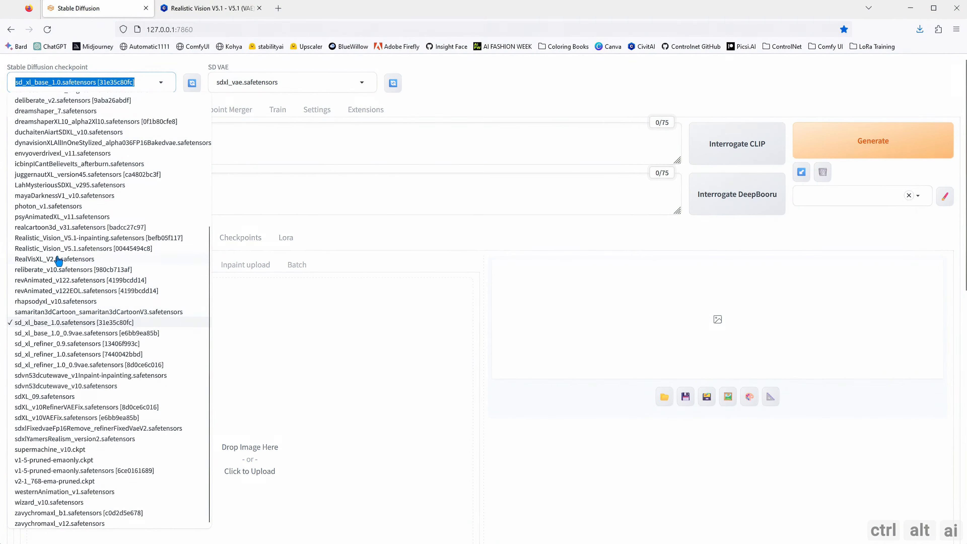
{"action": "left_click", "coordinate": [62, 239]}
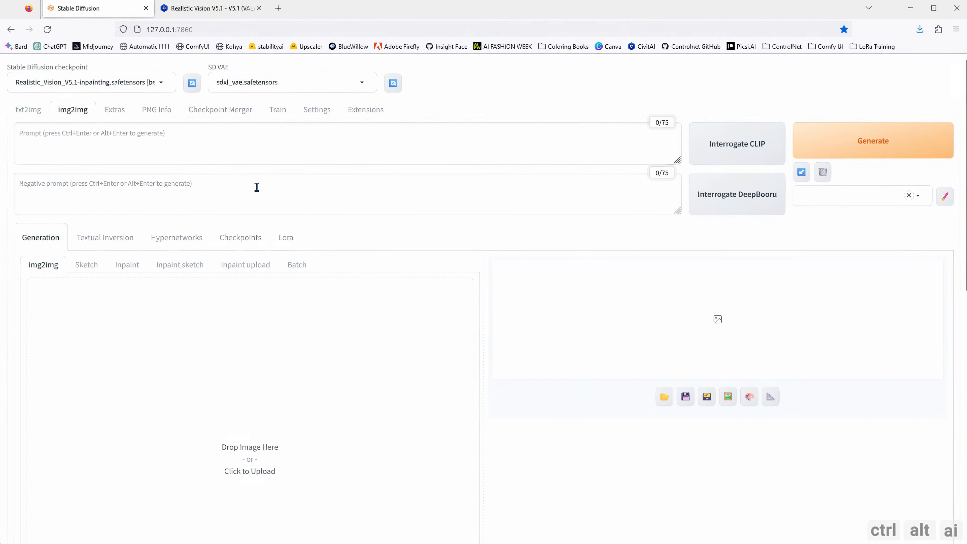
{"action": "left_click", "coordinate": [366, 84]}
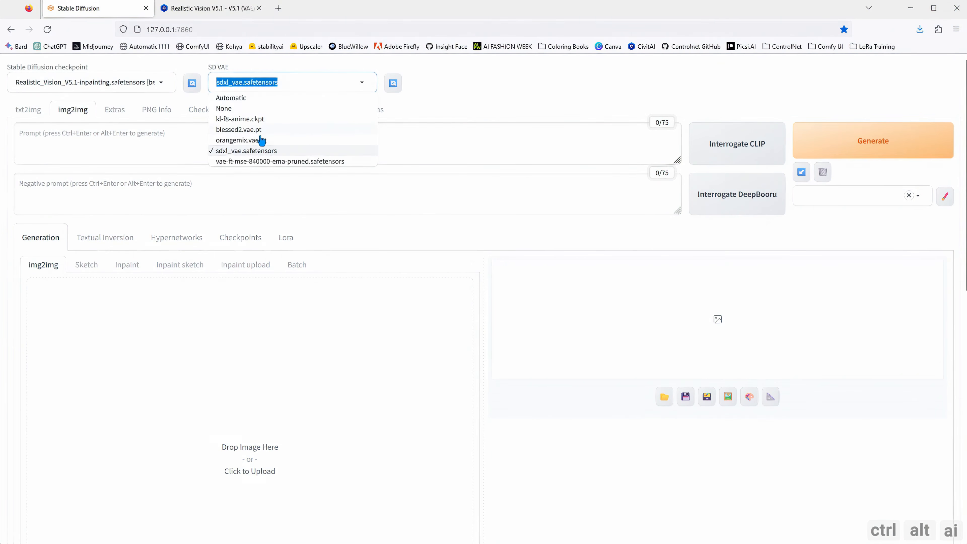
{"action": "left_click", "coordinate": [253, 162]}
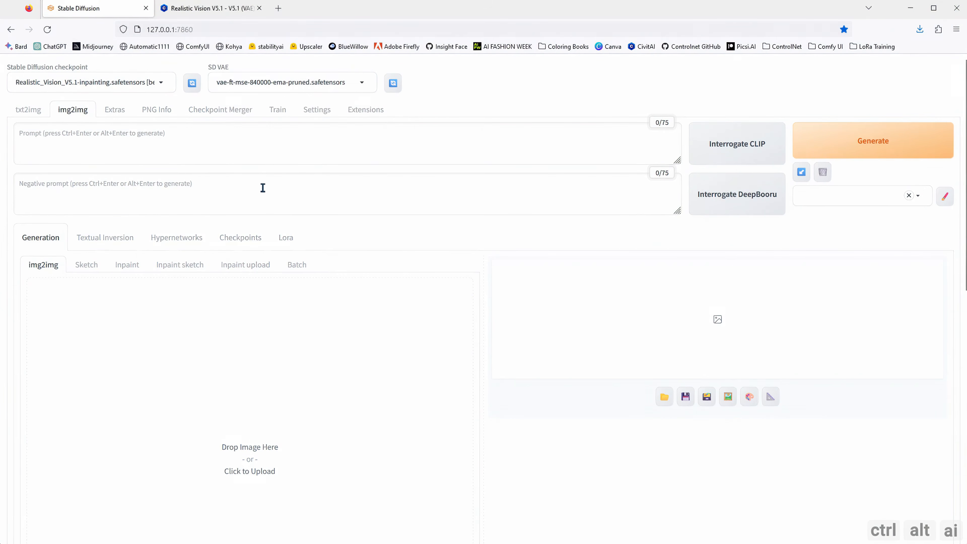
Step: Load the blonde woman portrait f7380b72-c682-42b6-850f-ab4a3159175a.png as the img2img source and size the output by a scale of 1
{"action": "scroll", "coordinate": [245, 166], "scroll_direction": "down", "scroll_amount": 6}
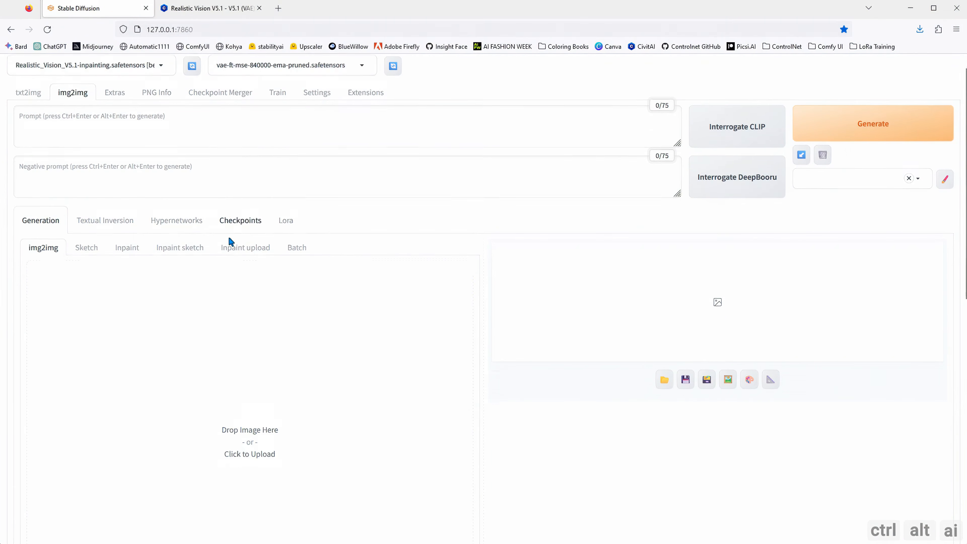
{"action": "left_click", "coordinate": [257, 225]}
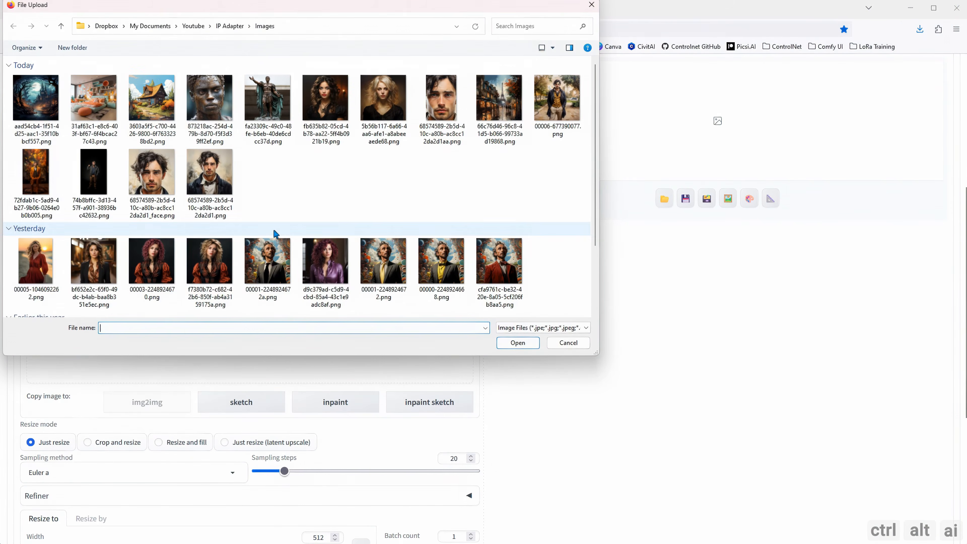
{"action": "double_click", "coordinate": [210, 263]}
{"action": "scroll", "coordinate": [294, 236], "scroll_direction": "up", "scroll_amount": 2}
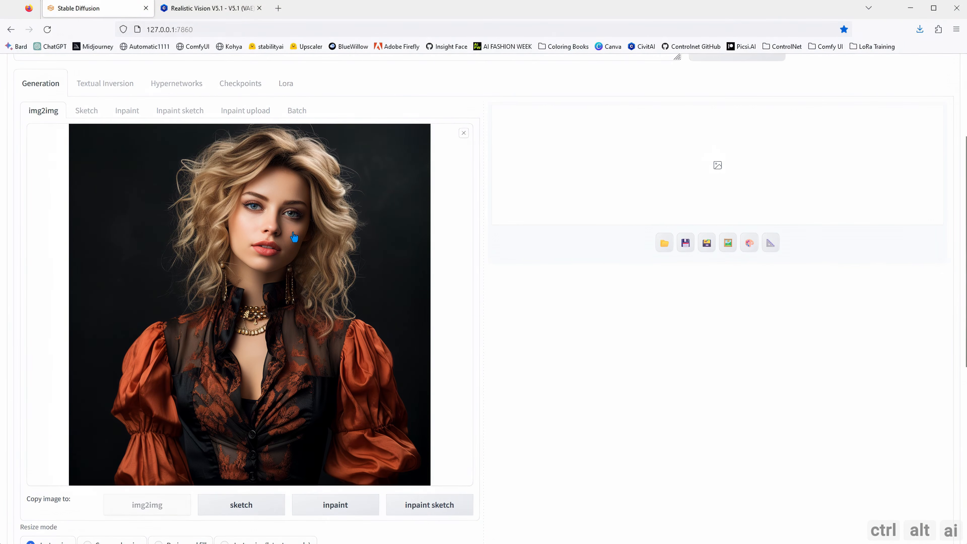
{"action": "scroll", "coordinate": [293, 231], "scroll_direction": "down", "scroll_amount": 3}
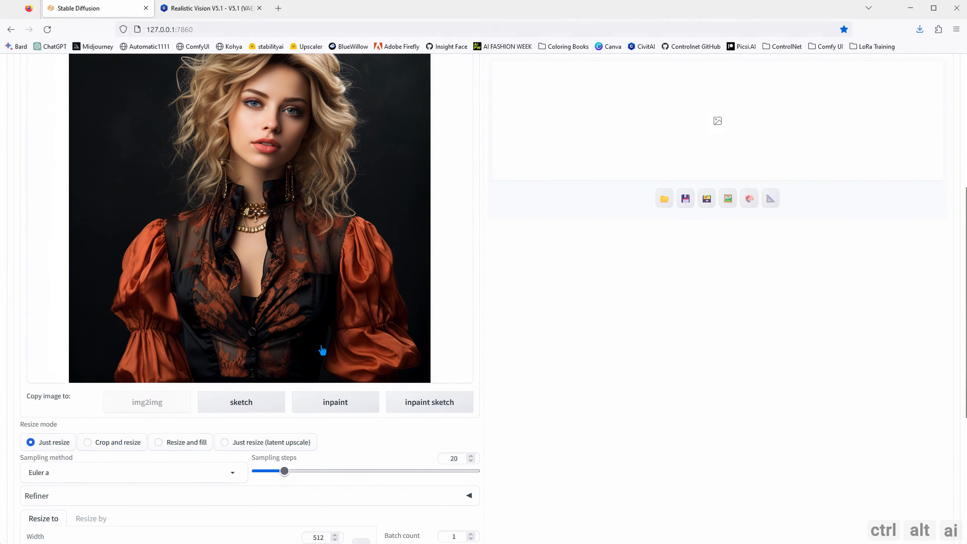
{"action": "scroll", "coordinate": [321, 327], "scroll_direction": "up", "scroll_amount": 1}
{"action": "scroll", "coordinate": [321, 326], "scroll_direction": "down", "scroll_amount": 7}
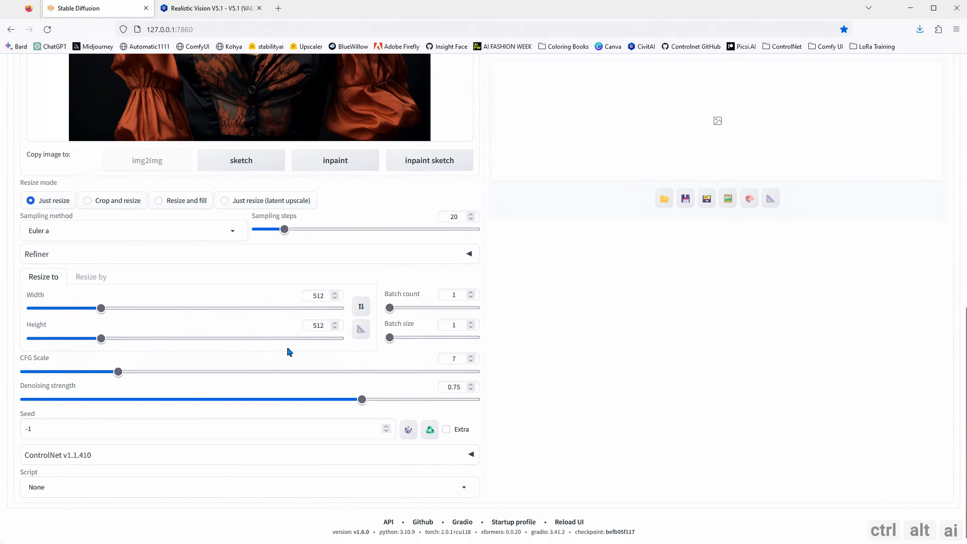
{"action": "left_click", "coordinate": [98, 282]}
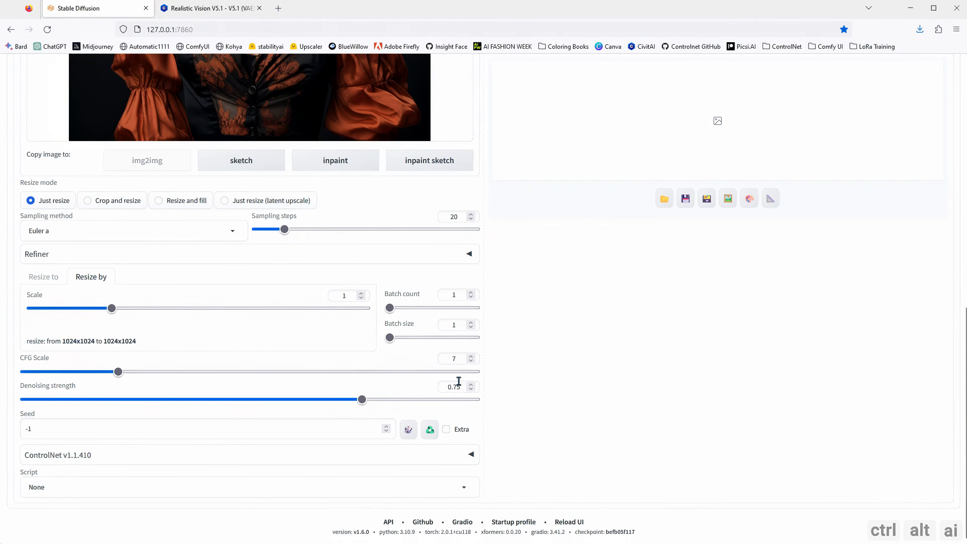
Step: Enable ControlNet Unit 0 and allow it an independent control image
{"action": "left_click", "coordinate": [418, 455]}
{"action": "scroll", "coordinate": [335, 453], "scroll_direction": "down", "scroll_amount": 4}
{"action": "scroll", "coordinate": [176, 375], "scroll_direction": "down", "scroll_amount": 3}
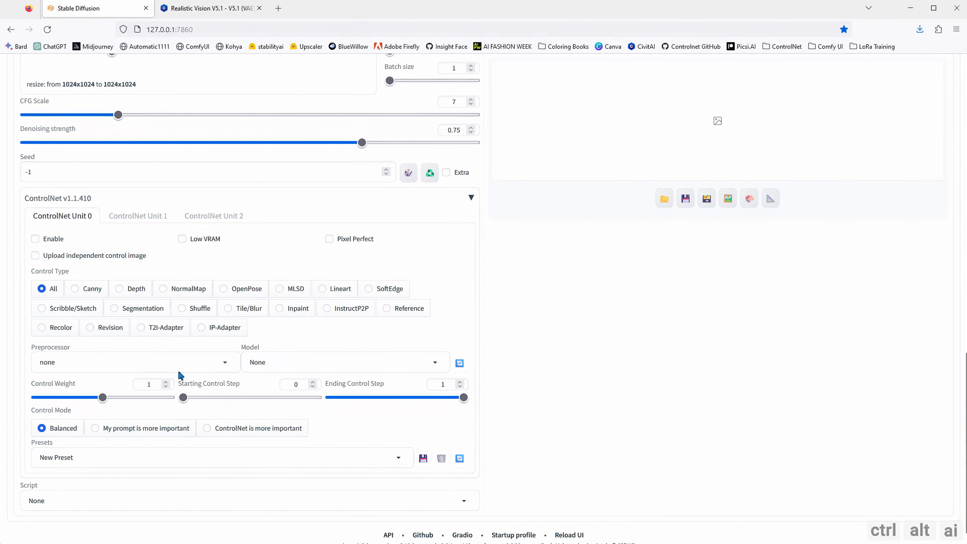
{"action": "left_click", "coordinate": [52, 240]}
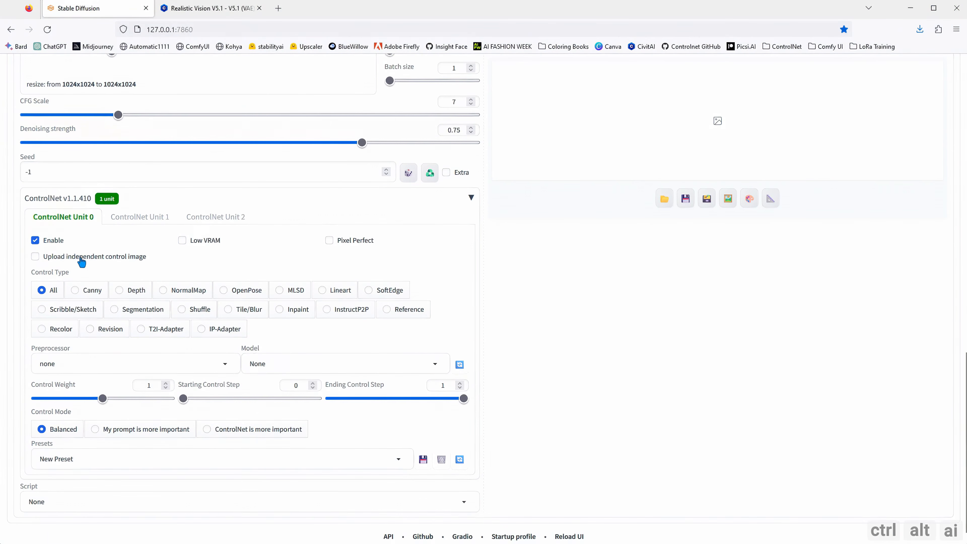
{"action": "left_click", "coordinate": [98, 257]}
Step: Load d9c379ad-c5d9-4cbd-85a4-43c1e9adc8af.png, the red-haired woman in the purple leather shirt, as Unit 0's control image, browsing with extra large icons
{"action": "left_click", "coordinate": [274, 315]}
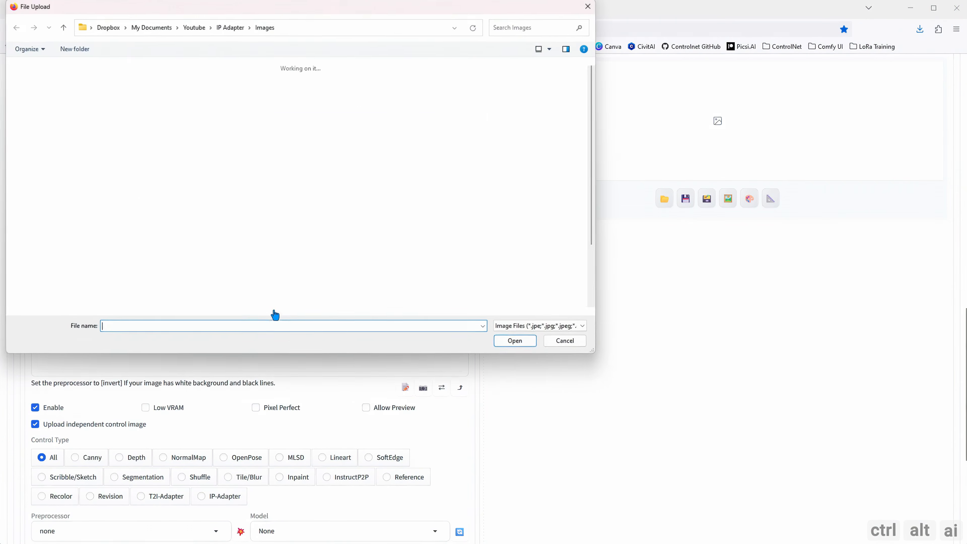
{"action": "scroll", "coordinate": [506, 262], "scroll_direction": "down", "scroll_amount": 3}
{"action": "scroll", "coordinate": [366, 248], "scroll_direction": "up", "scroll_amount": 3}
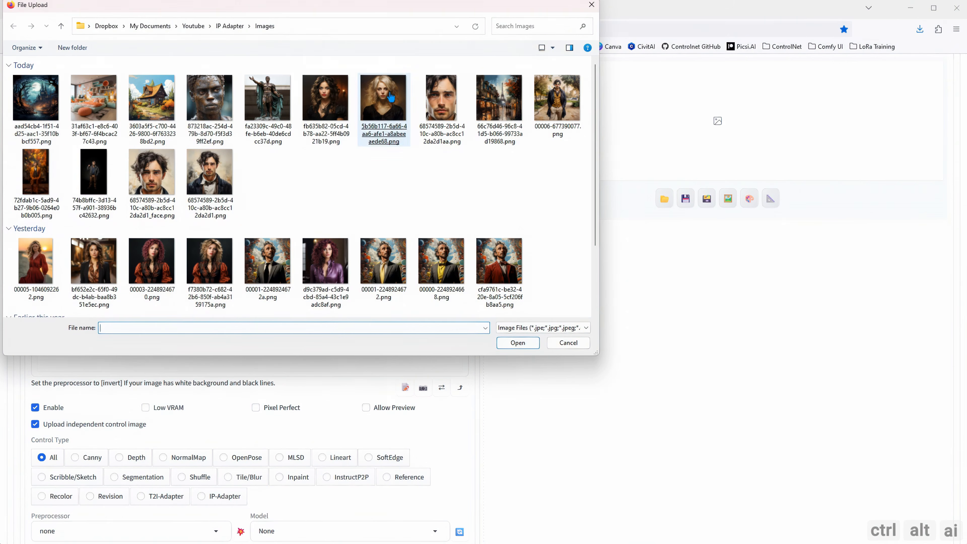
{"action": "left_click", "coordinate": [553, 47]}
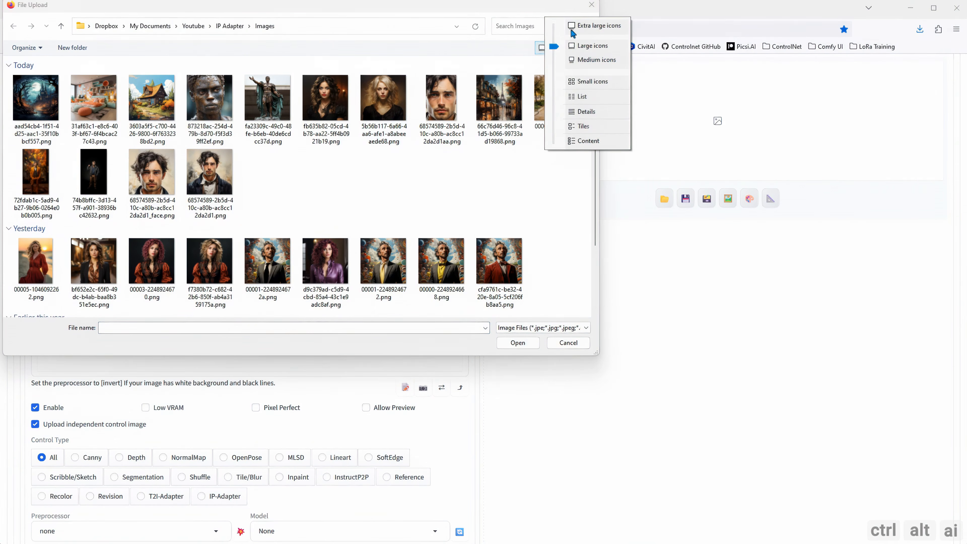
{"action": "left_click", "coordinate": [571, 28]}
{"action": "scroll", "coordinate": [495, 210], "scroll_direction": "down", "scroll_amount": 5}
{"action": "scroll", "coordinate": [438, 233], "scroll_direction": "down", "scroll_amount": 3}
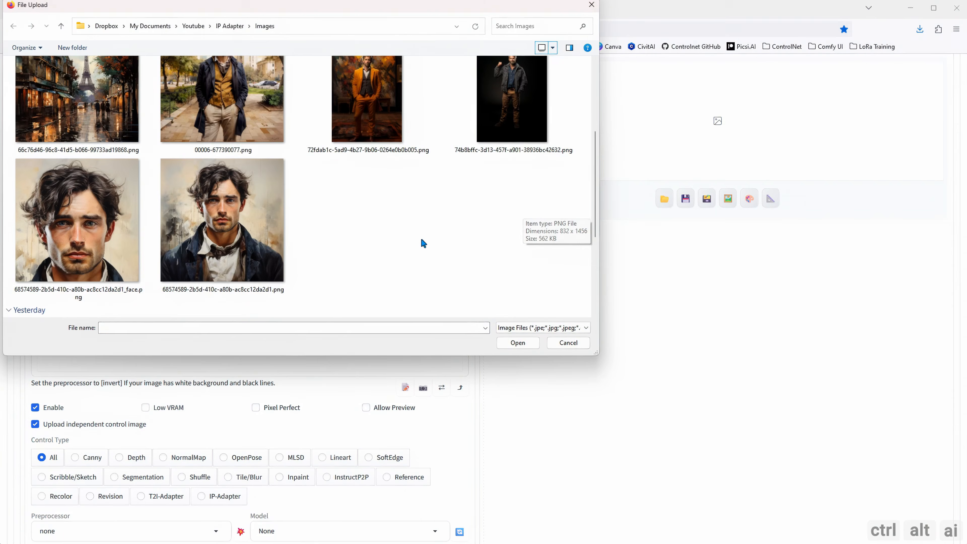
{"action": "scroll", "coordinate": [408, 267], "scroll_direction": "down", "scroll_amount": 3}
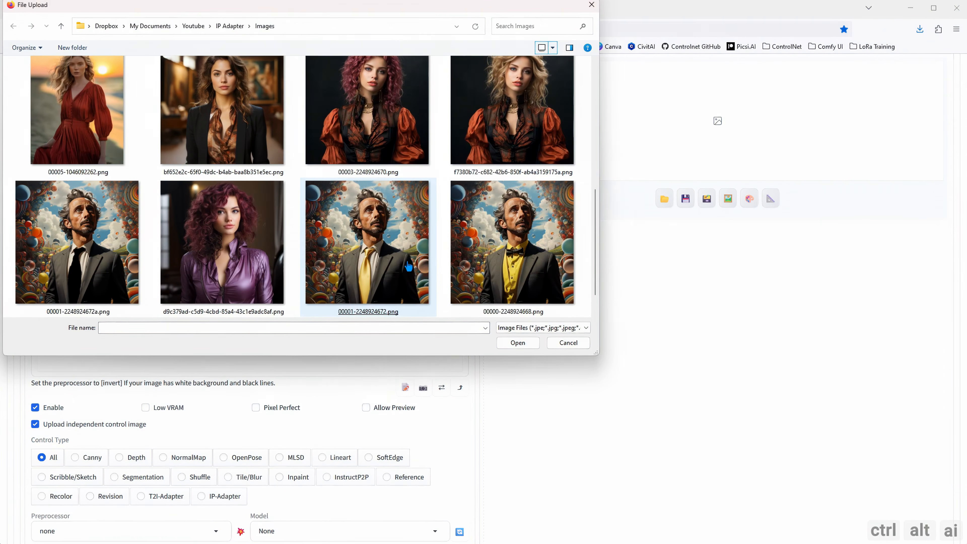
{"action": "left_click", "coordinate": [233, 253]}
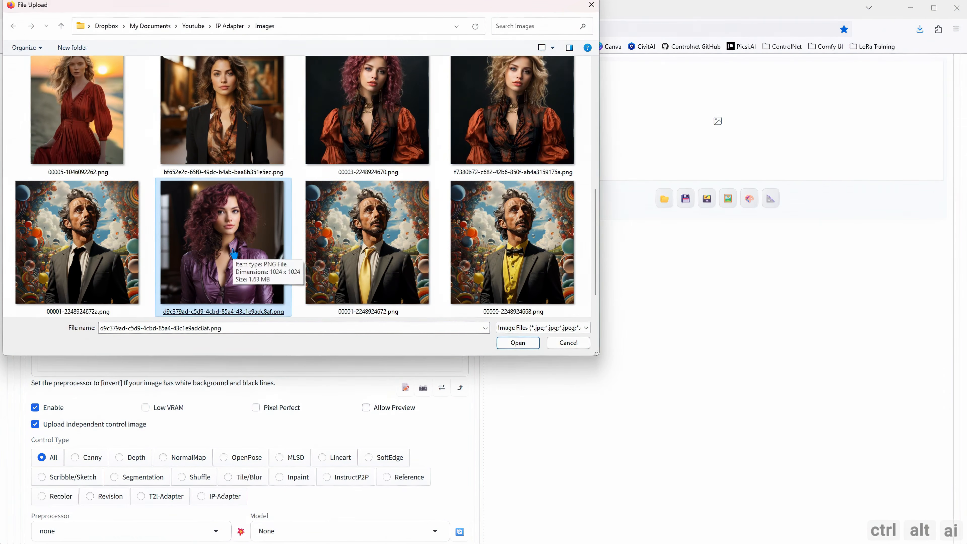
{"action": "double_click", "coordinate": [233, 252]}
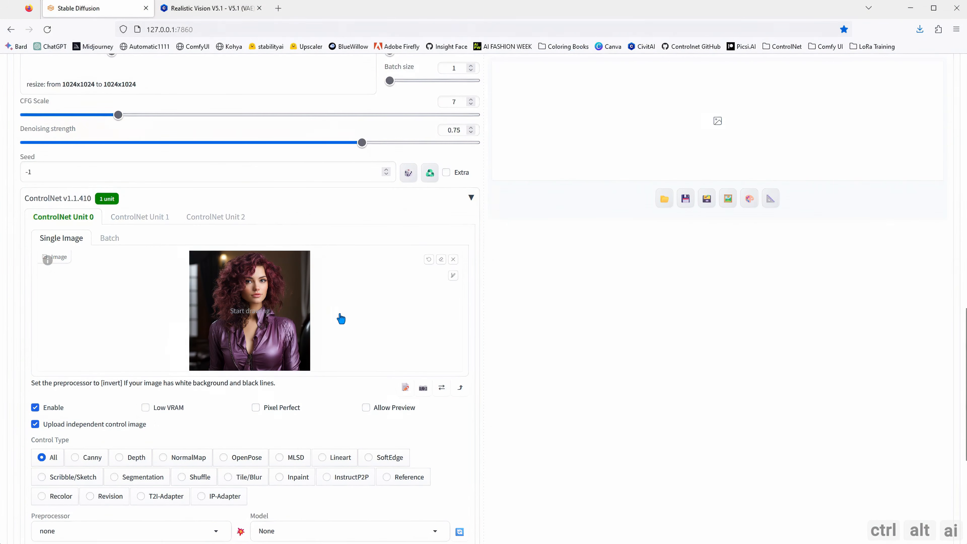
Step: Set Unit 0 to the IP-Adapter control type with the ip-adapter_clip_sd15 preprocessor and the ip-adapter-plus-face_sd15 model
{"action": "scroll", "coordinate": [341, 318], "scroll_direction": "down", "scroll_amount": 3}
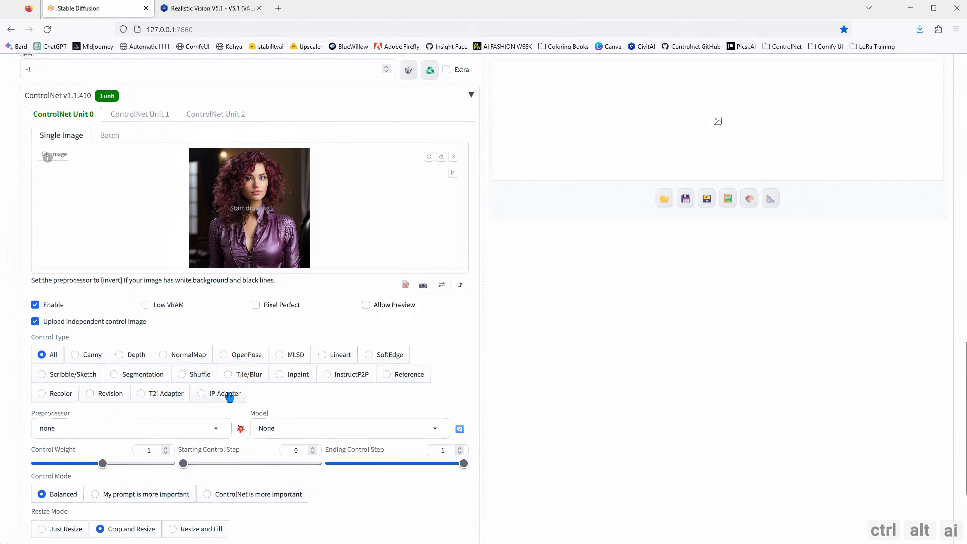
{"action": "left_click", "coordinate": [220, 393]}
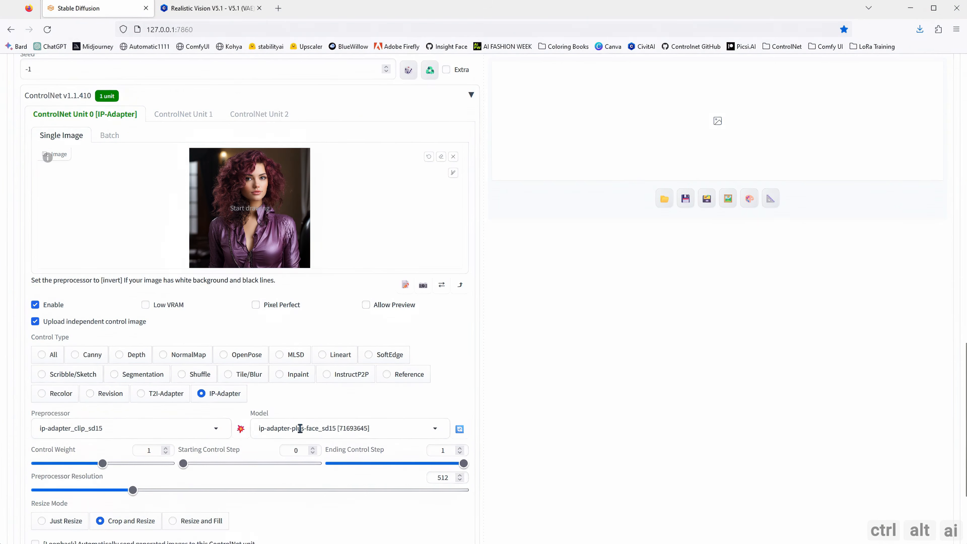
{"action": "left_click", "coordinate": [433, 432]}
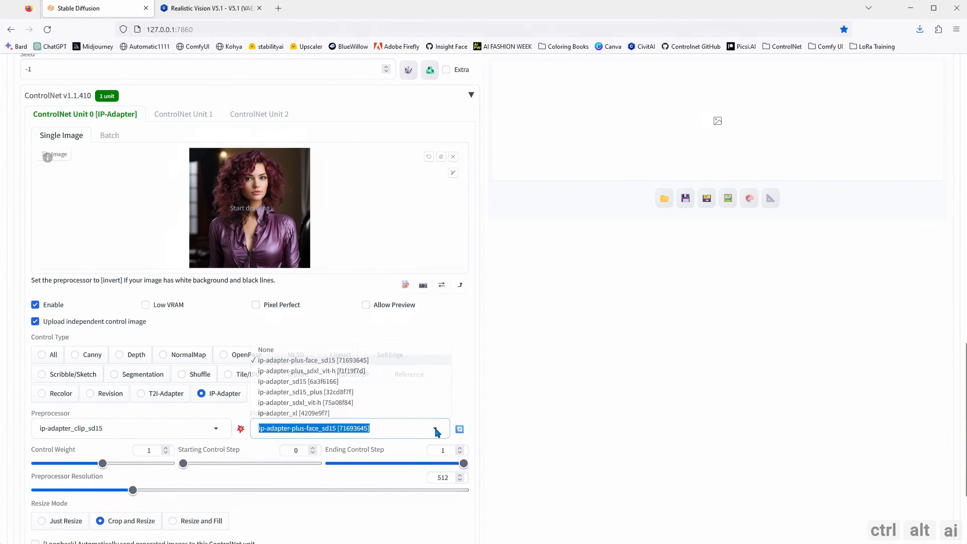
{"action": "left_click", "coordinate": [462, 376]}
{"action": "scroll", "coordinate": [266, 422], "scroll_direction": "down", "scroll_amount": 3}
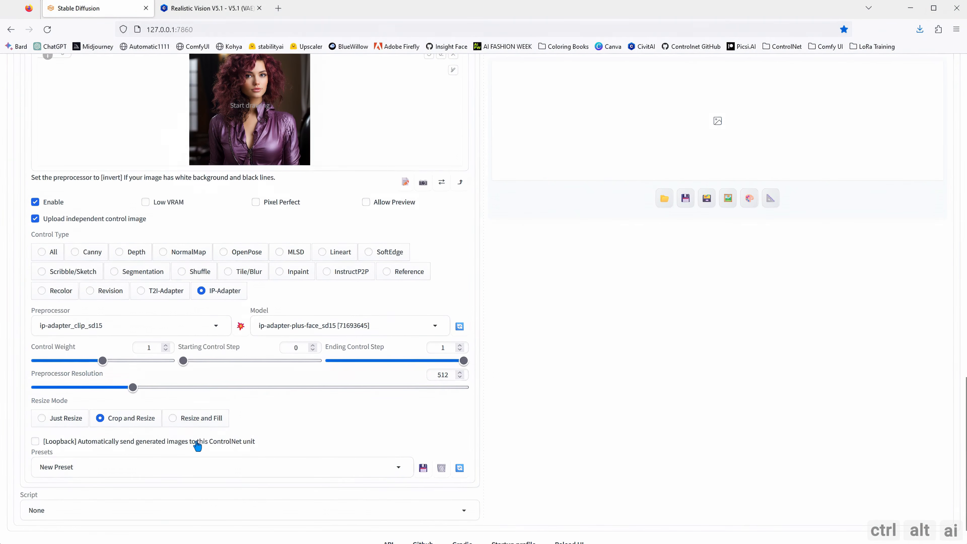
Step: Set the img2img sampling steps to 30 and the resize mode to Crop and resize
{"action": "scroll", "coordinate": [238, 433], "scroll_direction": "up", "scroll_amount": 4}
{"action": "scroll", "coordinate": [229, 380], "scroll_direction": "up", "scroll_amount": 9}
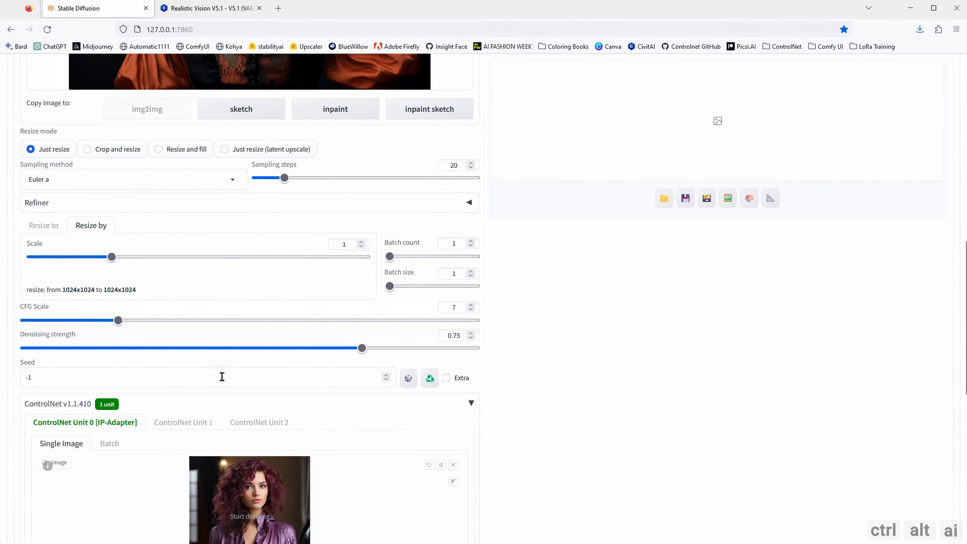
{"action": "left_click", "coordinate": [459, 268]}
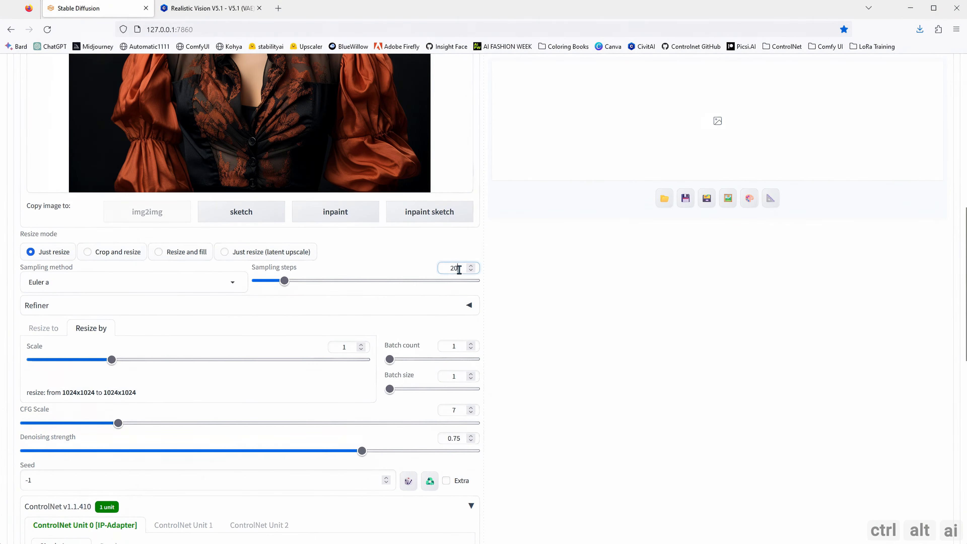
{"action": "type", "text": "30"}
{"action": "left_click", "coordinate": [348, 258]}
{"action": "left_click", "coordinate": [115, 254]}
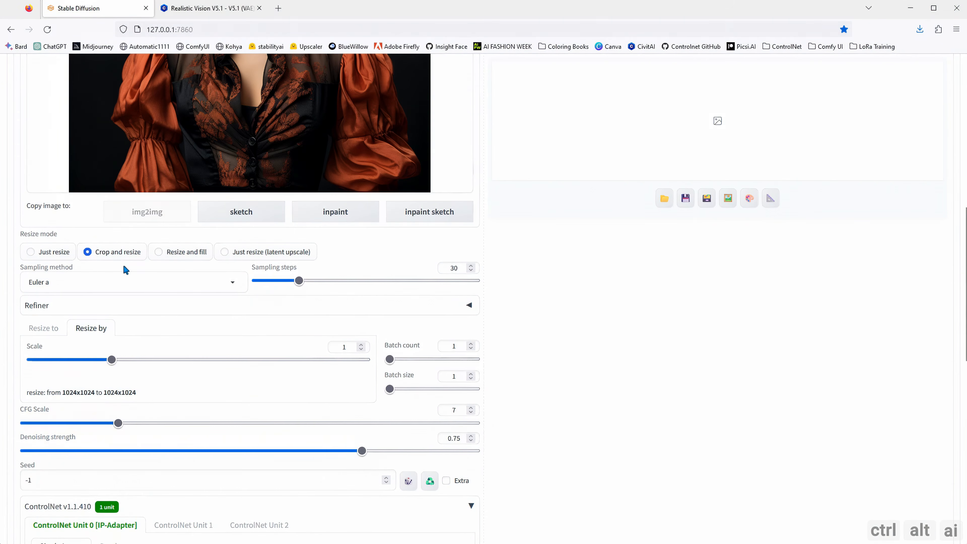
{"action": "scroll", "coordinate": [182, 331], "scroll_direction": "up", "scroll_amount": 6}
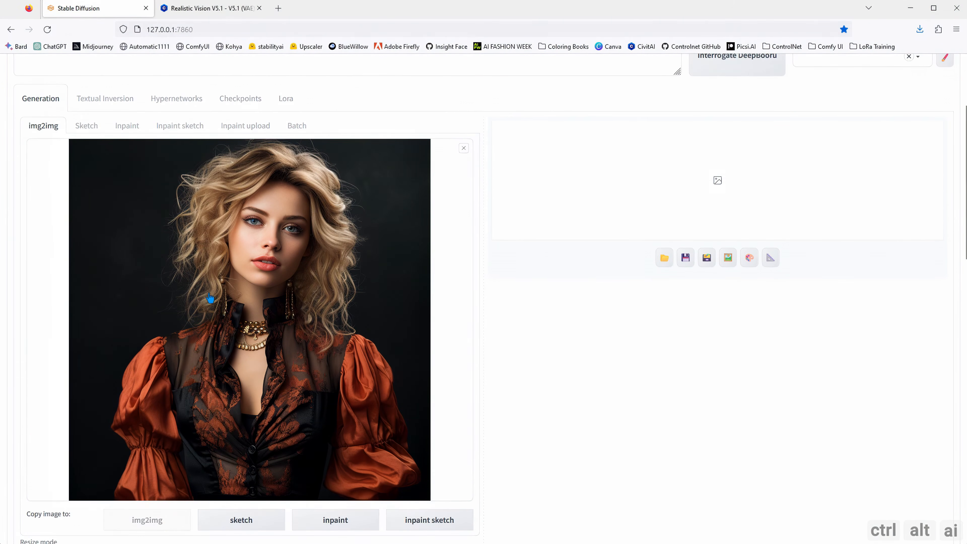
Step: Send the blonde woman's portrait from img2img to Inpaint
{"action": "scroll", "coordinate": [240, 277], "scroll_direction": "up", "scroll_amount": 3}
{"action": "scroll", "coordinate": [218, 284], "scroll_direction": "down", "scroll_amount": 5}
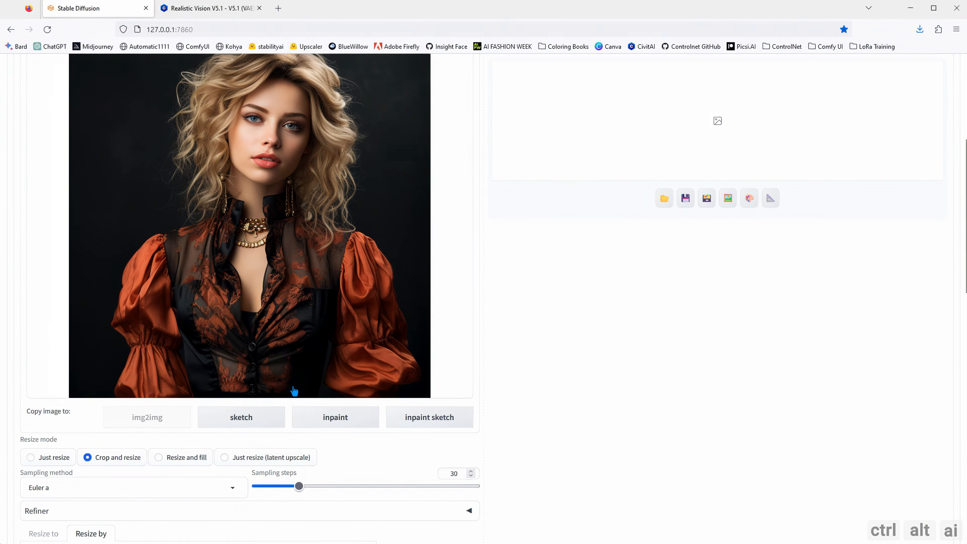
{"action": "left_click", "coordinate": [326, 417]}
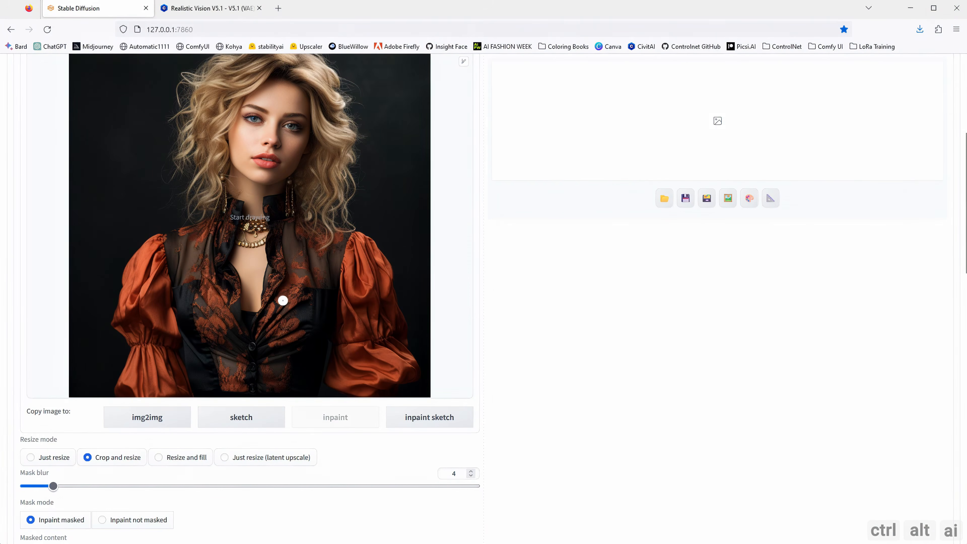
{"action": "scroll", "coordinate": [272, 305], "scroll_direction": "up", "scroll_amount": 2}
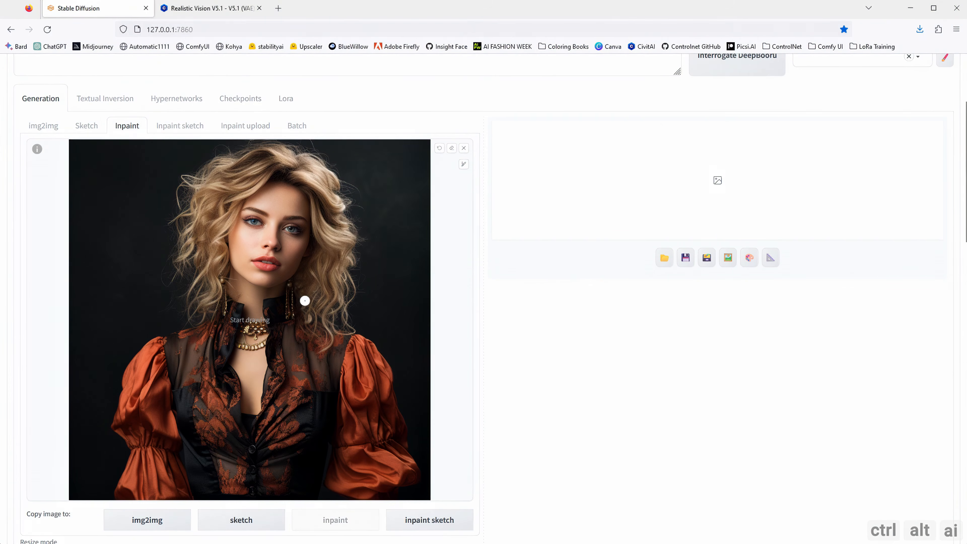
{"action": "scroll", "coordinate": [307, 300], "scroll_direction": "down", "scroll_amount": 2}
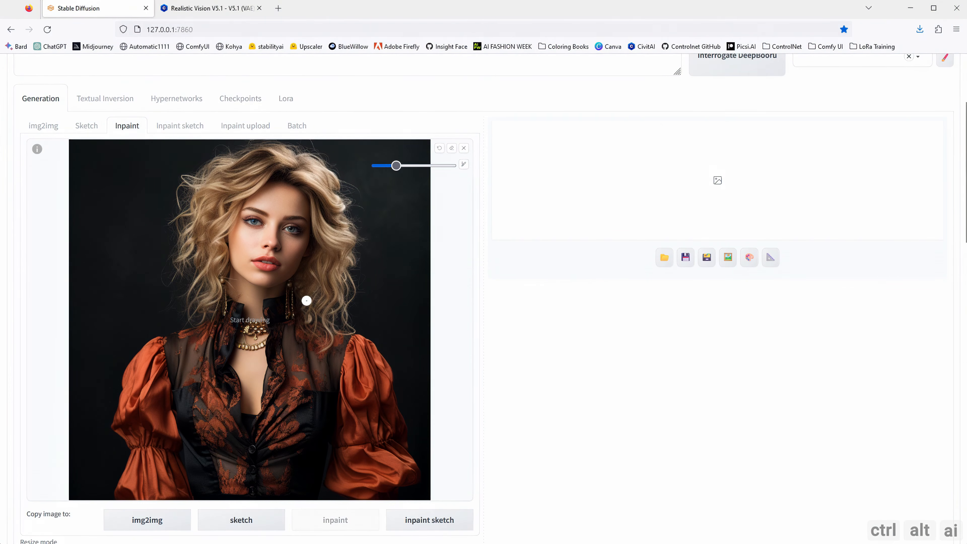
Step: Shrink the mask brush to nearly its smallest size and outline the blonde woman's hair, keeping her face and neck outside the mask
{"action": "scroll", "coordinate": [314, 277], "scroll_direction": "down", "scroll_amount": 1}
{"action": "left_click_drag", "start_coordinate": [389, 170], "coordinate": [378, 169]}
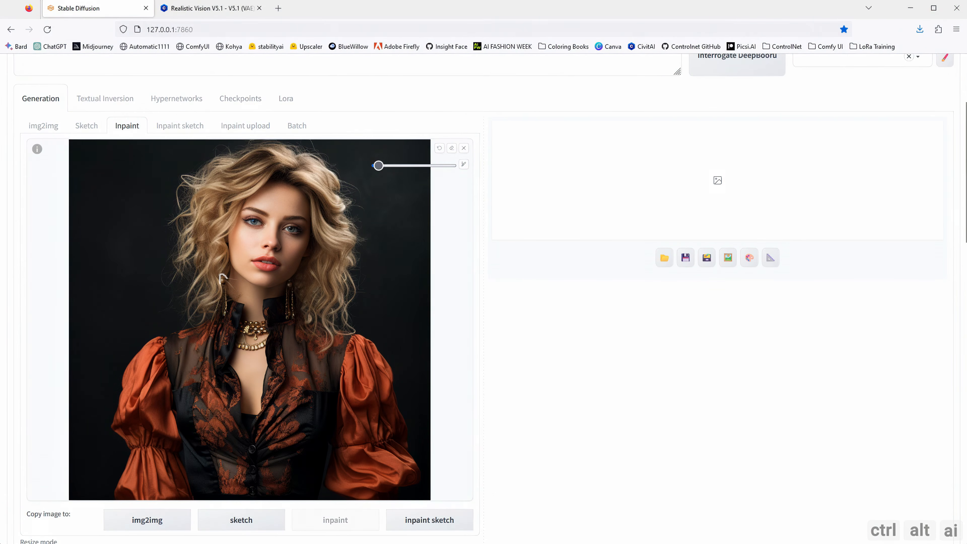
{"action": "mouse_move", "coordinate": [223, 277]}
{"action": "left_mouse_down"}
{"action": "mouse_move", "coordinate": [177, 288]}
{"action": "mouse_move", "coordinate": [271, 144]}
{"action": "mouse_move", "coordinate": [338, 340]}
{"action": "mouse_move", "coordinate": [277, 186]}
{"action": "mouse_move", "coordinate": [229, 278]}
{"action": "left_mouse_up"}
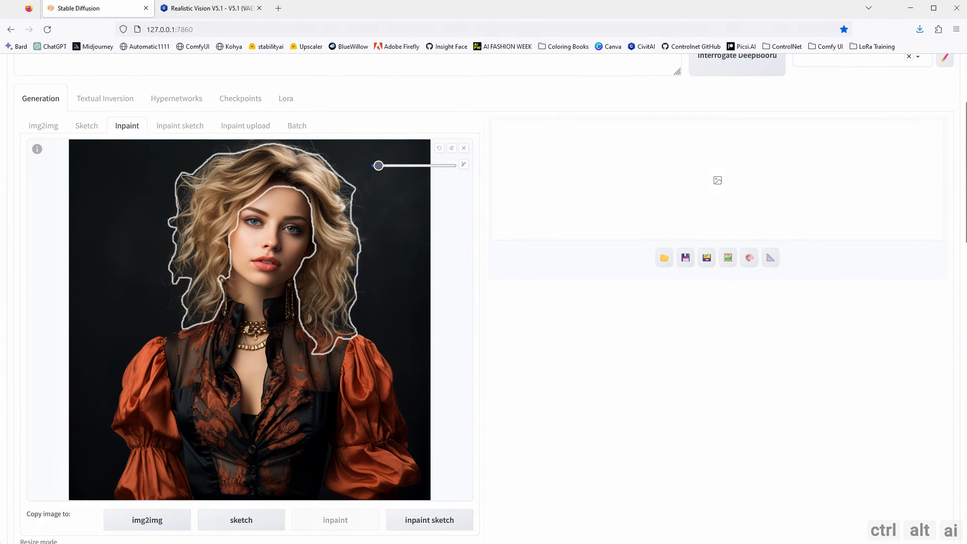
Step: Enlarge the mask brush moderately and thicken the mask along the inner side of the hair outline
{"action": "left_click_drag", "start_coordinate": [378, 165], "coordinate": [405, 165]}
{"action": "mouse_move", "coordinate": [211, 299]}
{"action": "left_mouse_down"}
{"action": "mouse_move", "coordinate": [183, 313]}
{"action": "mouse_move", "coordinate": [198, 328]}
{"action": "mouse_move", "coordinate": [198, 290]}
{"action": "mouse_move", "coordinate": [222, 295]}
{"action": "mouse_move", "coordinate": [233, 230]}
{"action": "mouse_move", "coordinate": [162, 196]}
{"action": "mouse_move", "coordinate": [163, 299]}
{"action": "mouse_move", "coordinate": [161, 210]}
{"action": "left_mouse_up"}
{"action": "scroll", "coordinate": [190, 315], "scroll_direction": "up", "scroll_amount": 6}
{"action": "scroll", "coordinate": [195, 301], "scroll_direction": "down", "scroll_amount": 4}
{"action": "scroll", "coordinate": [161, 208], "scroll_direction": "up", "scroll_amount": 3}
{"action": "mouse_move", "coordinate": [156, 328]}
{"action": "left_mouse_down"}
{"action": "mouse_move", "coordinate": [187, 121]}
{"action": "mouse_move", "coordinate": [254, 81]}
{"action": "left_mouse_up"}
{"action": "mouse_move", "coordinate": [463, 509]}
{"action": "left_mouse_down"}
{"action": "mouse_move", "coordinate": [514, 474]}
{"action": "mouse_move", "coordinate": [551, 252]}
{"action": "mouse_move", "coordinate": [545, 229]}
{"action": "left_mouse_up"}
{"action": "mouse_move", "coordinate": [457, 307]}
{"action": "left_mouse_down"}
{"action": "mouse_move", "coordinate": [439, 429]}
{"action": "mouse_move", "coordinate": [476, 495]}
{"action": "left_mouse_up"}
{"action": "mouse_move", "coordinate": [283, 260]}
{"action": "left_mouse_down"}
{"action": "mouse_move", "coordinate": [304, 187]}
{"action": "mouse_move", "coordinate": [415, 143]}
{"action": "mouse_move", "coordinate": [468, 254]}
{"action": "mouse_move", "coordinate": [474, 316]}
{"action": "left_mouse_up"}
{"action": "left_click_drag", "start_coordinate": [625, 99], "coordinate": [639, 99]}
{"action": "left_click_drag", "start_coordinate": [503, 121], "coordinate": [392, 71]}
{"action": "left_click_drag", "start_coordinate": [251, 86], "coordinate": [396, 66]}
{"action": "scroll", "coordinate": [393, 129], "scroll_direction": "down", "scroll_amount": 1}
{"action": "key", "text": "r"}
{"action": "scroll", "coordinate": [393, 130], "scroll_direction": "up", "scroll_amount": 2}
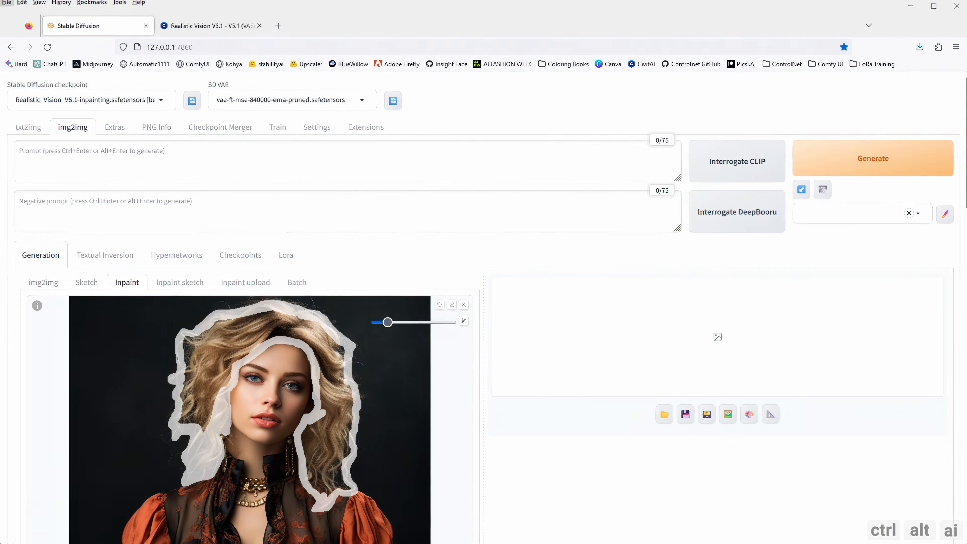
Step: Enlarge the mask brush further and fill the rest of the hair area, leaving the face unmasked
{"action": "scroll", "coordinate": [392, 191], "scroll_direction": "down", "scroll_amount": 4}
{"action": "scroll", "coordinate": [393, 190], "scroll_direction": "up", "scroll_amount": 2}
{"action": "left_click_drag", "start_coordinate": [389, 253], "coordinate": [409, 253]}
{"action": "mouse_move", "coordinate": [192, 354]}
{"action": "left_mouse_down"}
{"action": "mouse_move", "coordinate": [280, 256]}
{"action": "mouse_move", "coordinate": [314, 260]}
{"action": "mouse_move", "coordinate": [320, 370]}
{"action": "mouse_move", "coordinate": [344, 396]}
{"action": "left_mouse_up"}
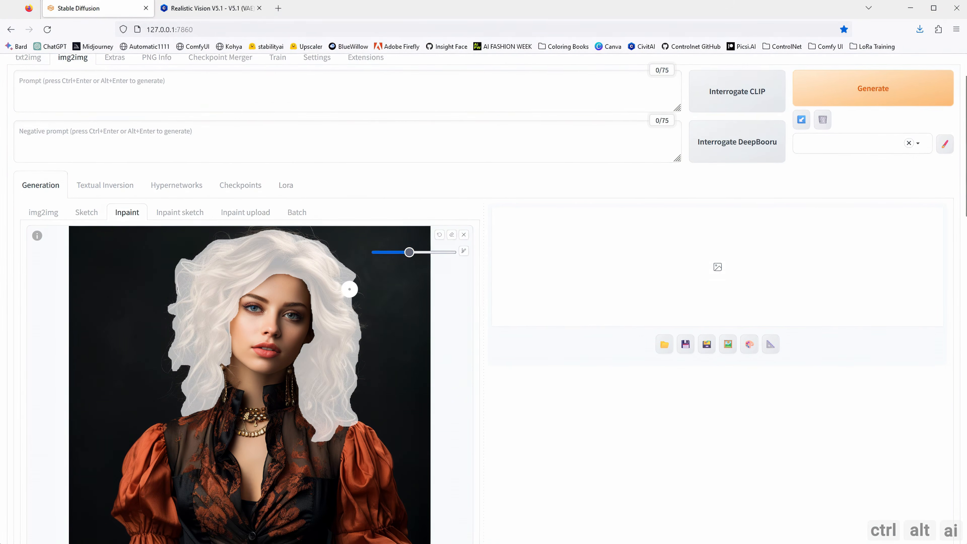
Step: Set the inpainting sampling method to DPM++ 2M SDE Karras
{"action": "scroll", "coordinate": [352, 347], "scroll_direction": "down", "scroll_amount": 10}
{"action": "scroll", "coordinate": [352, 346], "scroll_direction": "down", "scroll_amount": 3}
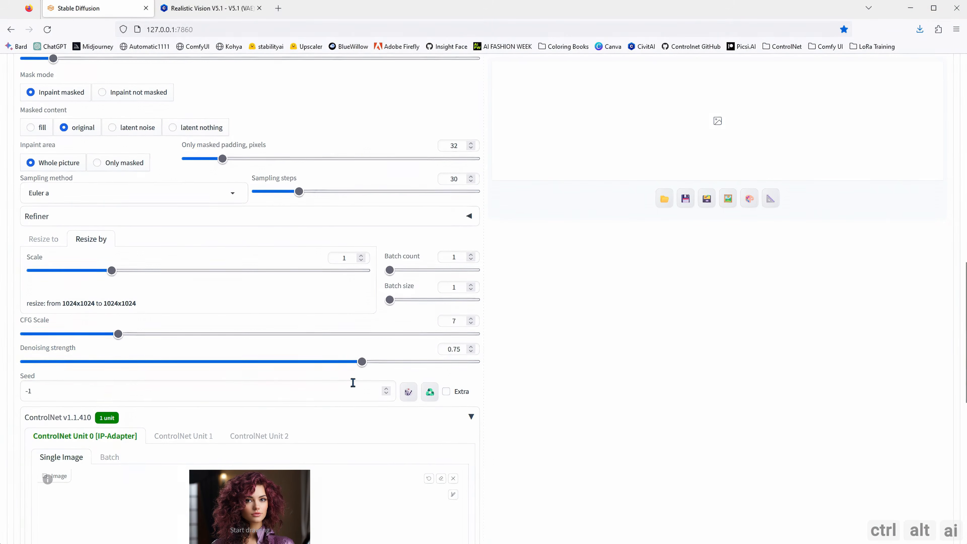
{"action": "scroll", "coordinate": [351, 382], "scroll_direction": "down", "scroll_amount": 5}
{"action": "scroll", "coordinate": [344, 374], "scroll_direction": "up", "scroll_amount": 4}
{"action": "scroll", "coordinate": [344, 374], "scroll_direction": "up", "scroll_amount": 3}
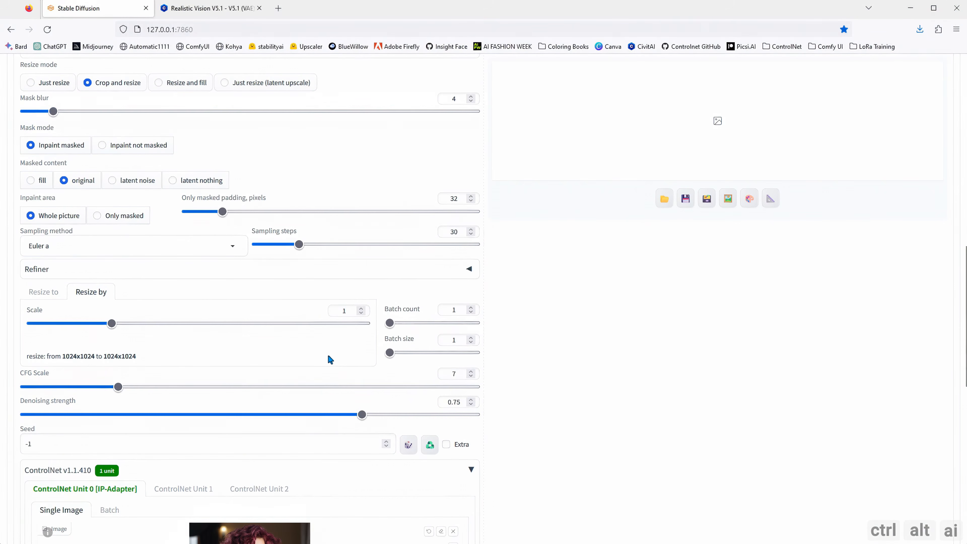
{"action": "left_click", "coordinate": [235, 249]}
{"action": "scroll", "coordinate": [95, 301], "scroll_direction": "up", "scroll_amount": 3}
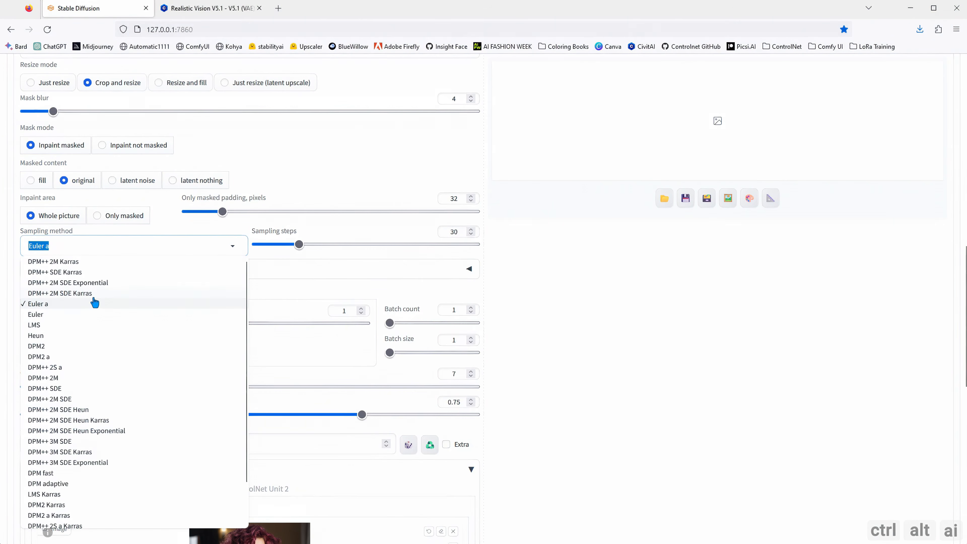
{"action": "left_click", "coordinate": [79, 292]}
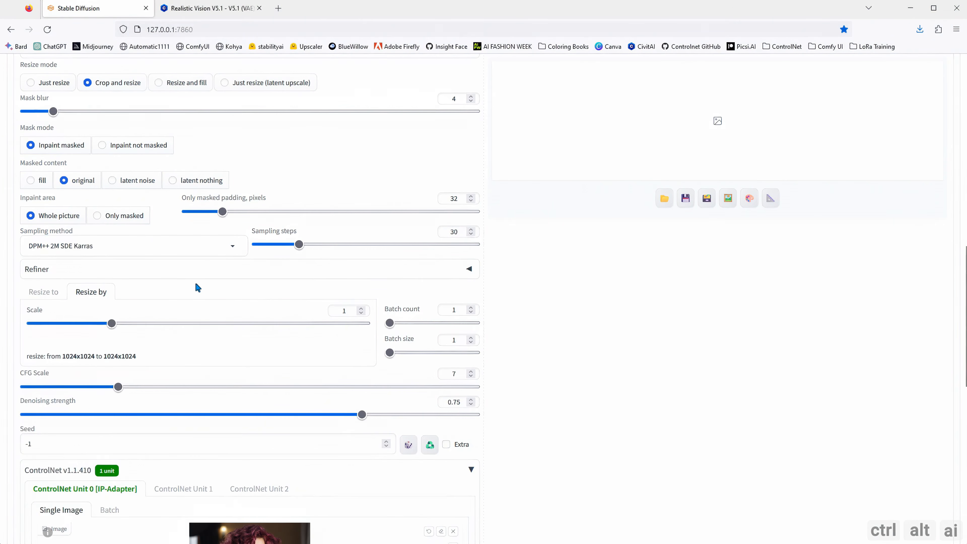
{"action": "scroll", "coordinate": [198, 287], "scroll_direction": "up", "scroll_amount": 6}
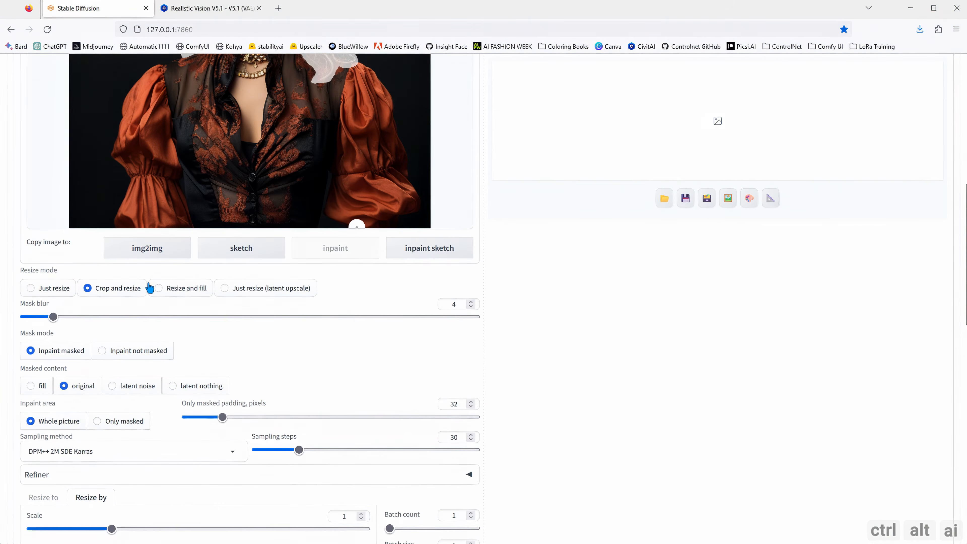
{"action": "scroll", "coordinate": [226, 303], "scroll_direction": "up", "scroll_amount": 15}
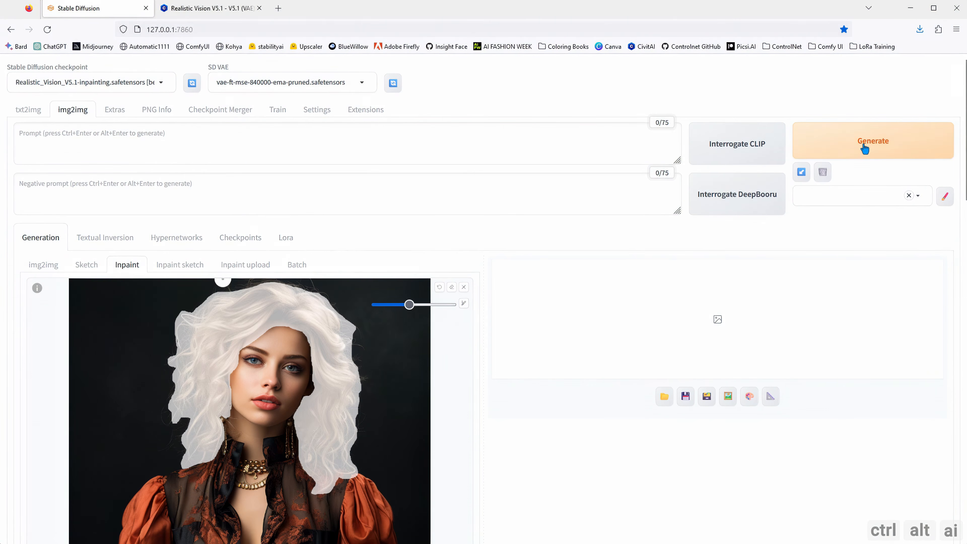
Step: Set the batch size to 4 and generate the inpainted hair variations
{"action": "scroll", "coordinate": [524, 402], "scroll_direction": "down", "scroll_amount": 1}
{"action": "scroll", "coordinate": [524, 402], "scroll_direction": "down", "scroll_amount": 15}
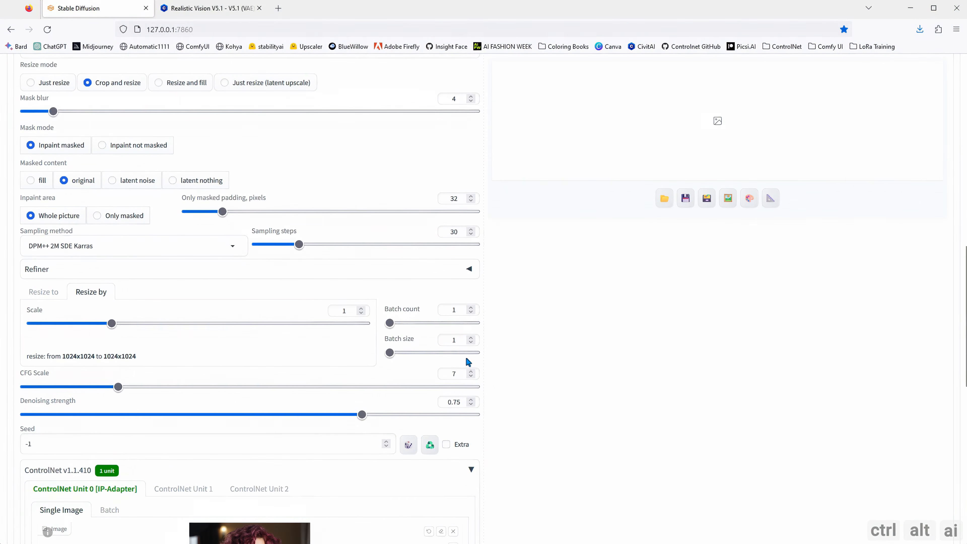
{"action": "scroll", "coordinate": [530, 360], "scroll_direction": "up", "scroll_amount": 15}
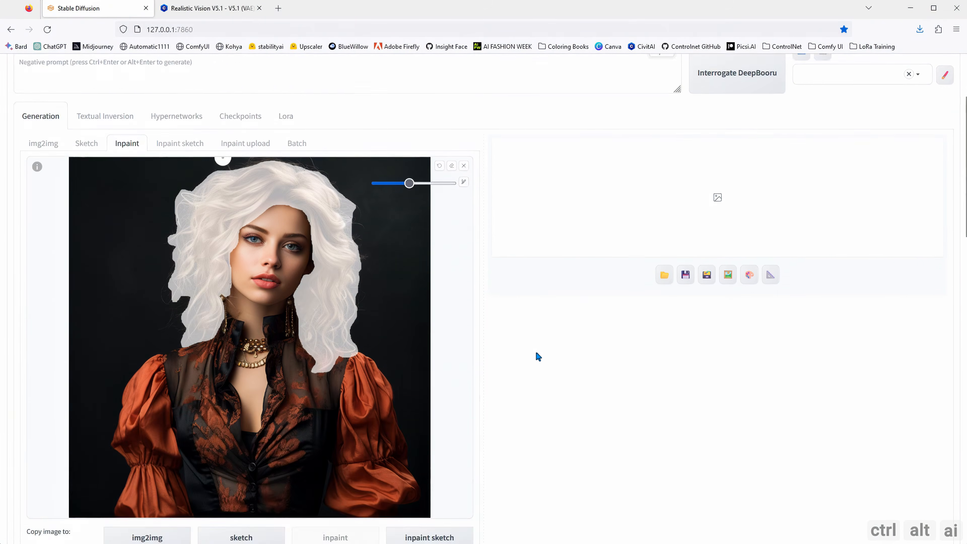
{"action": "left_click", "coordinate": [855, 153]}
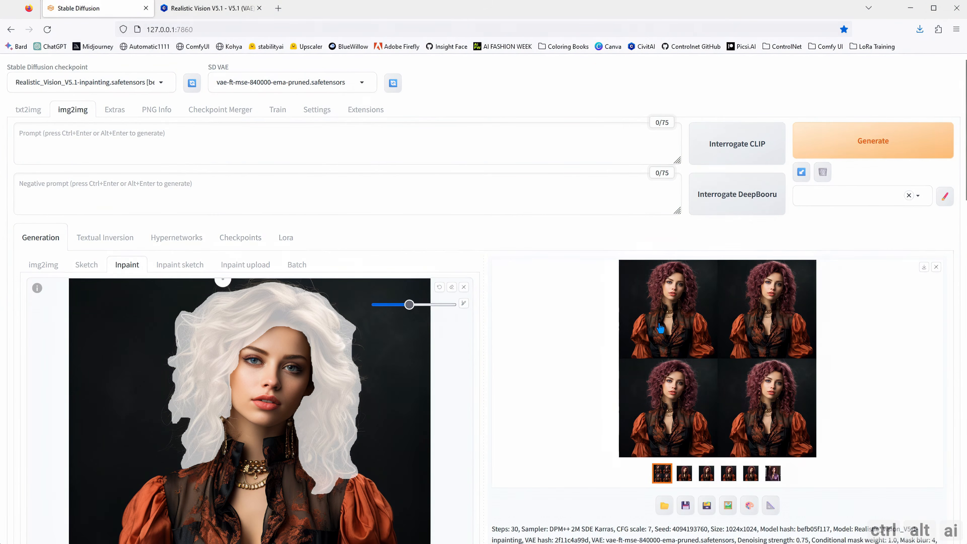
Step: View the generated hair variations one by one at full size and compare them with the control image
{"action": "left_click", "coordinate": [684, 473]}
{"action": "left_click", "coordinate": [681, 404]}
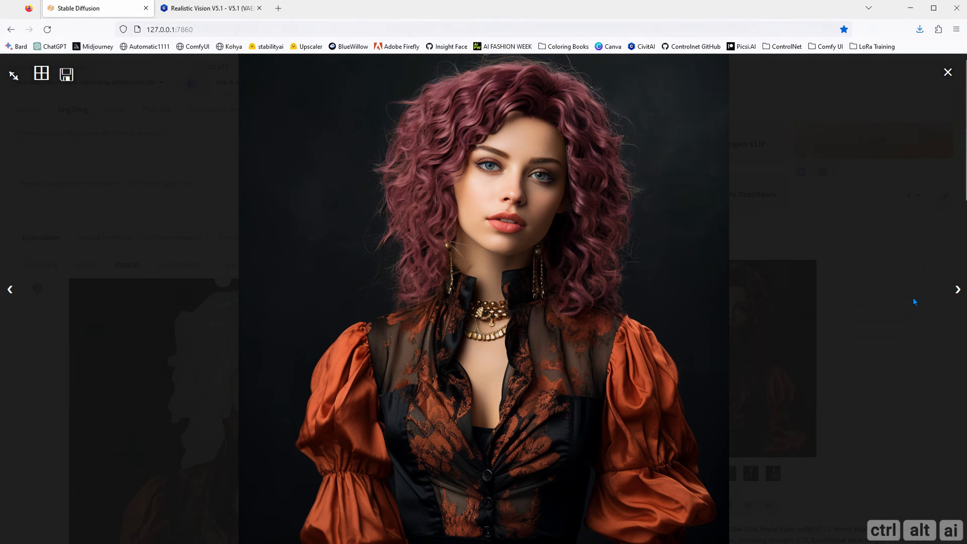
{"action": "left_click", "coordinate": [956, 295]}
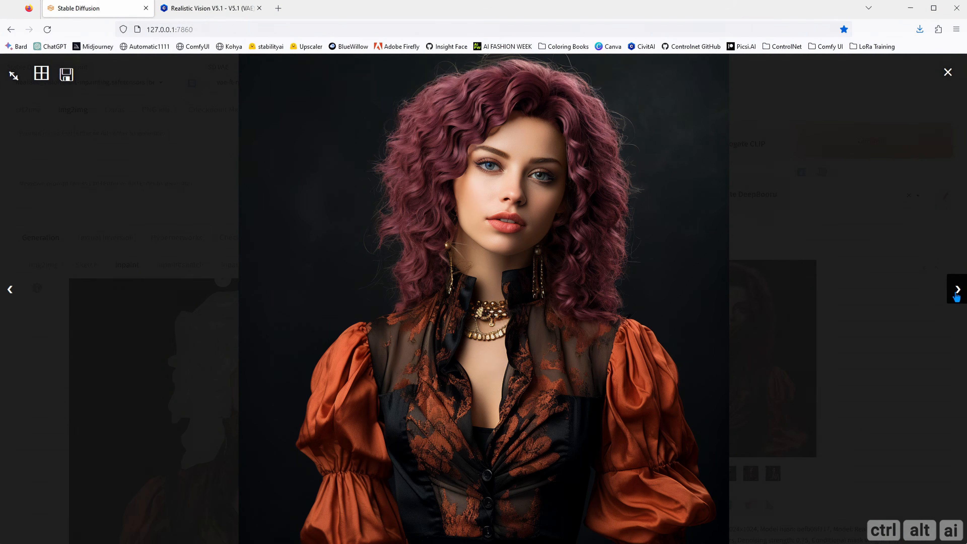
{"action": "left_click", "coordinate": [957, 295]}
{"action": "left_click", "coordinate": [956, 295]}
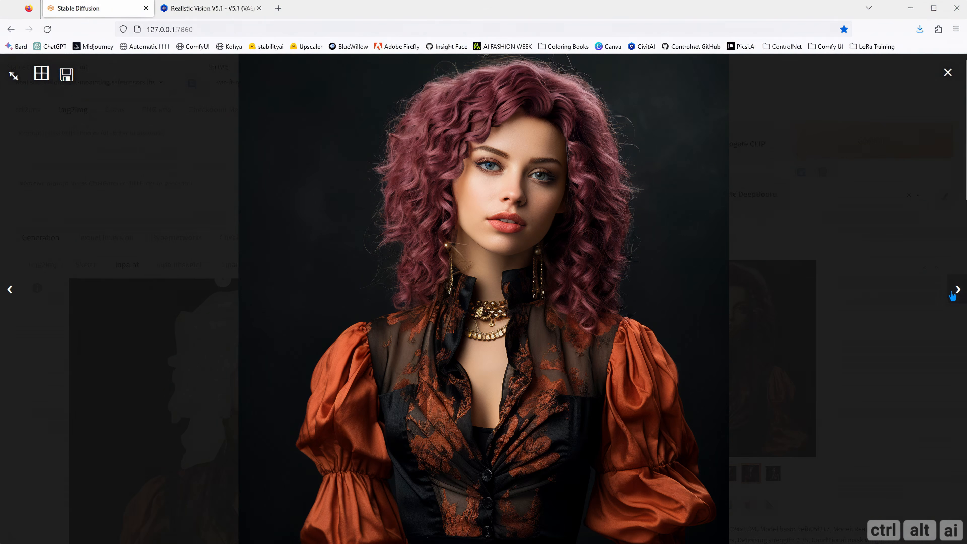
{"action": "left_click", "coordinate": [953, 295]}
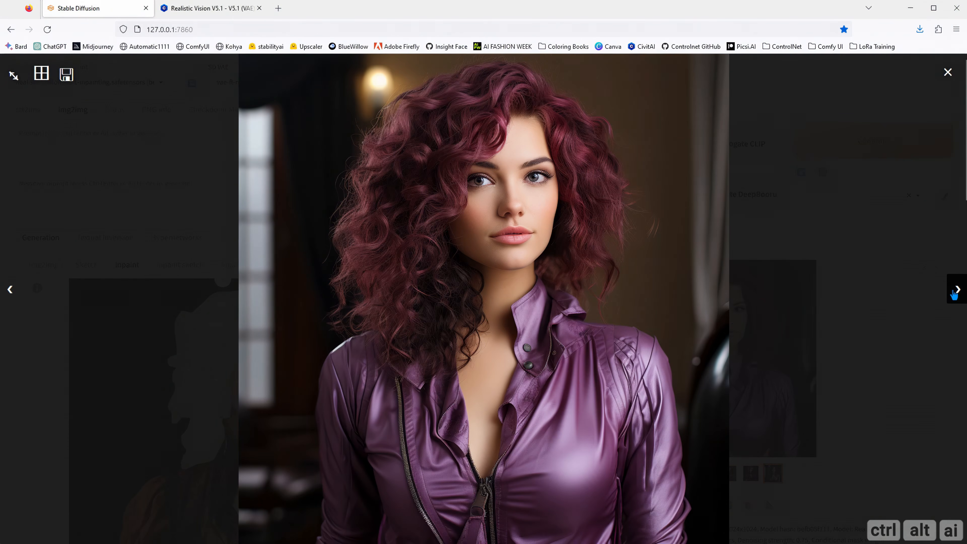
{"action": "left_click", "coordinate": [954, 295]}
{"action": "left_click", "coordinate": [475, 261]}
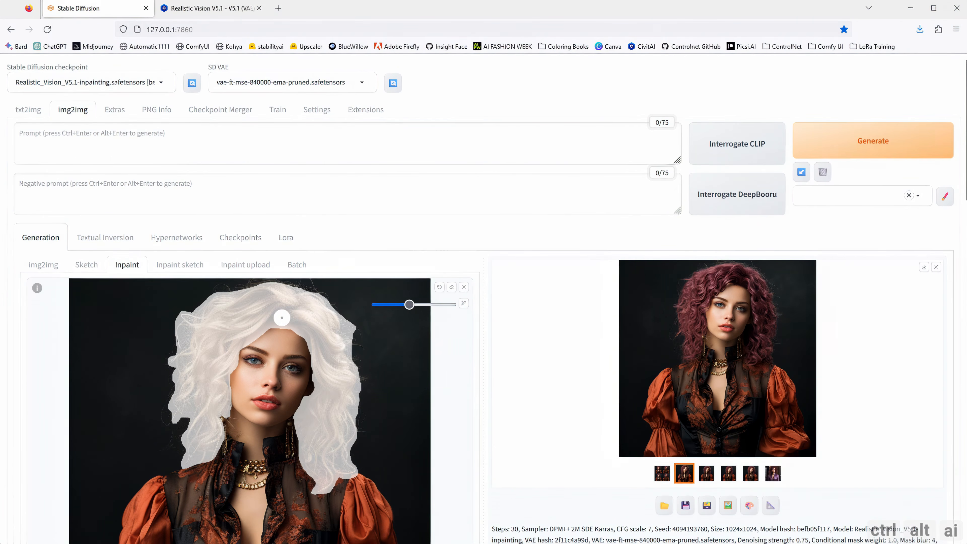
Step: Generate another batch of hair variations, view each one at full size, and return to the result grid
{"action": "left_click", "coordinate": [841, 150]}
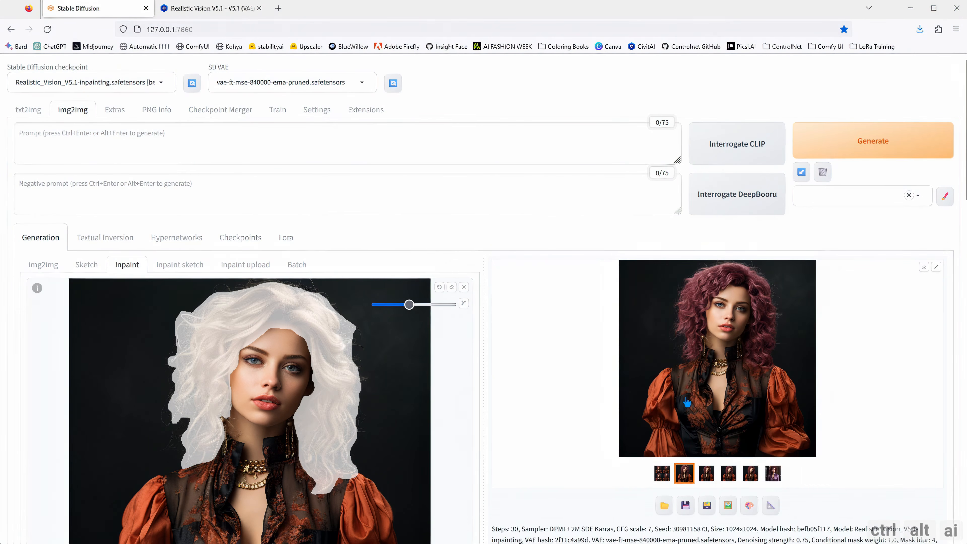
{"action": "left_click", "coordinate": [678, 381]}
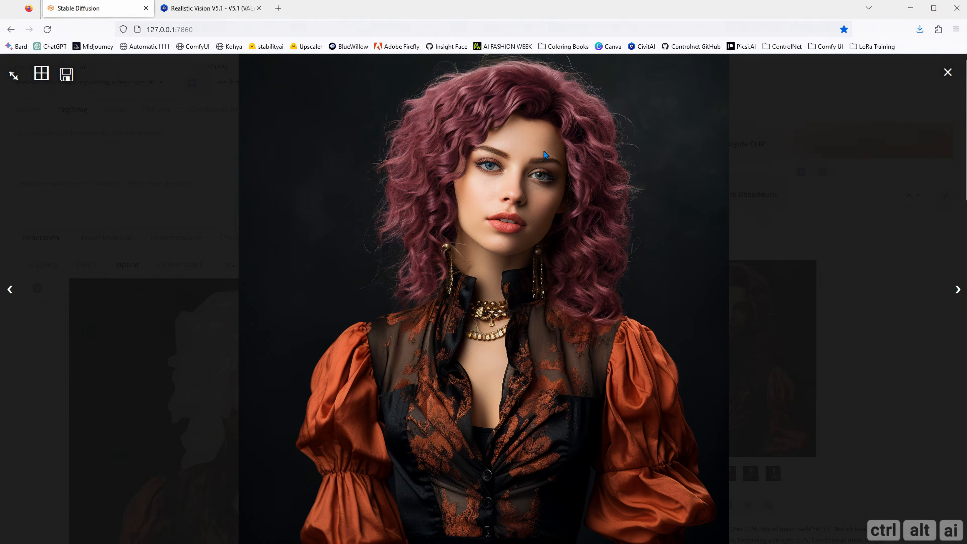
{"action": "left_click", "coordinate": [955, 294]}
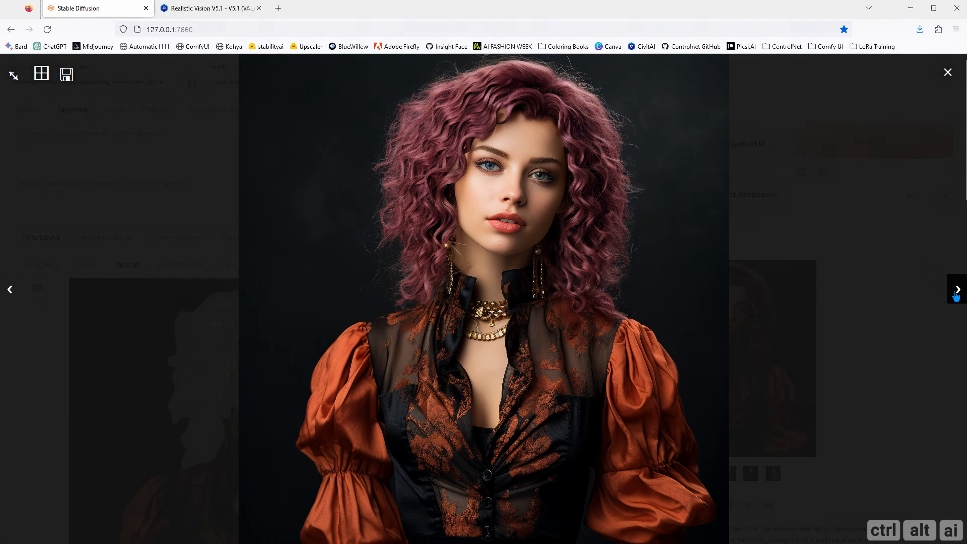
{"action": "left_click", "coordinate": [955, 296]}
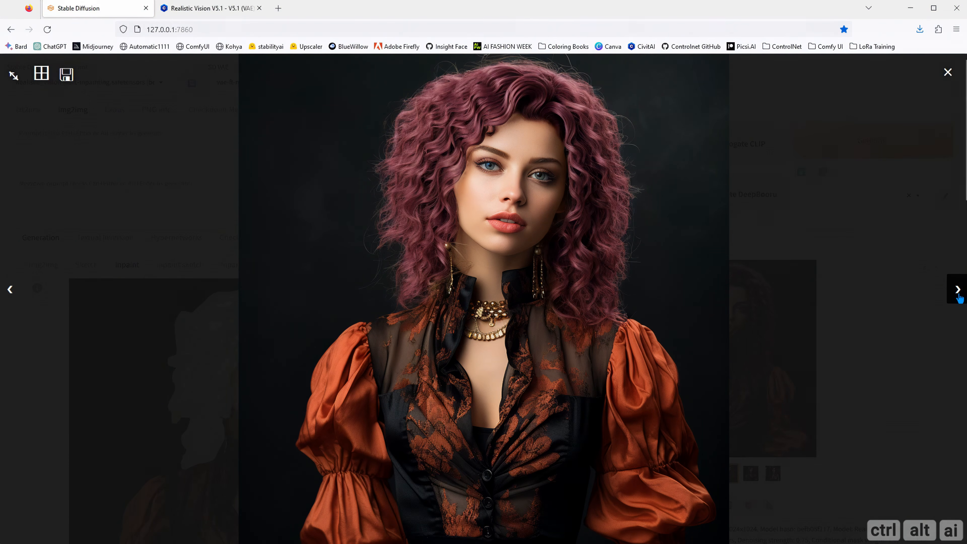
{"action": "left_click", "coordinate": [959, 299]}
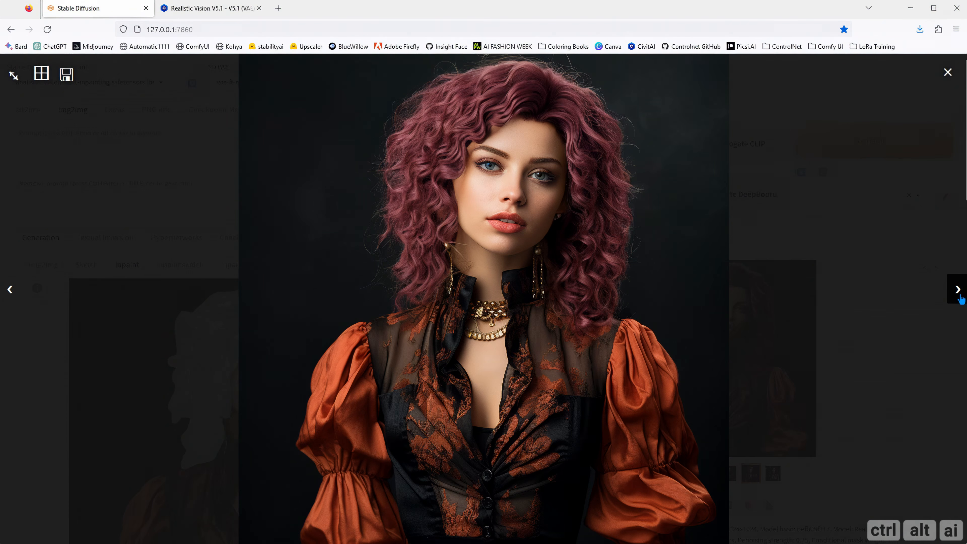
{"action": "left_click", "coordinate": [957, 296]}
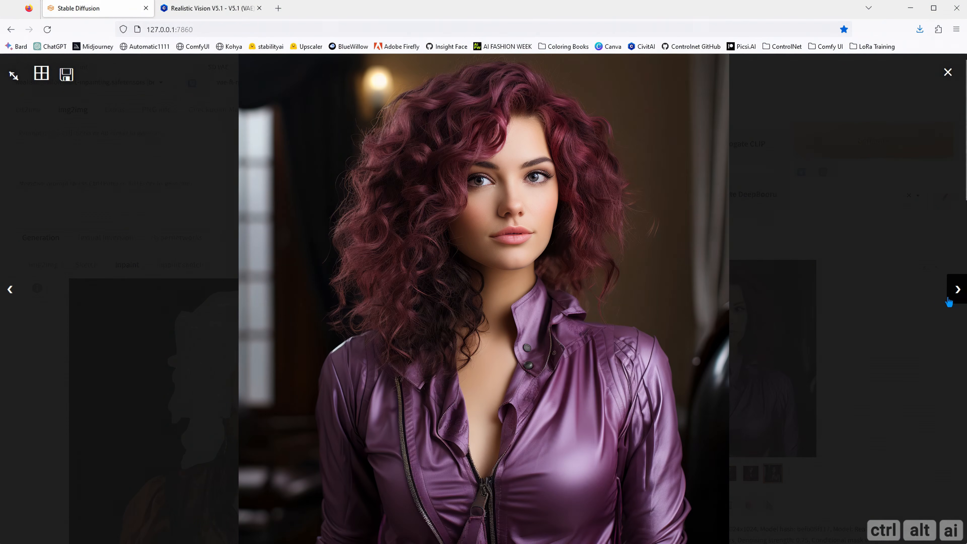
{"action": "left_click", "coordinate": [874, 296]}
{"action": "left_click", "coordinate": [661, 472]}
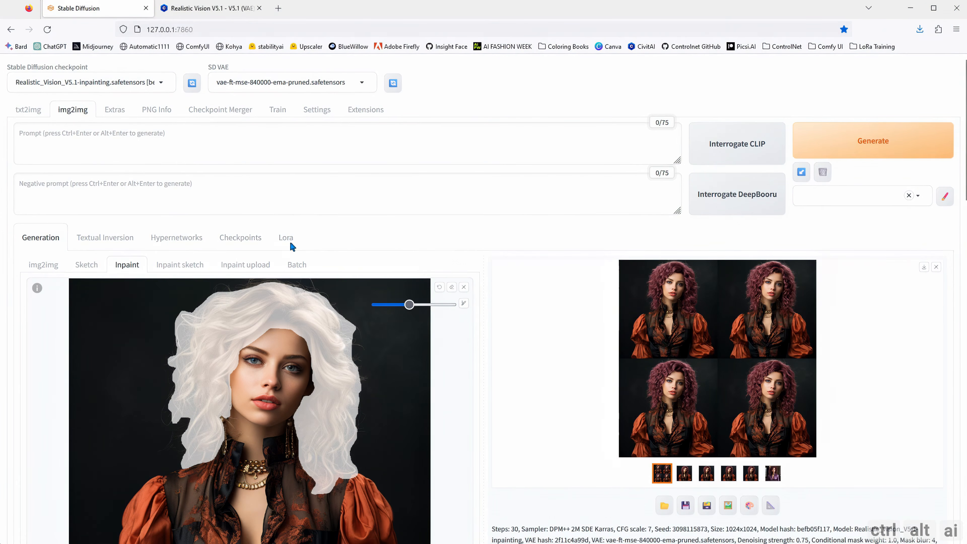
Step: Replace the inpaint image with bf652e2c-65f0-49dc-b4ab-baa8b351e5ec.png, the brown-haired woman in the black blazer
{"action": "scroll", "coordinate": [275, 184], "scroll_direction": "down", "scroll_amount": 3}
{"action": "left_click", "coordinate": [464, 184]}
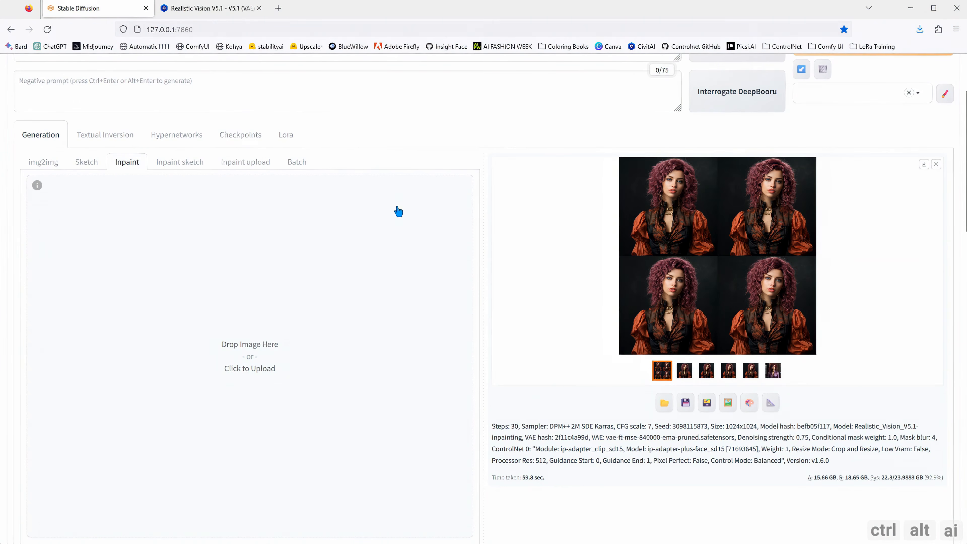
{"action": "left_click", "coordinate": [198, 255]}
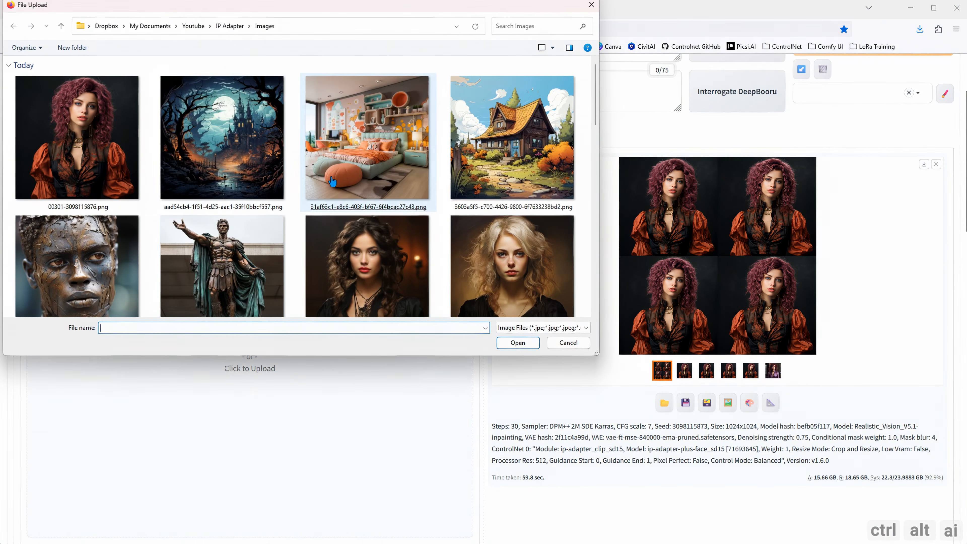
{"action": "scroll", "coordinate": [339, 205], "scroll_direction": "down", "scroll_amount": 1}
{"action": "scroll", "coordinate": [337, 216], "scroll_direction": "down", "scroll_amount": 3}
{"action": "scroll", "coordinate": [343, 218], "scroll_direction": "down", "scroll_amount": 3}
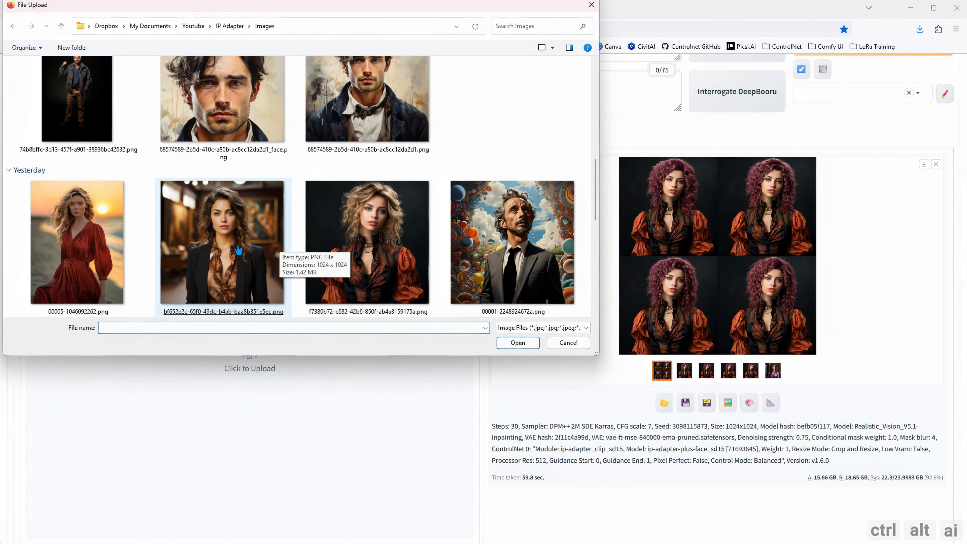
{"action": "double_click", "coordinate": [238, 249]}
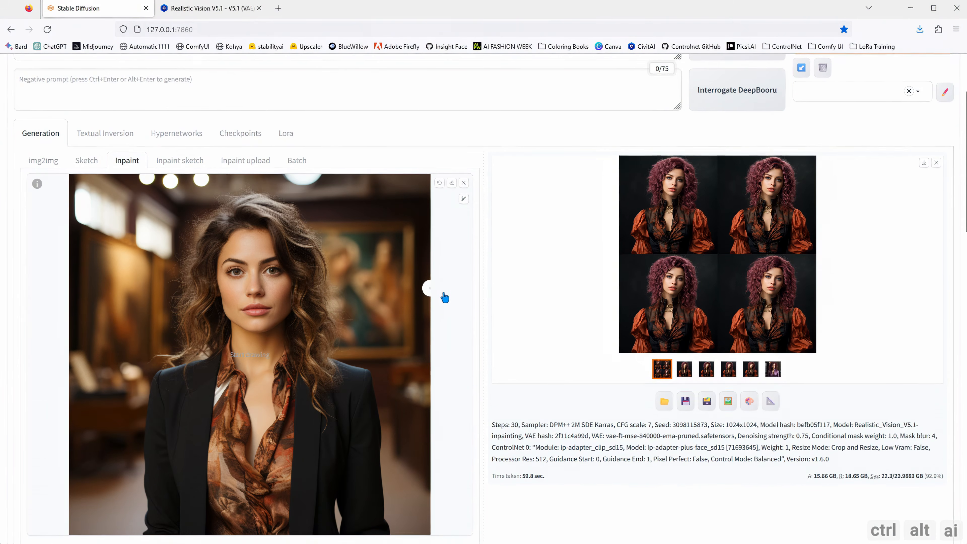
Step: Replace the ControlNet Unit 0 reference image with American Female Age 60.png
{"action": "scroll", "coordinate": [430, 305], "scroll_direction": "down", "scroll_amount": 4}
{"action": "scroll", "coordinate": [279, 317], "scroll_direction": "down", "scroll_amount": 8}
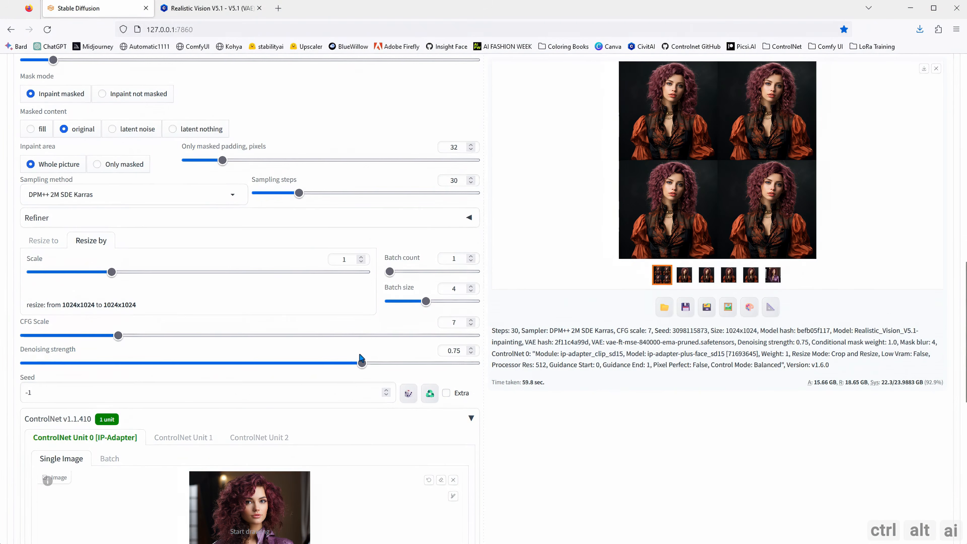
{"action": "scroll", "coordinate": [339, 381], "scroll_direction": "down", "scroll_amount": 3}
{"action": "left_click", "coordinate": [453, 327]}
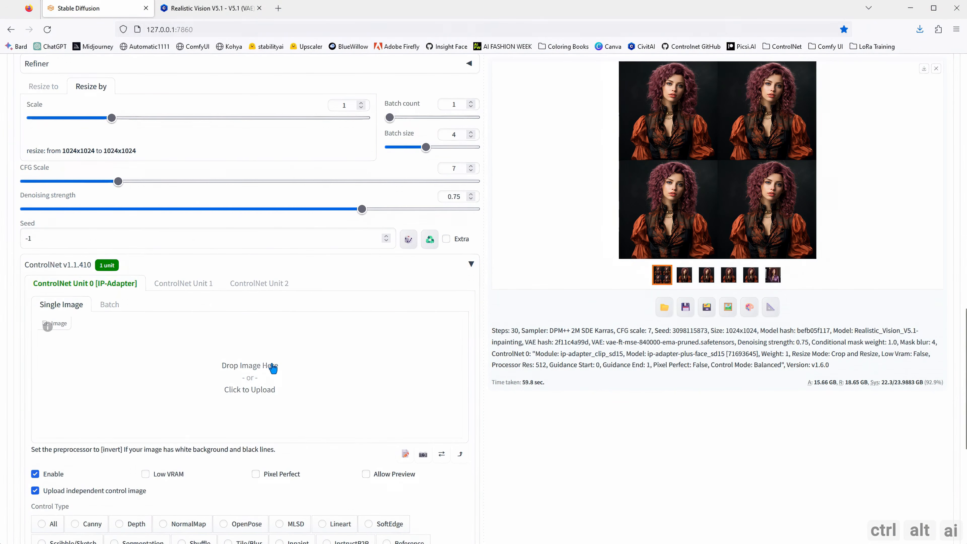
{"action": "left_click", "coordinate": [272, 368]}
{"action": "left_click_drag", "start_coordinate": [598, 105], "coordinate": [593, 299]}
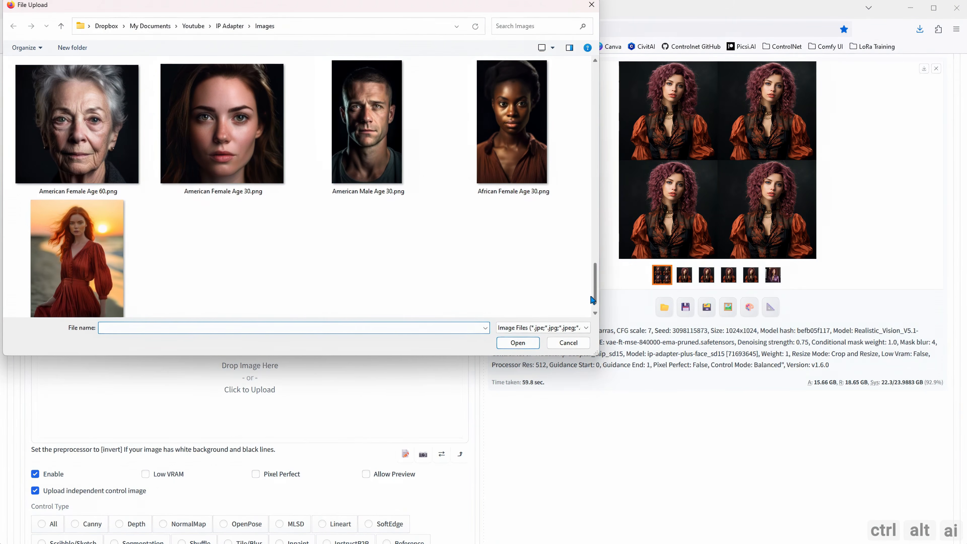
{"action": "double_click", "coordinate": [85, 141]}
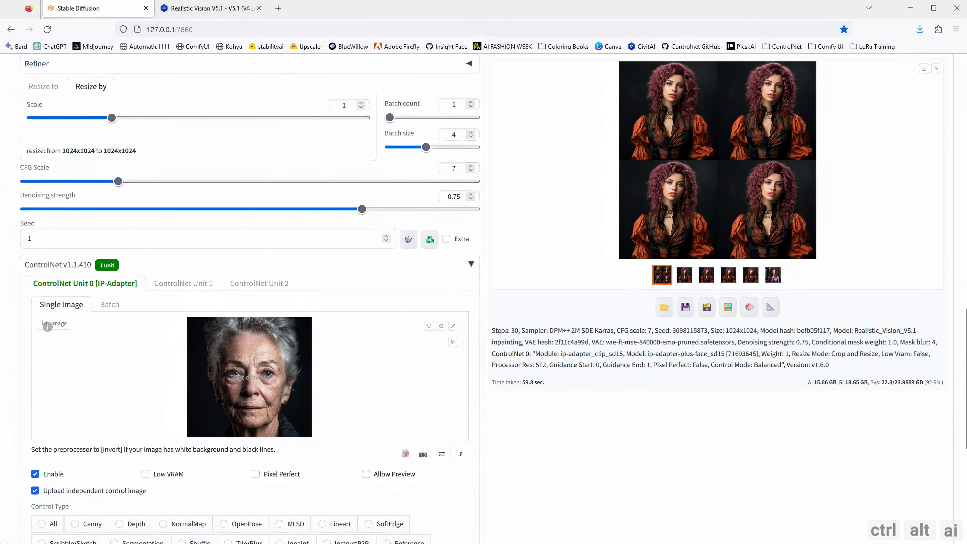
Step: Paint an inpaint mask over the face and neck of the woman in the black blazer
{"action": "scroll", "coordinate": [289, 387], "scroll_direction": "down", "scroll_amount": 5}
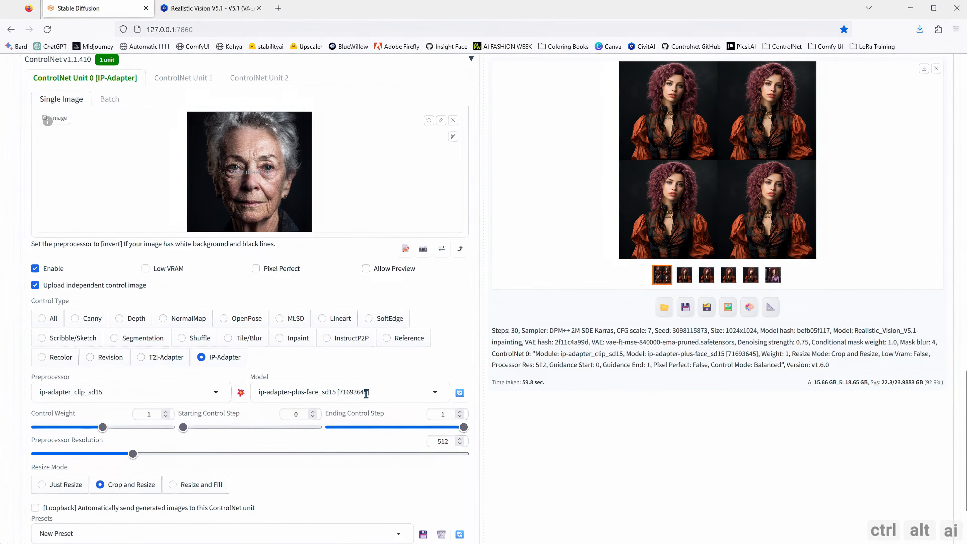
{"action": "scroll", "coordinate": [365, 394], "scroll_direction": "up", "scroll_amount": 9}
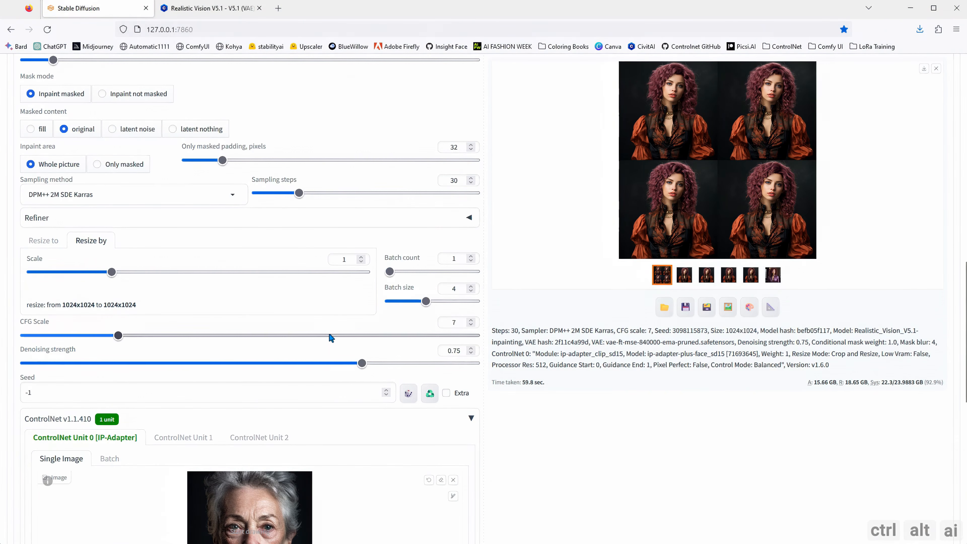
{"action": "scroll", "coordinate": [330, 336], "scroll_direction": "up", "scroll_amount": 12}
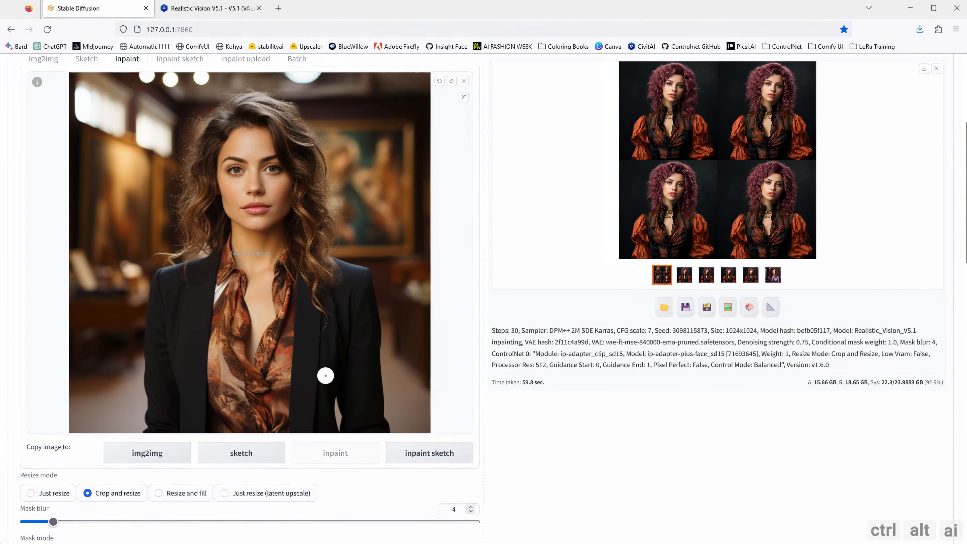
{"action": "scroll", "coordinate": [270, 226], "scroll_direction": "up", "scroll_amount": 1}
{"action": "mouse_move", "coordinate": [255, 188]}
{"action": "left_mouse_down"}
{"action": "mouse_move", "coordinate": [224, 214]}
{"action": "mouse_move", "coordinate": [246, 318]}
{"action": "mouse_move", "coordinate": [269, 309]}
{"action": "mouse_move", "coordinate": [284, 233]}
{"action": "mouse_move", "coordinate": [255, 201]}
{"action": "mouse_move", "coordinate": [270, 259]}
{"action": "left_mouse_up"}
Step: Copy the prompt template from the Civitai page into the prompt without "subject": "RAW photo, 8k uhd, dslr, soft lighting, high quality, film grain, Fujifilm XT3"
{"action": "scroll", "coordinate": [266, 263], "scroll_direction": "up", "scroll_amount": 3}
{"action": "left_click", "coordinate": [216, 14]}
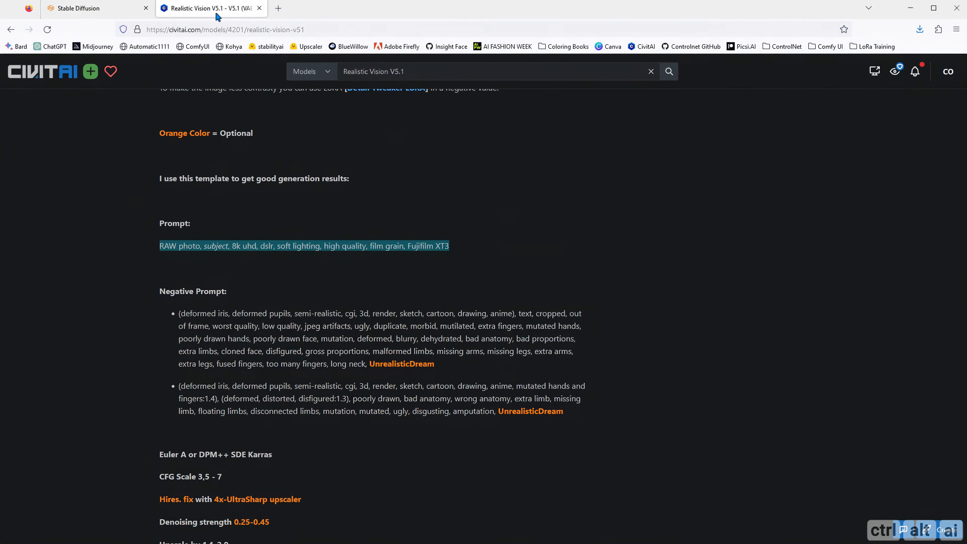
{"action": "right_click", "coordinate": [253, 244]}
{"action": "left_click", "coordinate": [267, 256]}
{"action": "left_click", "coordinate": [115, 8]}
{"action": "left_click", "coordinate": [129, 151]}
{"action": "key", "text": "ctrl+v"}
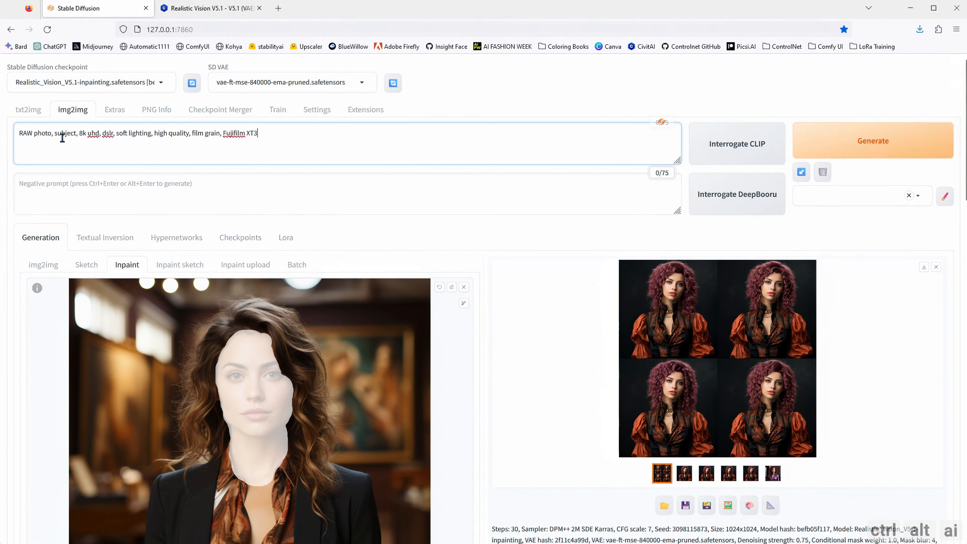
{"action": "double_click", "coordinate": [62, 136]}
{"action": "key", "text": "Delete"}
{"action": "key", "text": "Delete"}
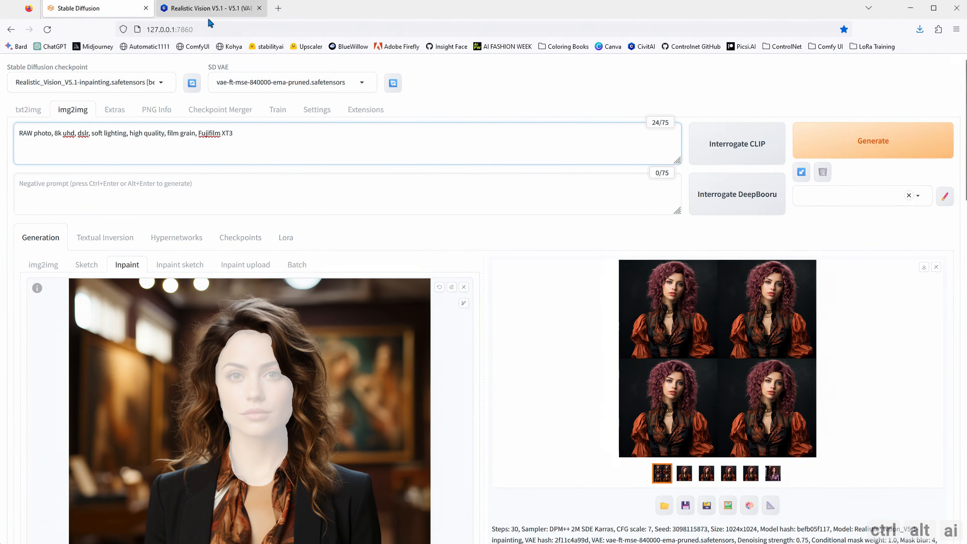
Step: Copy the first negative prompt template from the Civitai page, ending at "long neck" without the trailing comma, into the negative prompt
{"action": "left_click", "coordinate": [208, 9]}
{"action": "scroll", "coordinate": [314, 258], "scroll_direction": "up", "scroll_amount": 15}
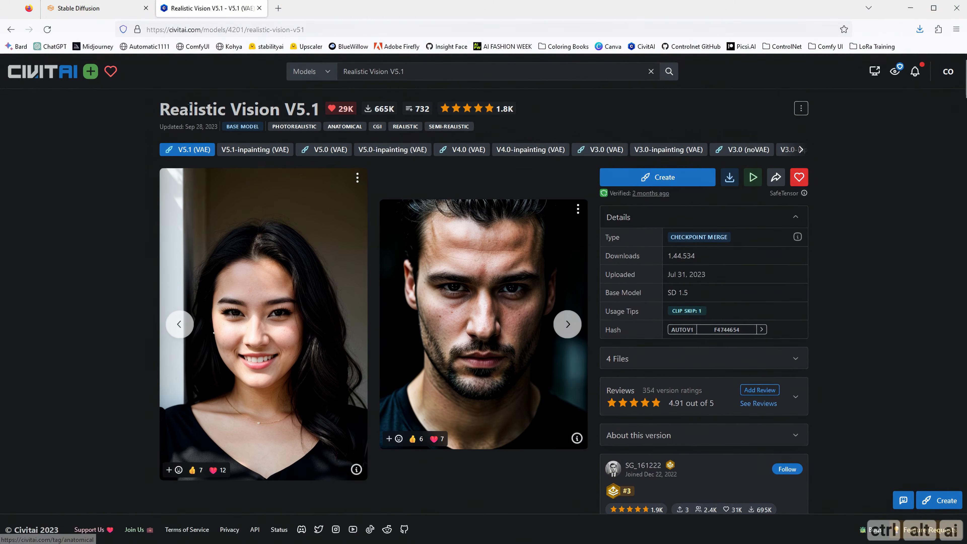
{"action": "scroll", "coordinate": [283, 197], "scroll_direction": "down", "scroll_amount": 15}
{"action": "scroll", "coordinate": [278, 300], "scroll_direction": "down", "scroll_amount": 1}
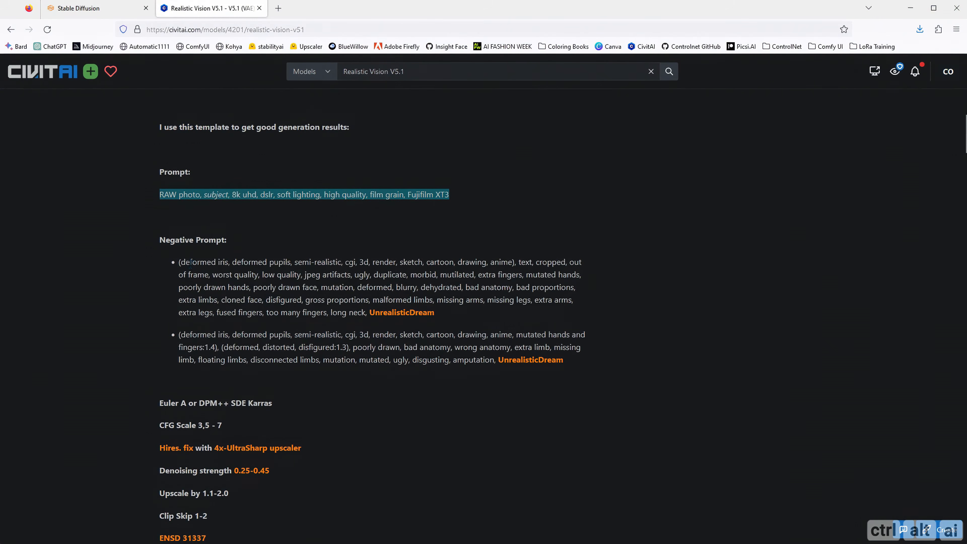
{"action": "mouse_move", "coordinate": [179, 263]}
{"action": "left_mouse_down"}
{"action": "mouse_move", "coordinate": [216, 287]}
{"action": "mouse_move", "coordinate": [366, 313]}
{"action": "mouse_move", "coordinate": [275, 299]}
{"action": "mouse_move", "coordinate": [180, 266]}
{"action": "left_mouse_up"}
{"action": "left_click", "coordinate": [365, 313]}
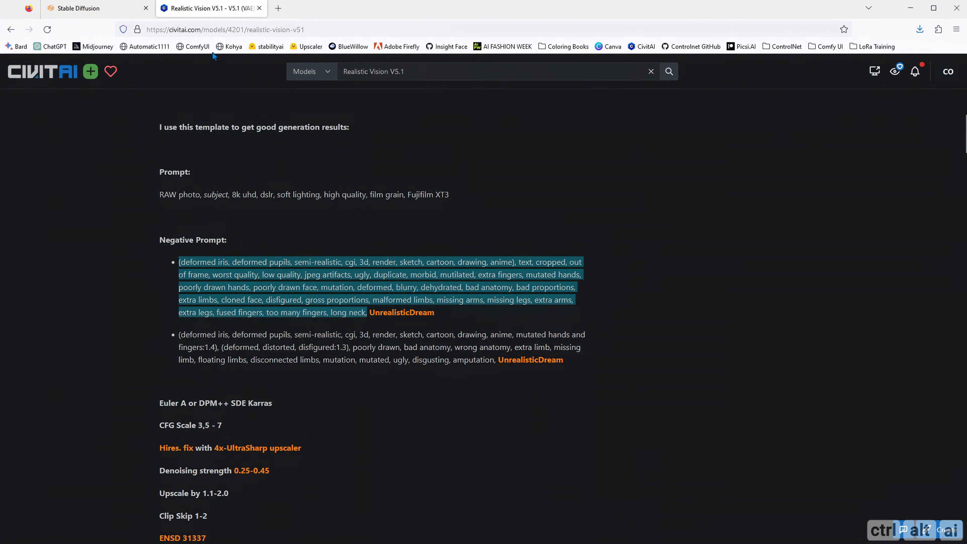
{"action": "left_click", "coordinate": [95, 9]}
{"action": "left_click", "coordinate": [131, 194]}
{"action": "key", "text": "ctrl+v"}
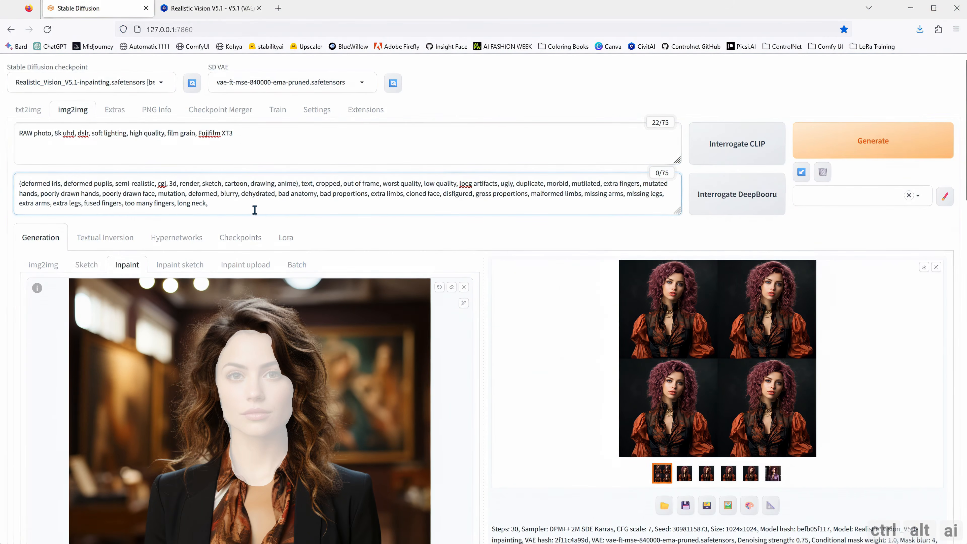
{"action": "key", "text": "BackSpace"}
Step: Check the inpaint settings and generate a batch of face variations for the woman in the black blazer
{"action": "scroll", "coordinate": [514, 262], "scroll_direction": "down", "scroll_amount": 5}
{"action": "scroll", "coordinate": [515, 315], "scroll_direction": "down", "scroll_amount": 10}
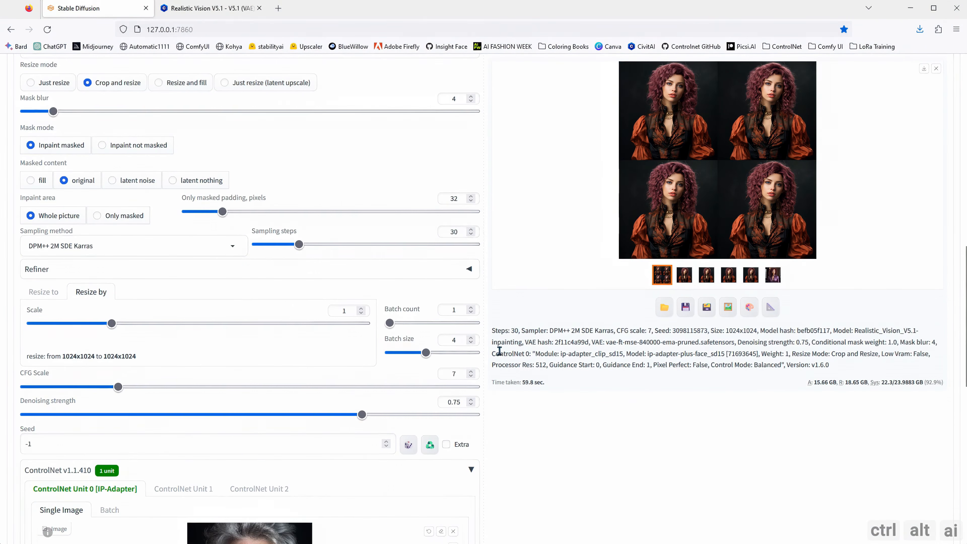
{"action": "scroll", "coordinate": [496, 338], "scroll_direction": "up", "scroll_amount": 15}
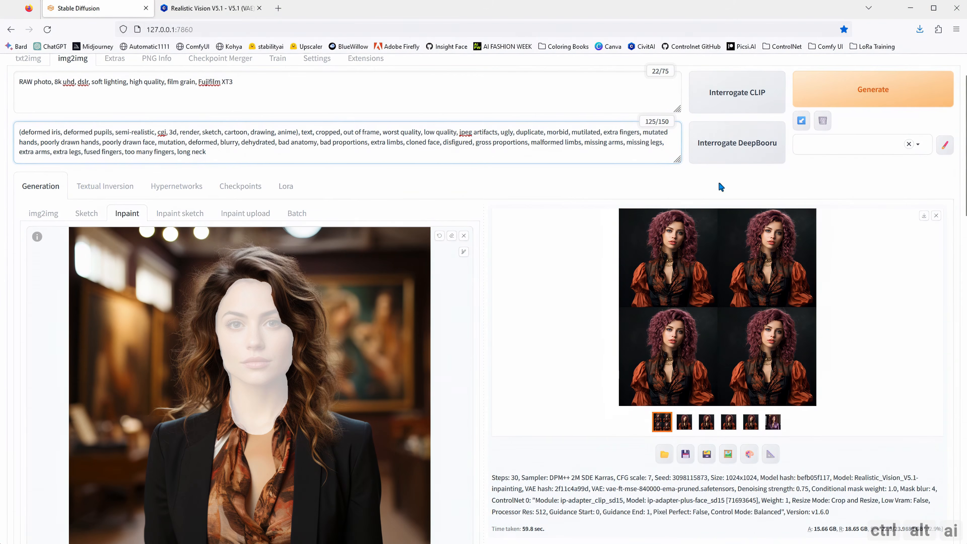
{"action": "left_click", "coordinate": [838, 93]}
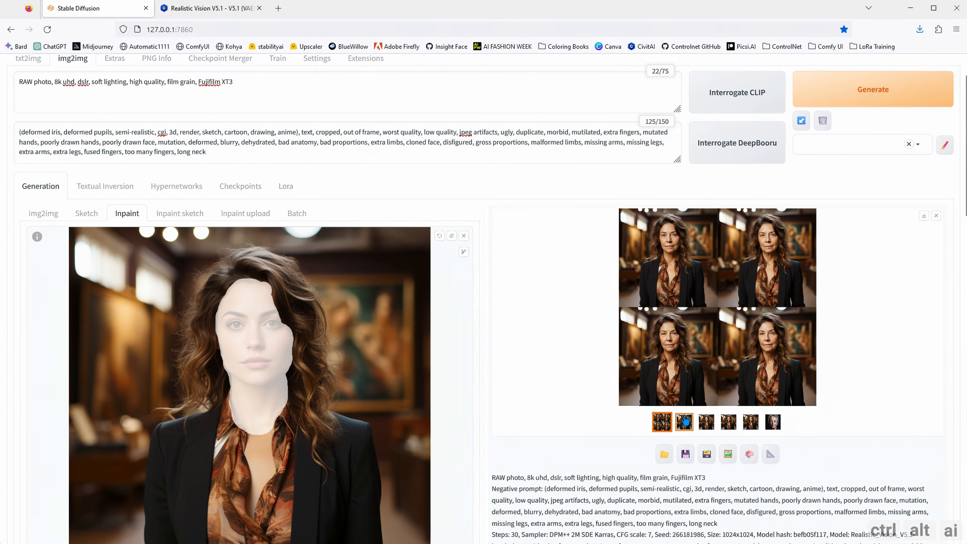
Step: View the generated face variations one by one at full size and compare them with the older woman's reference portrait
{"action": "left_click", "coordinate": [680, 337]}
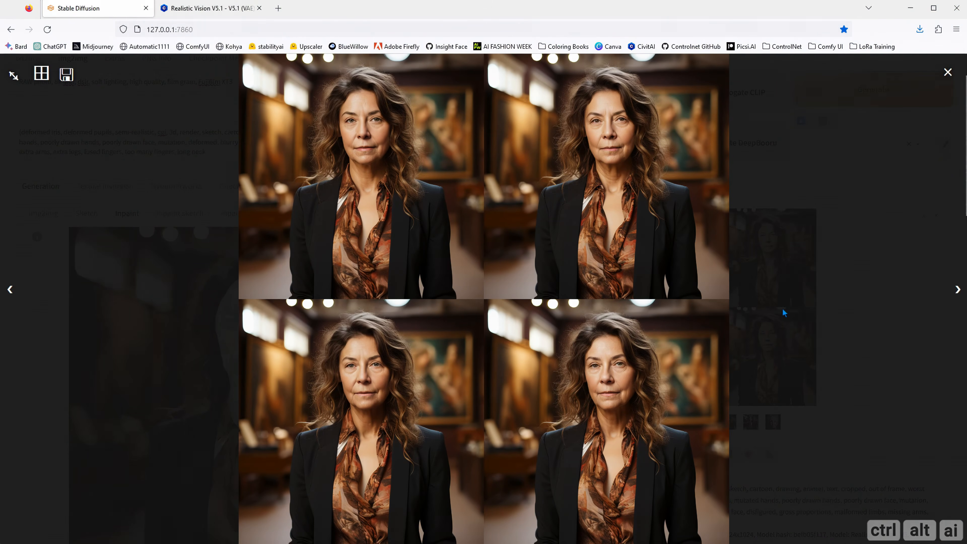
{"action": "left_click", "coordinate": [951, 297]}
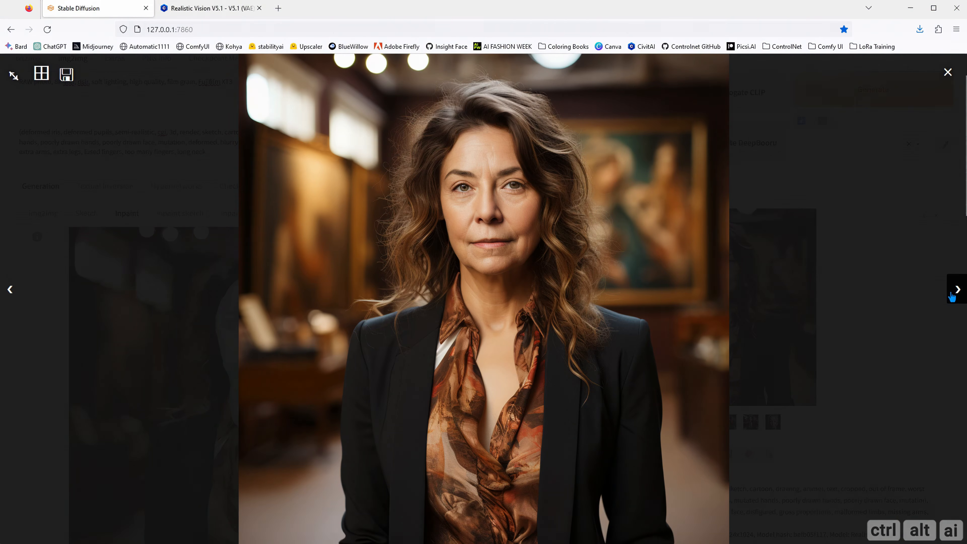
{"action": "left_click", "coordinate": [951, 297]}
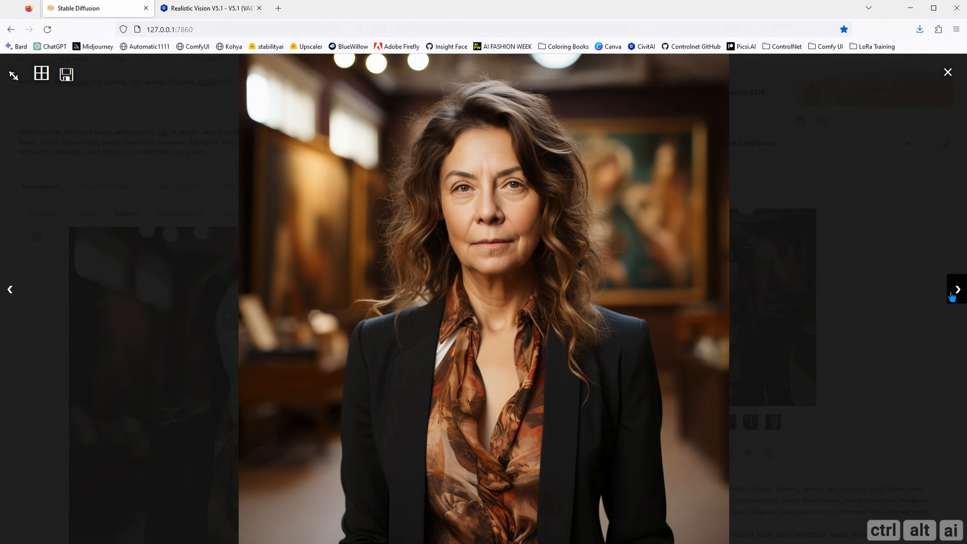
{"action": "left_click", "coordinate": [951, 297]}
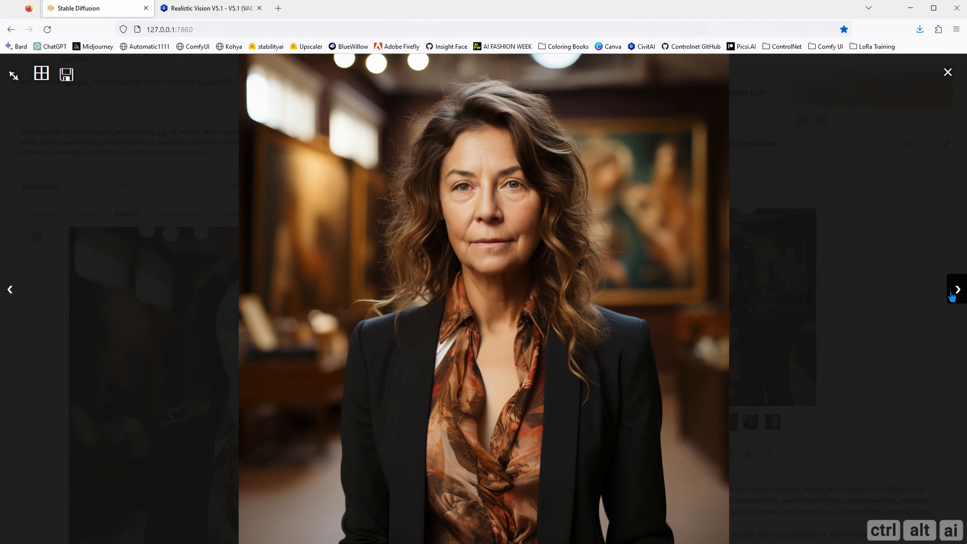
{"action": "left_click", "coordinate": [951, 297]}
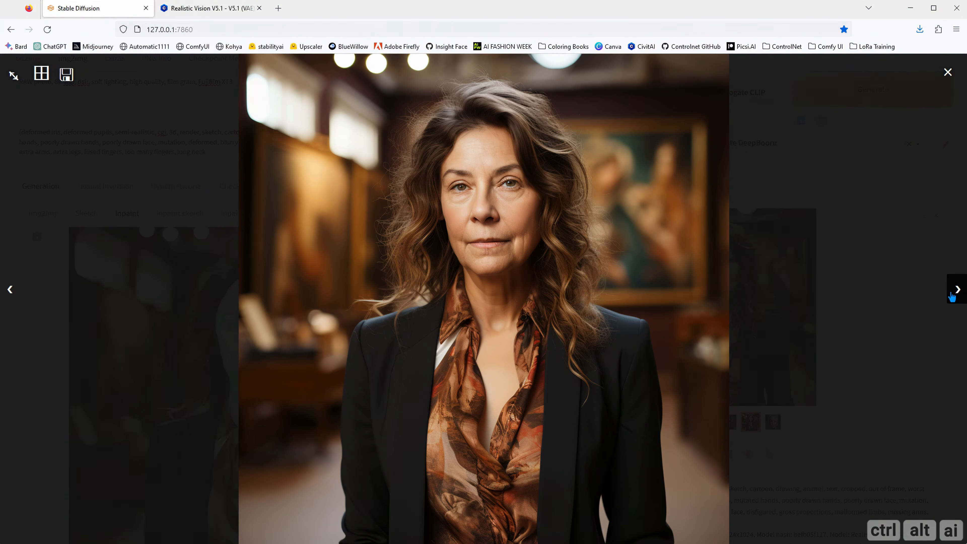
{"action": "left_click", "coordinate": [951, 297]}
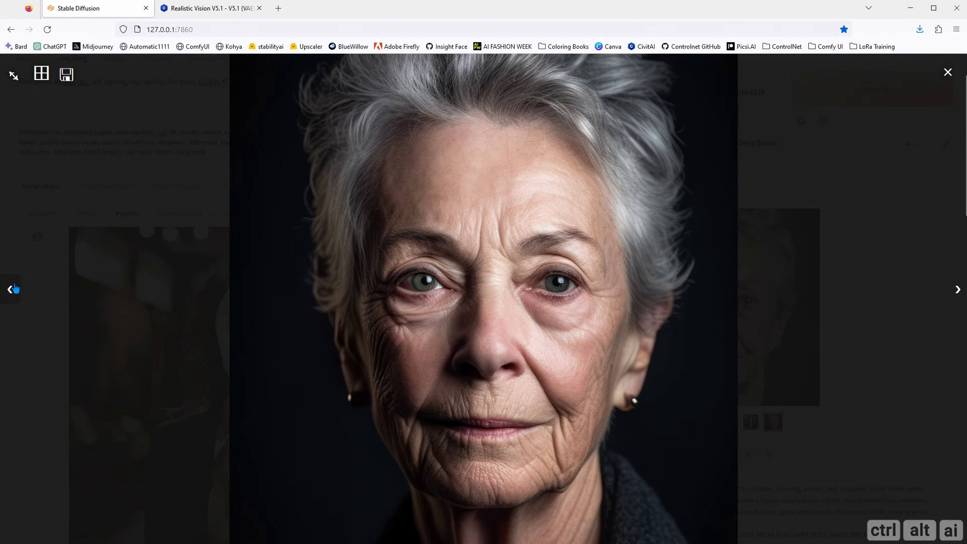
{"action": "left_click", "coordinate": [9, 293]}
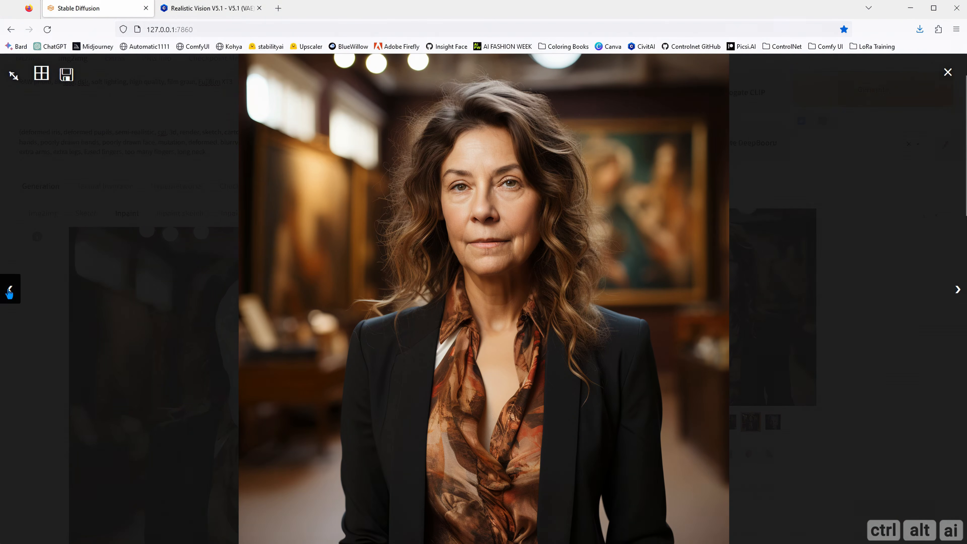
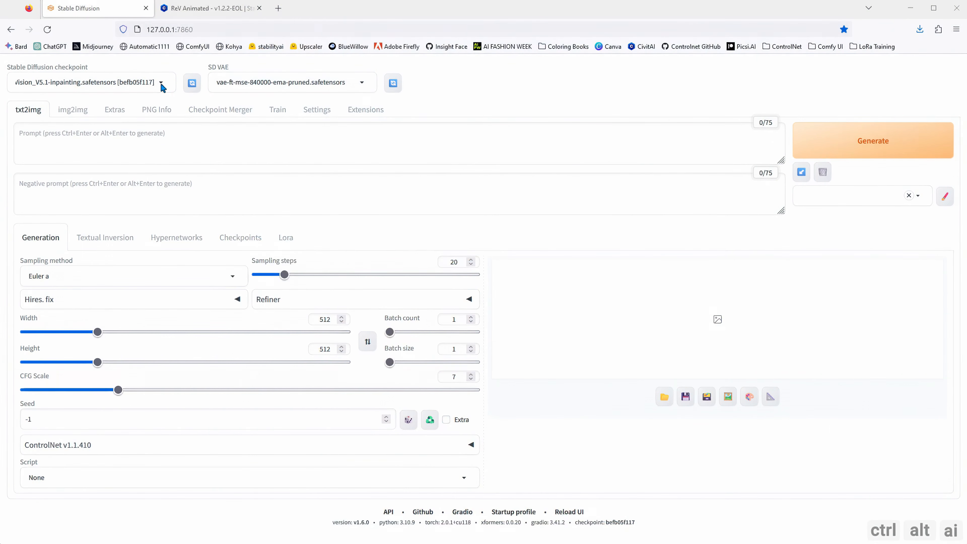
Step: Set the Stable Diffusion checkpoint to revAnimated_v122EOL.safetensors and the SD VAE to kl-f8-anime.ckpt
{"action": "left_click", "coordinate": [163, 88]}
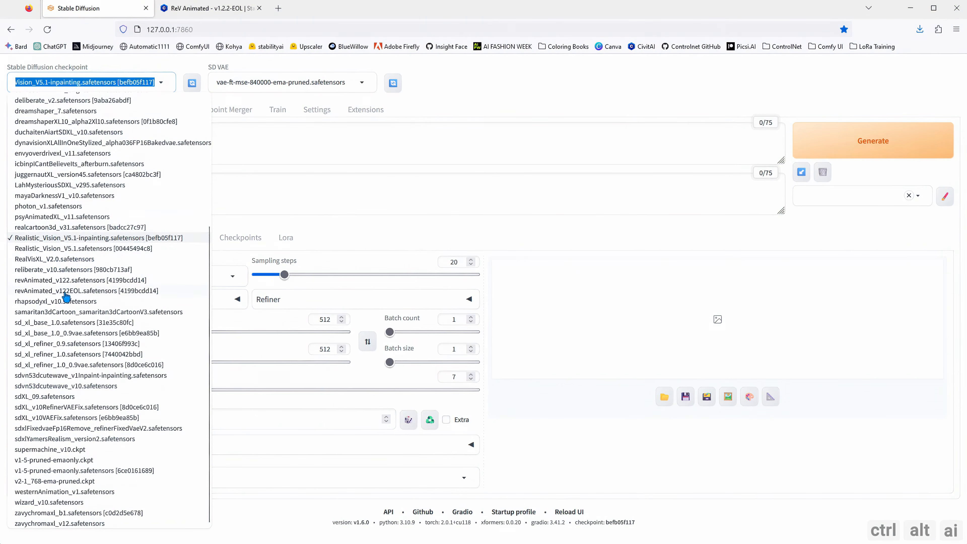
{"action": "left_click", "coordinate": [82, 292]}
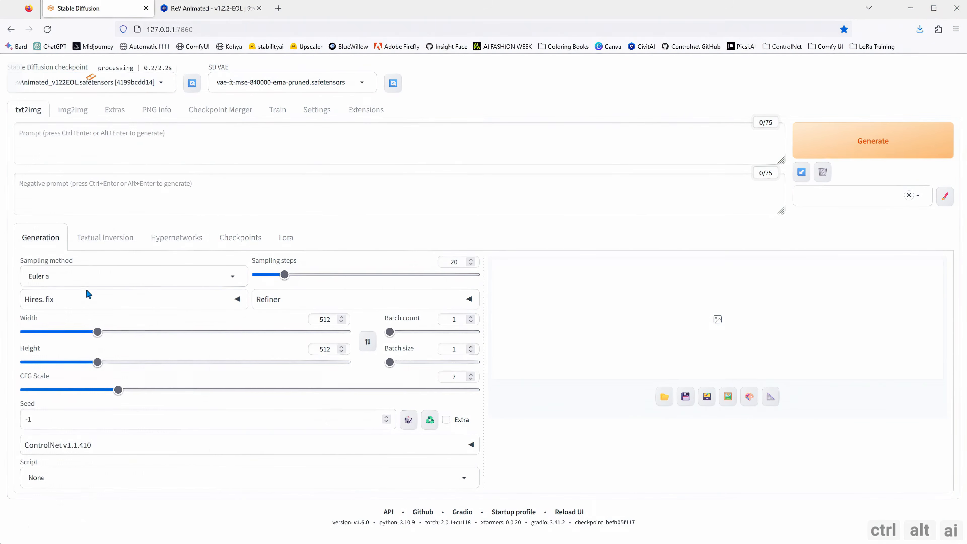
{"action": "left_click", "coordinate": [357, 87]}
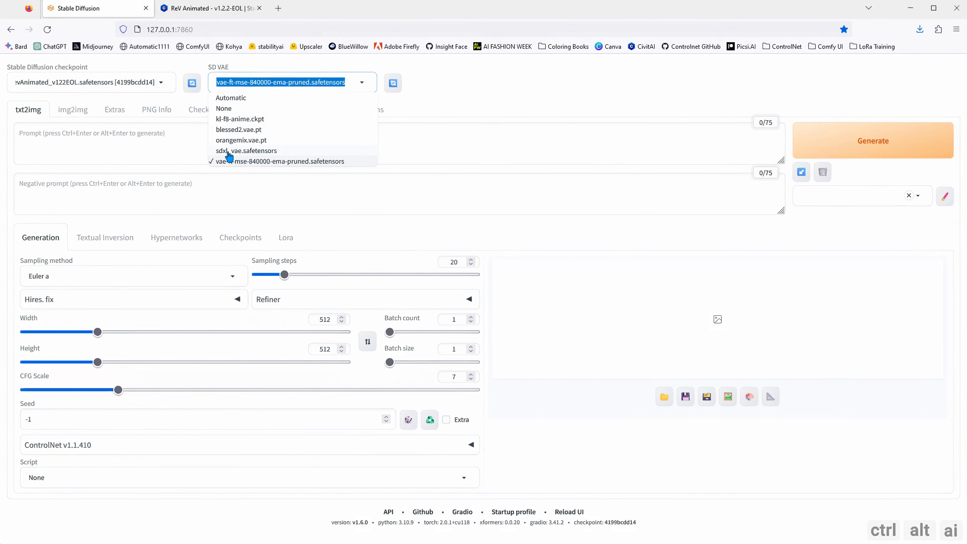
{"action": "left_click", "coordinate": [235, 119]}
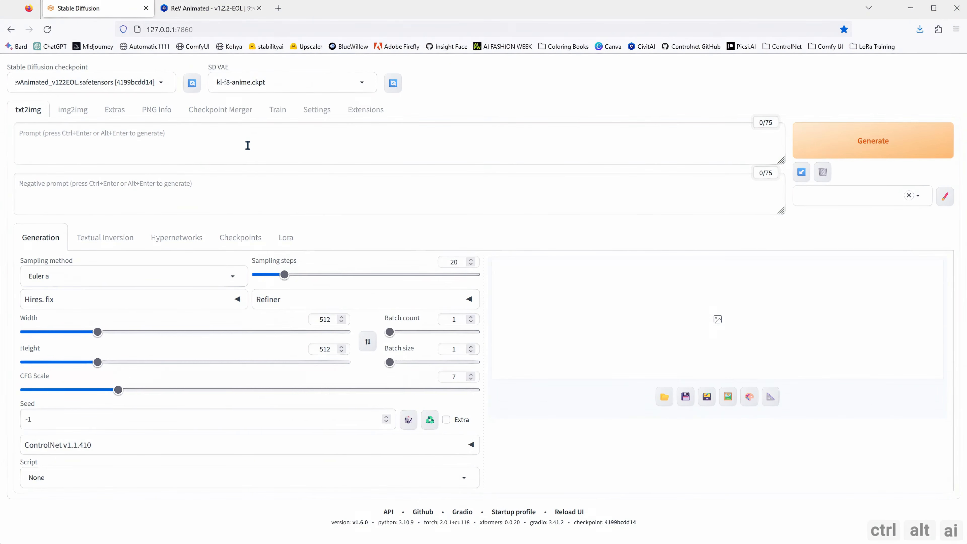
{"action": "left_click", "coordinate": [73, 110]}
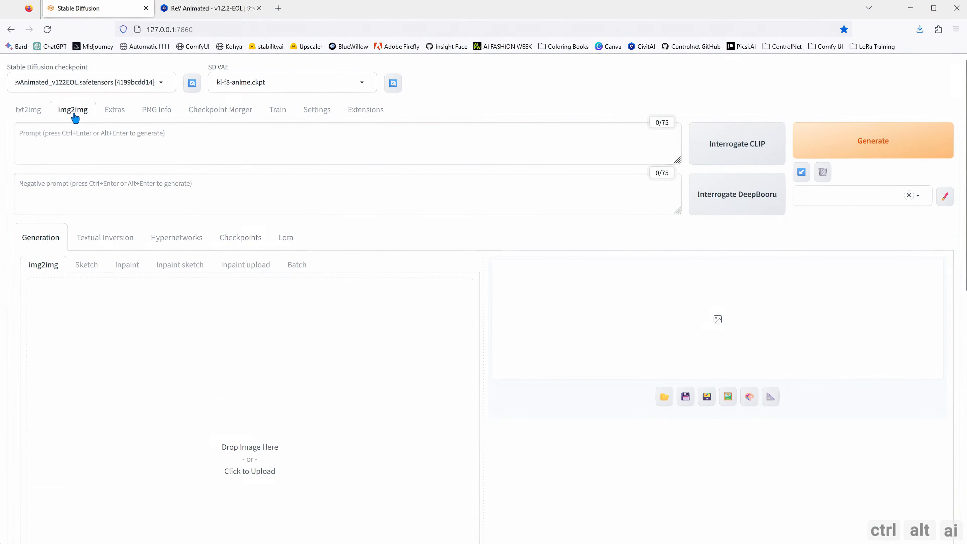
{"action": "scroll", "coordinate": [240, 247], "scroll_direction": "down", "scroll_amount": 5}
{"action": "left_click", "coordinate": [243, 249]}
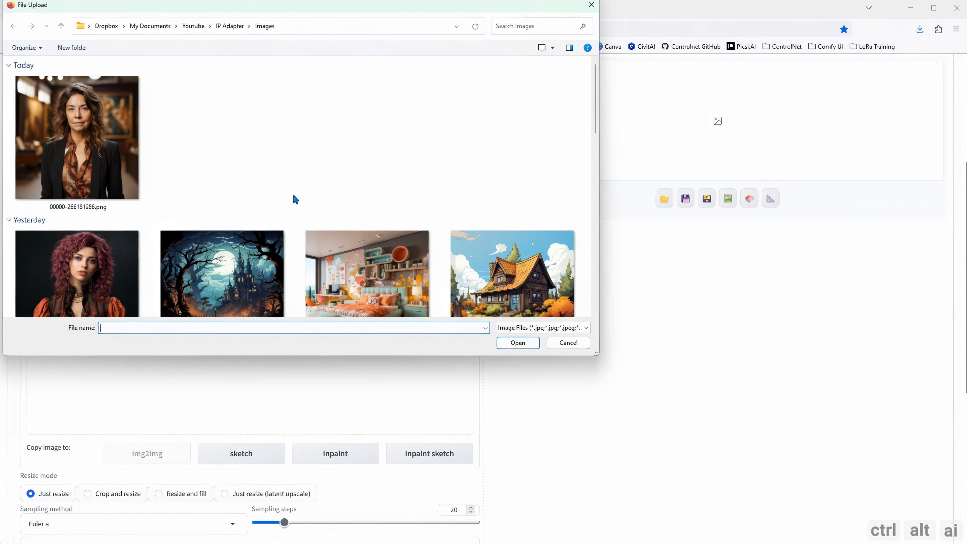
{"action": "scroll", "coordinate": [284, 152], "scroll_direction": "down", "scroll_amount": 1}
{"action": "left_click", "coordinate": [533, 244]}
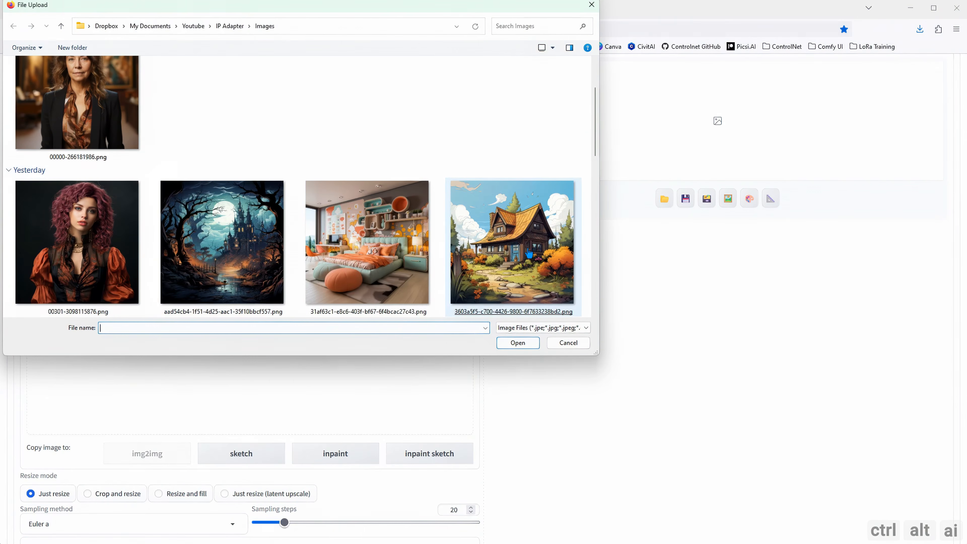
{"action": "double_click", "coordinate": [529, 252]}
Step: Set the img2img sampling method to DPM++ 2M SDE Karras
{"action": "scroll", "coordinate": [291, 261], "scroll_direction": "down", "scroll_amount": 4}
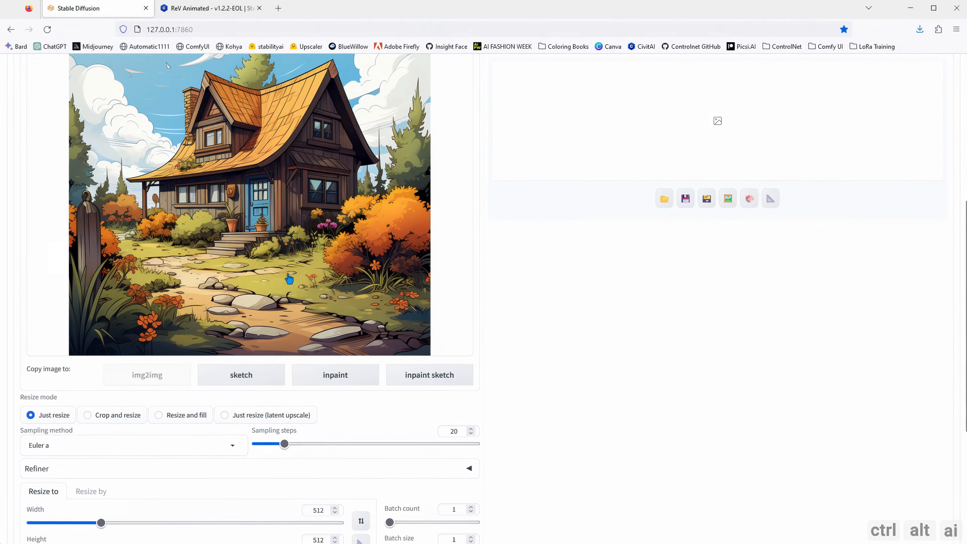
{"action": "scroll", "coordinate": [281, 271], "scroll_direction": "down", "scroll_amount": 4}
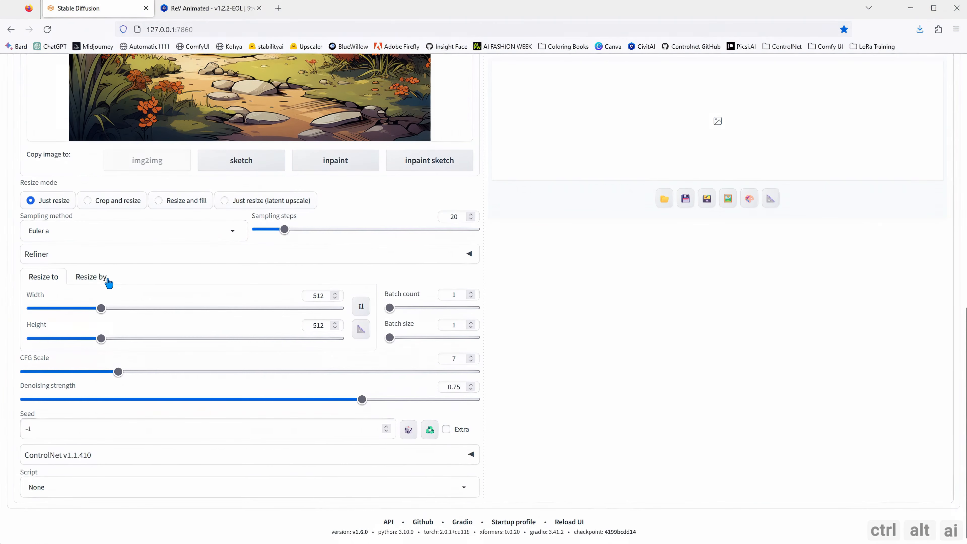
{"action": "left_click", "coordinate": [233, 232]}
{"action": "left_click", "coordinate": [75, 279]}
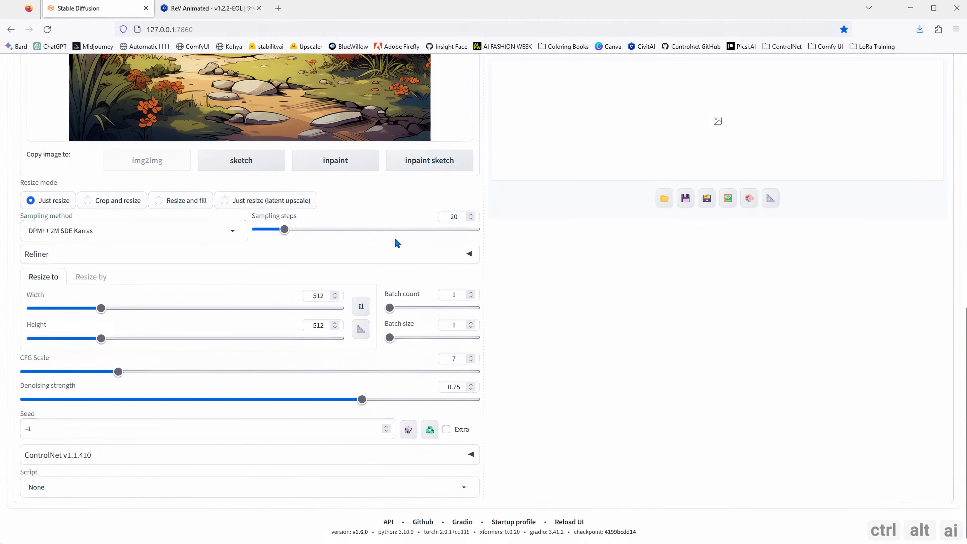
Step: Set the sampling steps to 50 and size the output by scale factor with Resize by
{"action": "left_click_drag", "start_coordinate": [457, 217], "coordinate": [409, 216]}
{"action": "type", "text": "50"}
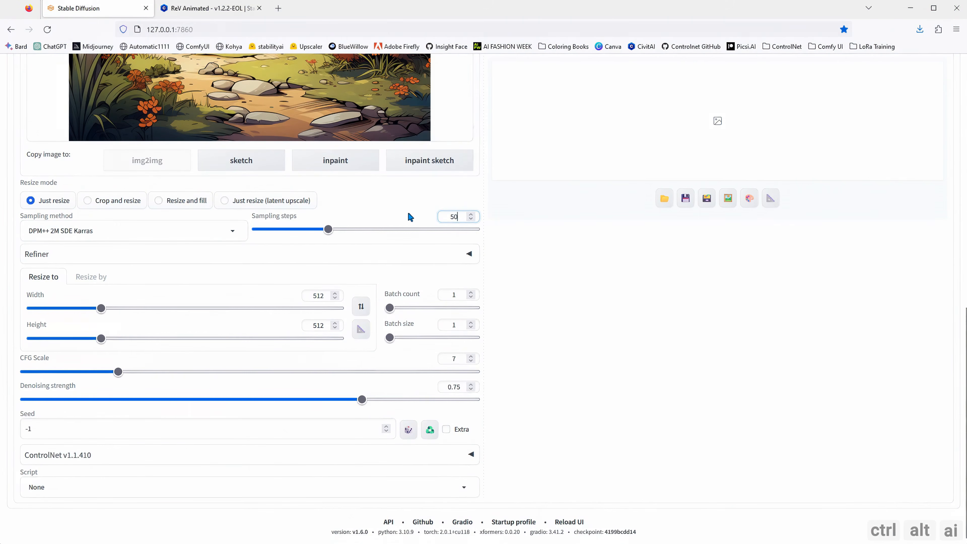
{"action": "left_click", "coordinate": [100, 282]}
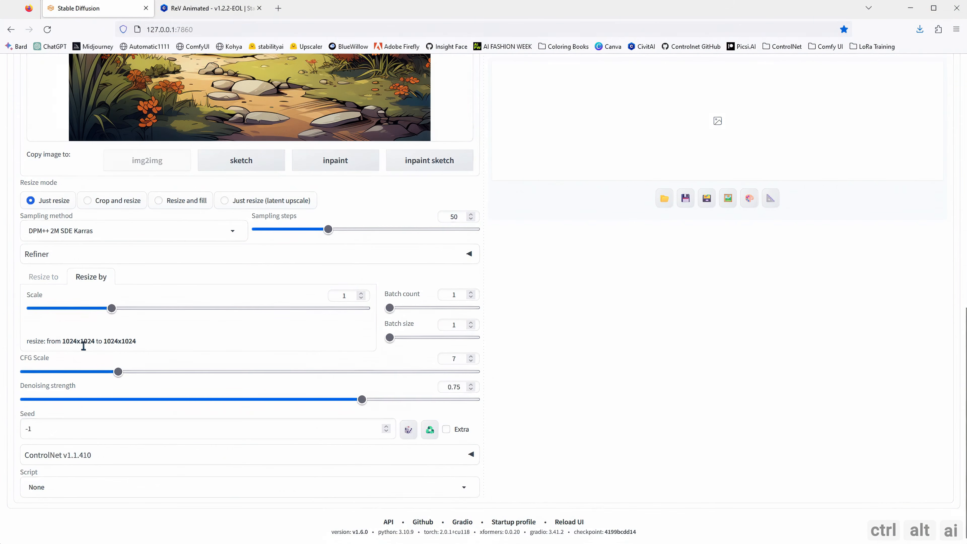
Step: Set the batch size to 4
{"action": "left_click", "coordinate": [470, 323]}
{"action": "left_click", "coordinate": [471, 323]}
{"action": "left_click", "coordinate": [471, 323]}
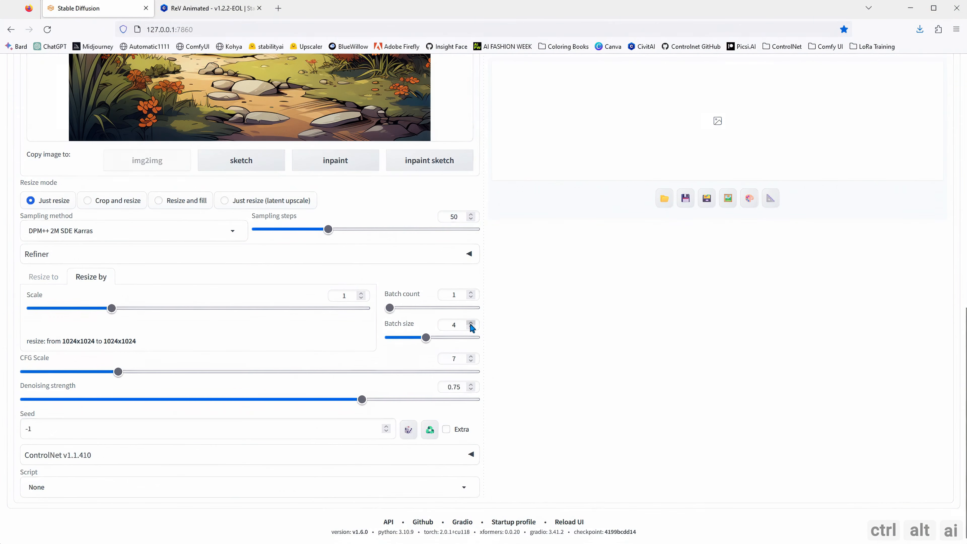
Step: Enable ControlNet Unit 0 with Pixel Perfect and the IP-Adapter control type, using the ip-adapter_sd15_plus [32cd8f7f] model
{"action": "left_click", "coordinate": [471, 454]}
{"action": "scroll", "coordinate": [490, 445], "scroll_direction": "down", "scroll_amount": 6}
{"action": "left_click", "coordinate": [56, 242]}
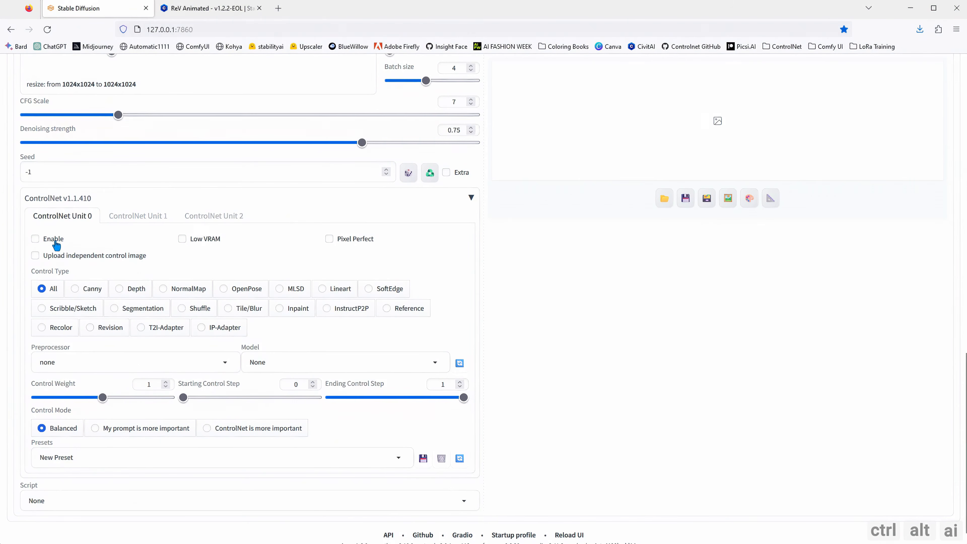
{"action": "left_click", "coordinate": [335, 244]}
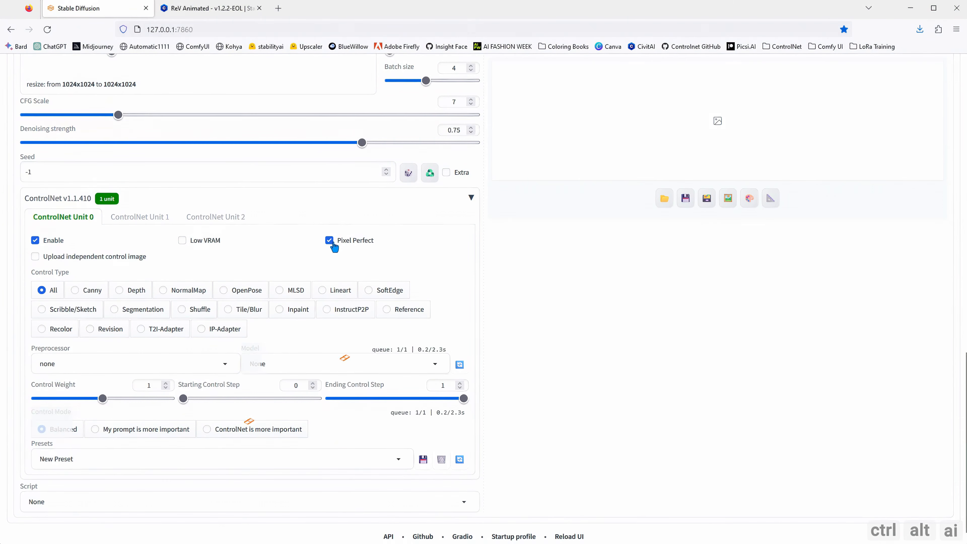
{"action": "left_click", "coordinate": [206, 335]}
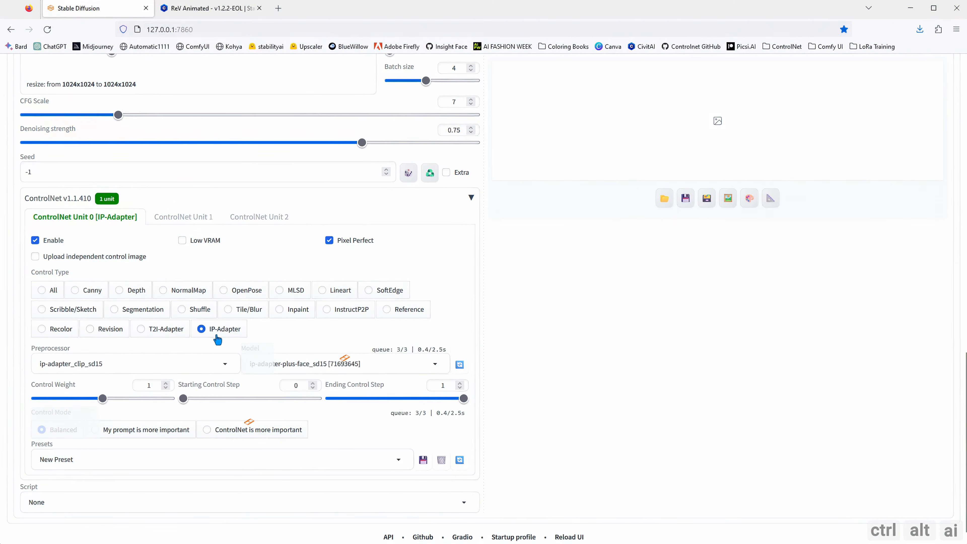
{"action": "left_click", "coordinate": [433, 384]}
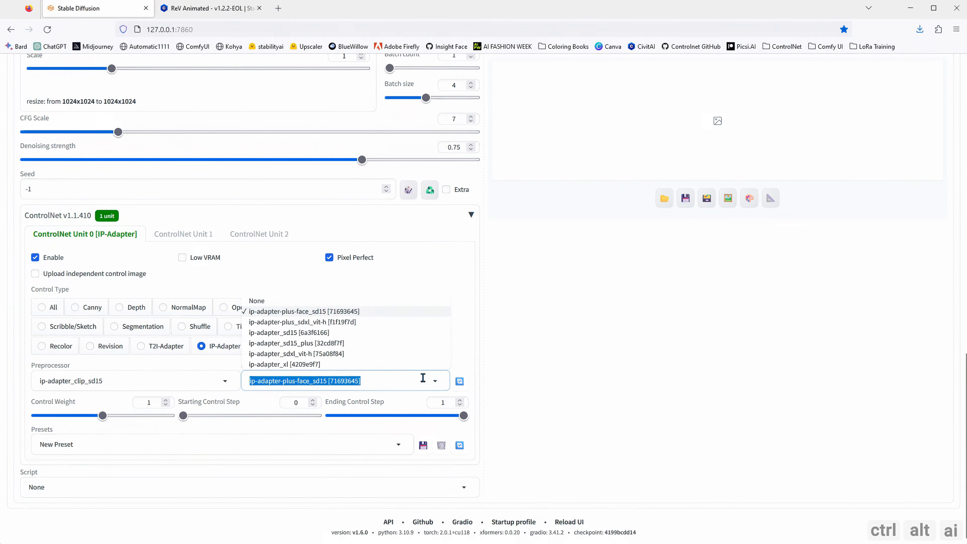
{"action": "left_click", "coordinate": [328, 344]}
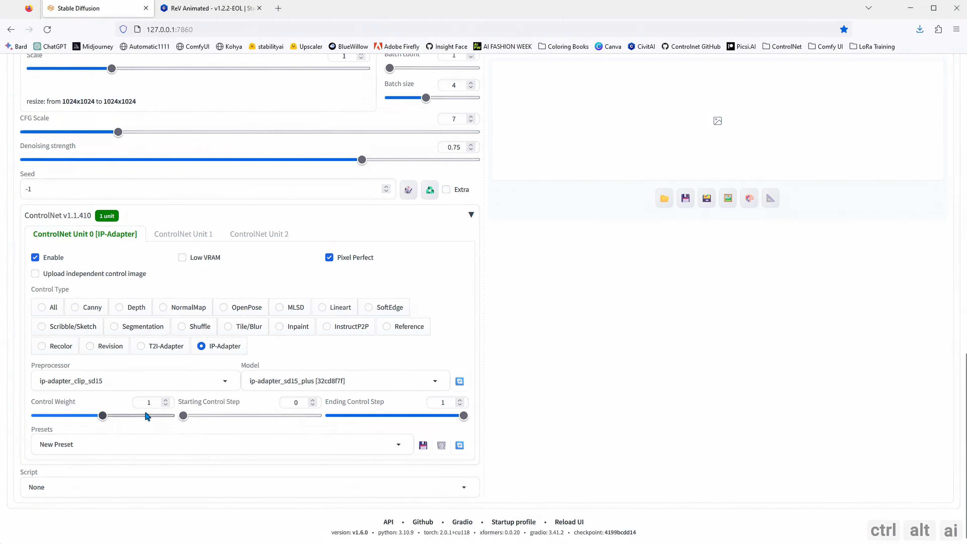
Step: Copy the negative prompt of the Japanese torii gate image on the Civitai page into the img2img negative prompt
{"action": "scroll", "coordinate": [281, 386], "scroll_direction": "up", "scroll_amount": 15}
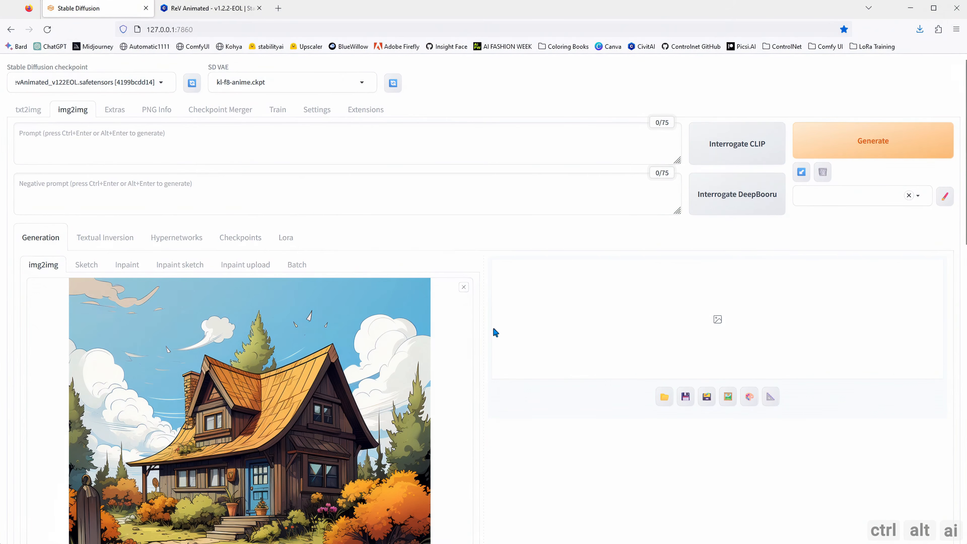
{"action": "left_click", "coordinate": [211, 12]}
{"action": "left_click", "coordinate": [267, 279]}
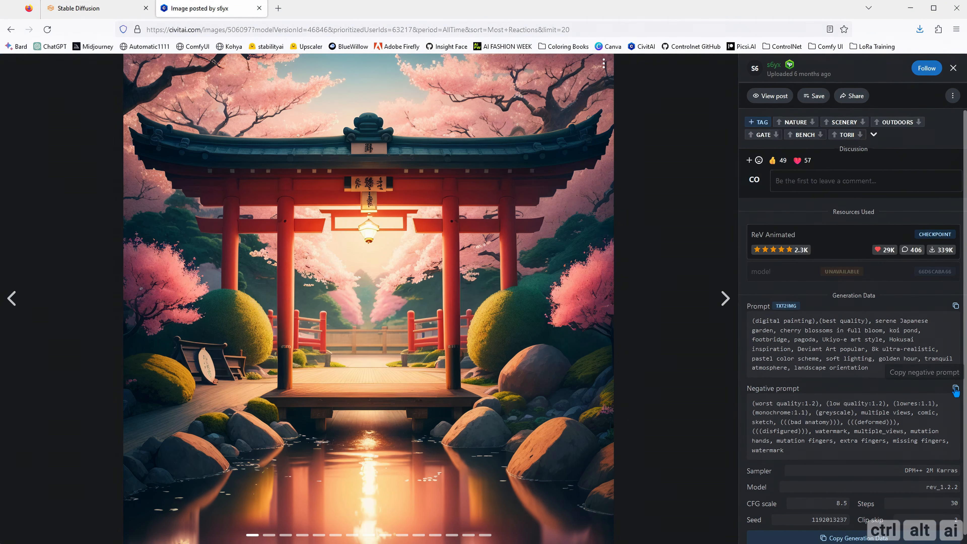
{"action": "left_click", "coordinate": [956, 387]}
{"action": "left_click", "coordinate": [102, 7]}
{"action": "left_click", "coordinate": [131, 192]}
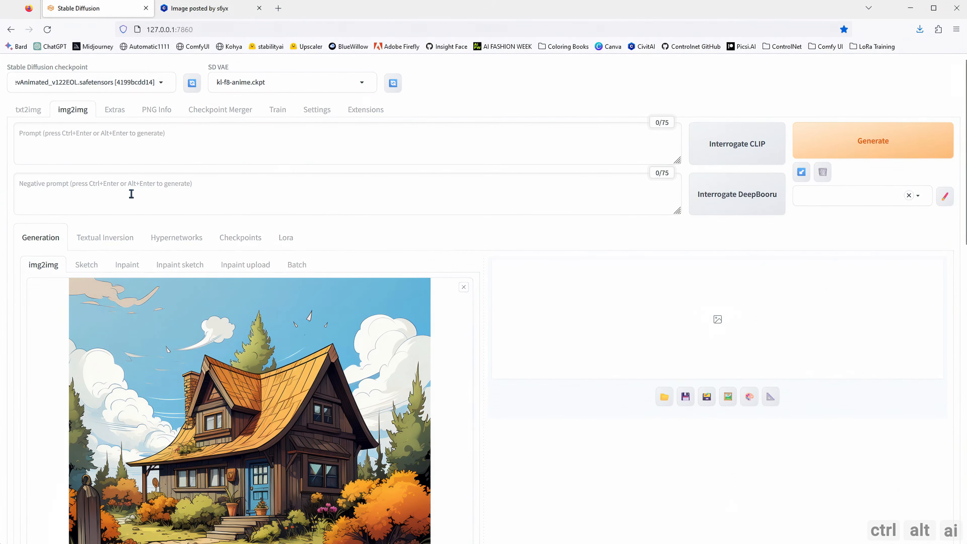
{"action": "key", "text": "ctrl+v"}
Step: Copy "(digital painting),(best quality)" from the Civitai image's prompt into the img2img prompt, without the trailing comma
{"action": "left_click", "coordinate": [193, 9]}
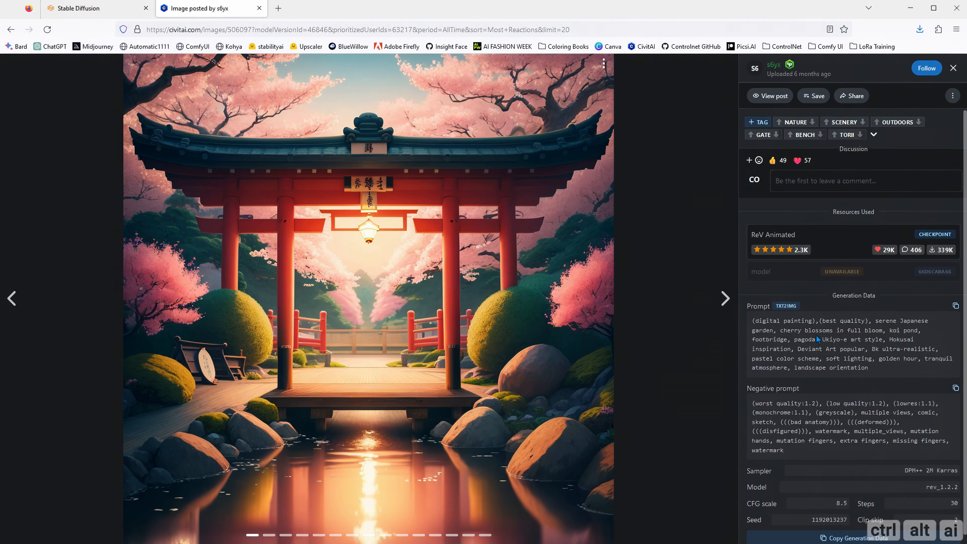
{"action": "left_click_drag", "start_coordinate": [872, 321], "coordinate": [749, 321]}
{"action": "left_click", "coordinate": [91, 15]}
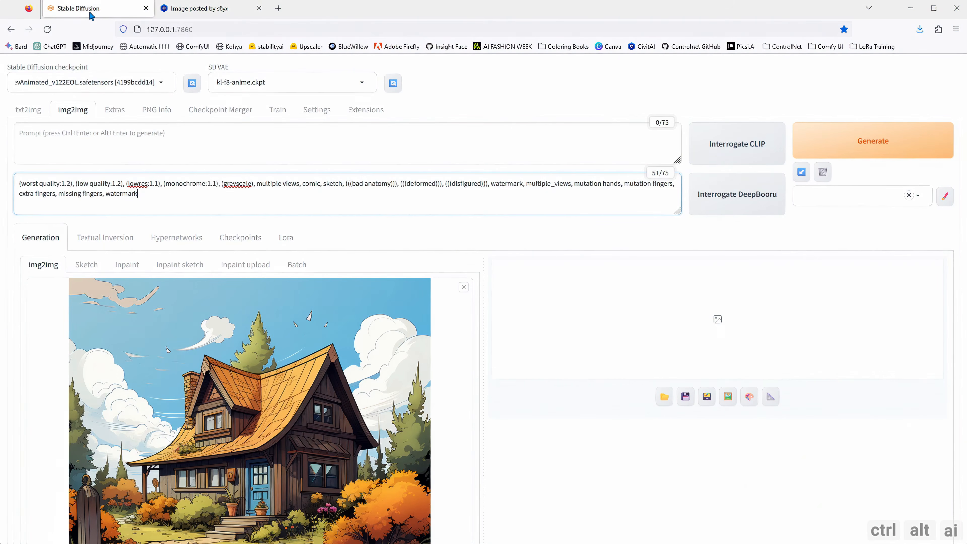
{"action": "left_click", "coordinate": [110, 148]}
{"action": "key", "text": "ctrl+v"}
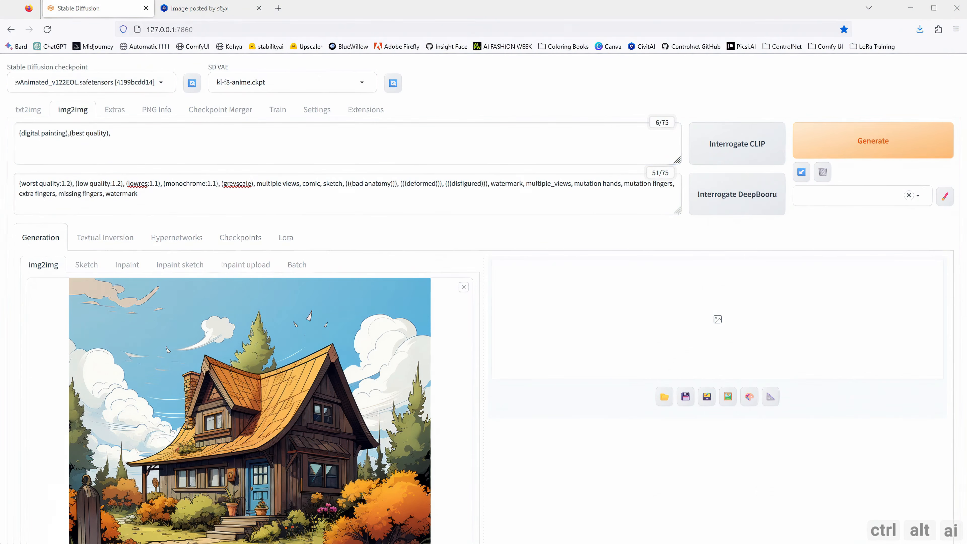
{"action": "left_click", "coordinate": [175, 136]}
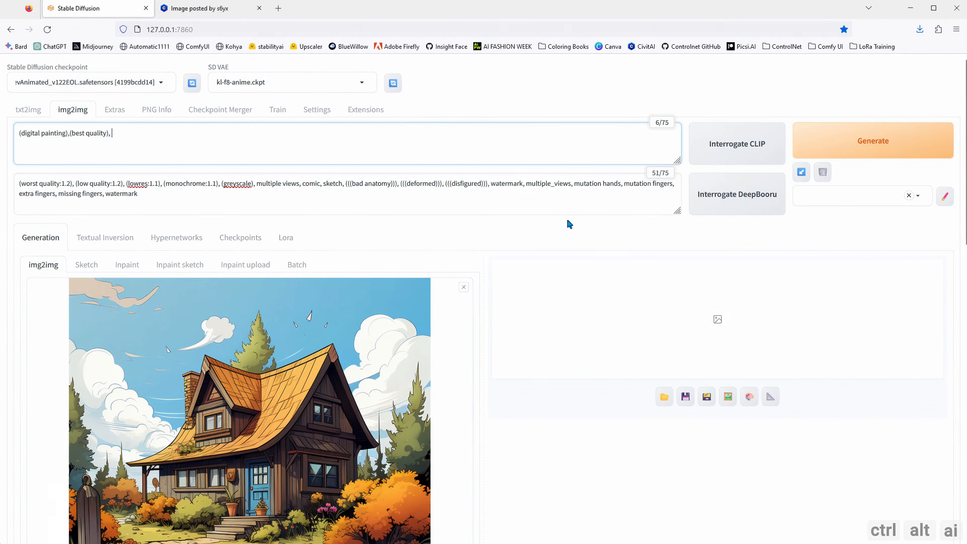
{"action": "key", "text": "BackSpace"}
Step: Set the batch size to 1 and generate the img2img house image
{"action": "scroll", "coordinate": [706, 274], "scroll_direction": "down", "scroll_amount": 2}
{"action": "scroll", "coordinate": [715, 252], "scroll_direction": "up", "scroll_amount": 2}
{"action": "scroll", "coordinate": [546, 296], "scroll_direction": "down", "scroll_amount": 12}
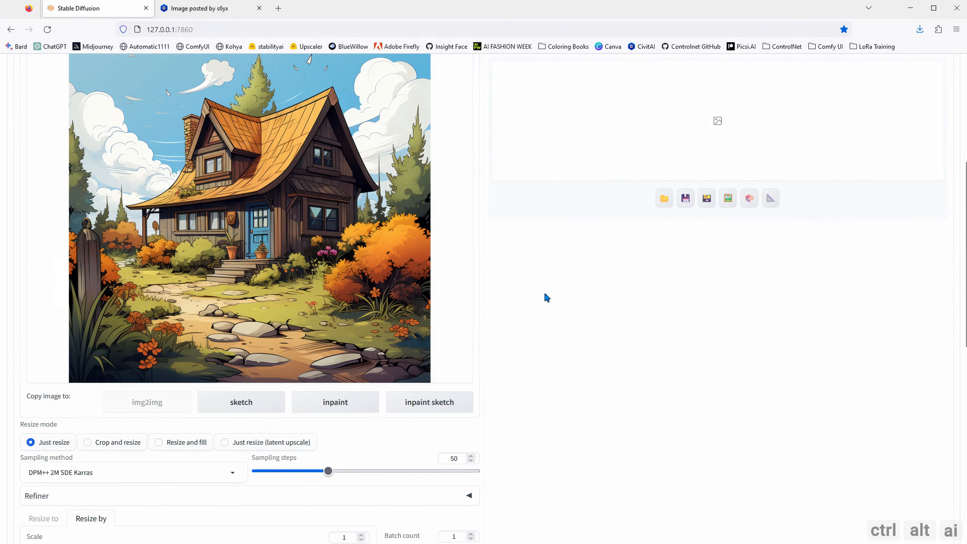
{"action": "left_click", "coordinate": [472, 262]}
{"action": "left_click", "coordinate": [471, 262]}
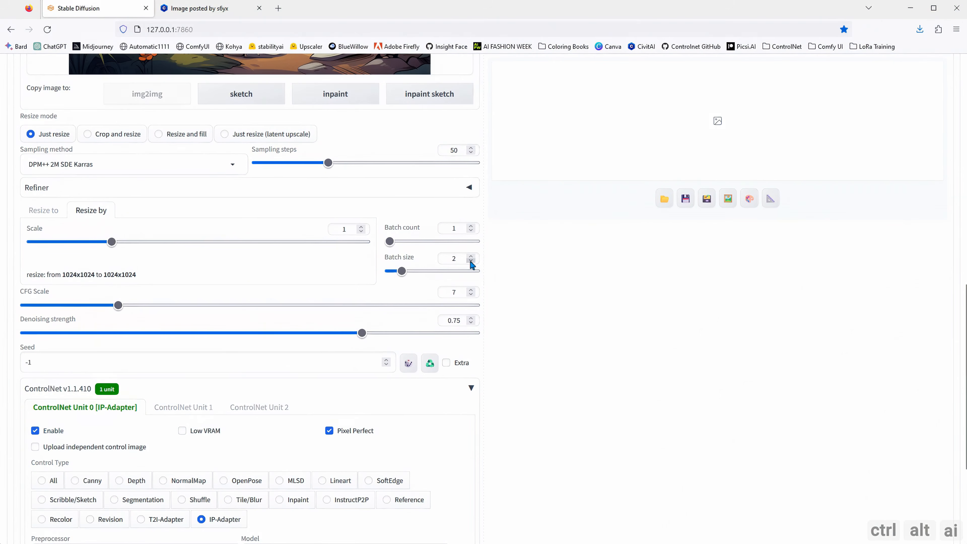
{"action": "left_click", "coordinate": [471, 262]}
{"action": "scroll", "coordinate": [553, 295], "scroll_direction": "up", "scroll_amount": 12}
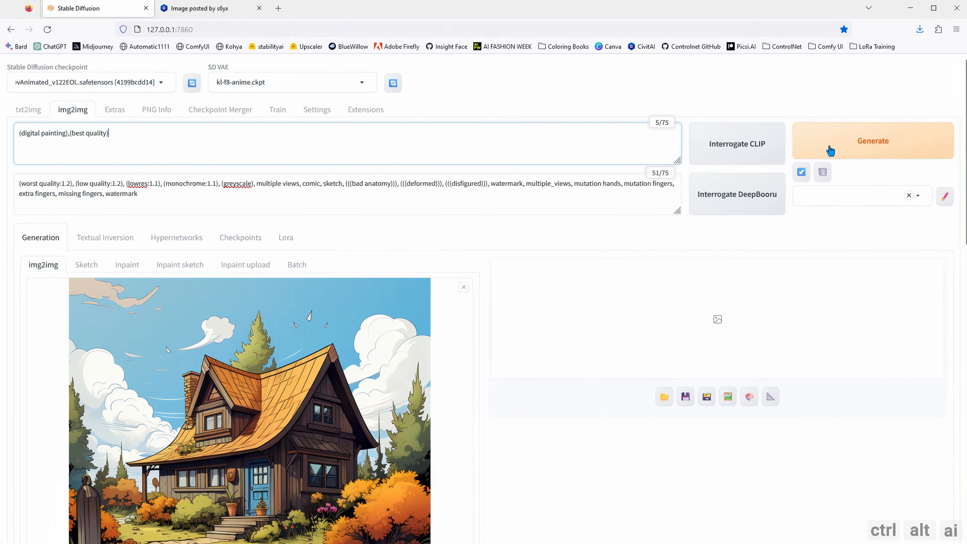
{"action": "left_click", "coordinate": [830, 150]}
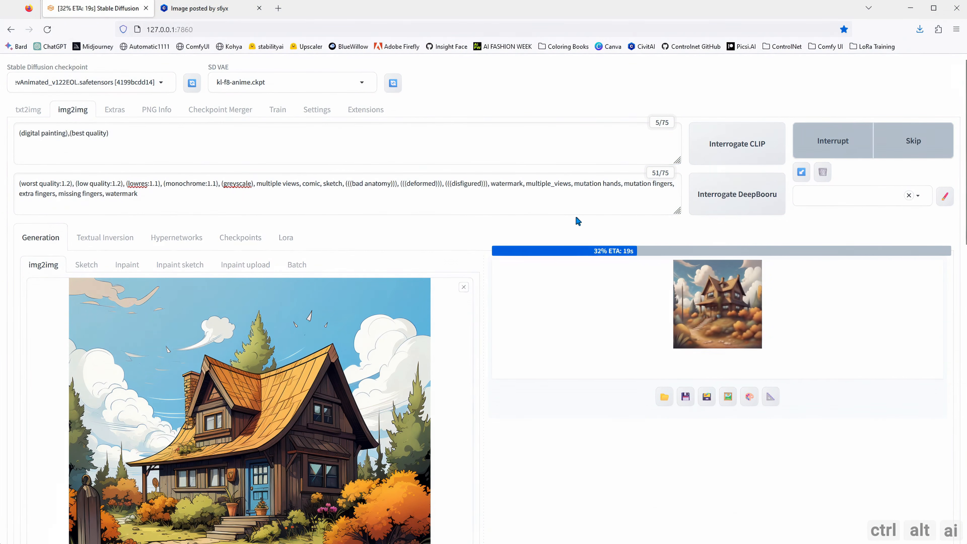
Step: View the generated house at full size and compare it with the source cottage image
{"action": "left_click", "coordinate": [699, 380]}
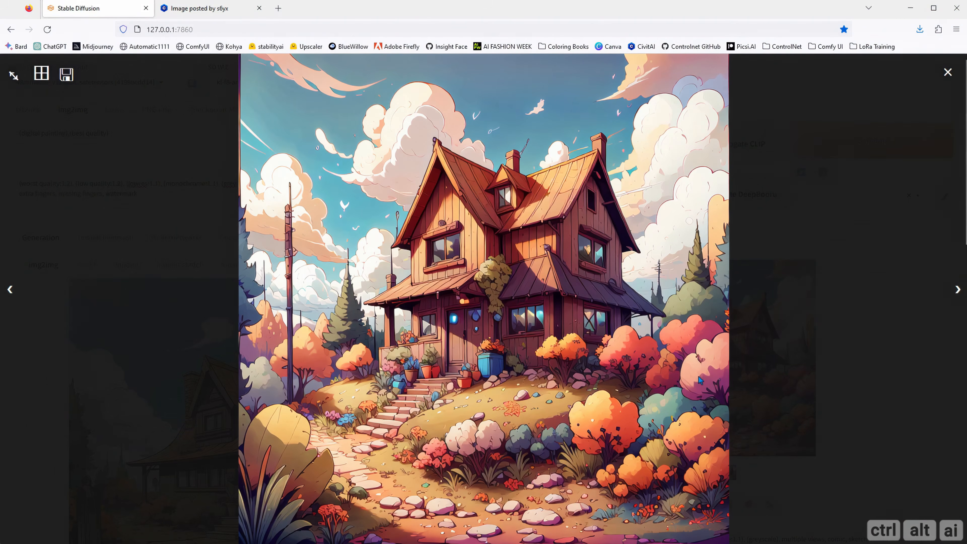
{"action": "left_click", "coordinate": [957, 290]}
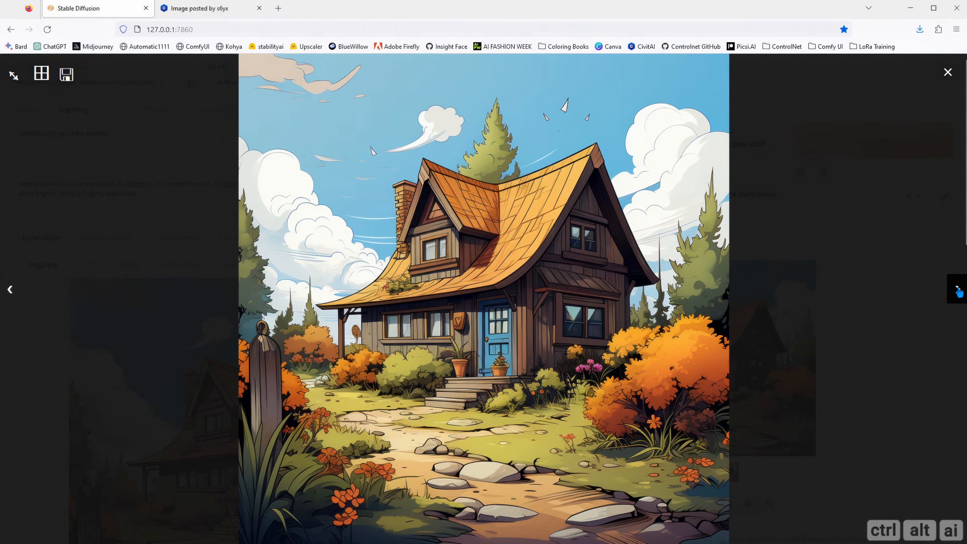
{"action": "left_click", "coordinate": [9, 290]}
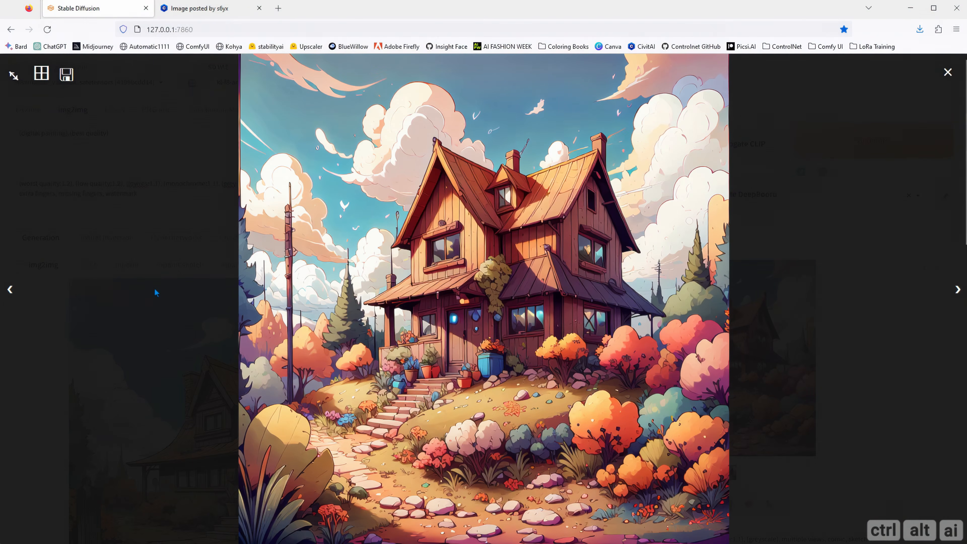
{"action": "left_click", "coordinate": [769, 300]}
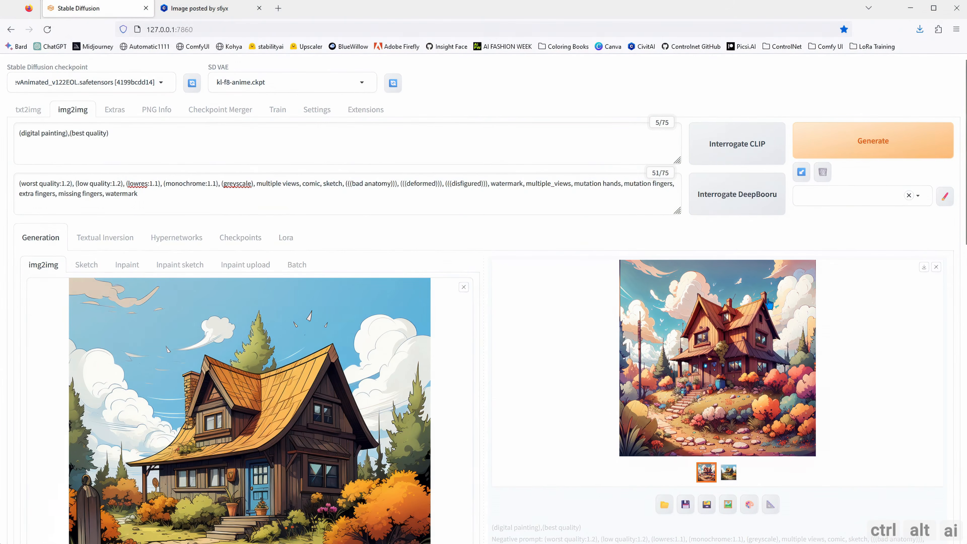
Step: Add ", beach, ocean" to the end of the prompt, then generate the image and inspect it at full size
{"action": "left_click", "coordinate": [115, 134]}
{"action": "type", "text": ","}
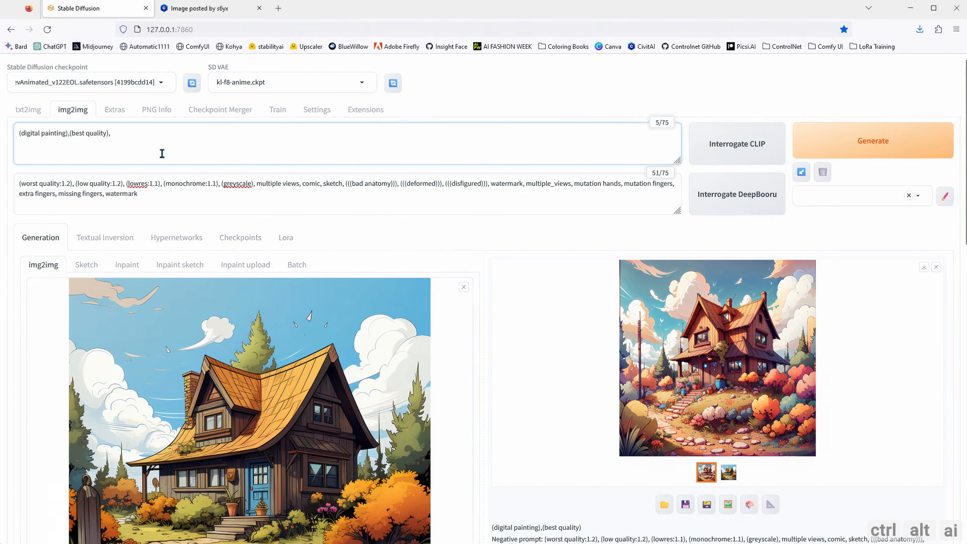
{"action": "type", "text": " beach, ocean"}
{"action": "left_click", "coordinate": [844, 149]}
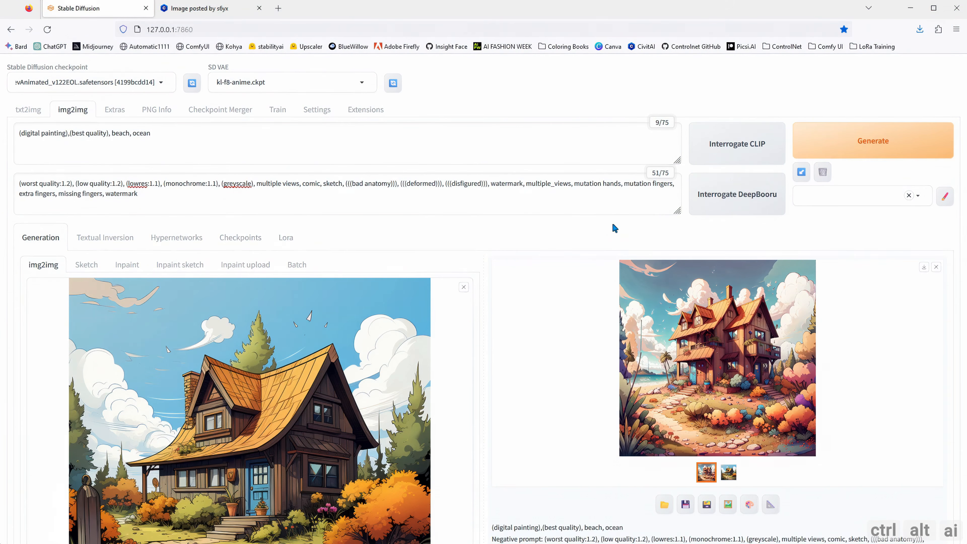
{"action": "left_click", "coordinate": [735, 374]}
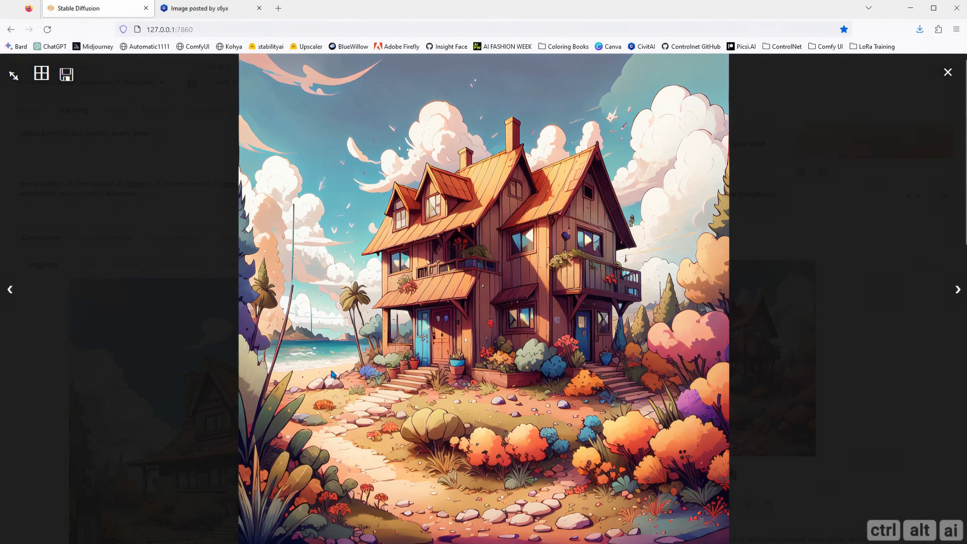
{"action": "left_click", "coordinate": [817, 368]}
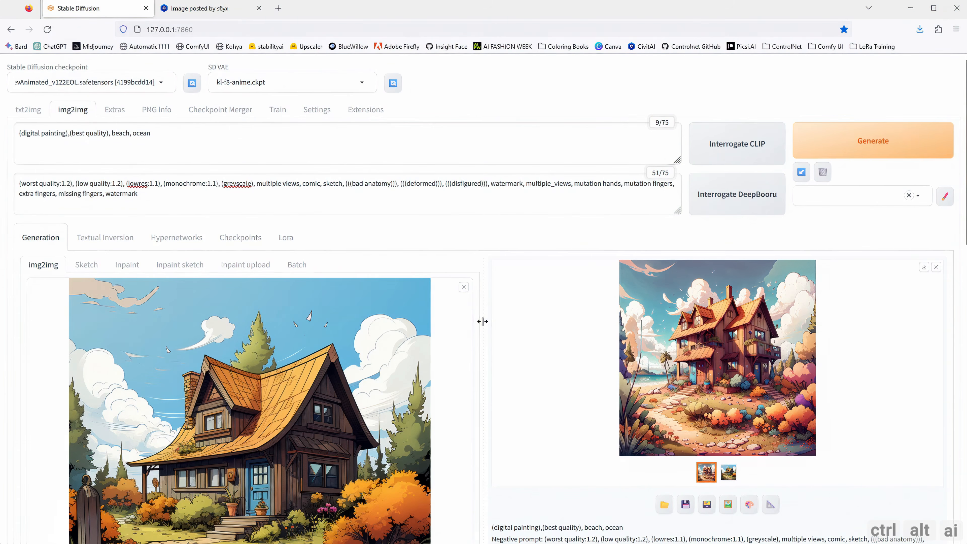
Step: Set the IP-Adapter control weight to 0.45 and generate the beach house again
{"action": "scroll", "coordinate": [482, 321], "scroll_direction": "down", "scroll_amount": 15}
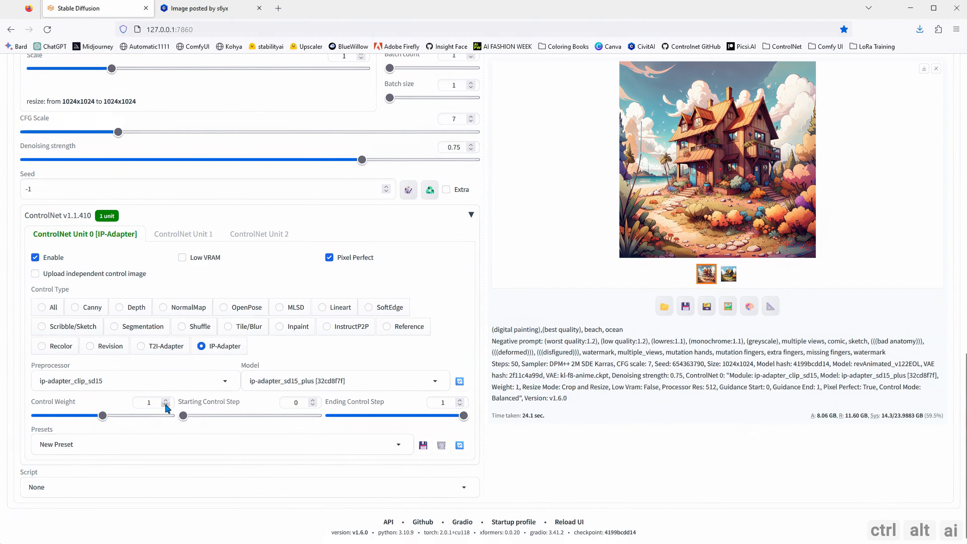
{"action": "left_click_drag", "start_coordinate": [155, 403], "coordinate": [127, 402]}
{"action": "type", "text": "0.45"}
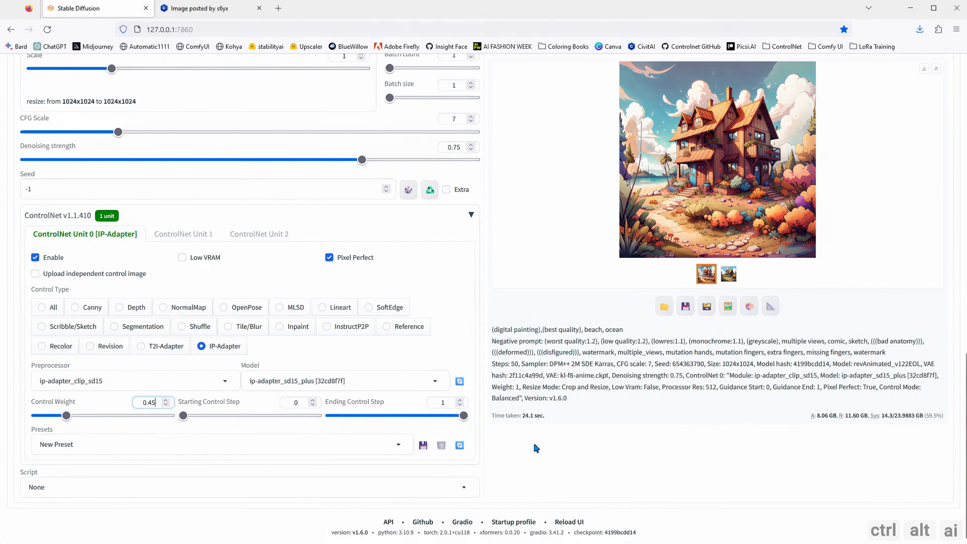
{"action": "scroll", "coordinate": [566, 451], "scroll_direction": "up", "scroll_amount": 10}
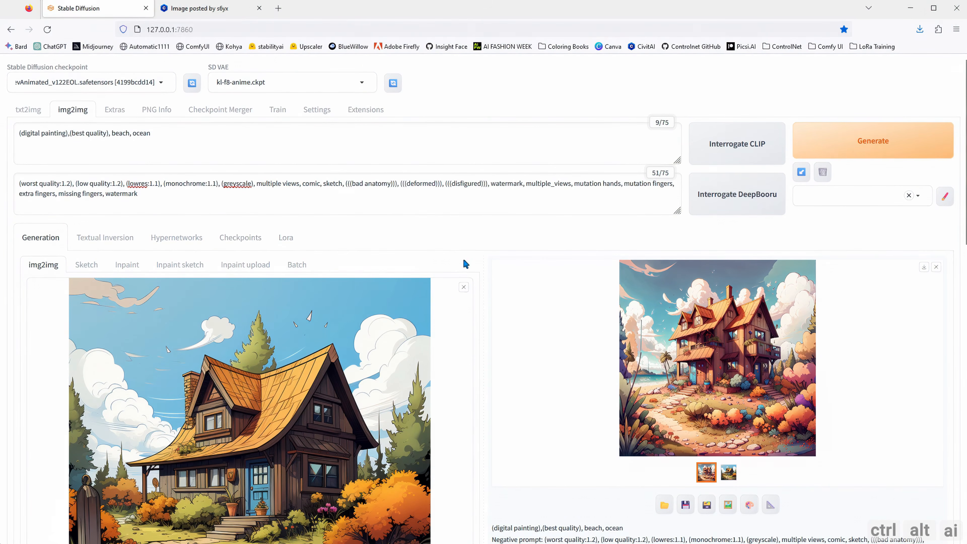
{"action": "left_click", "coordinate": [858, 154]}
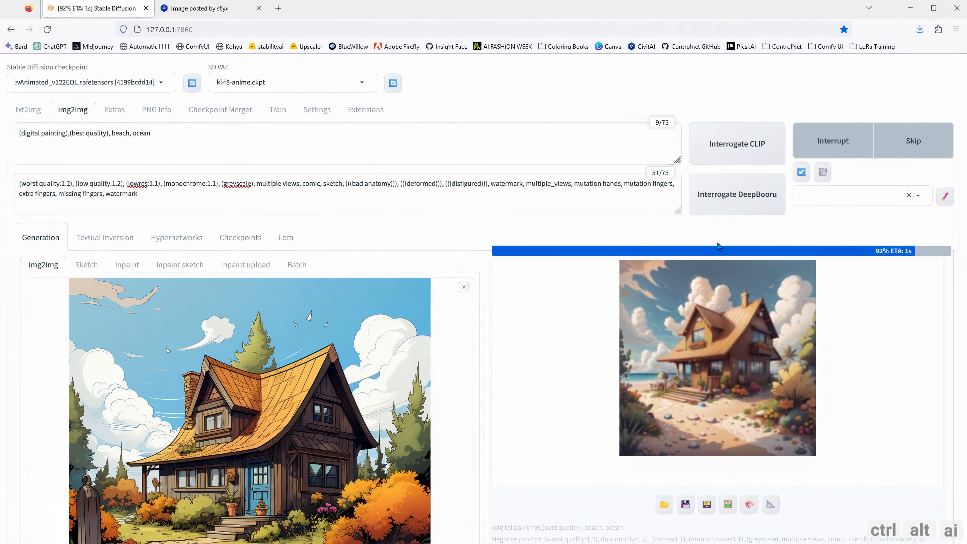
Step: View the new beach house at full size, compare it with the original cottage, and return to the generation page
{"action": "left_click", "coordinate": [654, 386]}
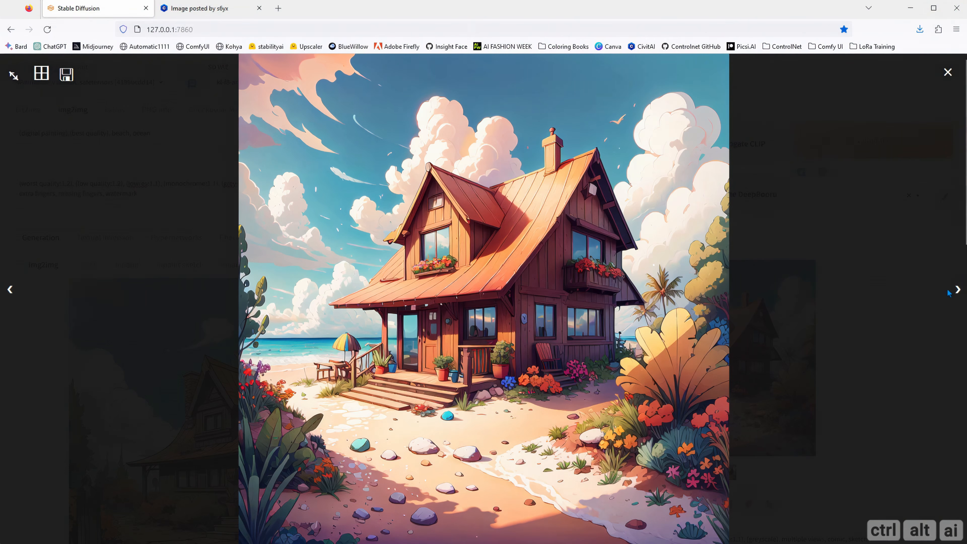
{"action": "left_click", "coordinate": [956, 290]}
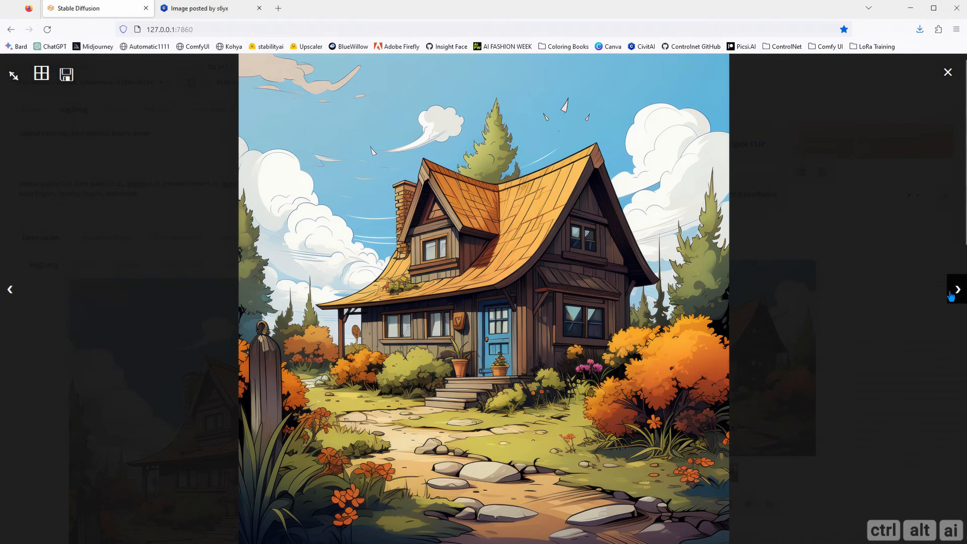
{"action": "left_click", "coordinate": [14, 291]}
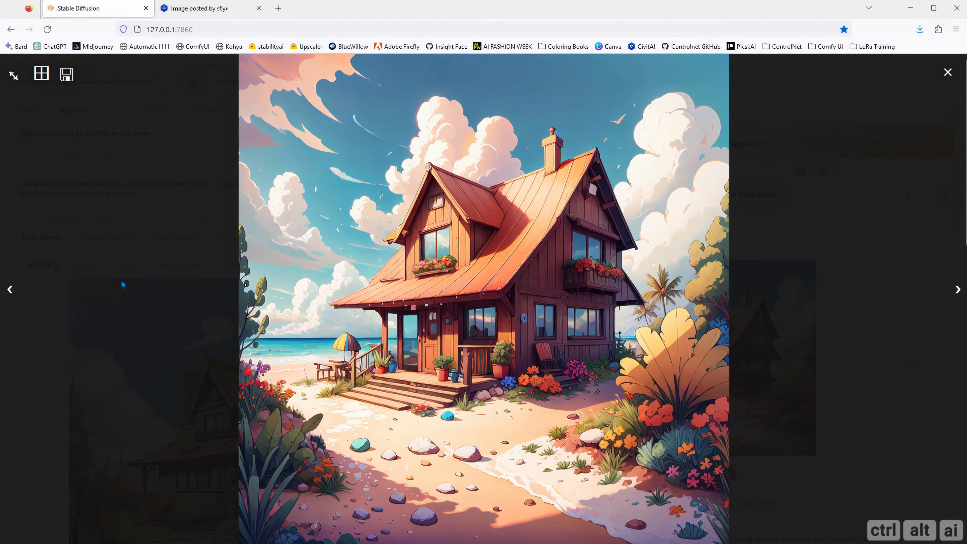
{"action": "left_click", "coordinate": [121, 280]}
{"action": "scroll", "coordinate": [453, 292], "scroll_direction": "down", "scroll_amount": 3}
{"action": "scroll", "coordinate": [456, 224], "scroll_direction": "up", "scroll_amount": 3}
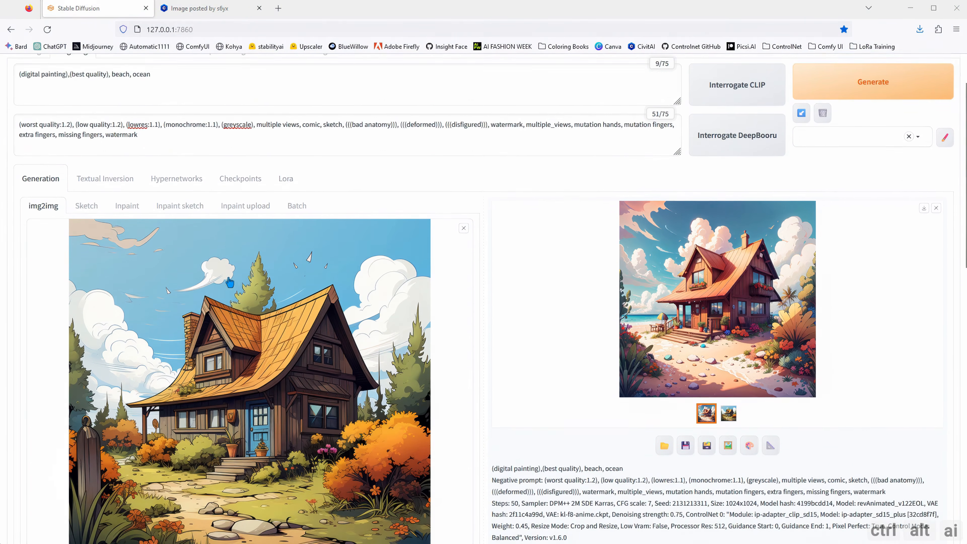
Step: Replace "beach, ocean" in the prompt with "snowy weather" and generate the image
{"action": "left_click_drag", "start_coordinate": [154, 133], "coordinate": [114, 134]}
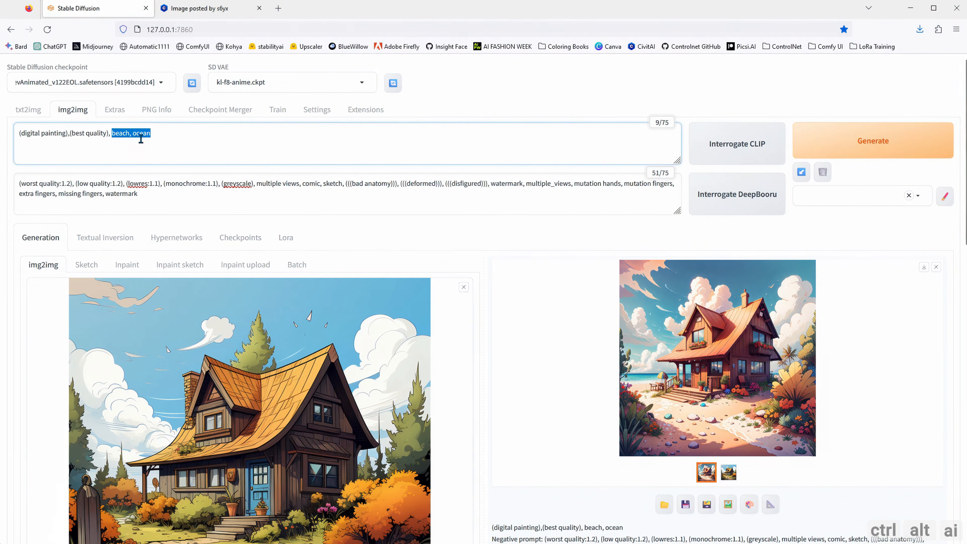
{"action": "type", "text": "snowy weather"}
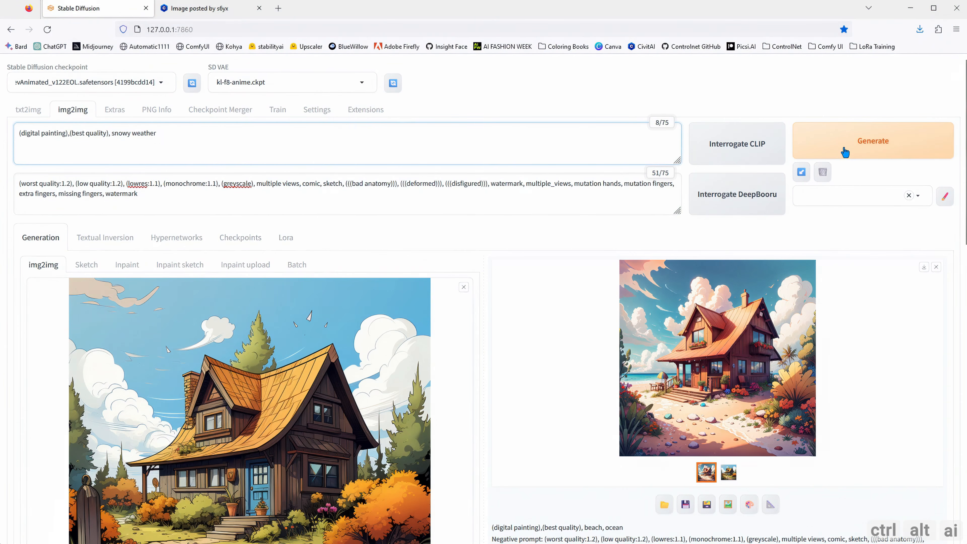
{"action": "left_click", "coordinate": [845, 153]}
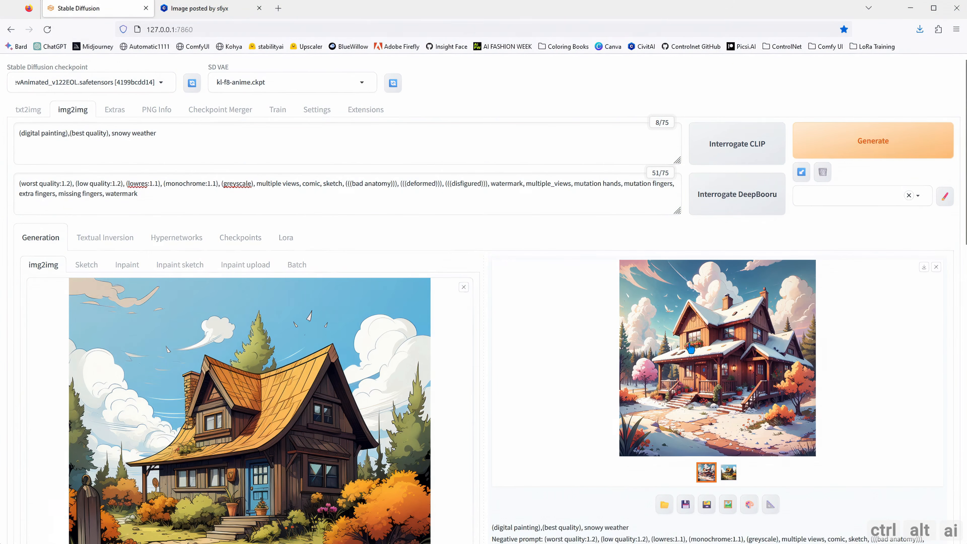
Step: View the snowy house at full size, compare it with the original cottage, and return to the generation page
{"action": "left_click", "coordinate": [690, 349]}
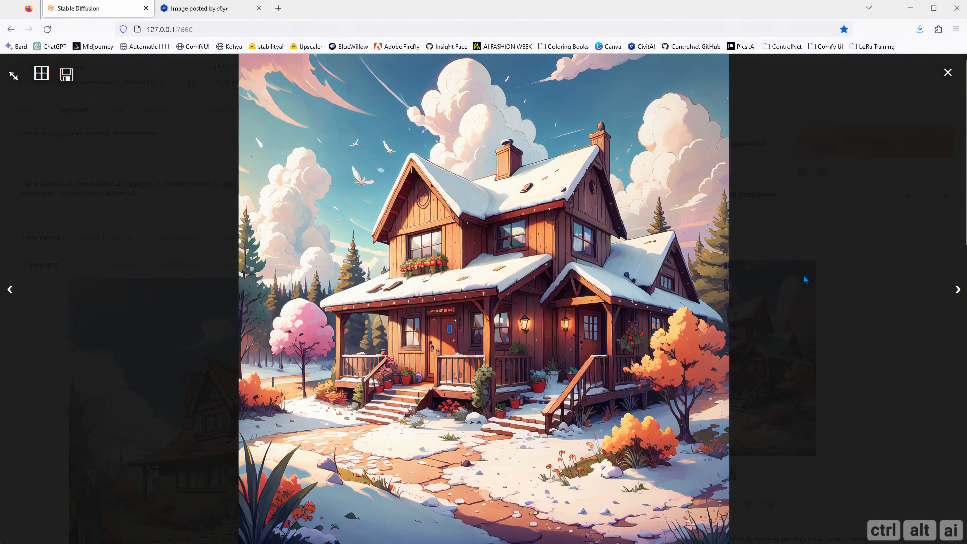
{"action": "left_click", "coordinate": [957, 289]}
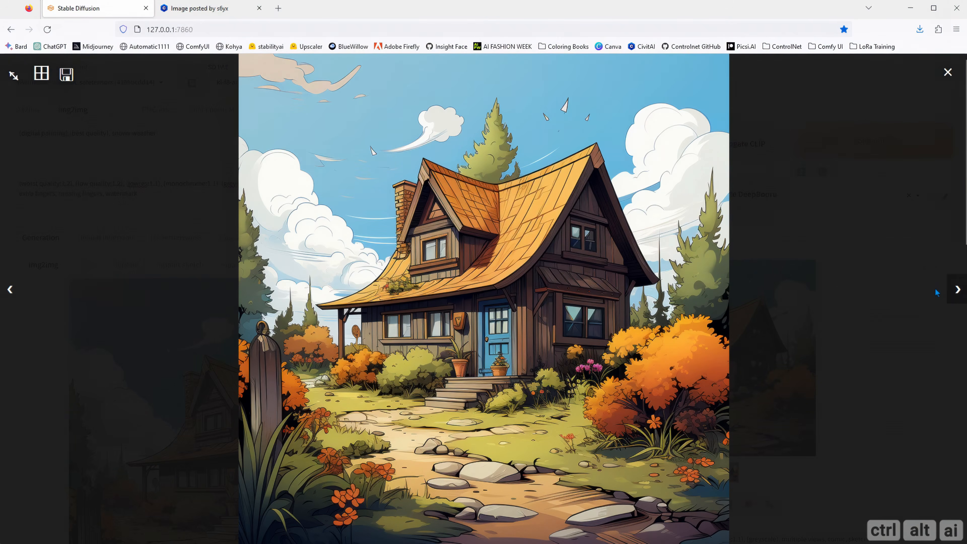
{"action": "left_click", "coordinate": [10, 294]}
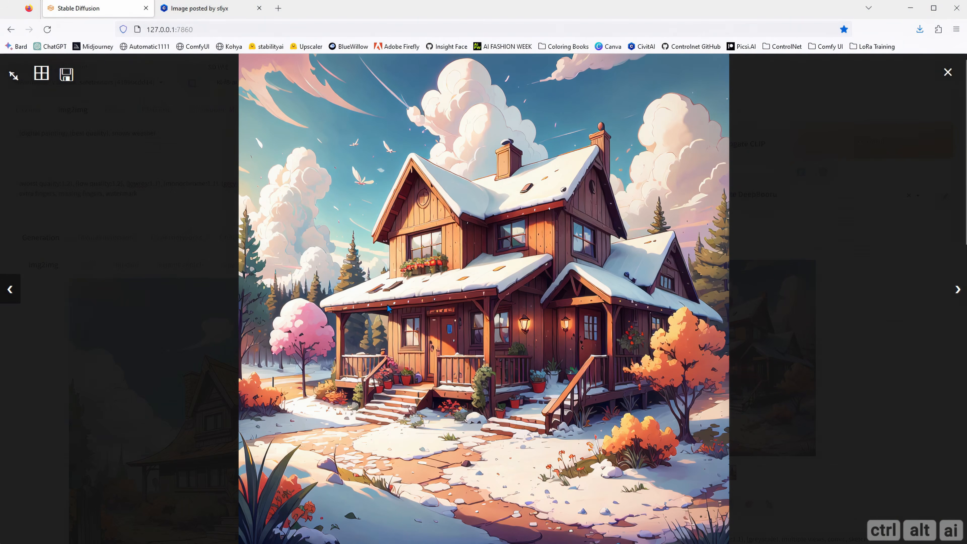
{"action": "left_click", "coordinate": [698, 241]}
Step: Replace "snowy weather" in the prompt with "night time with fill moon in sky" and set the IP-Adapter control weight to 0.4
{"action": "left_click_drag", "start_coordinate": [161, 136], "coordinate": [111, 133]}
{"action": "type", "text": "night time with fill moon in sky"}
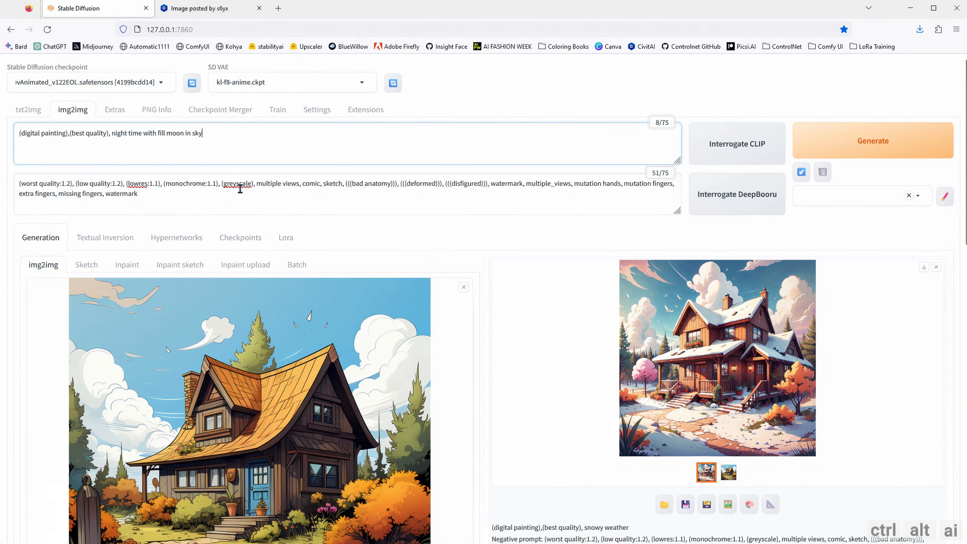
{"action": "scroll", "coordinate": [481, 340], "scroll_direction": "down", "scroll_amount": 10}
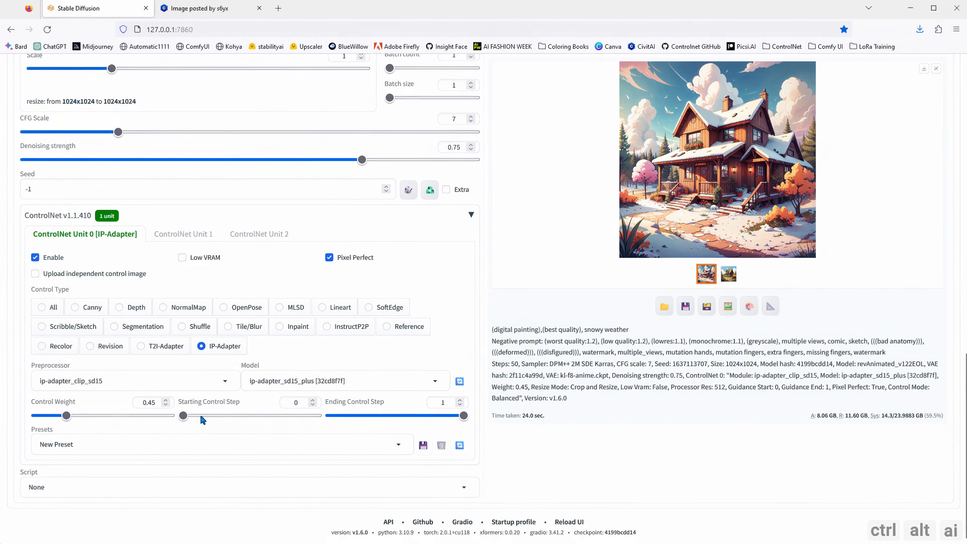
{"action": "scroll", "coordinate": [580, 305], "scroll_direction": "up", "scroll_amount": 10}
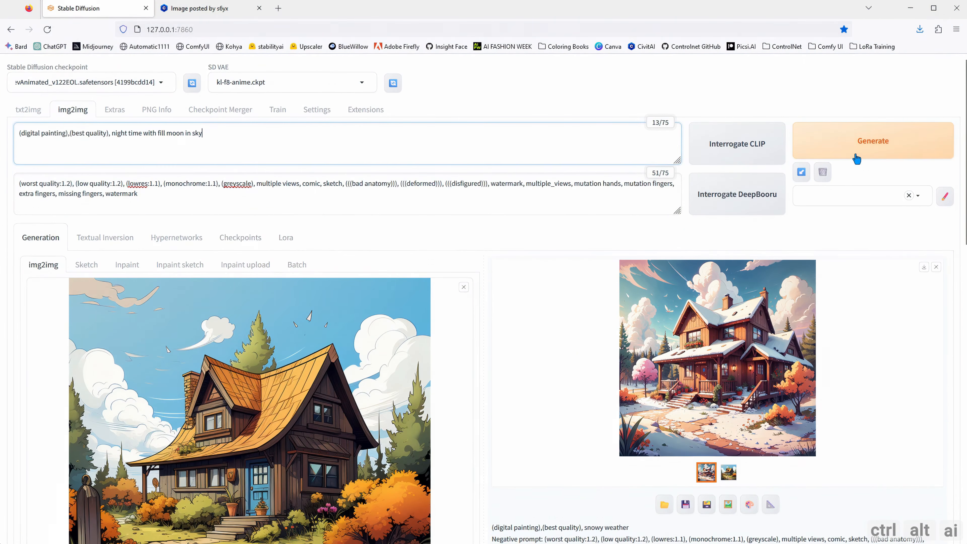
Step: Generate the night-time house image and inspect it at full size
{"action": "left_click", "coordinate": [856, 159]}
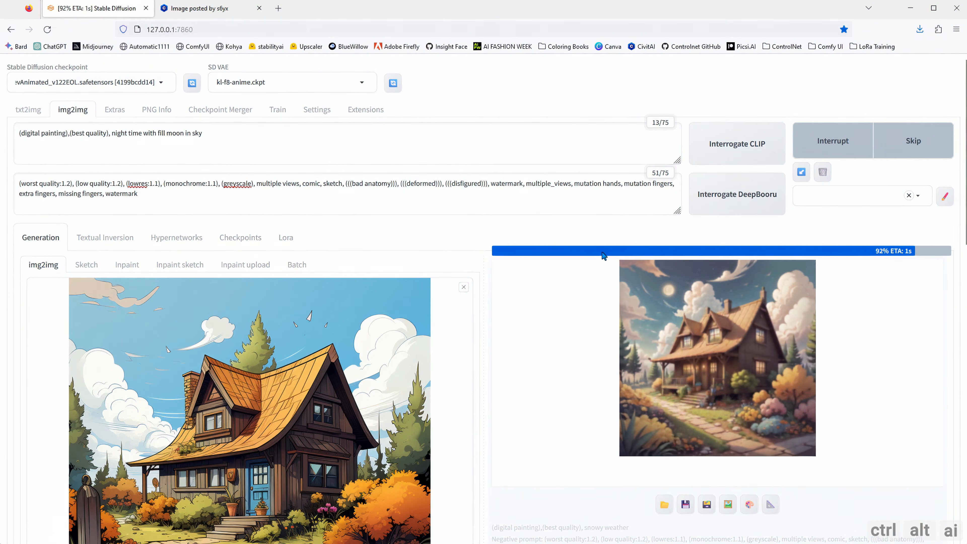
{"action": "left_click", "coordinate": [664, 350]}
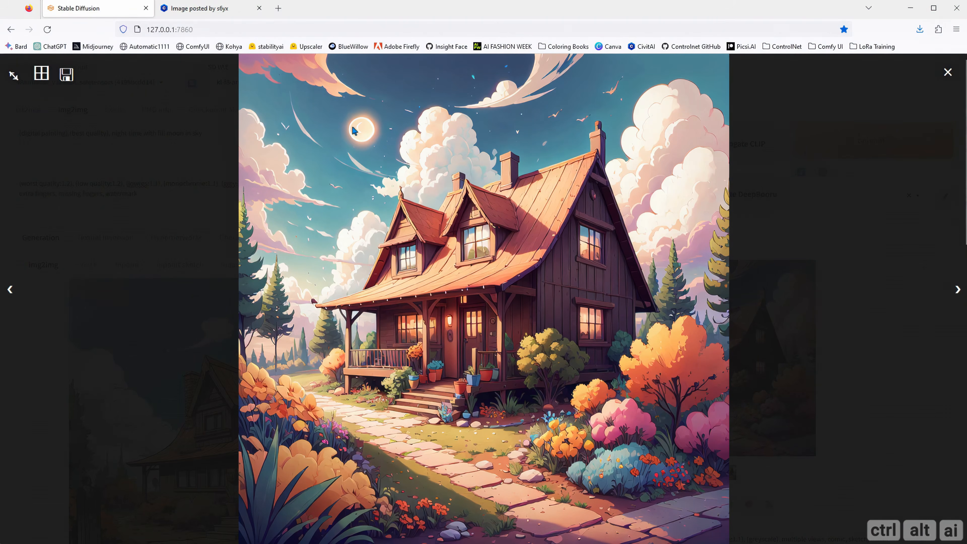
{"action": "left_click", "coordinate": [773, 250]}
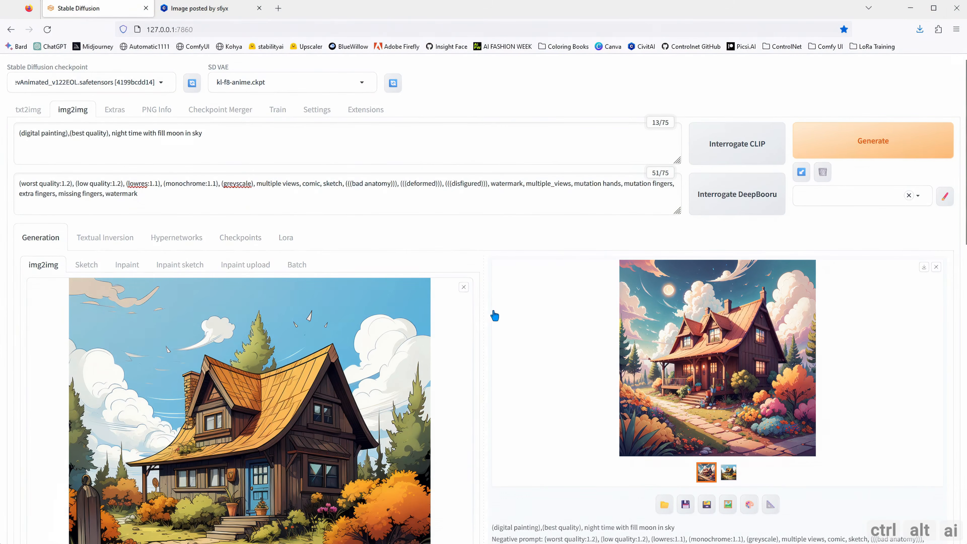
Step: Set the batch size to 4 and generate a batch of night-time house images
{"action": "scroll", "coordinate": [491, 316], "scroll_direction": "down", "scroll_amount": 12}
{"action": "scroll", "coordinate": [474, 340], "scroll_direction": "down", "scroll_amount": 5}
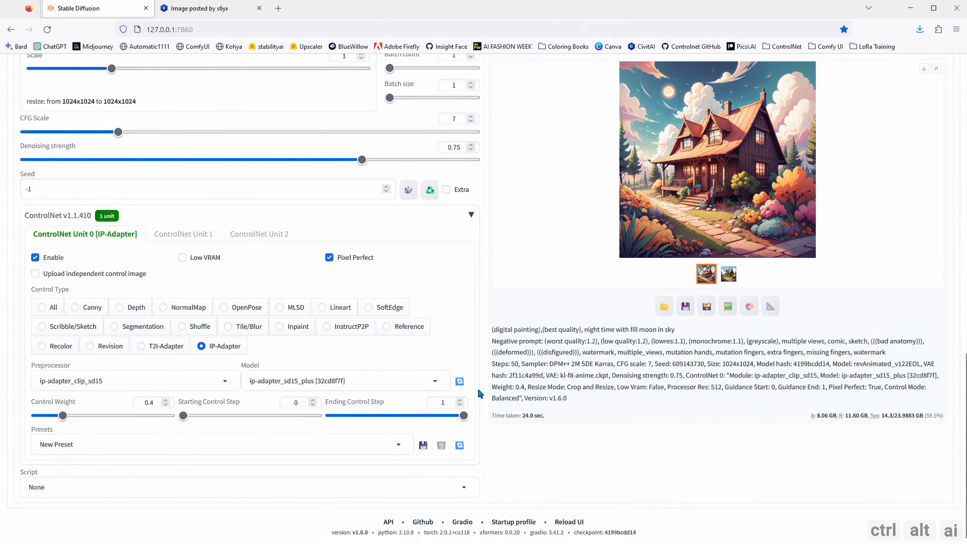
{"action": "scroll", "coordinate": [471, 272], "scroll_direction": "up", "scroll_amount": 4}
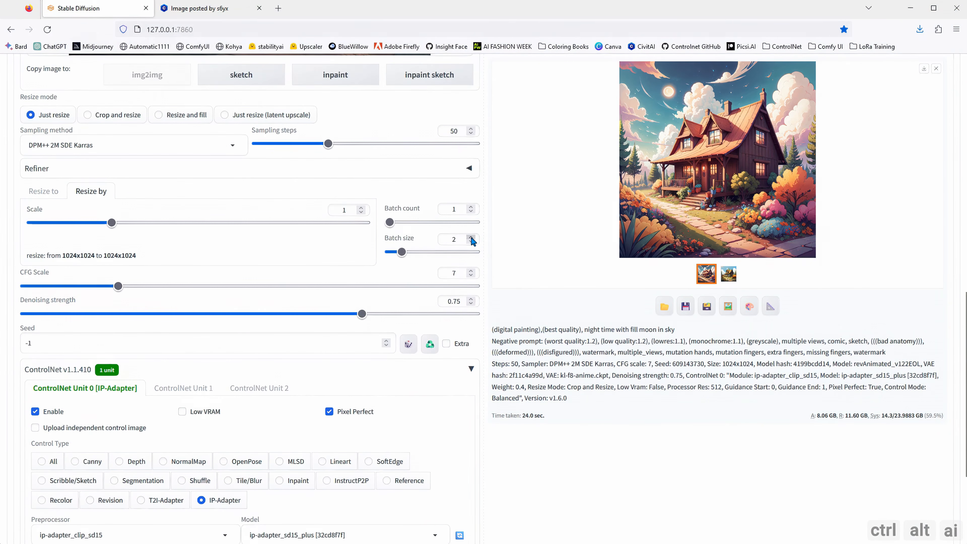
{"action": "scroll", "coordinate": [512, 304], "scroll_direction": "up", "scroll_amount": 14}
{"action": "scroll", "coordinate": [535, 294], "scroll_direction": "up", "scroll_amount": 2}
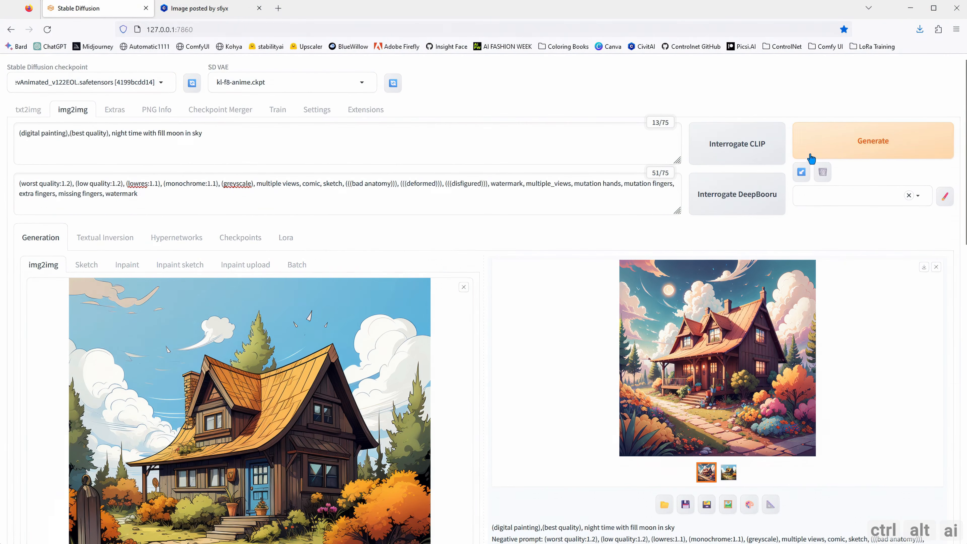
{"action": "key", "text": "ctrl+Return"}
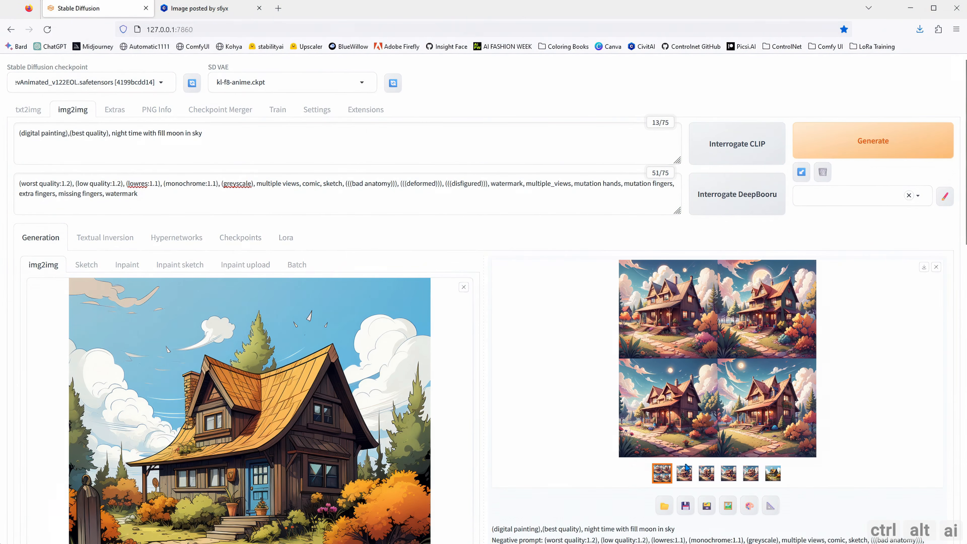
Step: Inspect the night-time image grid and each of the four houses at full size, then close the viewer
{"action": "left_click", "coordinate": [685, 438]}
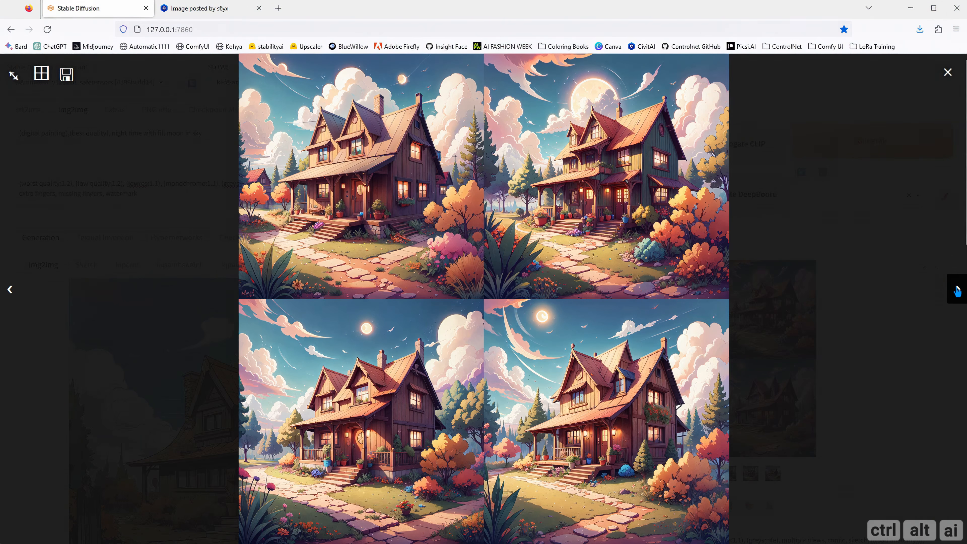
{"action": "left_click", "coordinate": [956, 291]}
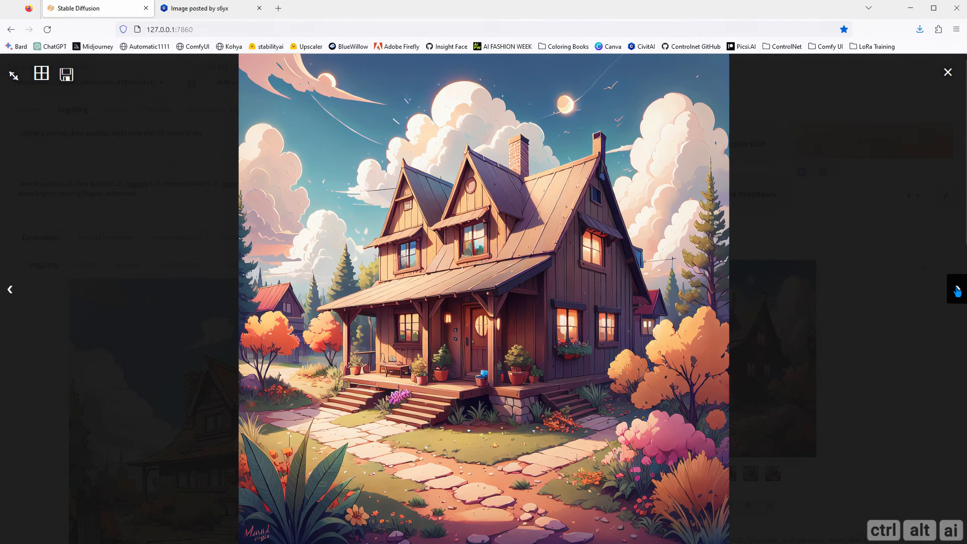
{"action": "left_click", "coordinate": [956, 292]}
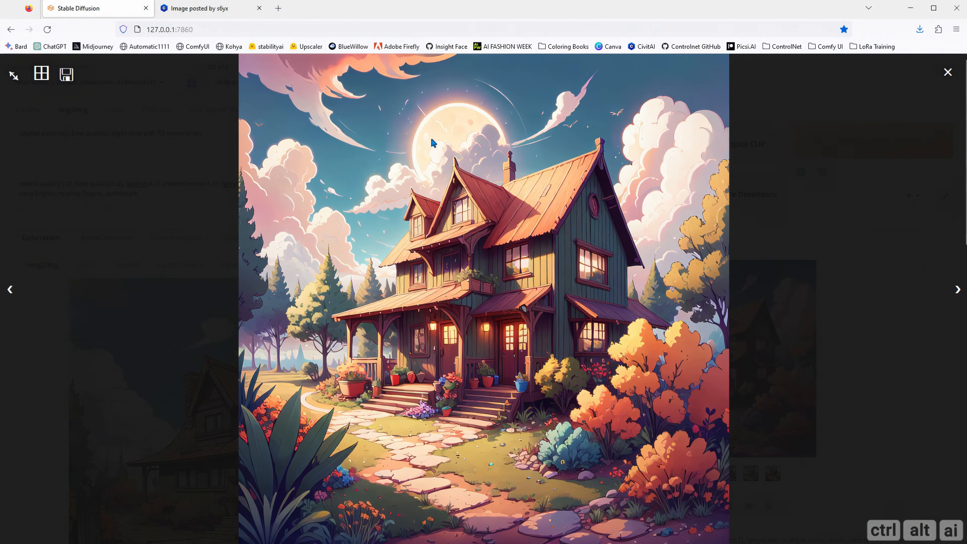
{"action": "left_click", "coordinate": [958, 298]}
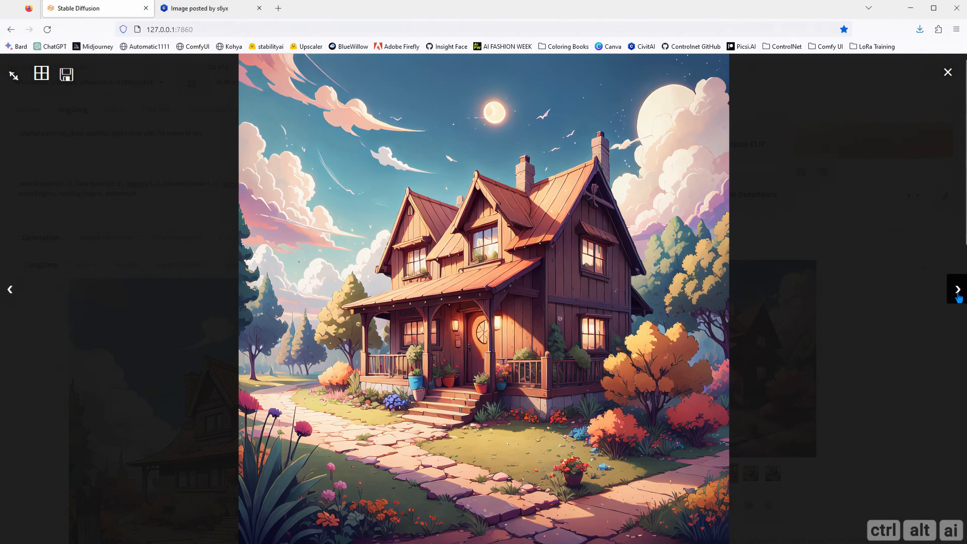
{"action": "left_click", "coordinate": [958, 298]}
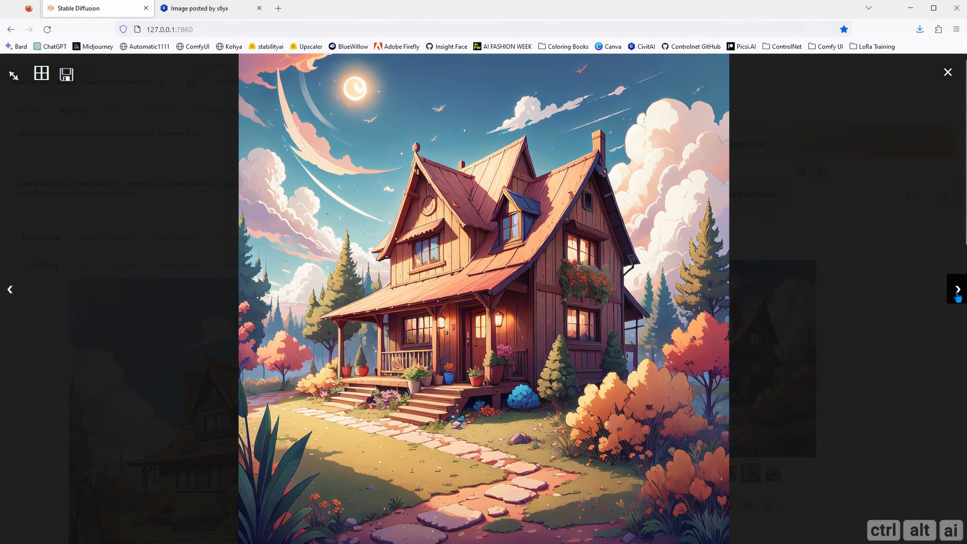
{"action": "left_click", "coordinate": [856, 300]}
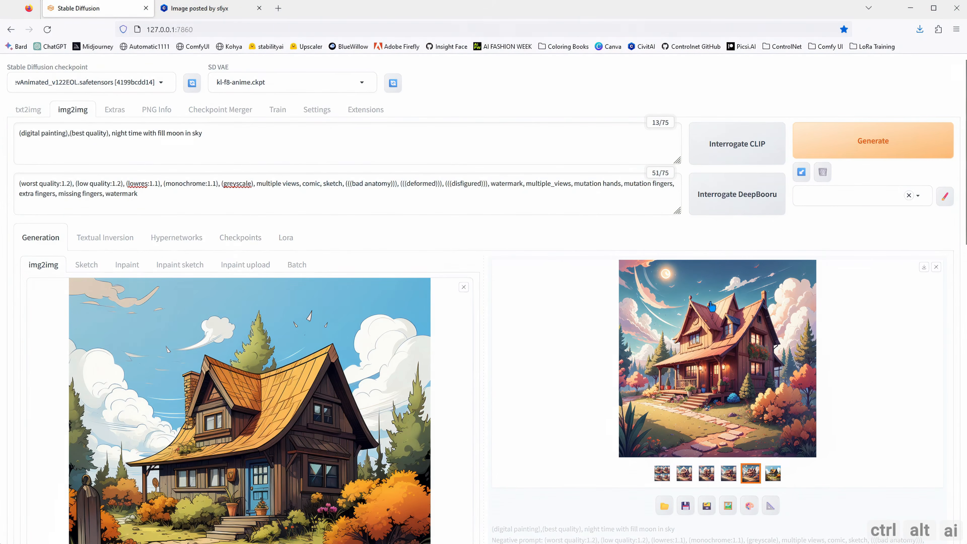
Step: Replace the night-time text in the prompt with "rain, rainy weather, overcast" and enable the Extra seed options
{"action": "left_click_drag", "start_coordinate": [203, 133], "coordinate": [111, 133]}
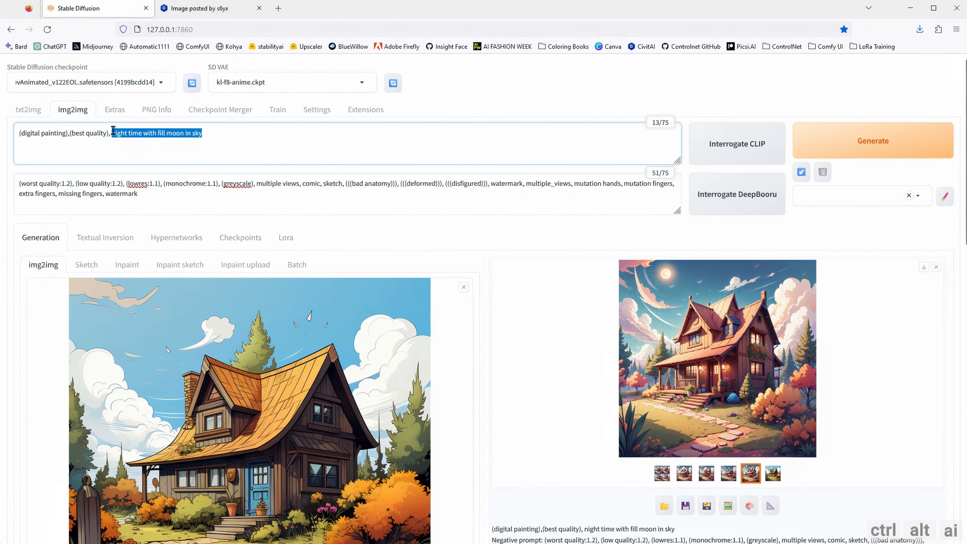
{"action": "type", "text": "rain, rainy weather, overcast"}
{"action": "scroll", "coordinate": [442, 275], "scroll_direction": "down", "scroll_amount": 10}
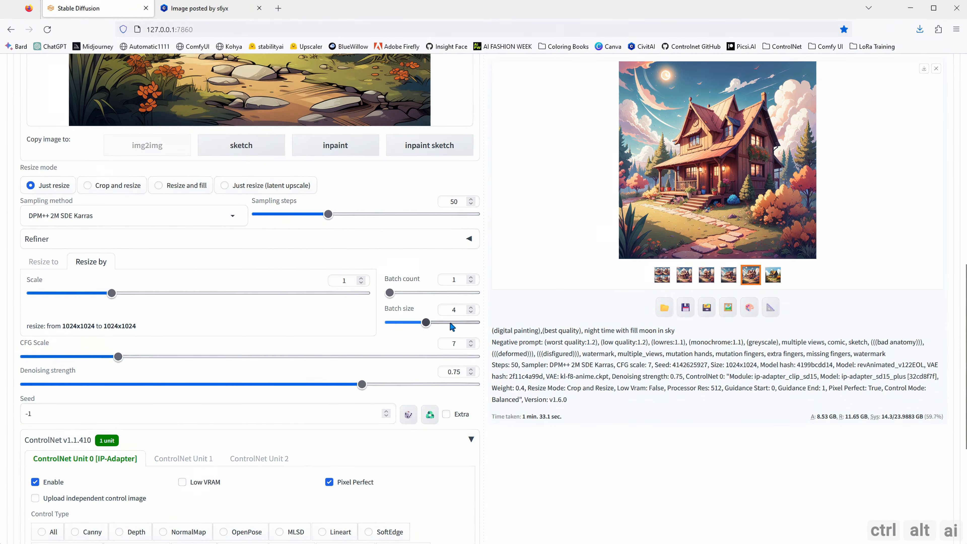
{"action": "left_click", "coordinate": [449, 417]}
Step: Generate the batch of rainy house images and inspect the grid and each image at full size
{"action": "scroll", "coordinate": [521, 440], "scroll_direction": "up", "scroll_amount": 8}
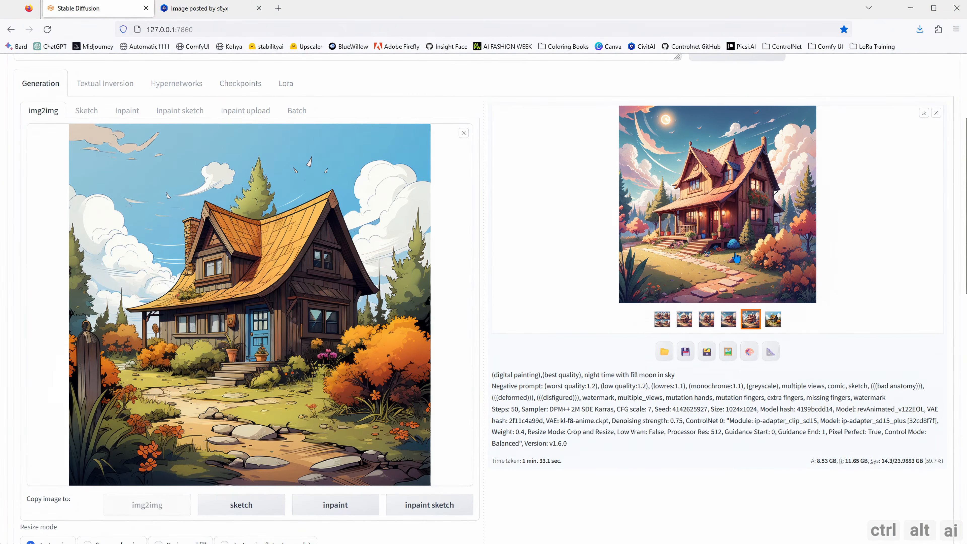
{"action": "scroll", "coordinate": [736, 259], "scroll_direction": "up", "scroll_amount": 4}
{"action": "left_click", "coordinate": [864, 153]}
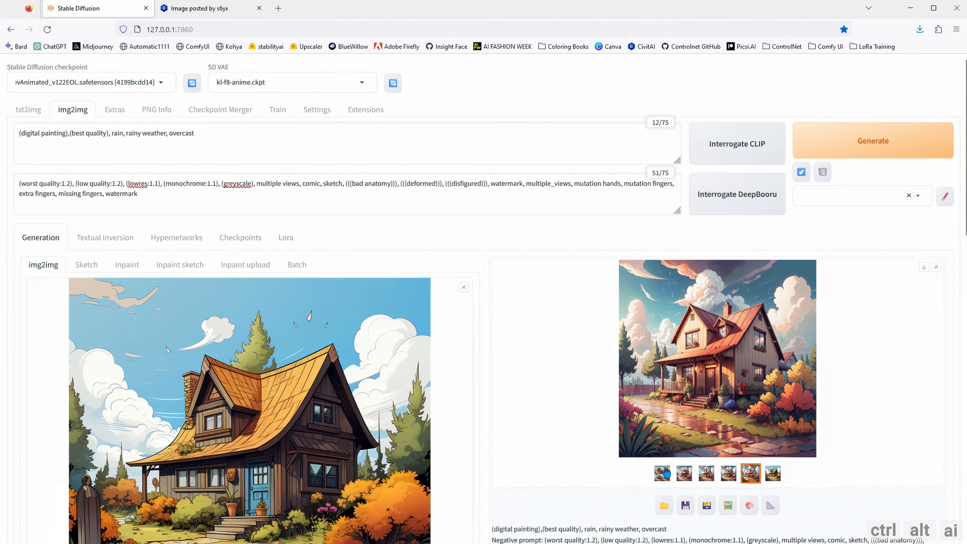
{"action": "left_click", "coordinate": [664, 478]}
{"action": "left_click", "coordinate": [670, 375]}
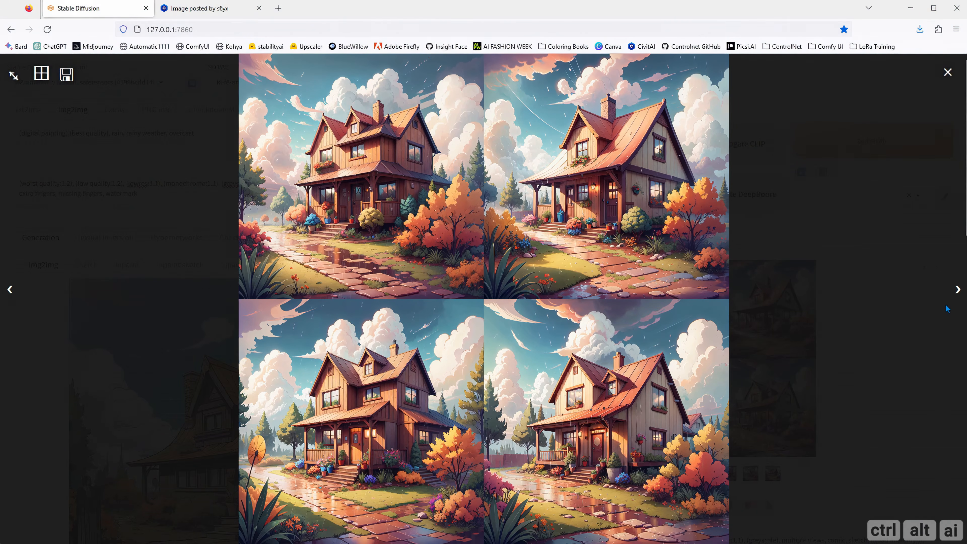
{"action": "left_click", "coordinate": [956, 297]}
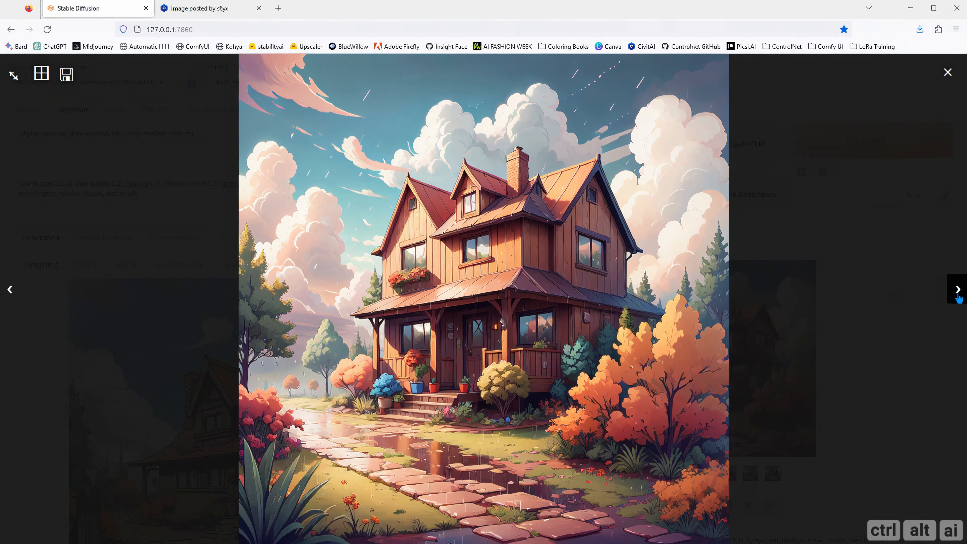
{"action": "left_click", "coordinate": [957, 297]}
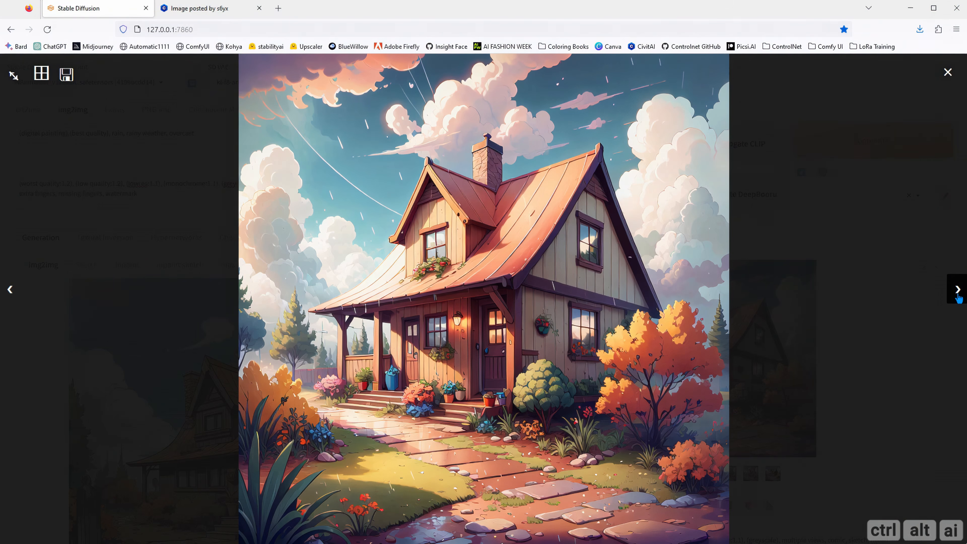
{"action": "left_click", "coordinate": [957, 297]}
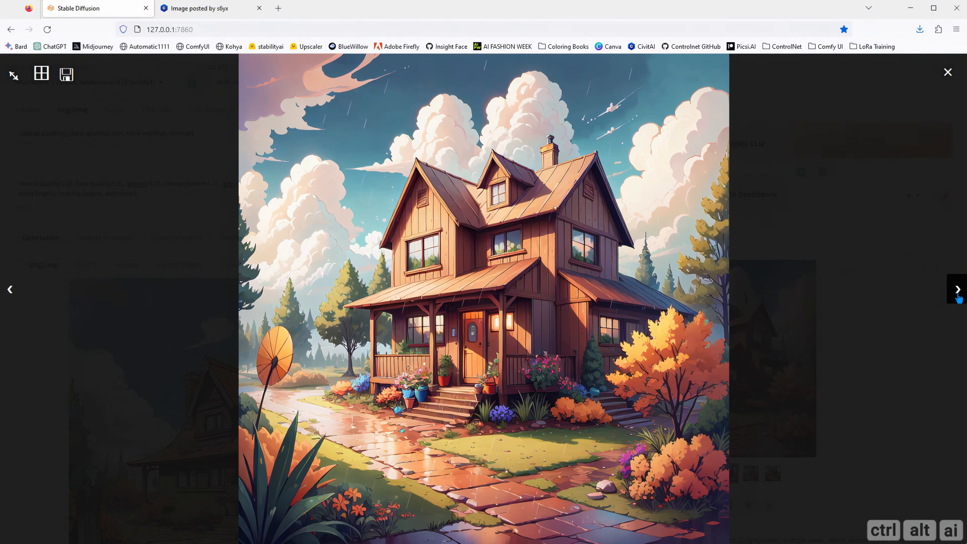
{"action": "left_click", "coordinate": [957, 297]}
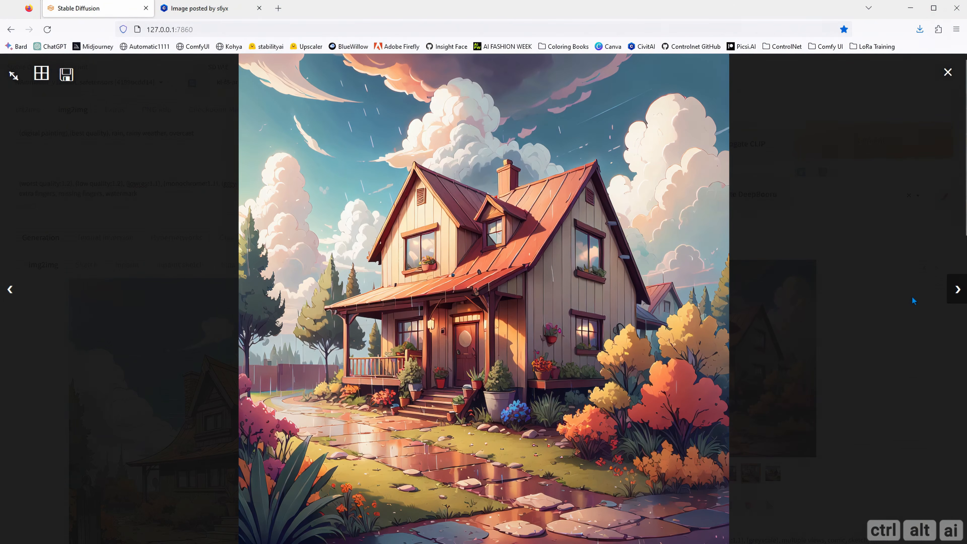
{"action": "left_click", "coordinate": [885, 303]}
Step: Replace the rain text in the prompt with "aurora borealis" and disable the Extra seed options
{"action": "scroll", "coordinate": [500, 339], "scroll_direction": "down", "scroll_amount": 15}
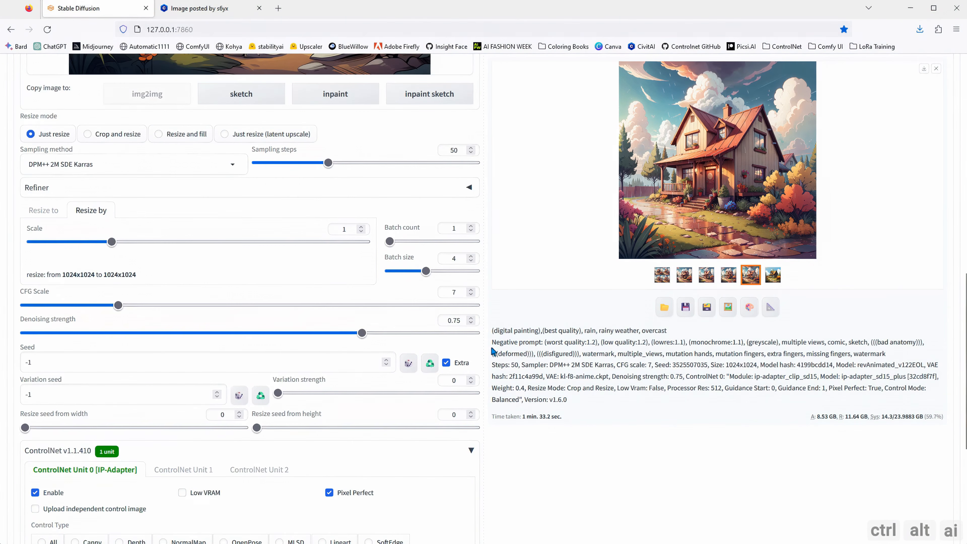
{"action": "scroll", "coordinate": [448, 366], "scroll_direction": "up", "scroll_amount": 15}
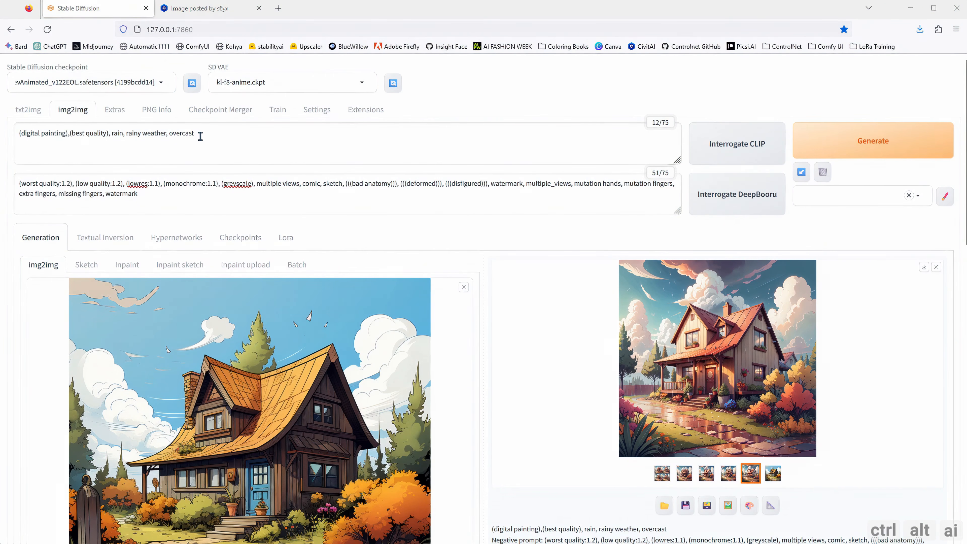
{"action": "left_click_drag", "start_coordinate": [201, 136], "coordinate": [113, 133]}
{"action": "type", "text": "aurora borealis"}
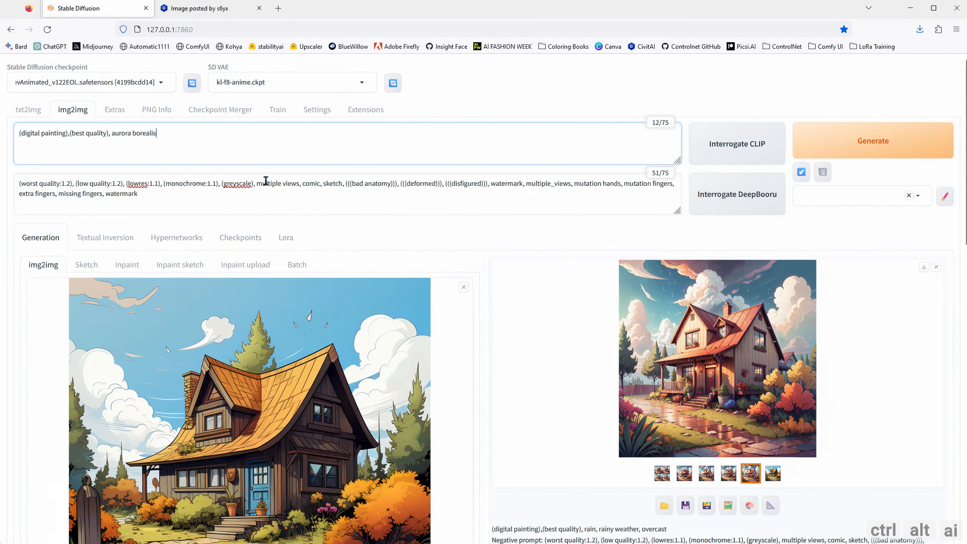
Step: Raise the IP-Adapter control weight to 0.55 and generate the batch of aurora borealis house images
{"action": "scroll", "coordinate": [479, 309], "scroll_direction": "down", "scroll_amount": 15}
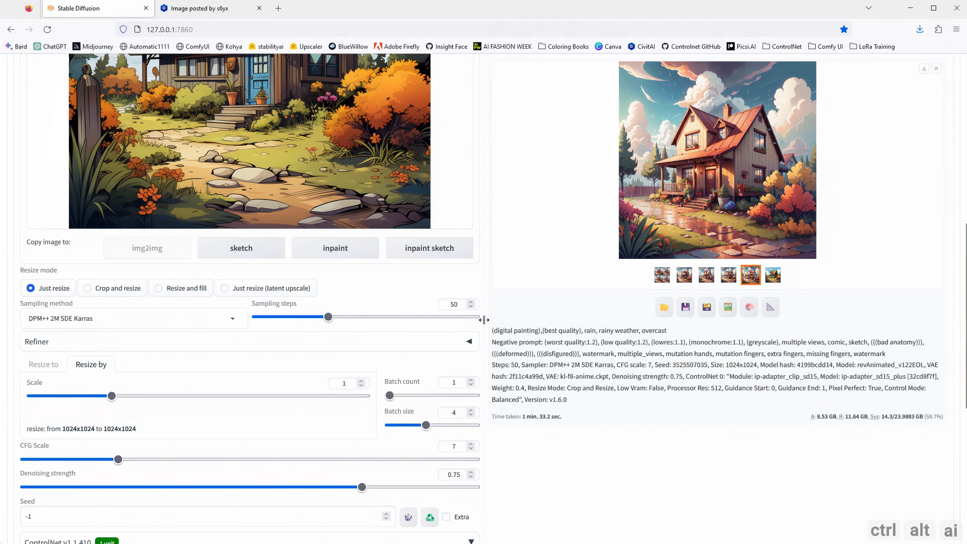
{"action": "scroll", "coordinate": [487, 336], "scroll_direction": "down", "scroll_amount": 2}
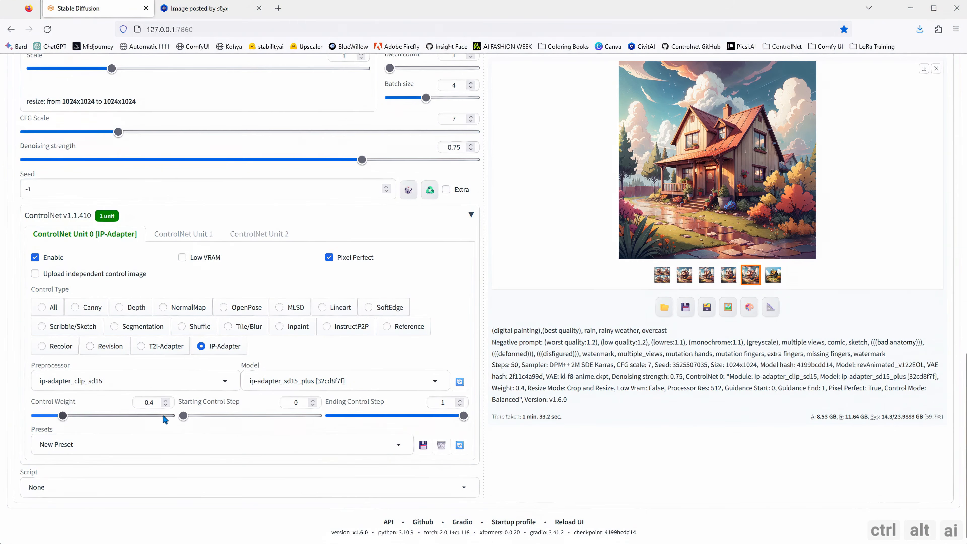
{"action": "left_click", "coordinate": [165, 401]}
{"action": "left_click", "coordinate": [165, 400]}
{"action": "left_click", "coordinate": [165, 400]}
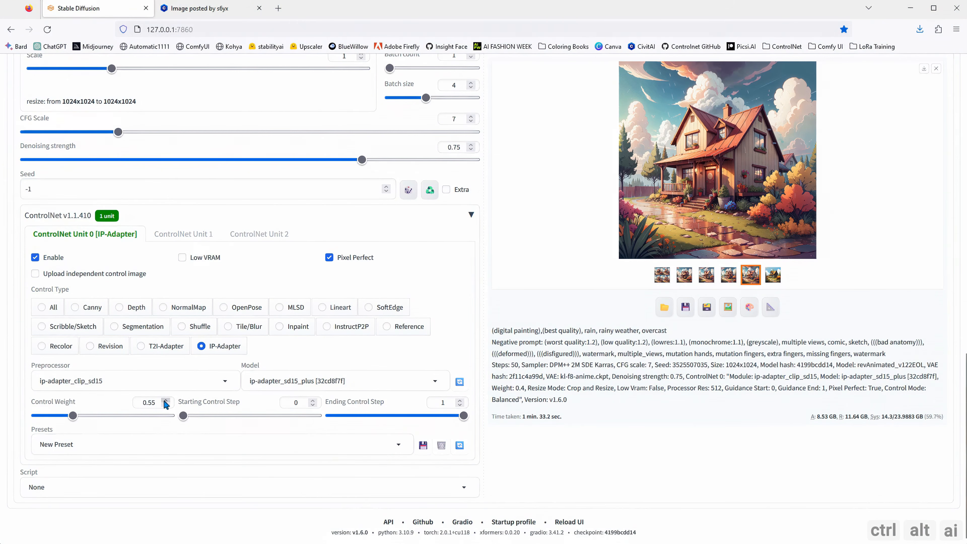
{"action": "scroll", "coordinate": [562, 432], "scroll_direction": "up", "scroll_amount": 10}
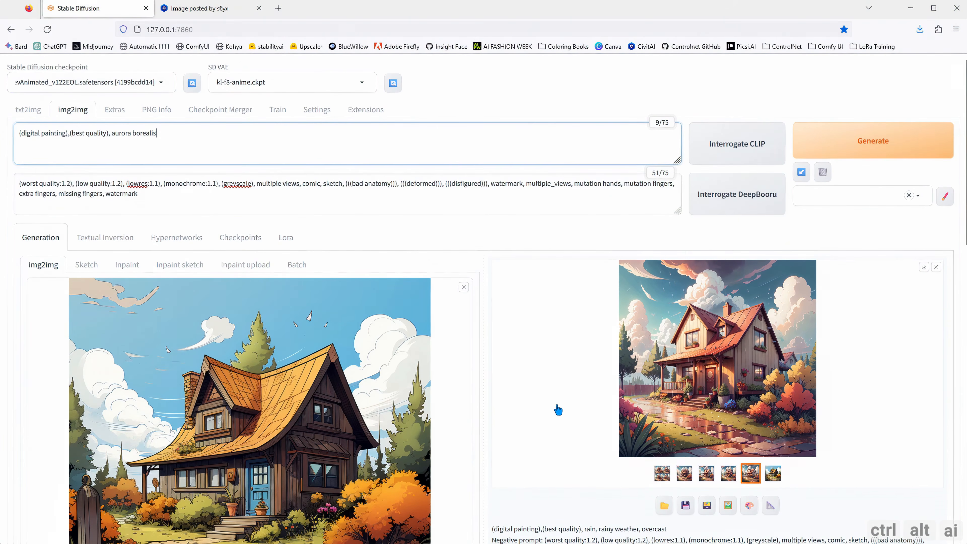
{"action": "left_click", "coordinate": [847, 152]}
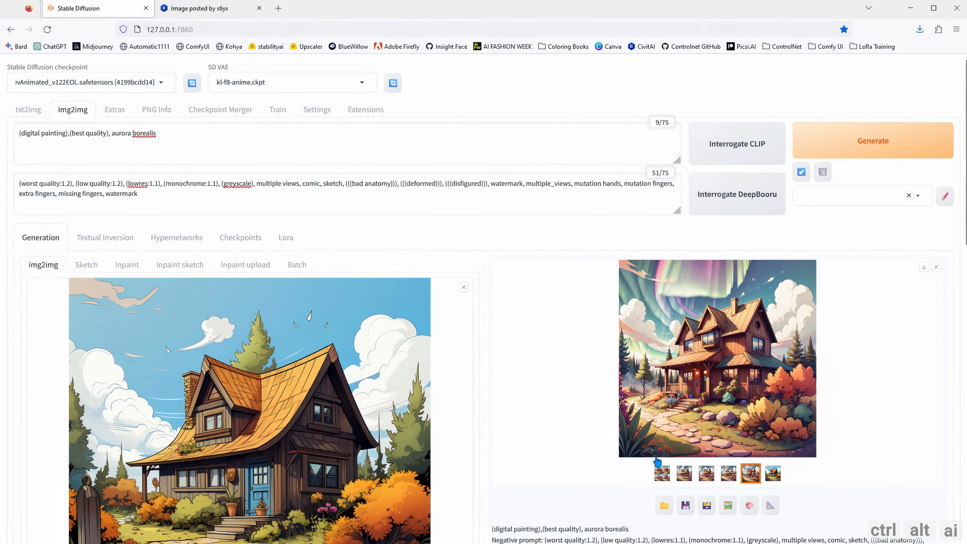
Step: Inspect the aurora borealis image grid and step through the individual houses at full size
{"action": "left_click", "coordinate": [662, 473]}
{"action": "left_click", "coordinate": [653, 368]}
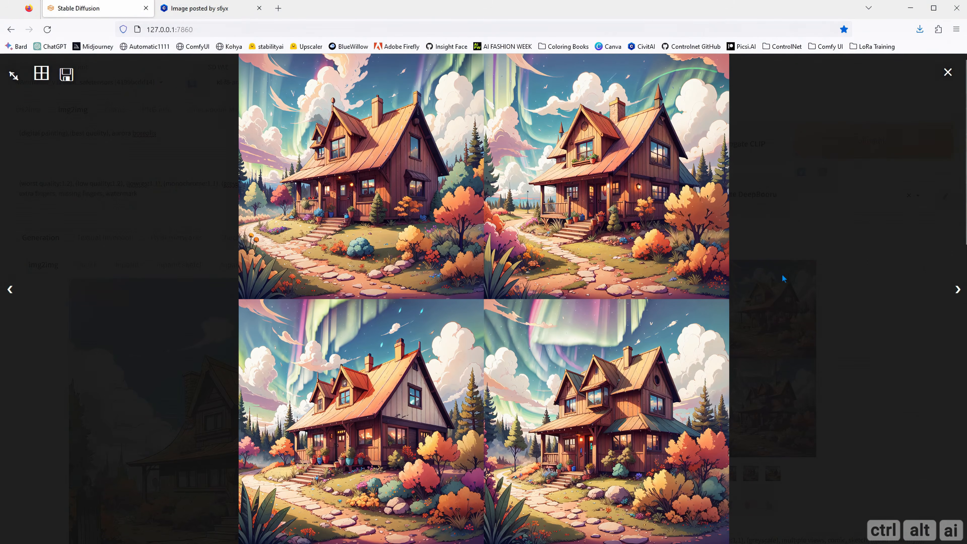
{"action": "left_click", "coordinate": [956, 290]}
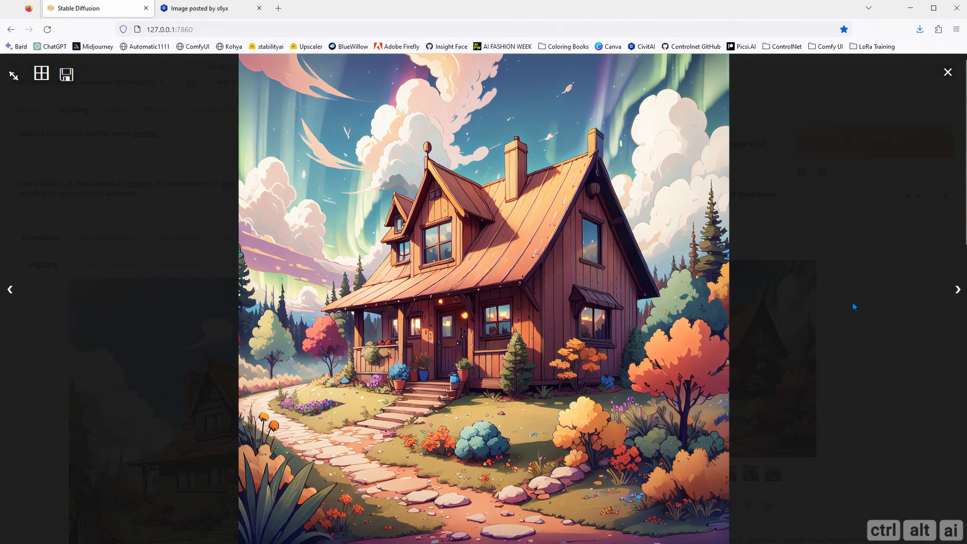
{"action": "left_click", "coordinate": [957, 293]}
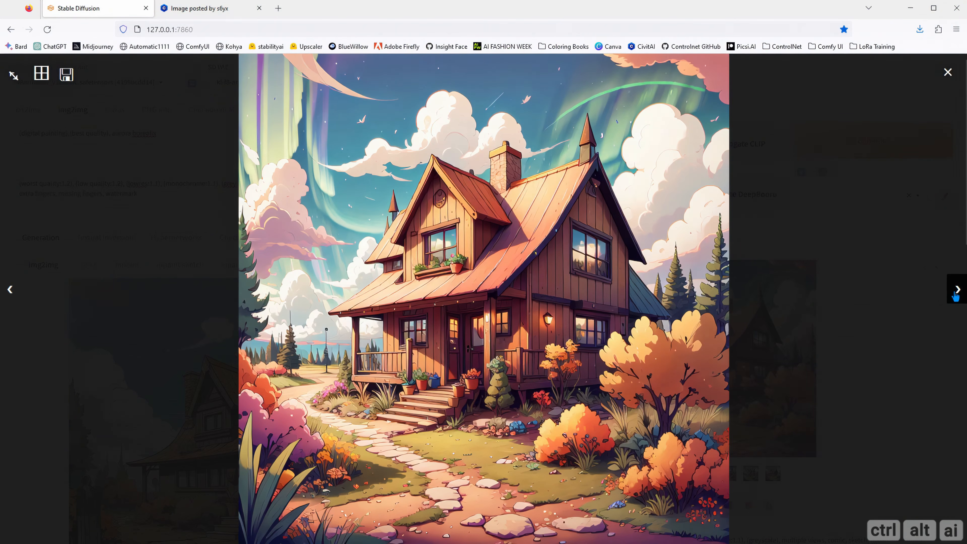
{"action": "left_click", "coordinate": [956, 293]}
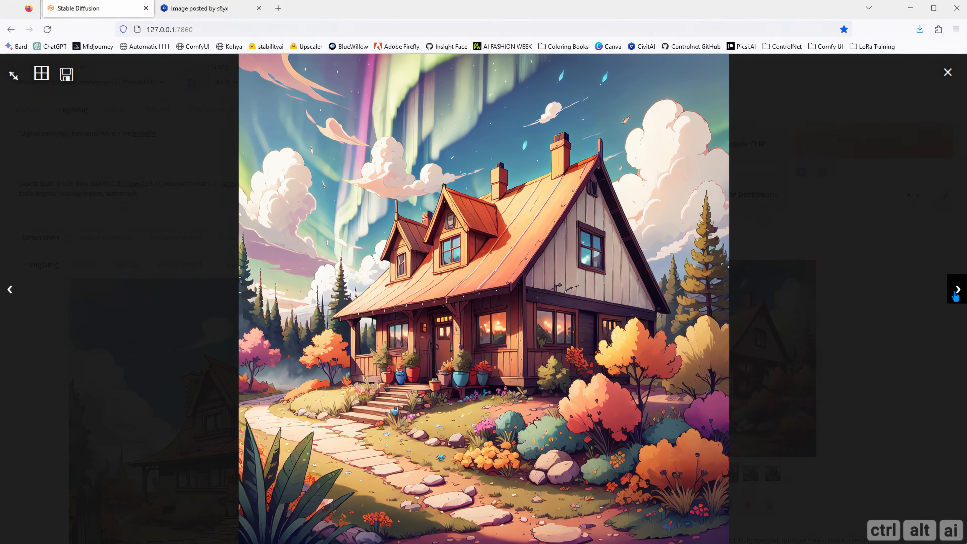
{"action": "left_click", "coordinate": [956, 293]}
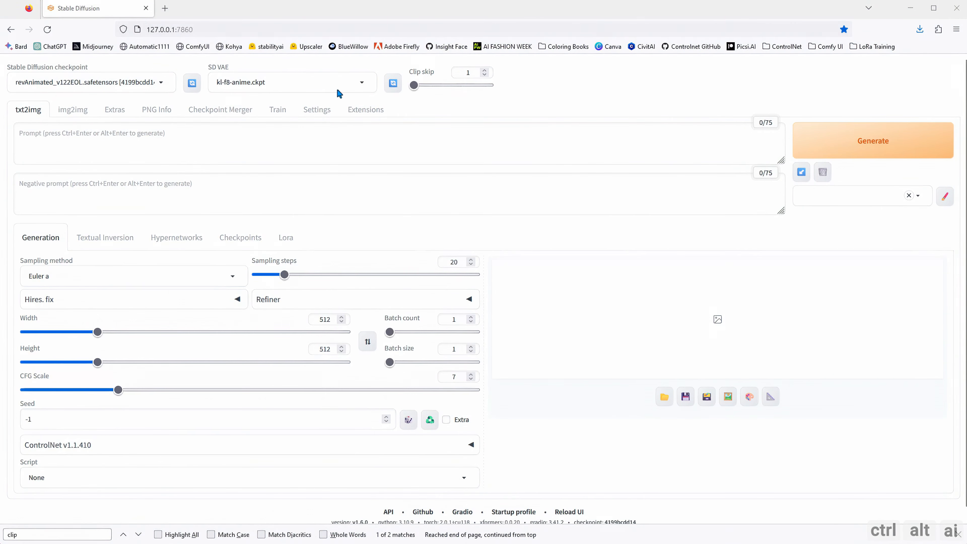
Step: Set the VAE to Automatic and enter the prompt "best quality, ultra high res, sfw, 3d, man wearing casuals shirt and jeans, times square, new york city"
{"action": "left_click", "coordinate": [361, 82]}
{"action": "left_click", "coordinate": [278, 100]}
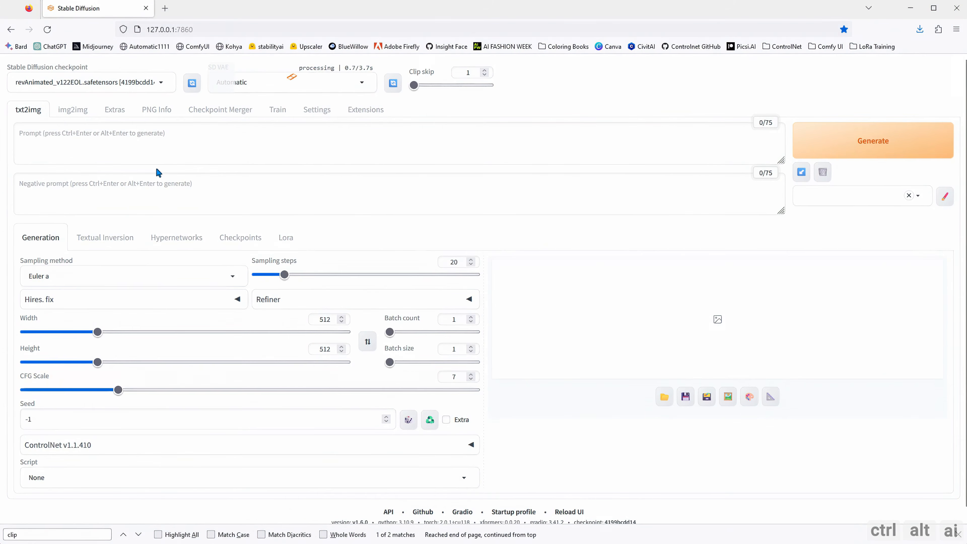
{"action": "left_click", "coordinate": [143, 144]}
{"action": "key", "text": "ctrl+v"}
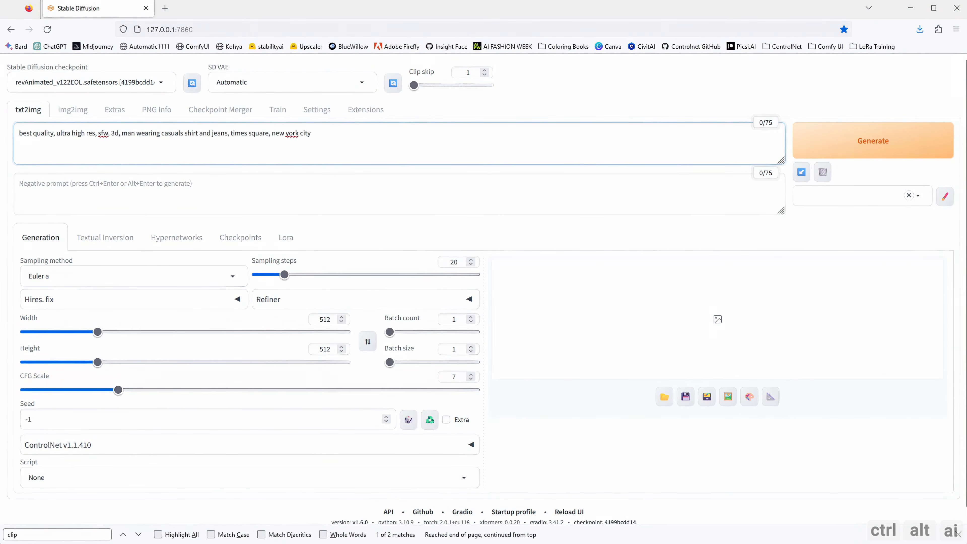
Step: Fill the negative prompt with the usual quality, bad-anatomy and watermark terms, from "(worst quality:1.2), (low quality:1.2)" through "missing fingers, watermark, nude"
{"action": "key", "text": "alt+Tab"}
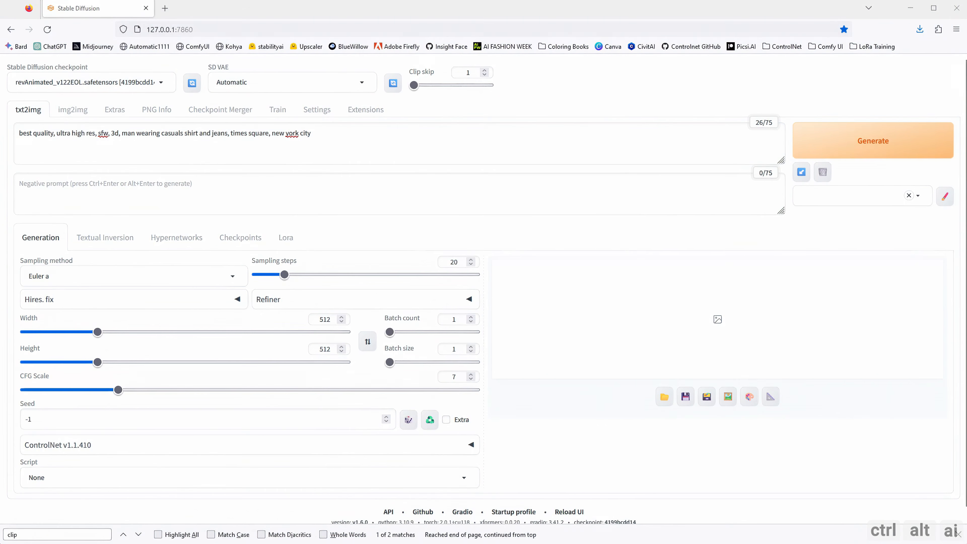
{"action": "left_click", "coordinate": [107, 193]}
{"action": "type", "text": "(worst quality:1.2), (low quality:1.2), (lowres:1.1), (monochrome:1.1), (greyscale), multiple views, comic, sketch, (((bad anatomy))), (((deformed))), (((disfigured))), watermark, multiple_views, mutation hands, mutation fingers, extra fingers, missing fingers, watermark, nude"}
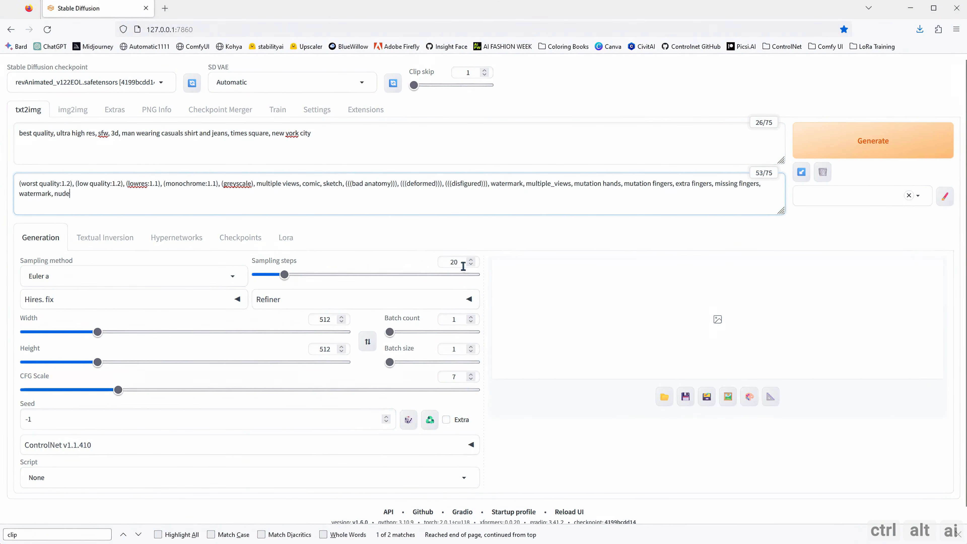
Step: Set the sampling steps to 50 and the sampling method to DPM++ 2M SDE Karras
{"action": "double_click", "coordinate": [453, 261]}
{"action": "type", "text": "50"}
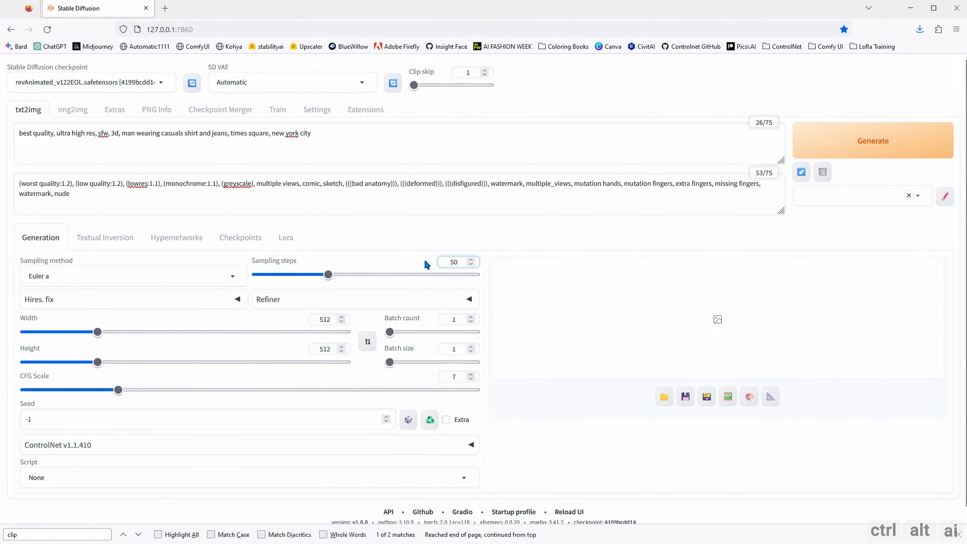
{"action": "left_click", "coordinate": [233, 276]}
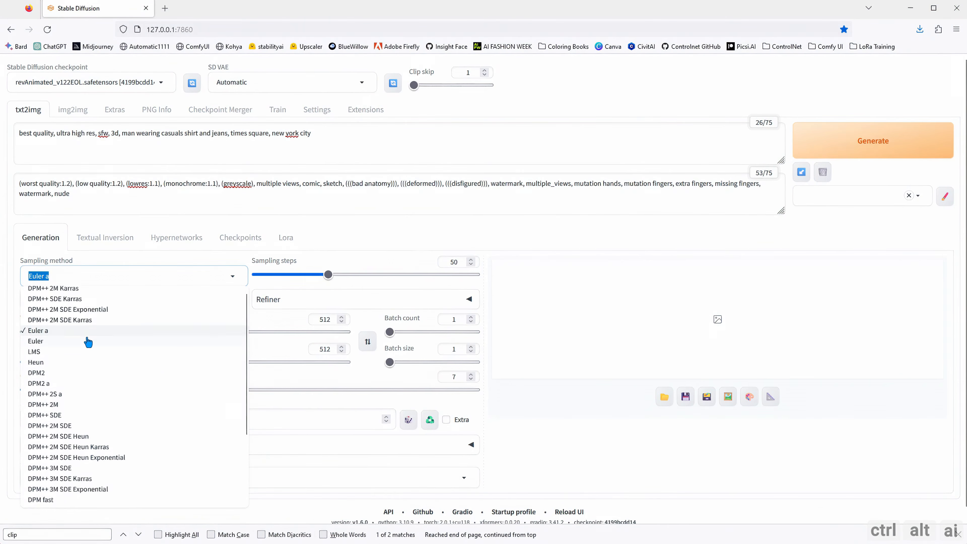
{"action": "left_click", "coordinate": [86, 326]}
Step: Set up Hires. fix with the 4x_foolhardy_Remacri upscaler, 10 hires steps and a denoising strength of 0.3
{"action": "left_click", "coordinate": [234, 301]}
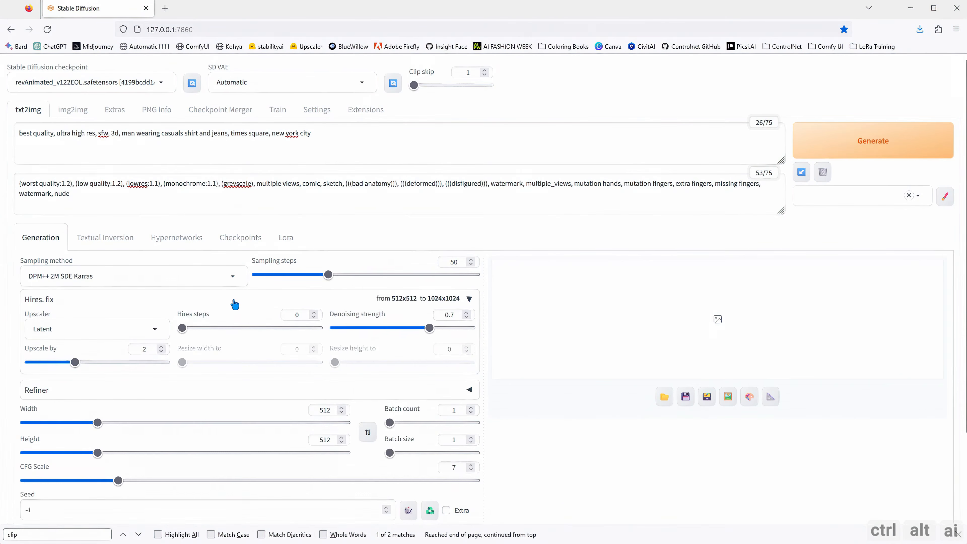
{"action": "left_click", "coordinate": [144, 332]}
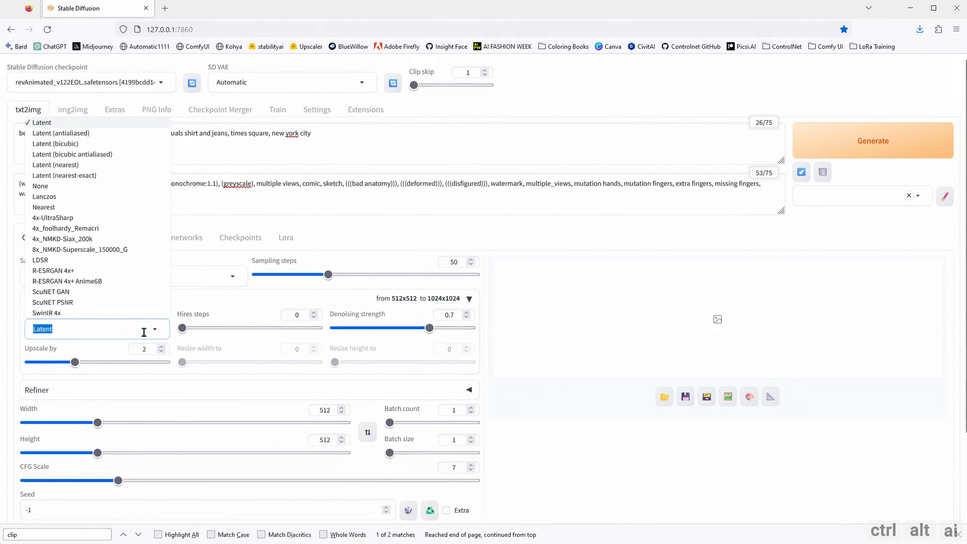
{"action": "left_click", "coordinate": [70, 230]}
{"action": "left_click", "coordinate": [305, 317]}
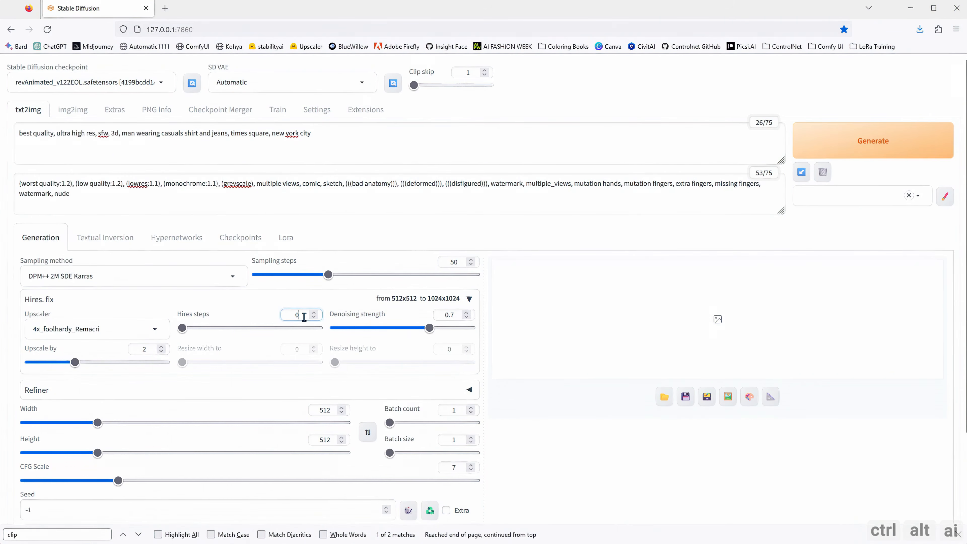
{"action": "double_click", "coordinate": [304, 316]}
{"action": "type", "text": "10"}
{"action": "left_click", "coordinate": [455, 317]}
{"action": "key", "text": "BackSpace"}
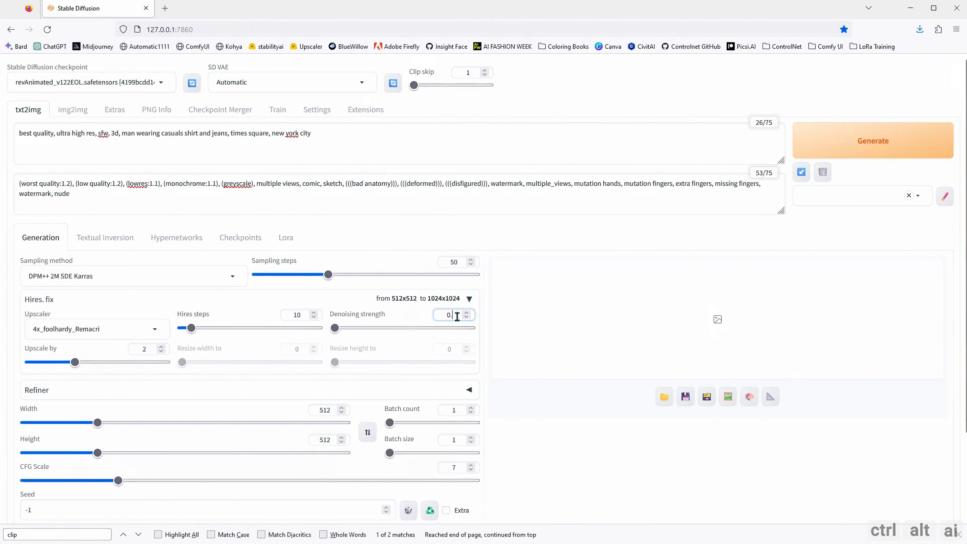
{"action": "type", "text": "3"}
Step: Set the generation seed to 360182647
{"action": "scroll", "coordinate": [419, 324], "scroll_direction": "down", "scroll_amount": 3}
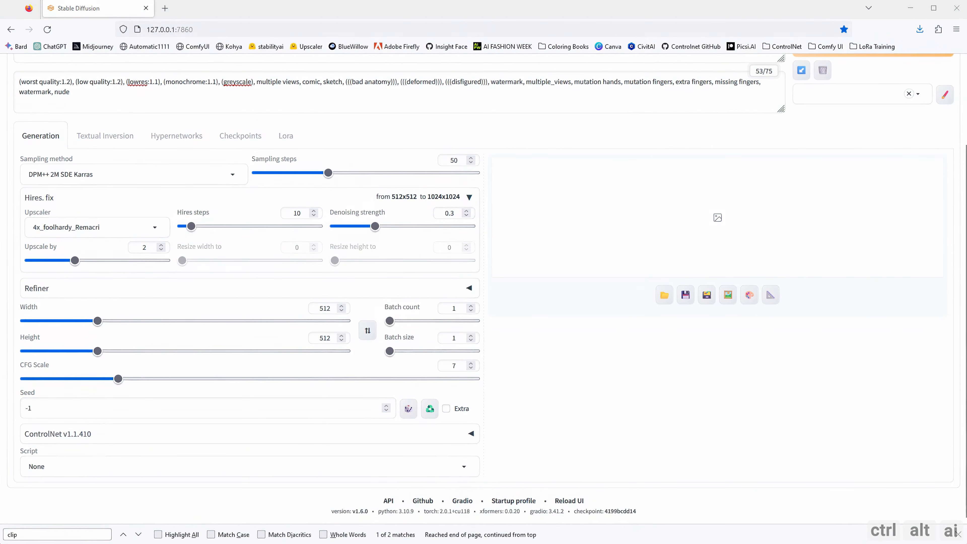
{"action": "left_click_drag", "start_coordinate": [37, 407], "coordinate": [14, 410]}
{"action": "type", "text": "360182647"}
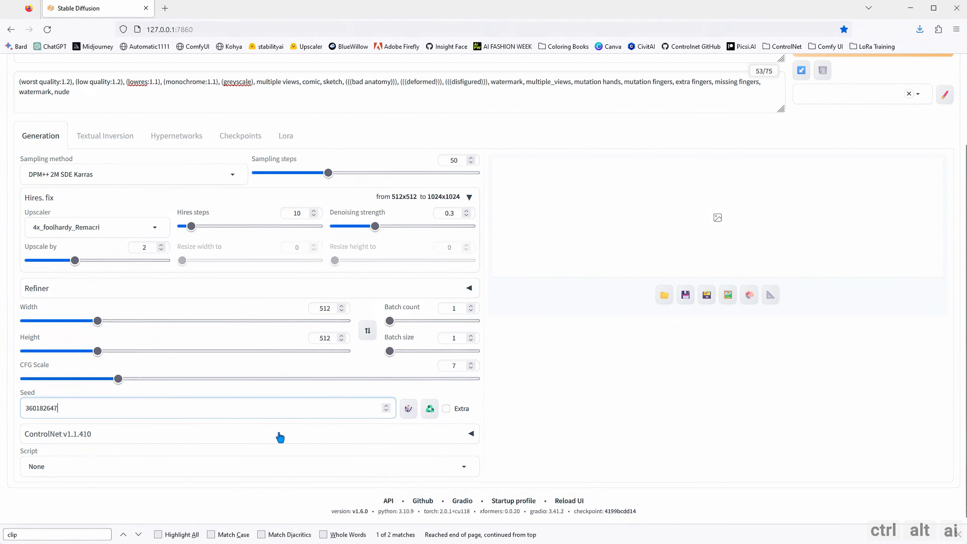
{"action": "key", "text": "ctrl+a"}
{"action": "type", "text": "360182647"}
{"action": "left_click", "coordinate": [470, 417]}
Step: Load the man's close-up portrait 68574589-2b5d-410c-a80b-ac8cc12da2d1_face.png from the Images folder into ControlNet Unit 0
{"action": "left_click", "coordinate": [471, 434]}
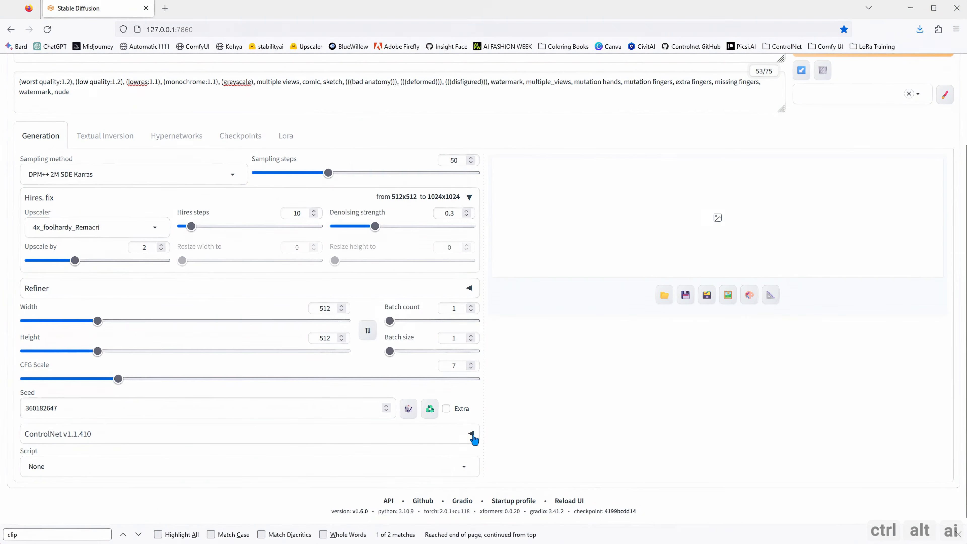
{"action": "scroll", "coordinate": [255, 404], "scroll_direction": "down", "scroll_amount": 4}
{"action": "left_click", "coordinate": [257, 405]}
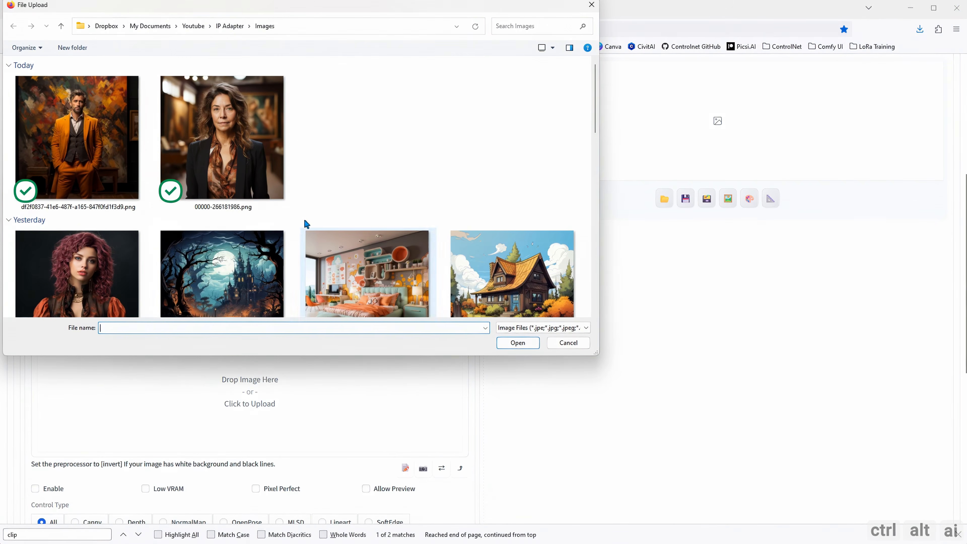
{"action": "scroll", "coordinate": [317, 218], "scroll_direction": "down", "scroll_amount": 5}
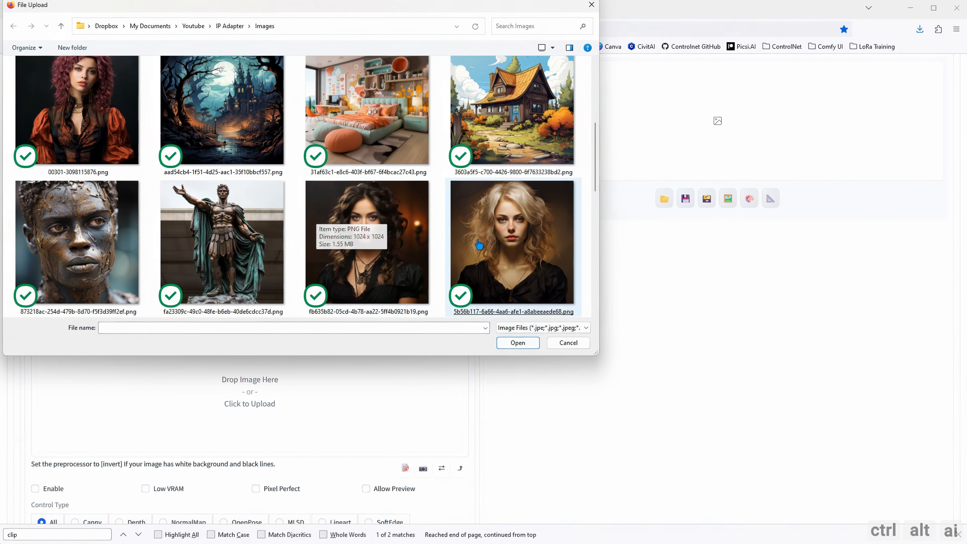
{"action": "scroll", "coordinate": [466, 233], "scroll_direction": "down", "scroll_amount": 3}
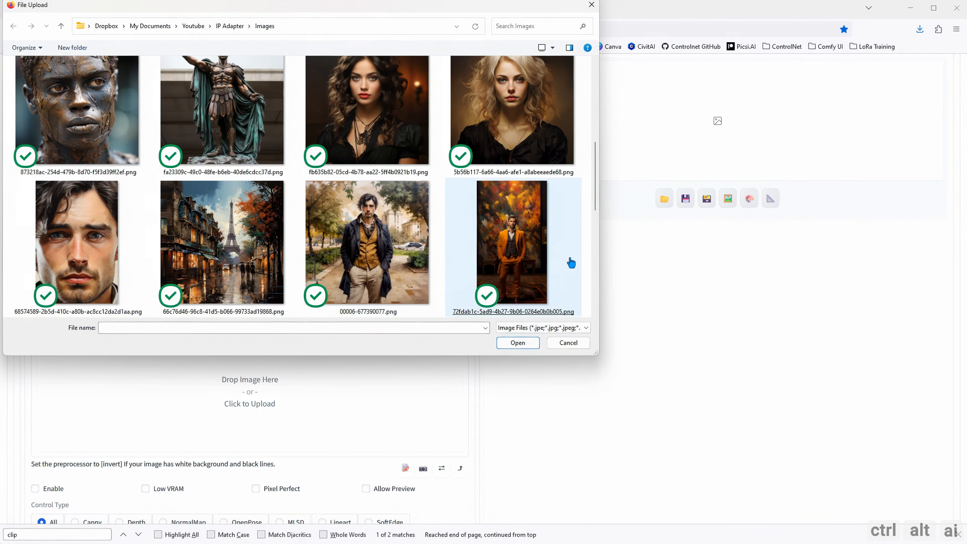
{"action": "scroll", "coordinate": [537, 259], "scroll_direction": "down", "scroll_amount": 3}
{"action": "left_click", "coordinate": [242, 256]}
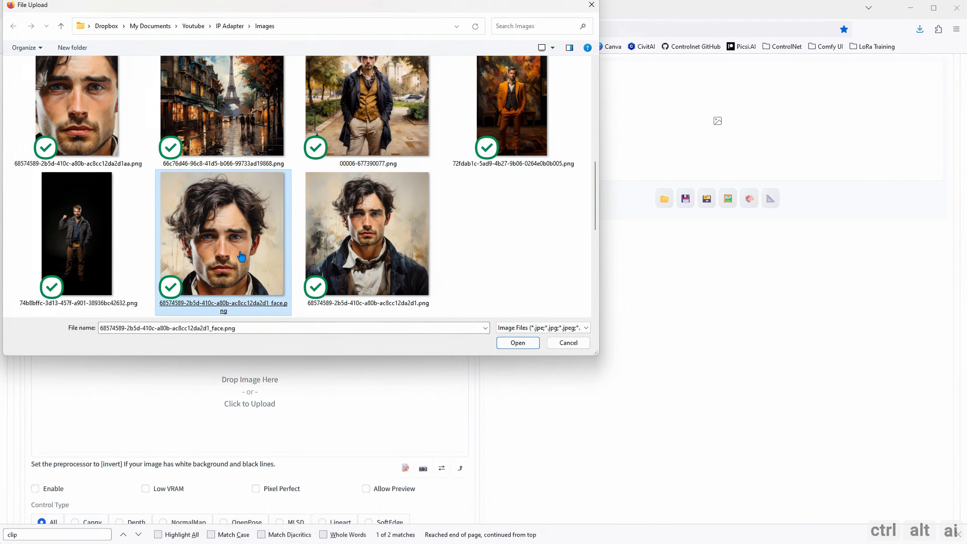
{"action": "double_click", "coordinate": [241, 256]}
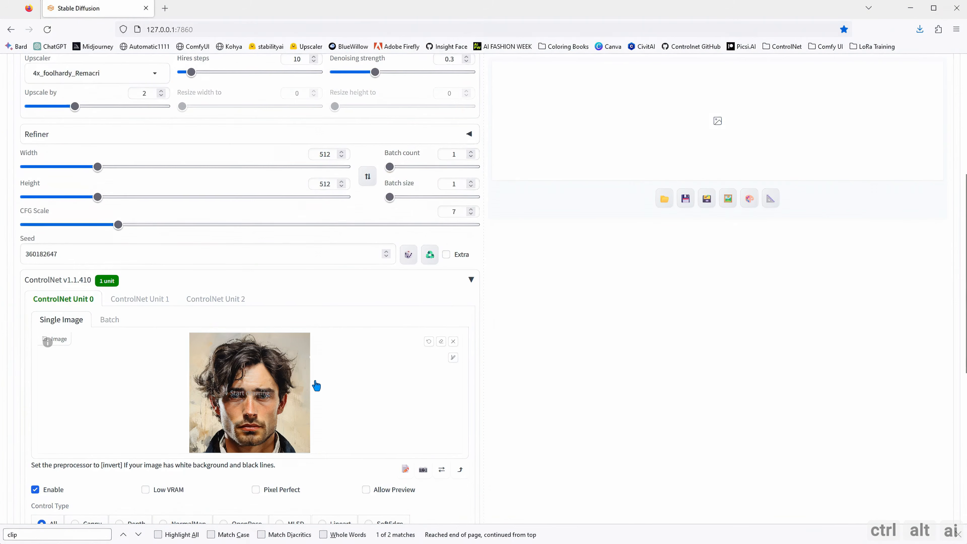
Step: Set ControlNet Unit 0 to the IP-Adapter control type with the ip-adapter-plus-face_sd15 model
{"action": "scroll", "coordinate": [315, 385], "scroll_direction": "down", "scroll_amount": 4}
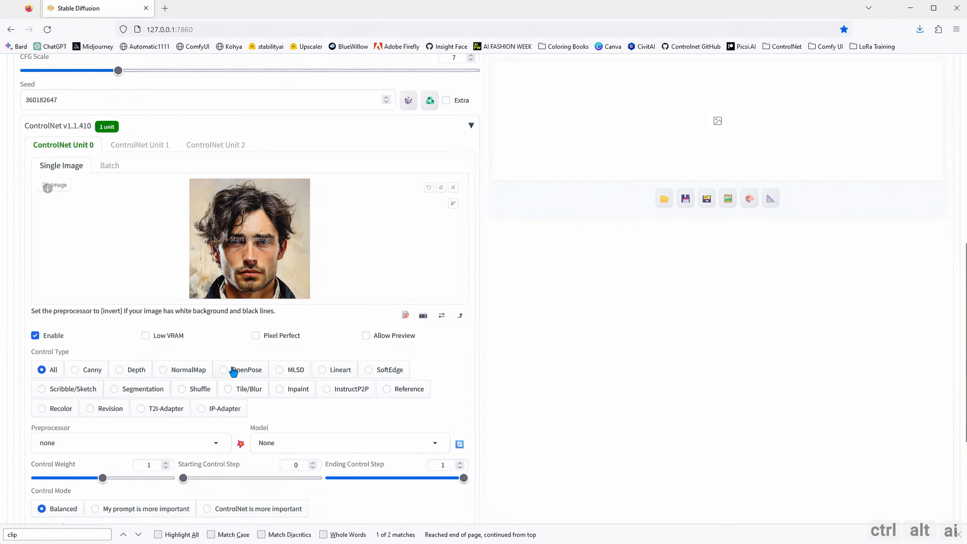
{"action": "scroll", "coordinate": [217, 362], "scroll_direction": "down", "scroll_amount": 1}
{"action": "left_click", "coordinate": [202, 357]}
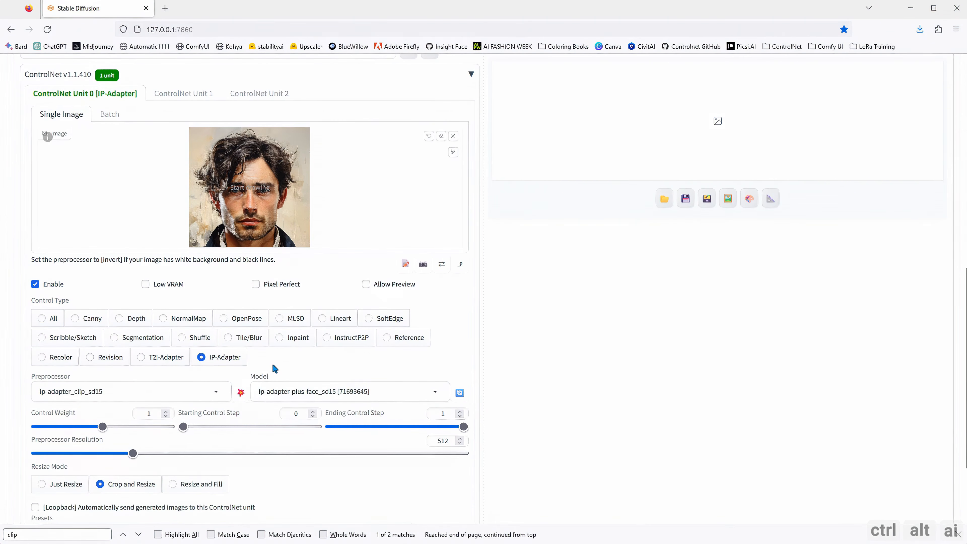
{"action": "left_click", "coordinate": [435, 392]}
{"action": "left_click", "coordinate": [466, 334]}
{"action": "scroll", "coordinate": [231, 445], "scroll_direction": "down", "scroll_amount": 1}
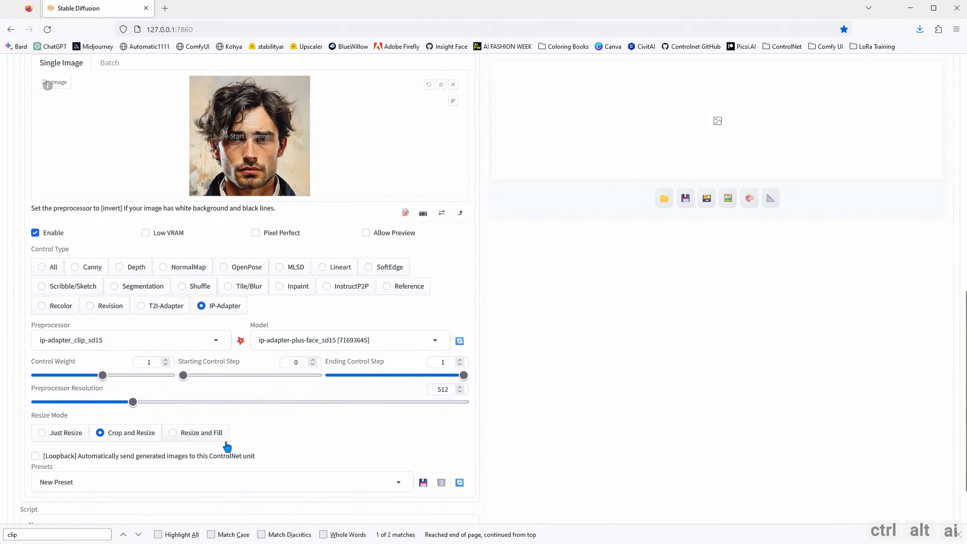
Step: Load the picture of the standing man in an orange suit into ControlNet Unit 1
{"action": "scroll", "coordinate": [188, 396], "scroll_direction": "up", "scroll_amount": 3}
{"action": "scroll", "coordinate": [133, 325], "scroll_direction": "up", "scroll_amount": 2}
{"action": "left_click", "coordinate": [173, 248]}
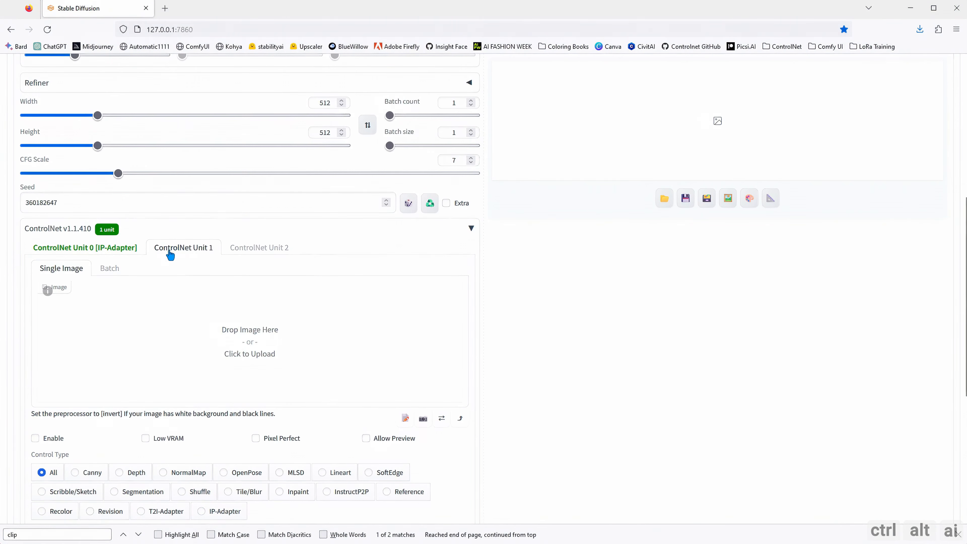
{"action": "left_click", "coordinate": [246, 354]}
{"action": "double_click", "coordinate": [75, 137]}
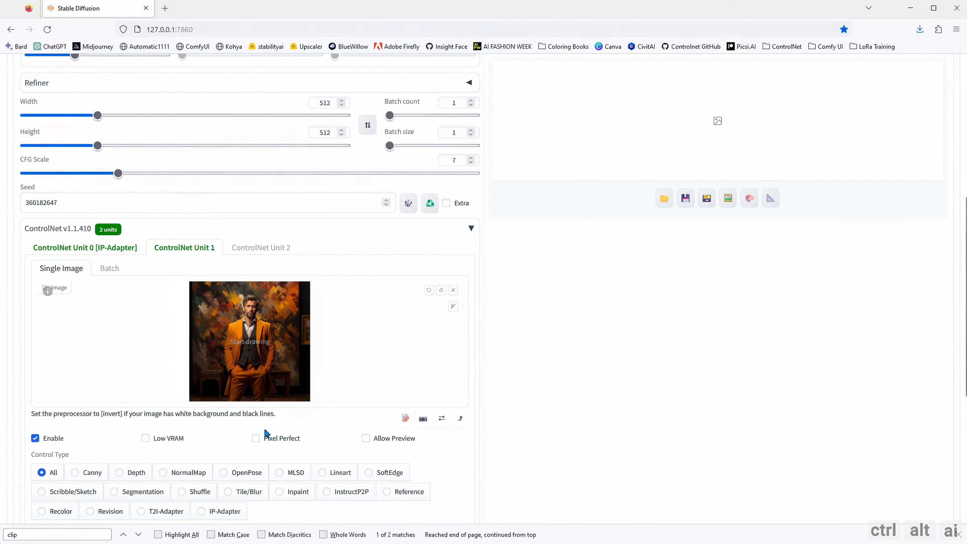
Step: Set ControlNet Unit 1 to OpenPose with Pixel Perfect, Allow Preview and the openpose preprocessor, and generate the pose preview
{"action": "scroll", "coordinate": [274, 439], "scroll_direction": "down", "scroll_amount": 1}
{"action": "left_click", "coordinate": [278, 388]}
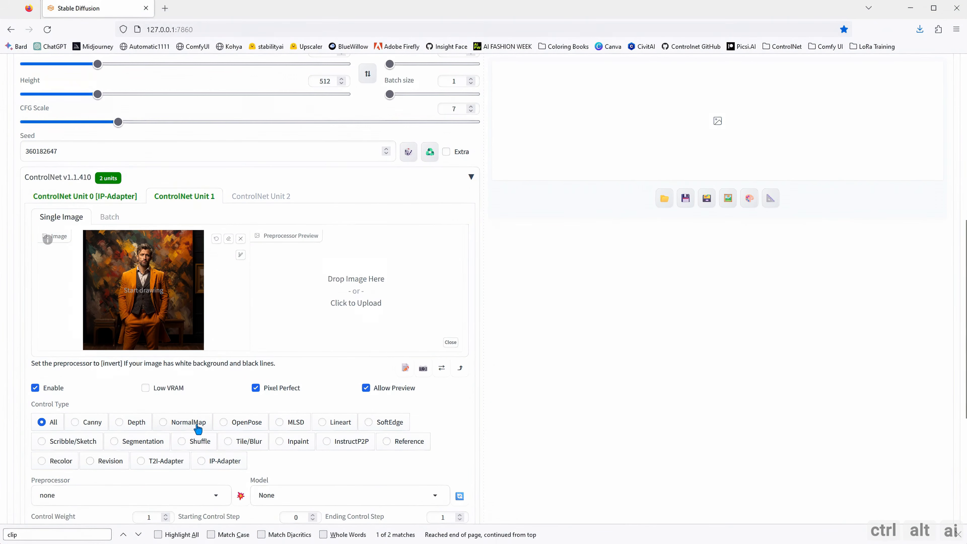
{"action": "left_click", "coordinate": [243, 422]}
{"action": "scroll", "coordinate": [292, 451], "scroll_direction": "down", "scroll_amount": 1}
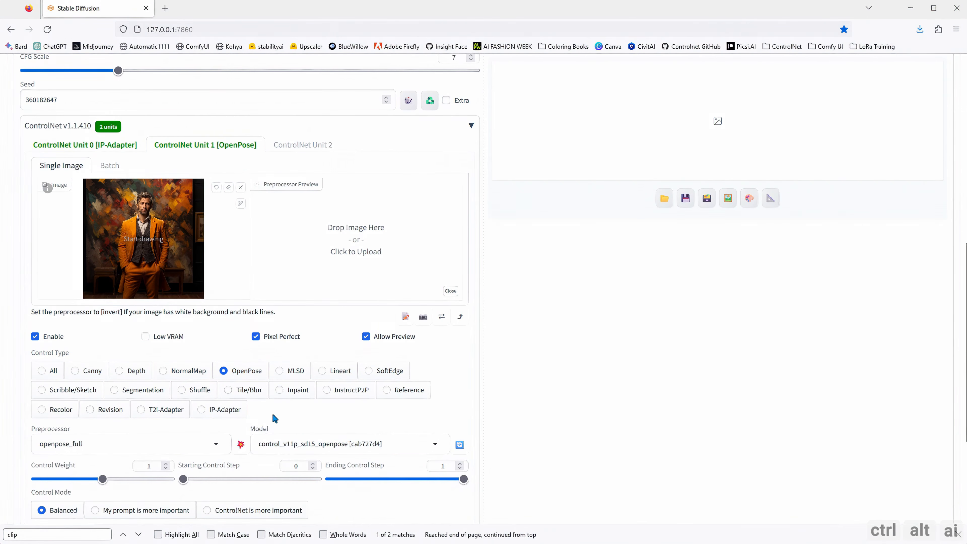
{"action": "left_click", "coordinate": [231, 444]}
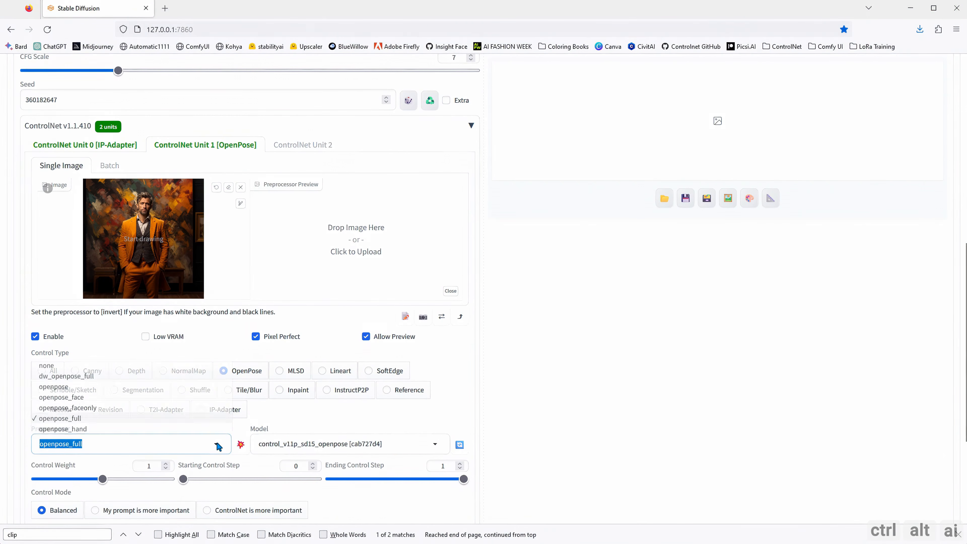
{"action": "left_click", "coordinate": [72, 388]}
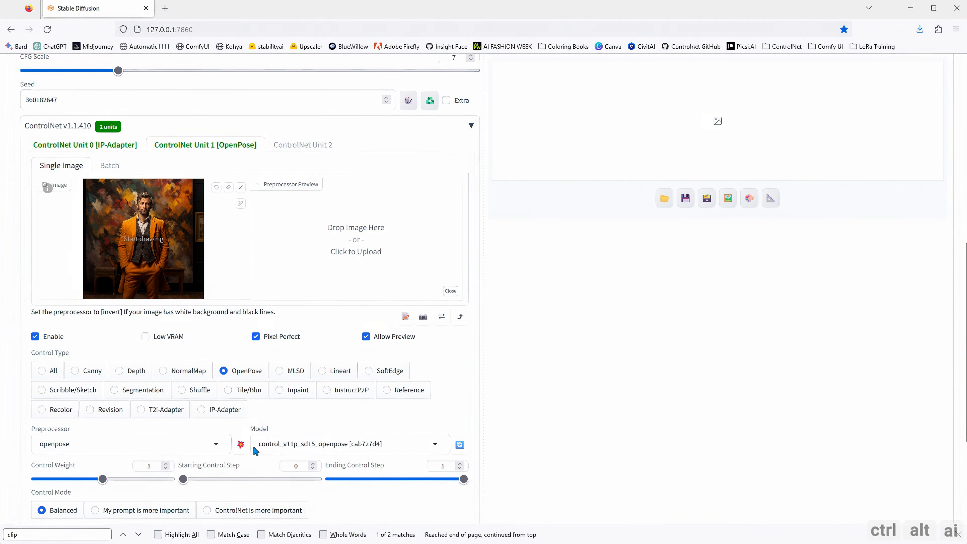
{"action": "left_click", "coordinate": [240, 443]}
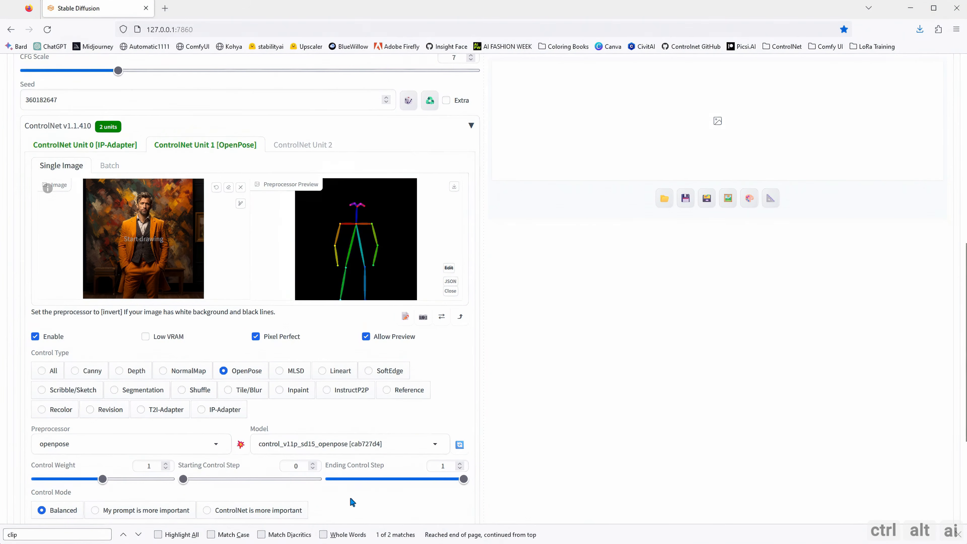
Step: Generate the Times Square image of the man using both ControlNet units
{"action": "scroll", "coordinate": [335, 423], "scroll_direction": "down", "scroll_amount": 4}
{"action": "scroll", "coordinate": [276, 404], "scroll_direction": "up", "scroll_amount": 4}
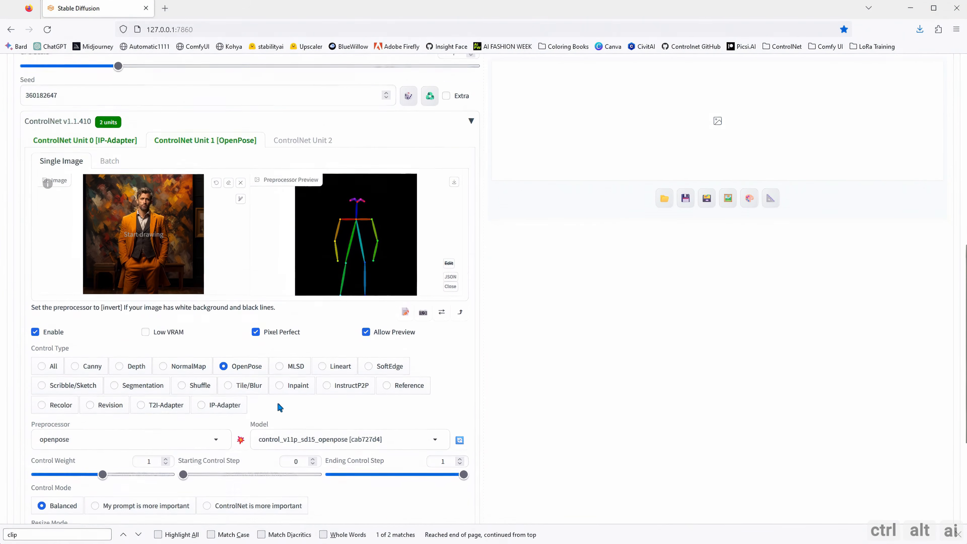
{"action": "scroll", "coordinate": [277, 402], "scroll_direction": "up", "scroll_amount": 11}
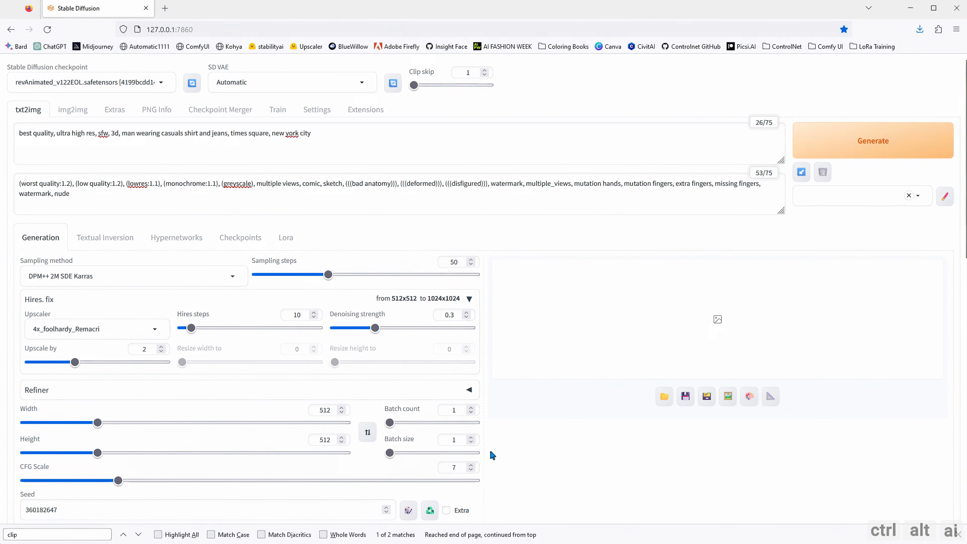
{"action": "scroll", "coordinate": [489, 449], "scroll_direction": "down", "scroll_amount": 3}
{"action": "scroll", "coordinate": [491, 438], "scroll_direction": "up", "scroll_amount": 3}
{"action": "left_click", "coordinate": [848, 152]}
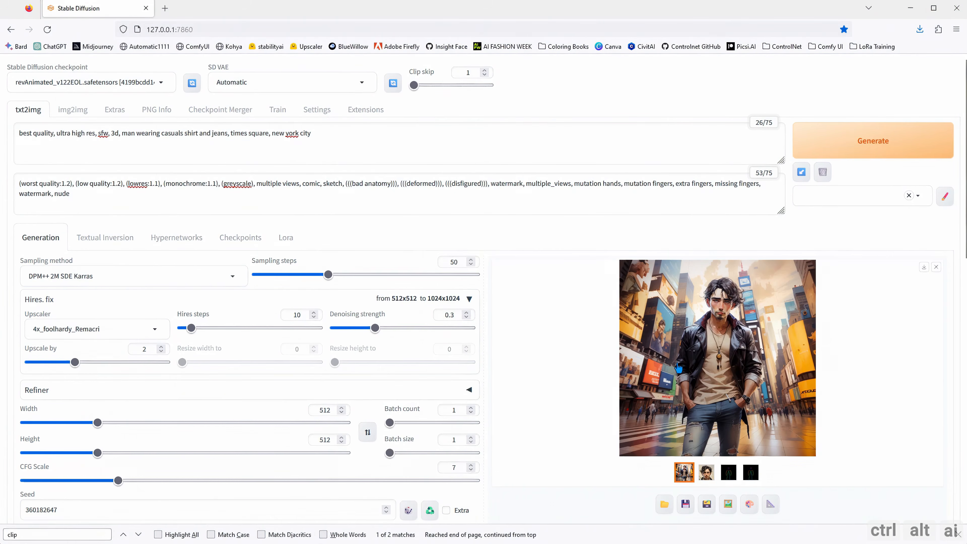
Step: Examine the generated Times Square image enlarged and compare it with the face reference and pose maps in the gallery
{"action": "left_click", "coordinate": [683, 374]}
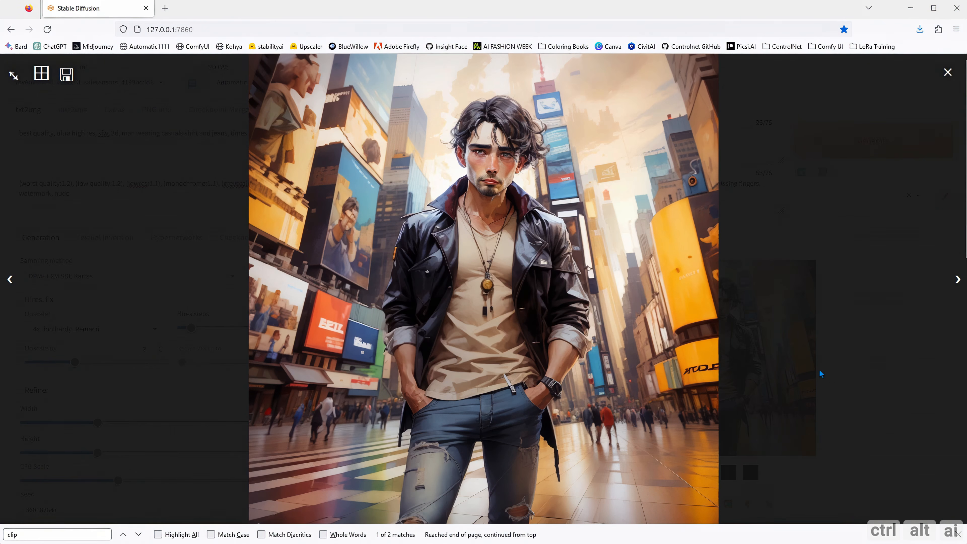
{"action": "left_click", "coordinate": [831, 365]}
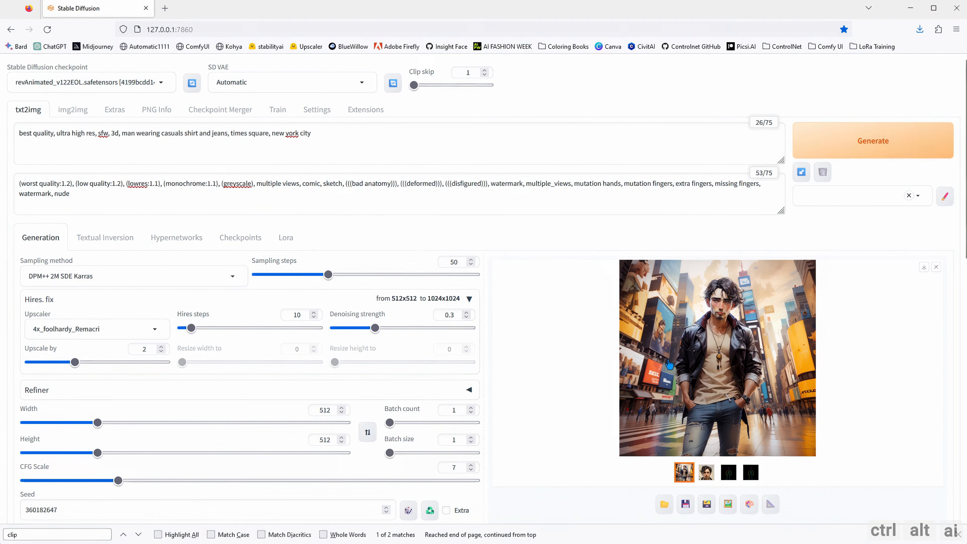
{"action": "left_click", "coordinate": [704, 471]}
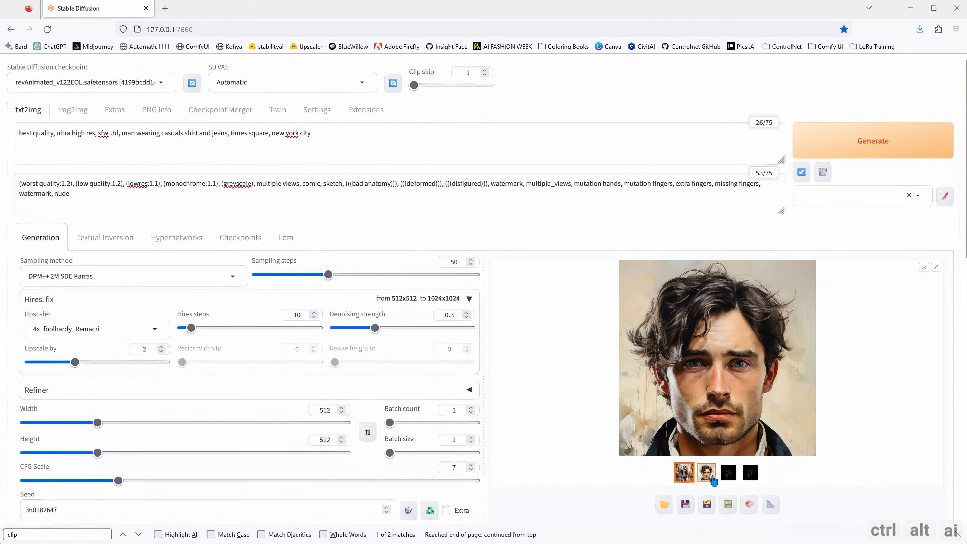
{"action": "left_click", "coordinate": [730, 477]}
{"action": "left_click", "coordinate": [751, 472]}
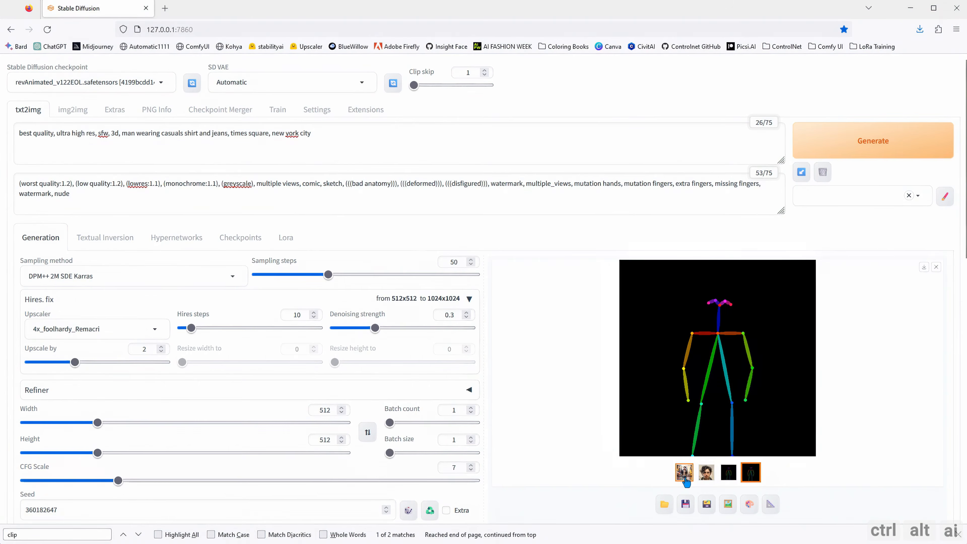
{"action": "left_click", "coordinate": [684, 473]}
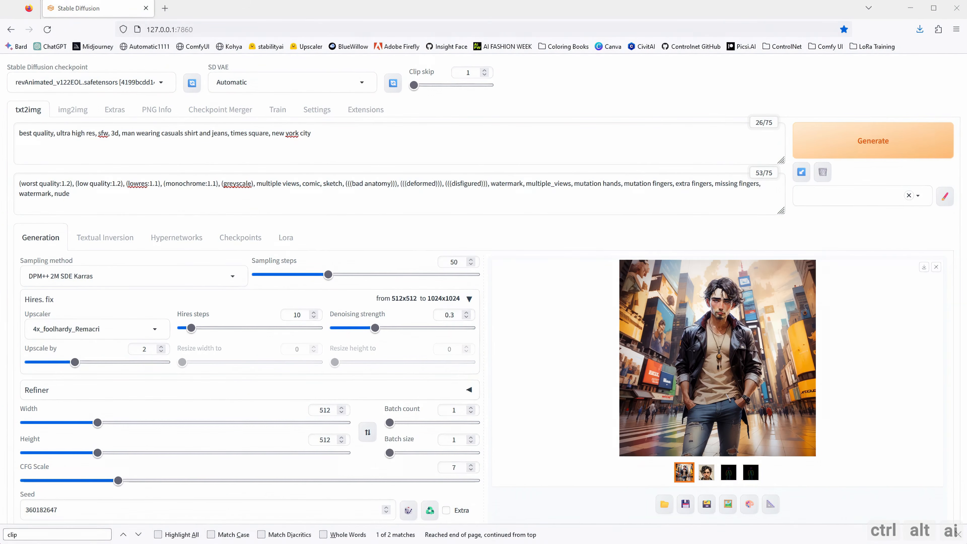
Step: Replace the prompt with "A female in causal clothes in the park" and the negative prompt with the "(deformed iris, deformed pupils, semi-realistic, cgi, 3d..." list
{"action": "left_click_drag", "start_coordinate": [318, 134], "coordinate": [5, 139]}
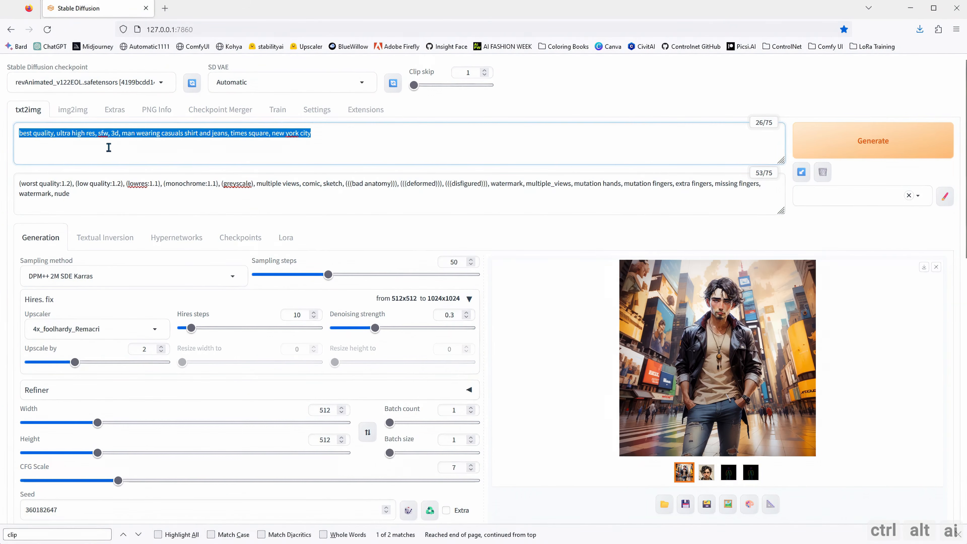
{"action": "type", "text": "A female in causal clothes in the park"}
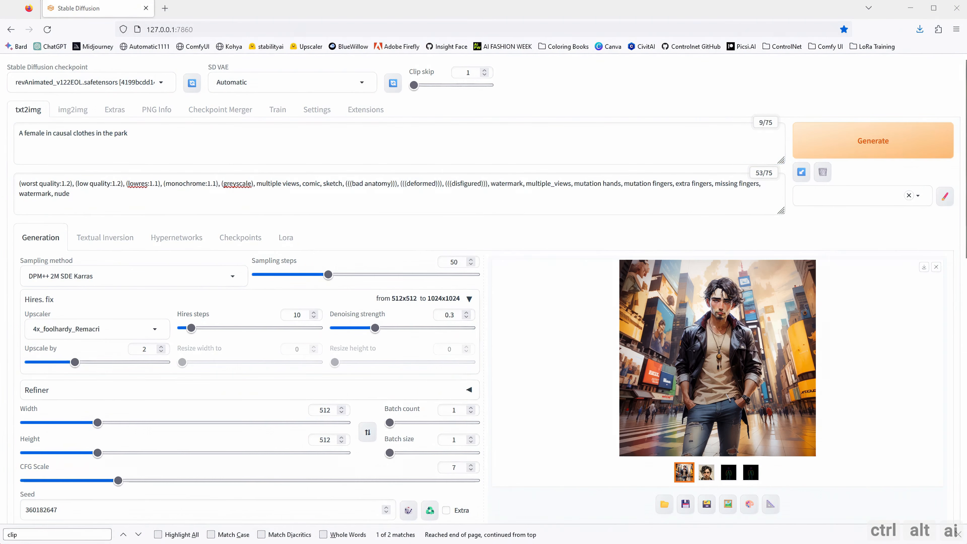
{"action": "left_click_drag", "start_coordinate": [89, 197], "coordinate": [8, 184]}
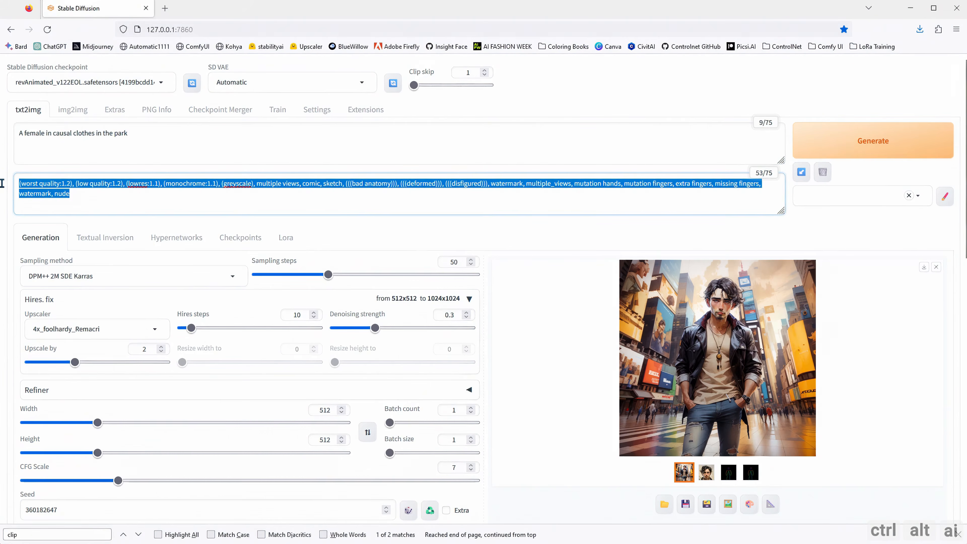
{"action": "type", "text": "(deformed iris, deformed pupils, semi-realistic, cgi, 3d, render, sketch, cartoon, drawing, anime), text, cropped, out of frame, worst quality, low quality, jpeg artifacts, ugly, duplicate, morbid, mutilated, extra fingers, mutated hands, poorly drawn hands, poorly drawn face, mutation, deformed, blurry, dehydrated, bad anatomy, bad proportions, extra limbs, cloned face, disfigured, gross proportions, malformed limbs, missing arms, missing legs, extra arms, extra legs, fused fingers, too many fingers, long neck"}
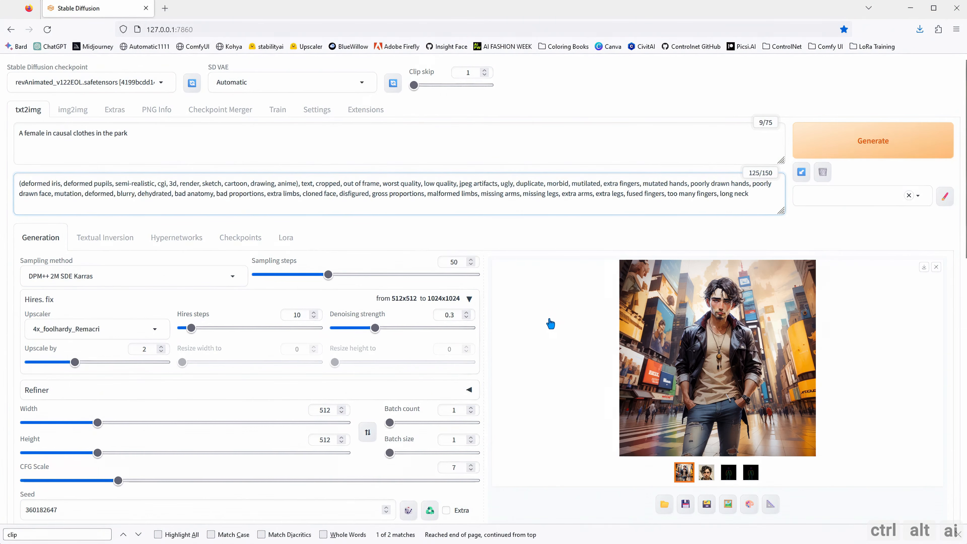
{"action": "left_click", "coordinate": [145, 330]}
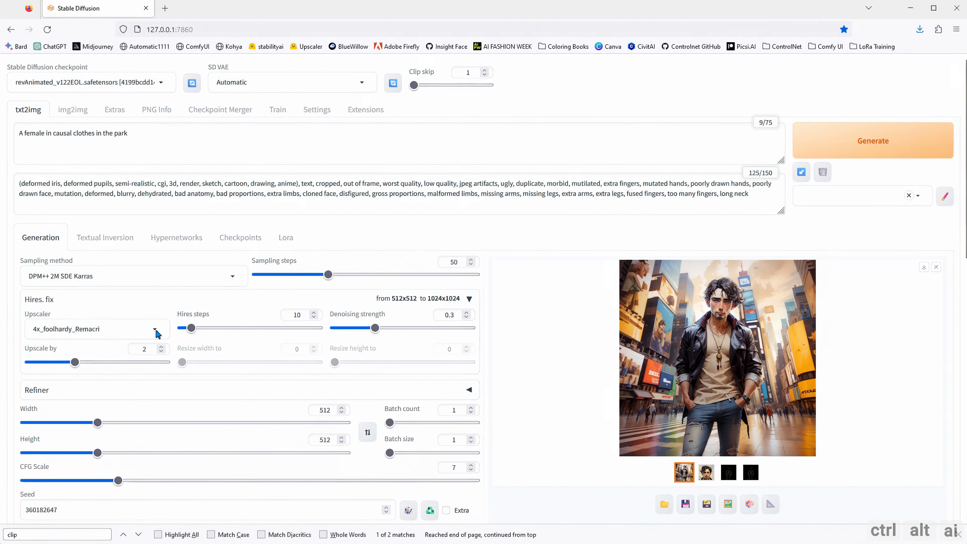
{"action": "left_click", "coordinate": [57, 218]}
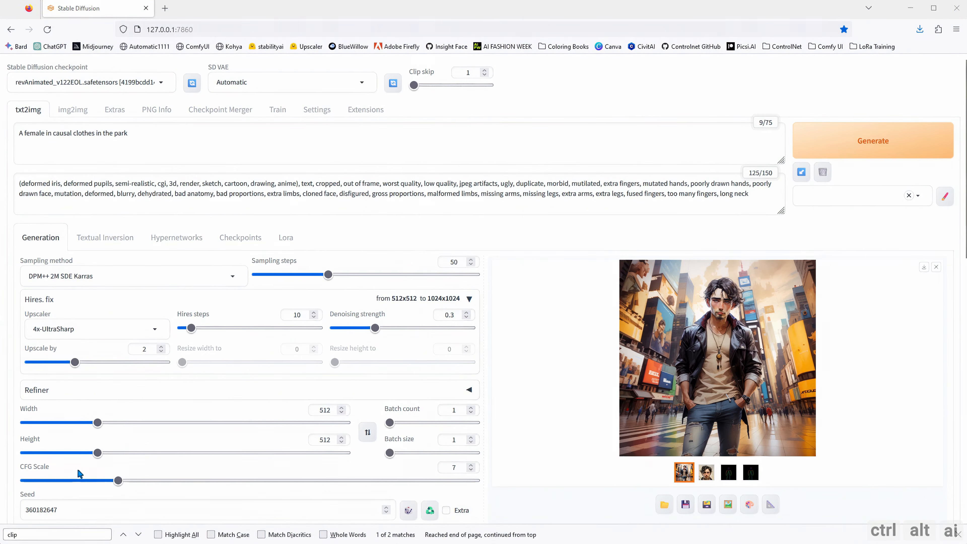
{"action": "double_click", "coordinate": [22, 512]}
{"action": "key", "text": "ctrl+v"}
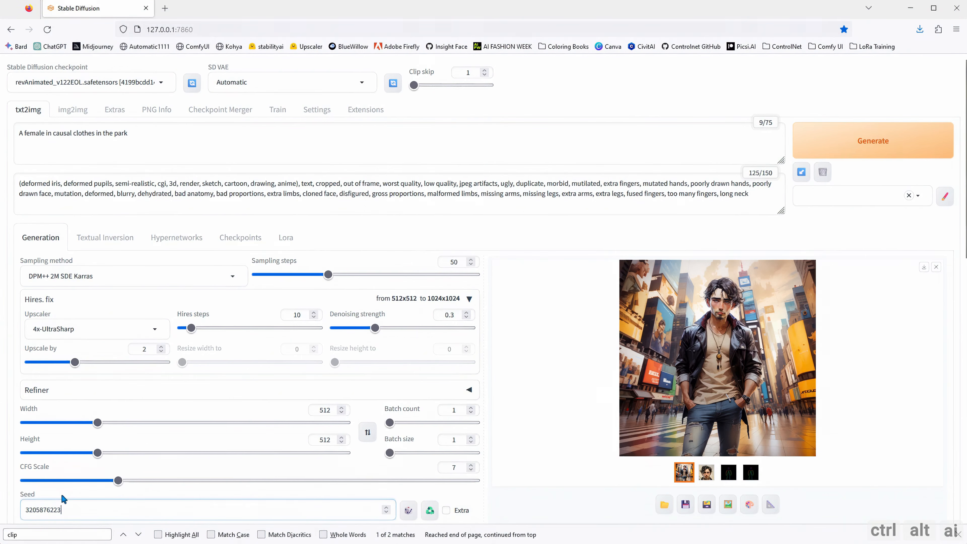
{"action": "left_click", "coordinate": [64, 499]}
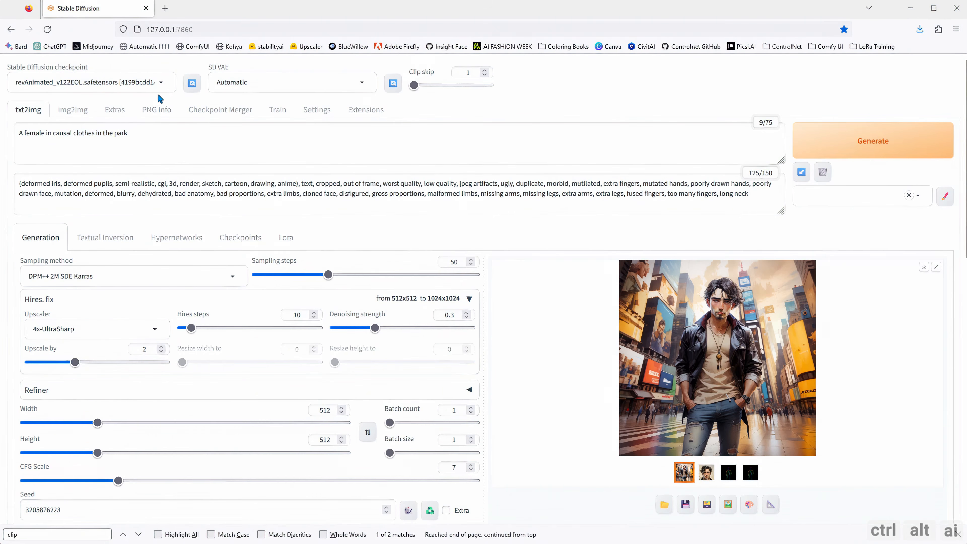
Step: Switch the checkpoint to Realistic_Vision_V5.1.safetensors and the SD VAE to vae-ft-mse-840000-ema-pruned.safetensors
{"action": "left_click", "coordinate": [160, 85]}
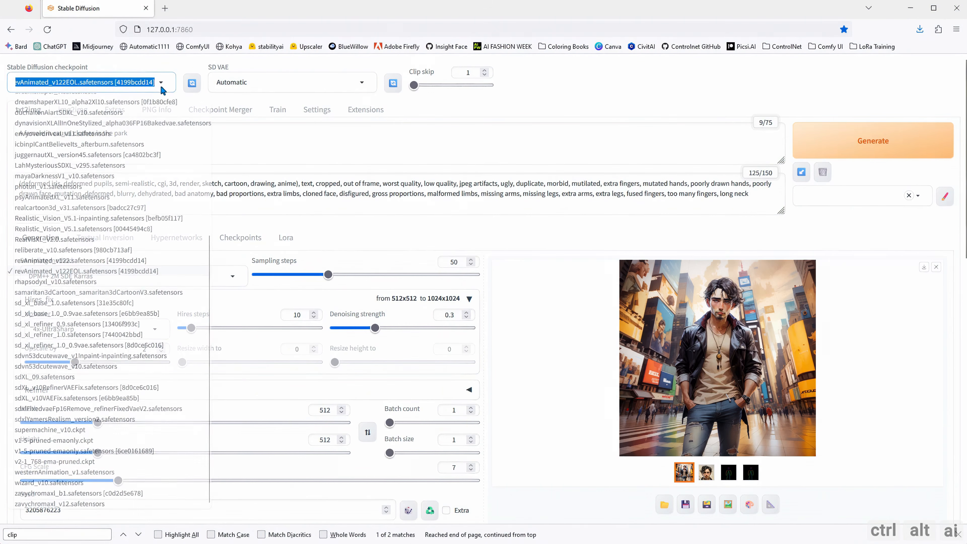
{"action": "left_click", "coordinate": [80, 228]}
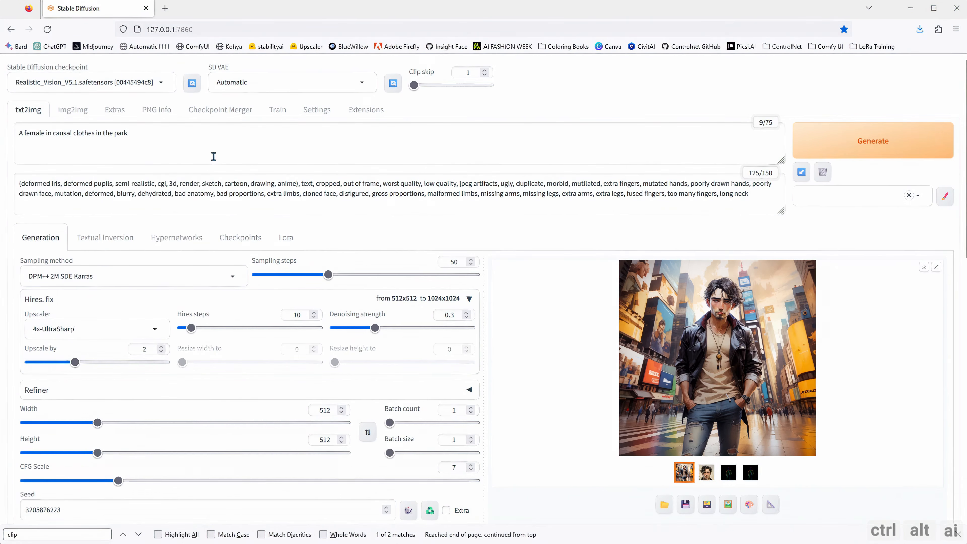
{"action": "left_click", "coordinate": [362, 83]}
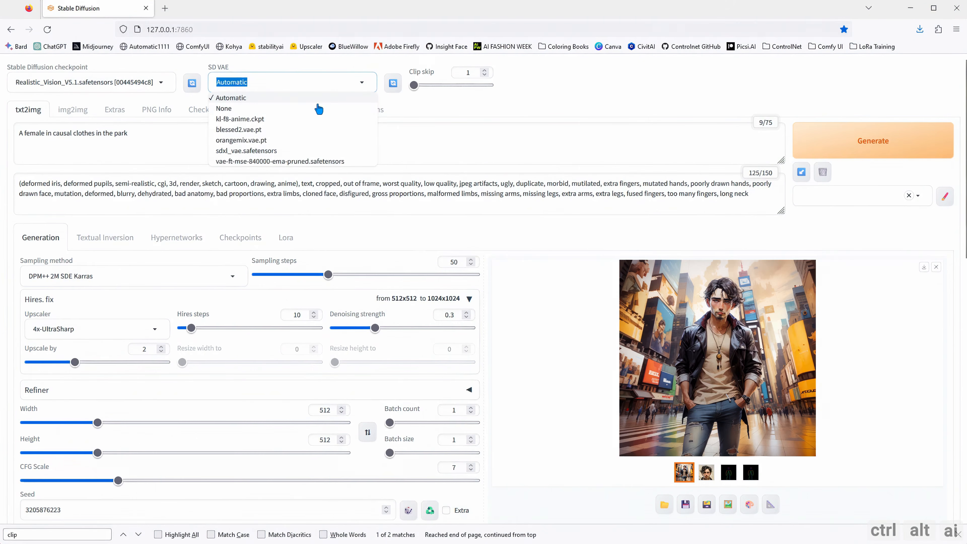
{"action": "left_click", "coordinate": [259, 162]}
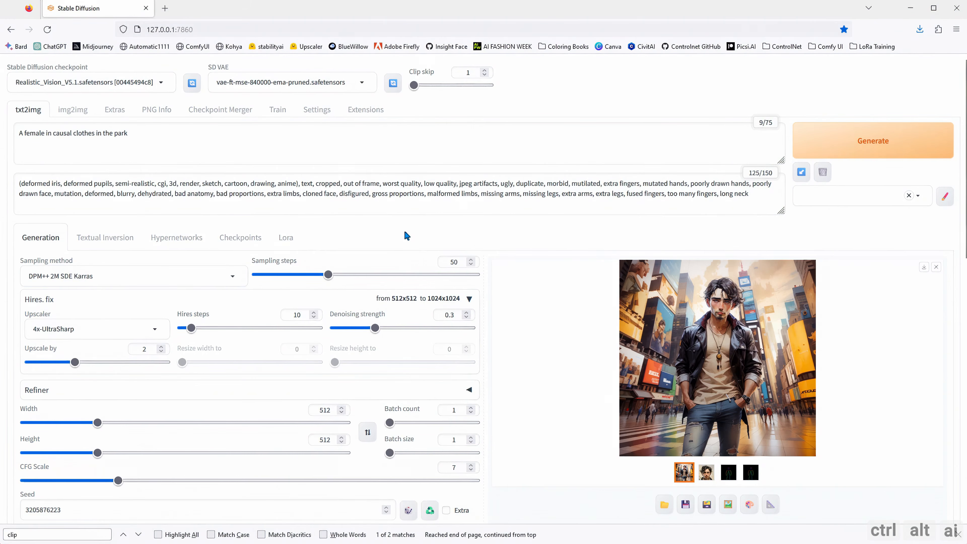
Step: Replace the face reference in ControlNet Unit 0 with American Female Age 30.png from the Images folder
{"action": "scroll", "coordinate": [407, 236], "scroll_direction": "down", "scroll_amount": 6}
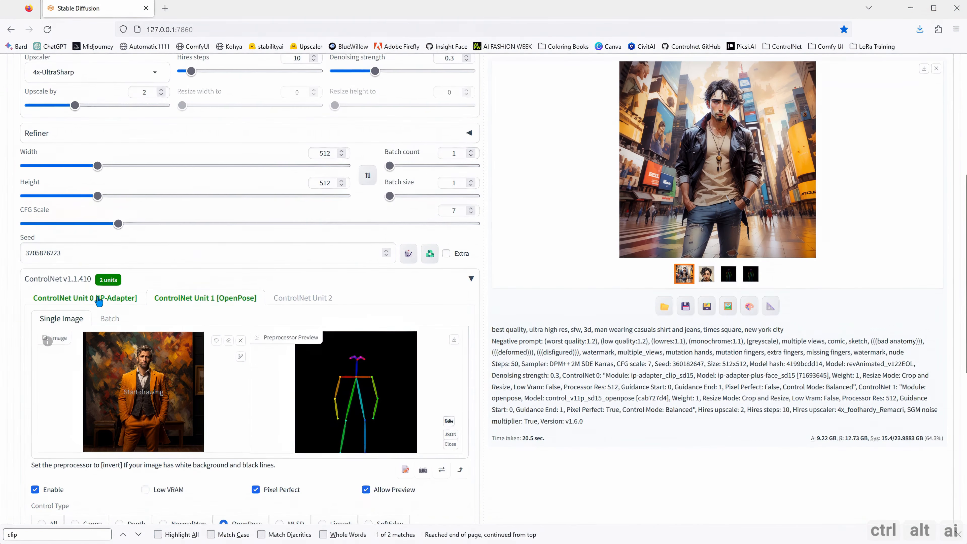
{"action": "left_click", "coordinate": [99, 301]}
{"action": "left_click", "coordinate": [459, 340]}
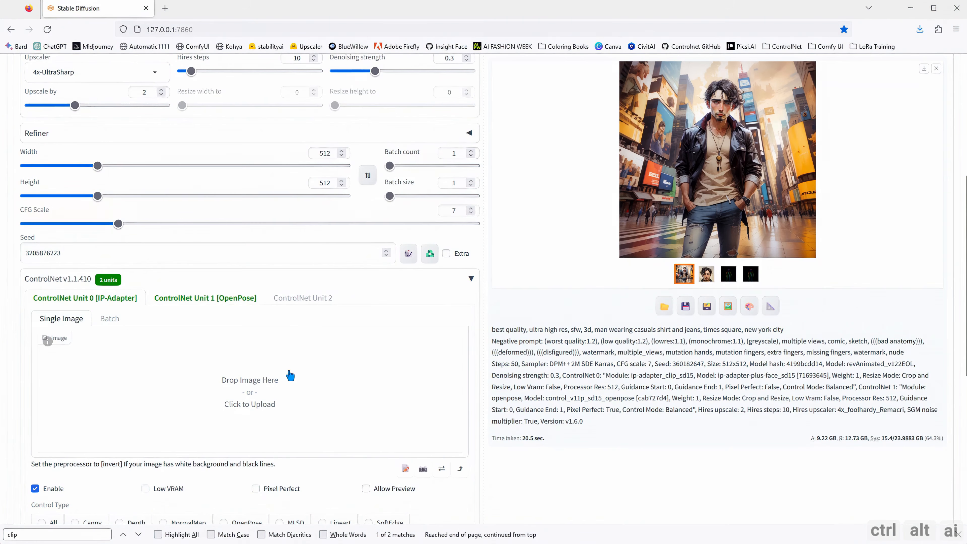
{"action": "left_click", "coordinate": [251, 376]}
{"action": "scroll", "coordinate": [350, 150], "scroll_direction": "down", "scroll_amount": 10}
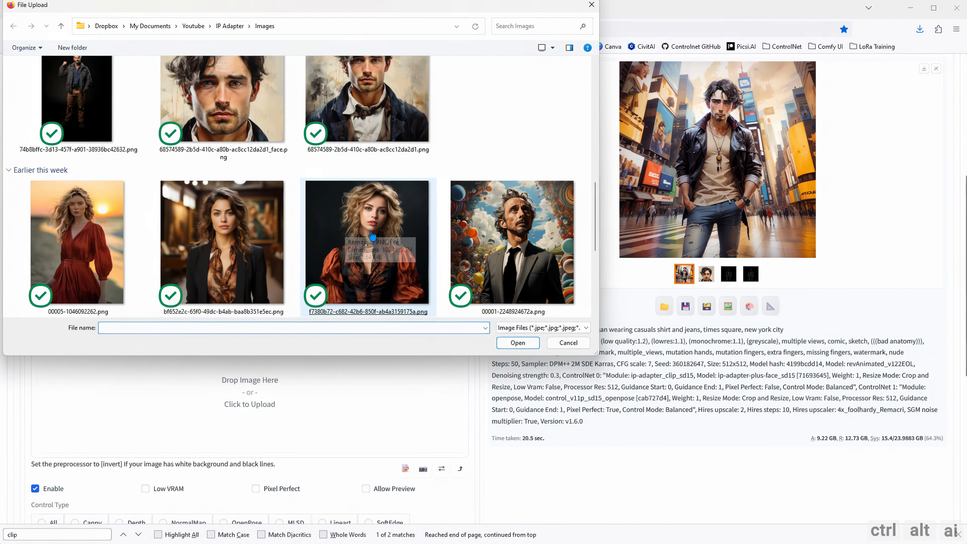
{"action": "scroll", "coordinate": [395, 253], "scroll_direction": "down", "scroll_amount": 3}
{"action": "scroll", "coordinate": [333, 258], "scroll_direction": "down", "scroll_amount": 5}
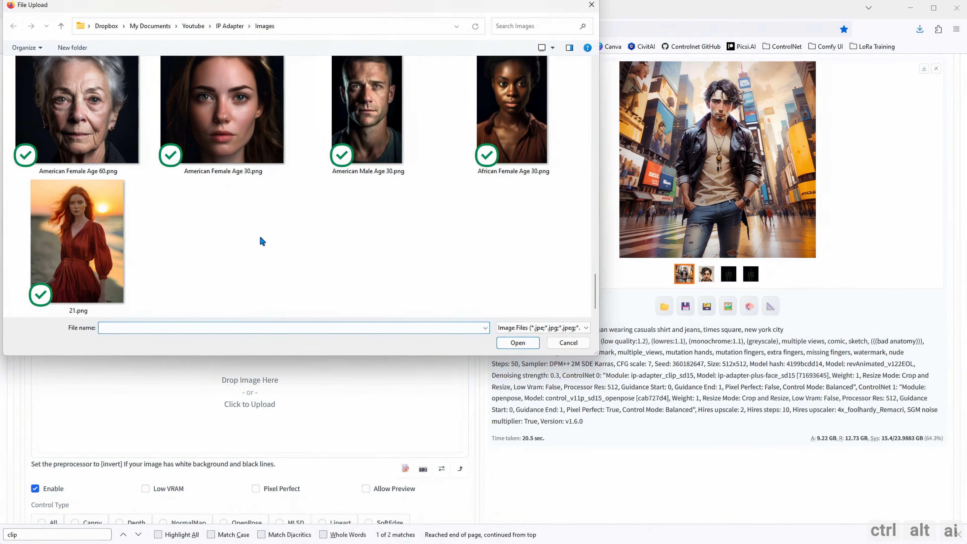
{"action": "double_click", "coordinate": [232, 135]}
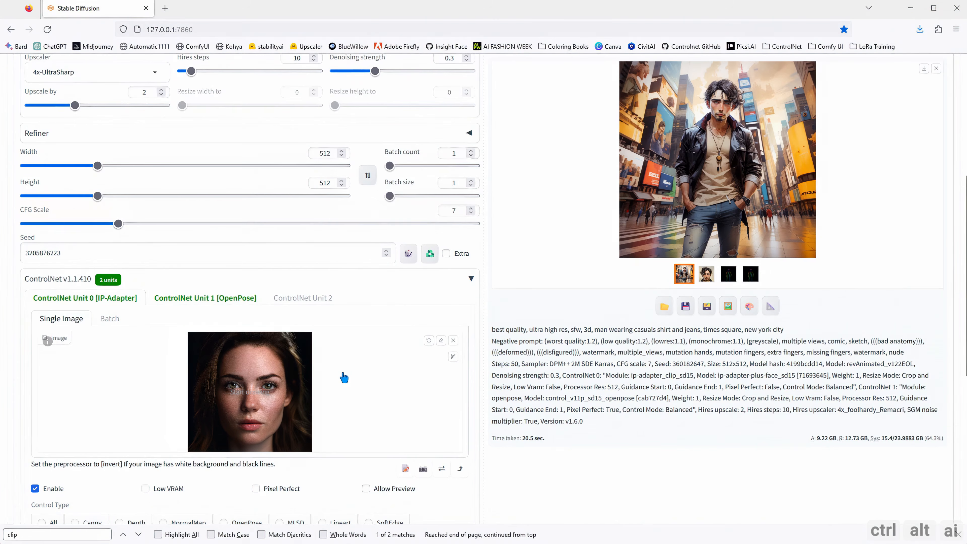
Step: Check ControlNet Unit 0's IP-Adapter settings and set the batch size to 2
{"action": "scroll", "coordinate": [344, 377], "scroll_direction": "down", "scroll_amount": 4}
{"action": "scroll", "coordinate": [255, 410], "scroll_direction": "down", "scroll_amount": 1}
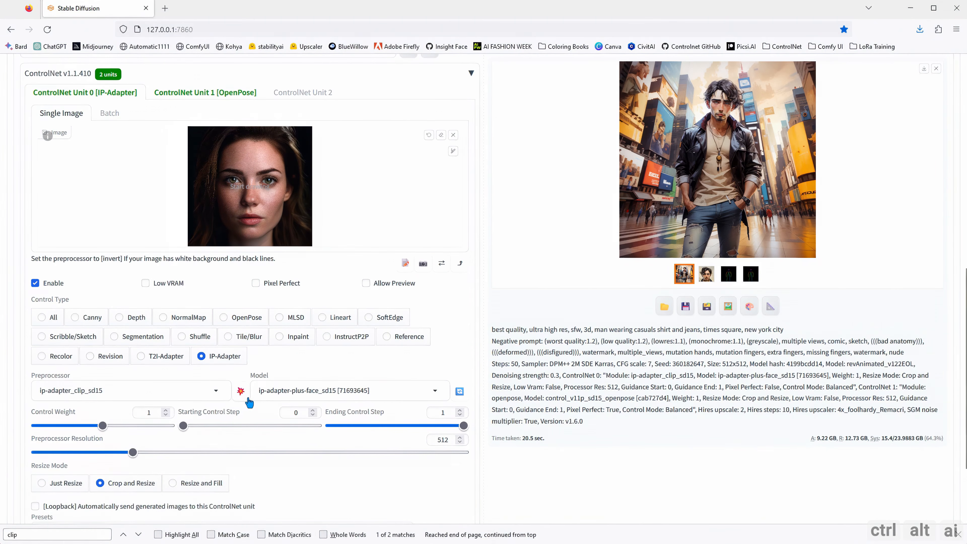
{"action": "scroll", "coordinate": [304, 467], "scroll_direction": "up", "scroll_amount": 10}
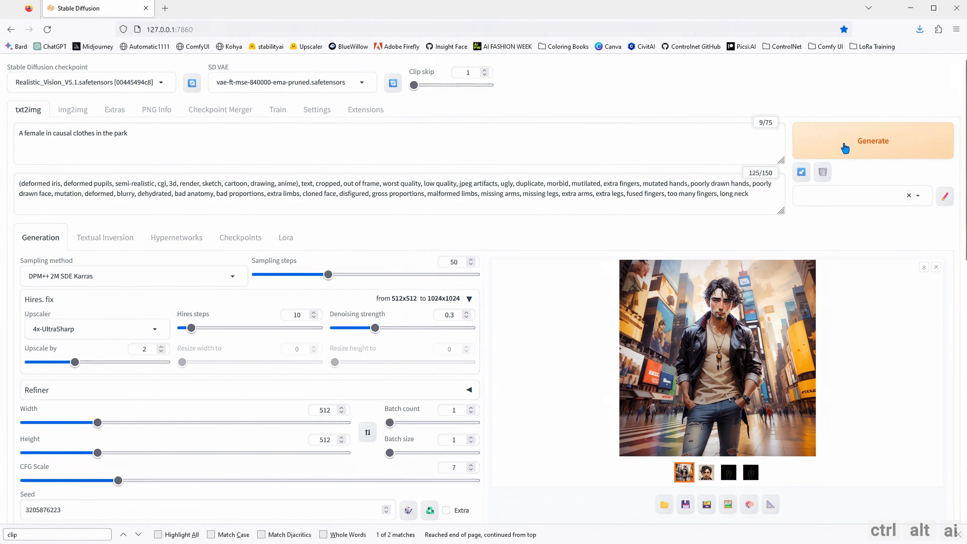
{"action": "left_click", "coordinate": [472, 437]}
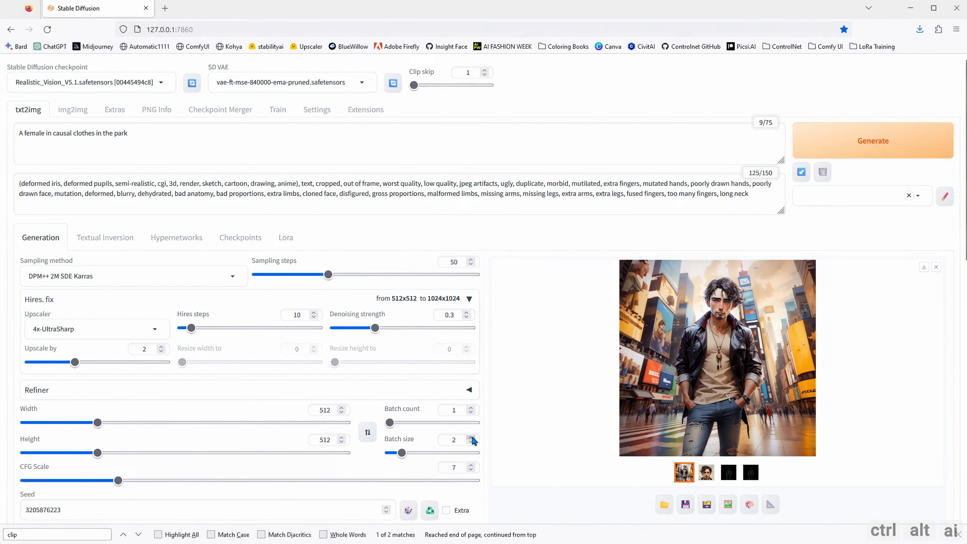
Step: Set the batch size to 4 and generate the images of the female in the park
{"action": "left_click", "coordinate": [472, 437]}
{"action": "left_click", "coordinate": [473, 437]}
{"action": "key", "text": "ctrl+Return"}
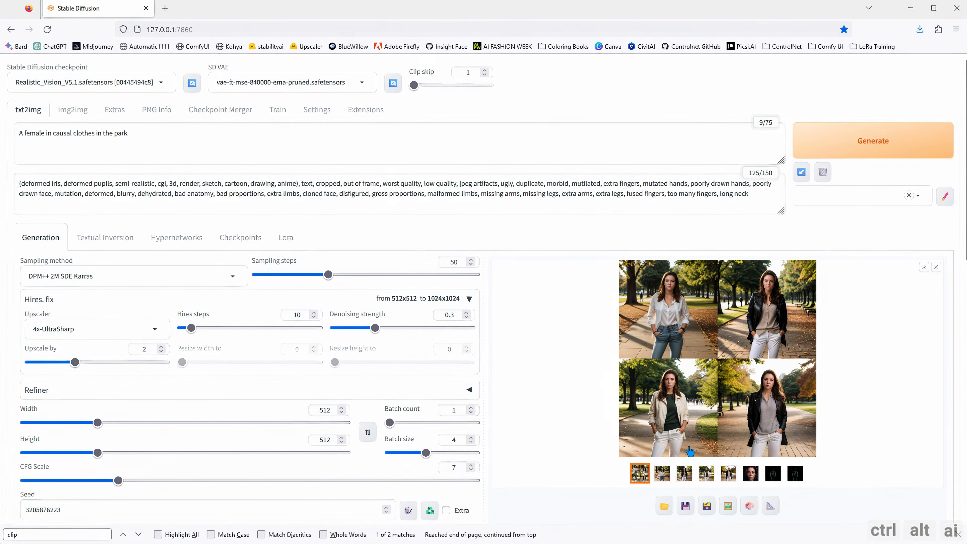
Step: View the generated park image grid enlarged and examine the individual portraits for face consistency and clothing
{"action": "left_click", "coordinate": [661, 378]}
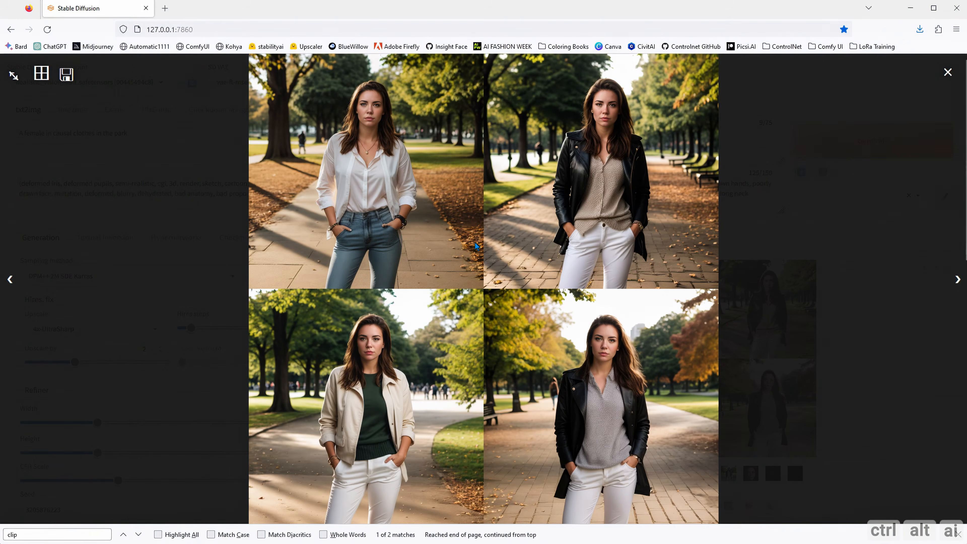
{"action": "left_click", "coordinate": [957, 285]}
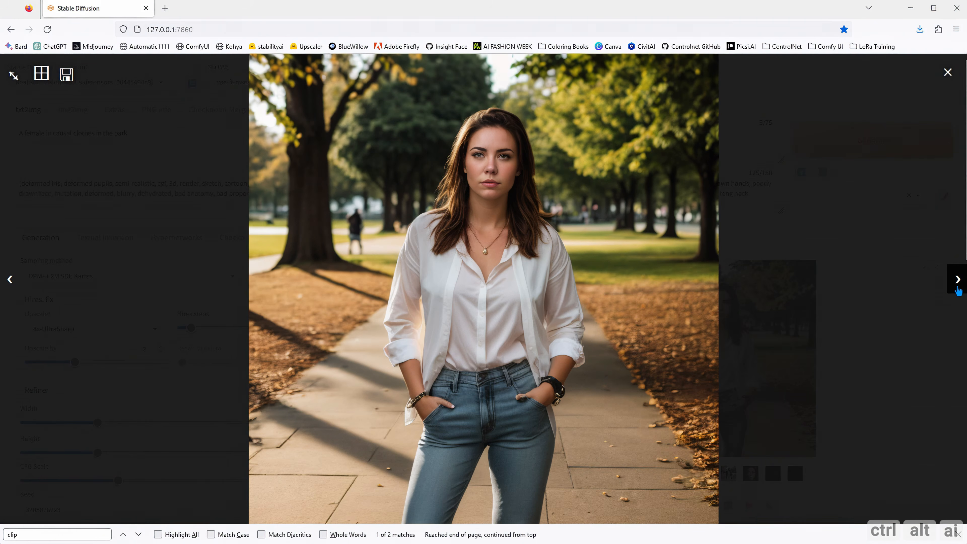
{"action": "left_click", "coordinate": [958, 290]}
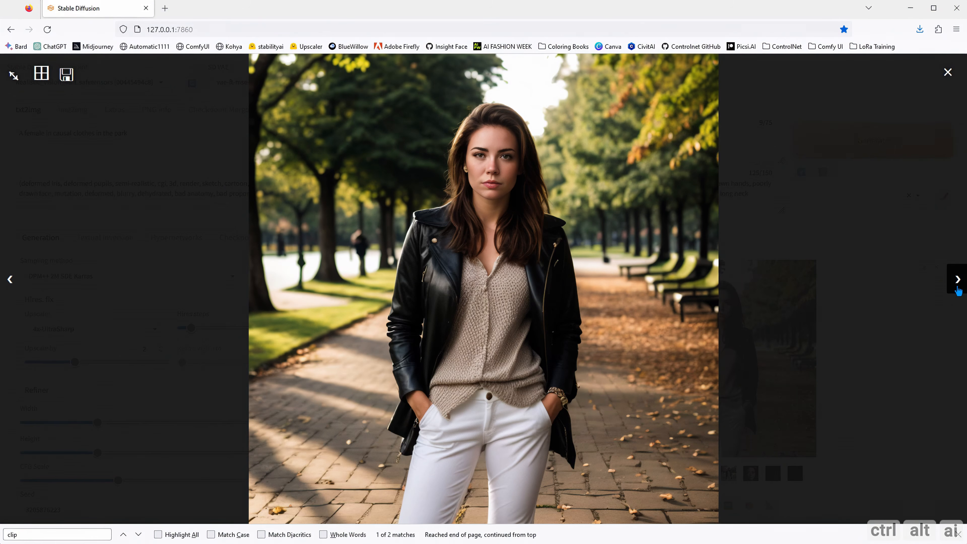
{"action": "left_click", "coordinate": [958, 291]}
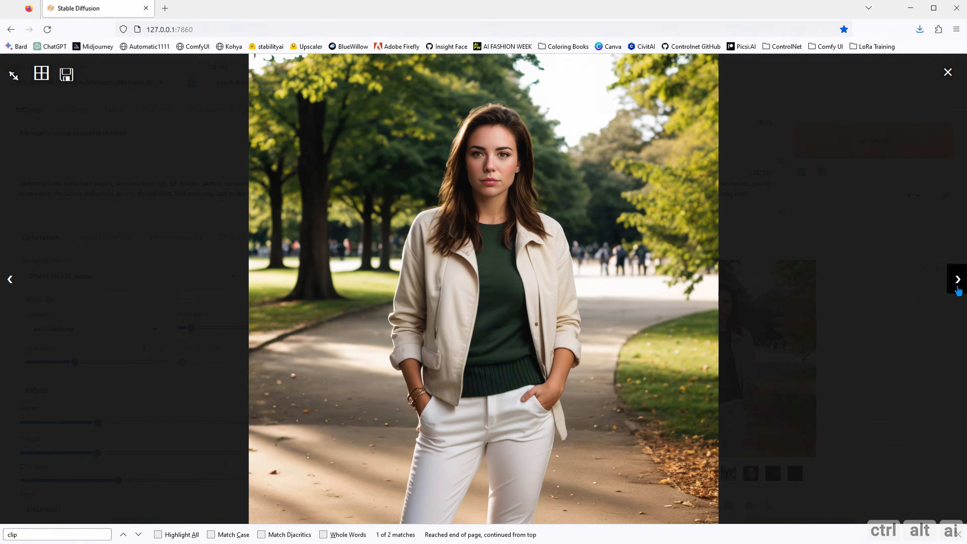
{"action": "left_click", "coordinate": [958, 291]}
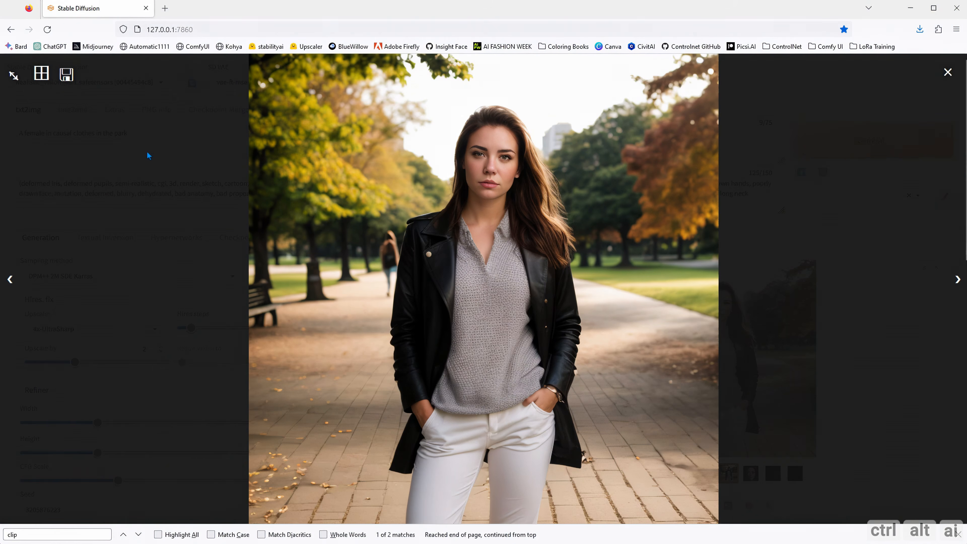
{"action": "left_click", "coordinate": [10, 281]}
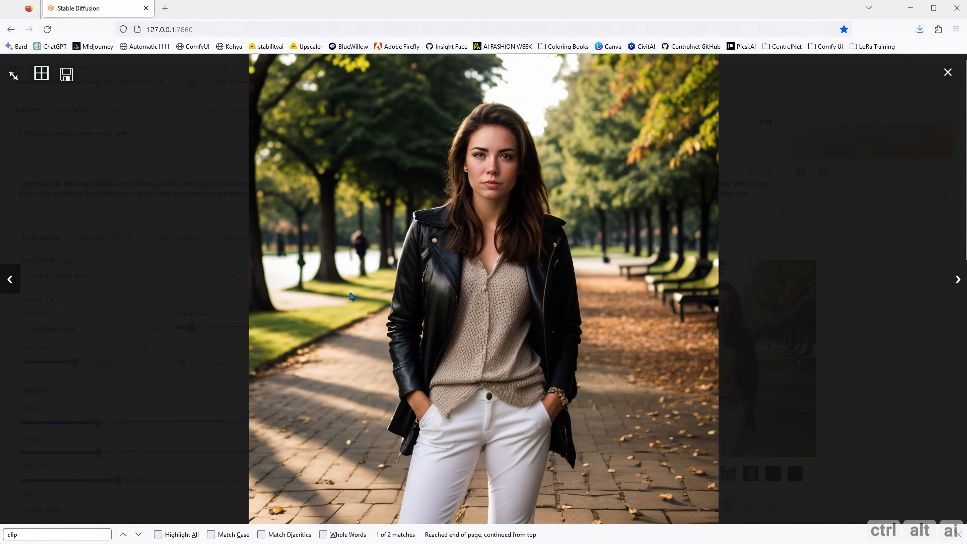